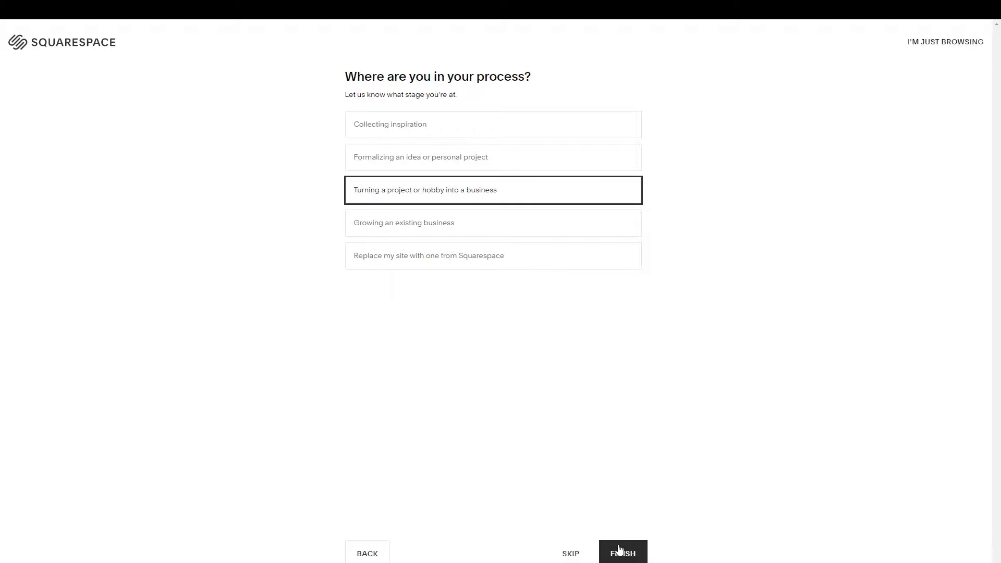
Step: Finish the setup questionnaire with the selected project stage and browse the suggested Health & Beauty online store templates
{"action": "left_click", "coordinate": [630, 557]}
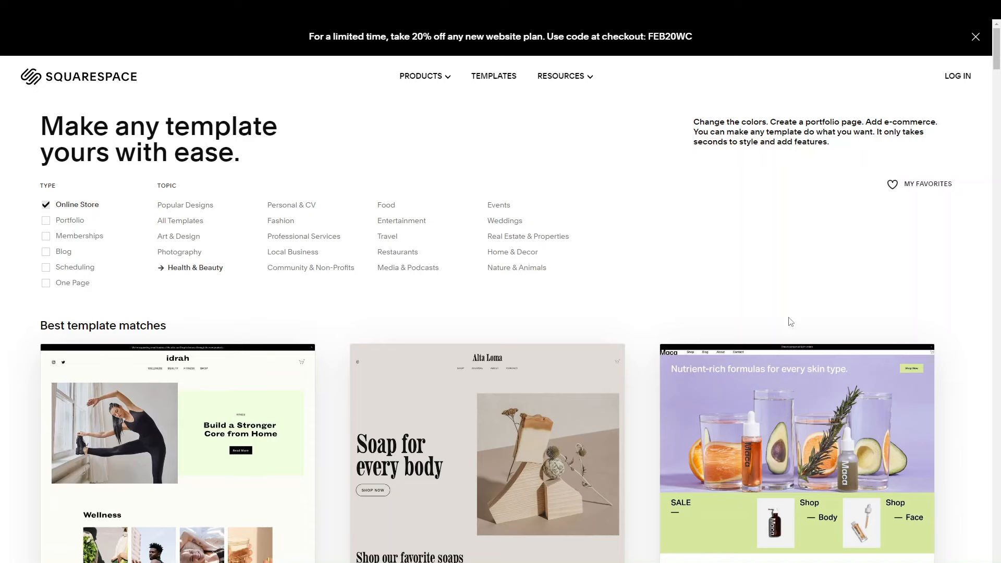
{"action": "scroll", "coordinate": [651, 417], "scroll_direction": "down", "scroll_amount": 4}
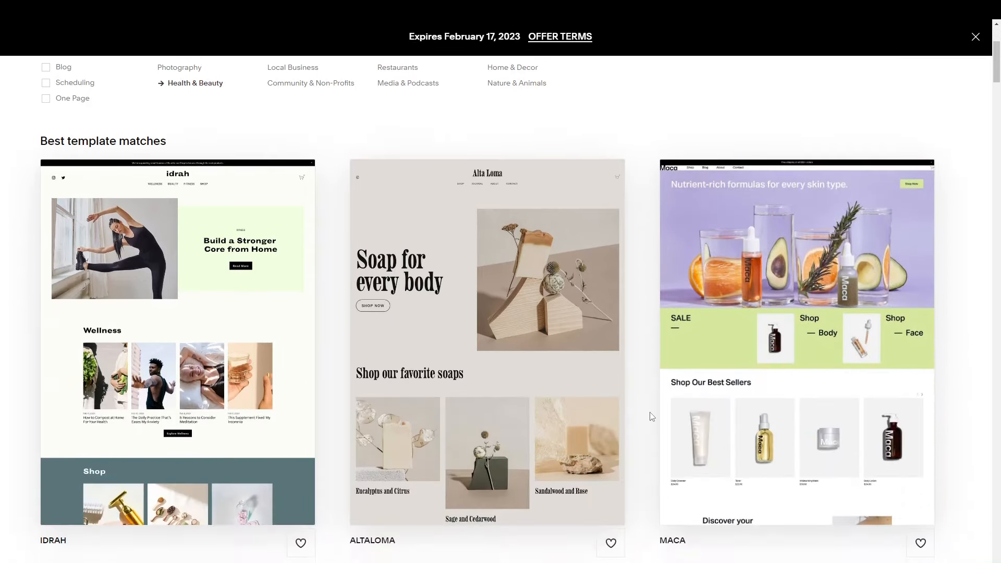
{"action": "scroll", "coordinate": [651, 417], "scroll_direction": "down", "scroll_amount": 8}
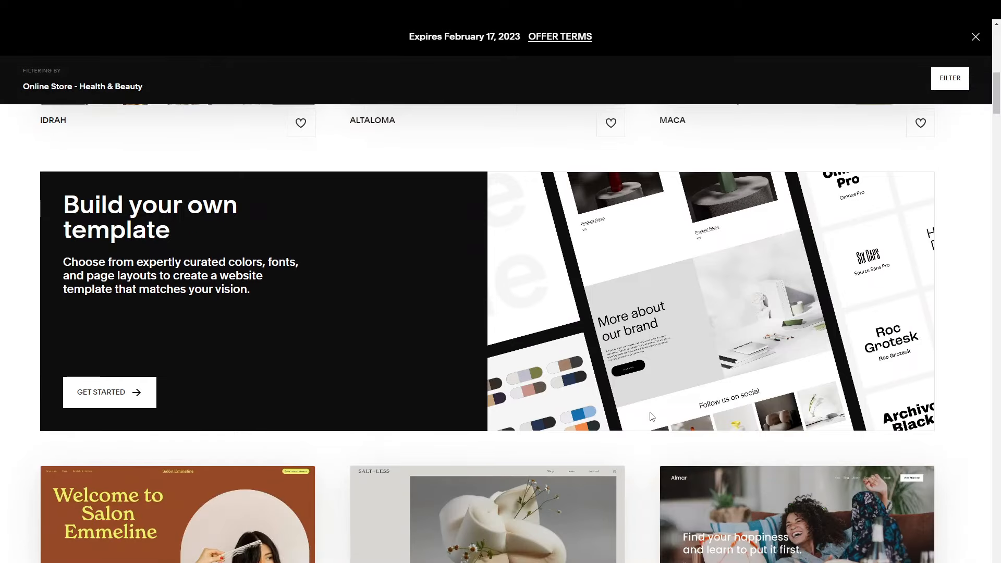
{"action": "scroll", "coordinate": [650, 417], "scroll_direction": "down", "scroll_amount": 8}
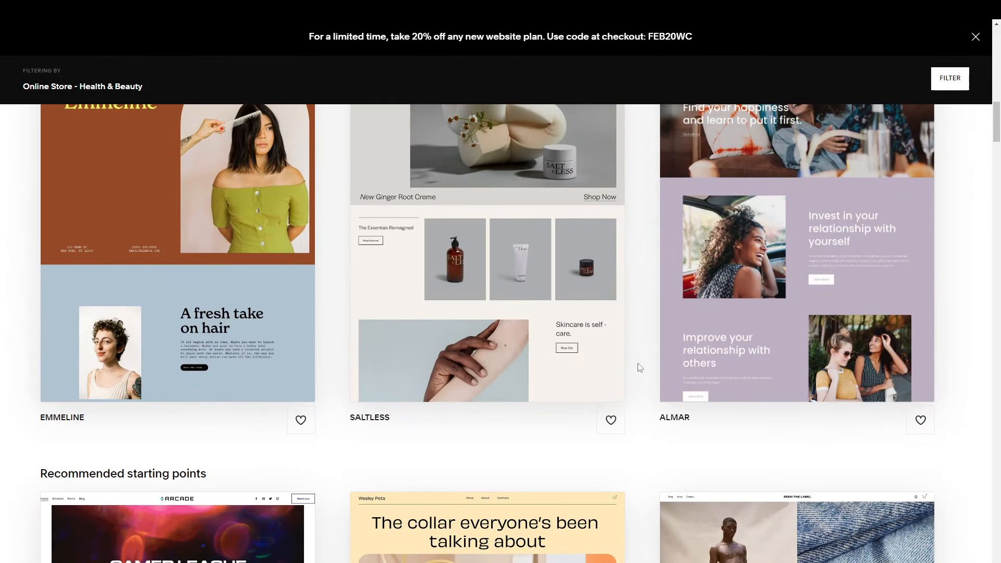
{"action": "scroll", "coordinate": [663, 421], "scroll_direction": "down", "scroll_amount": 7}
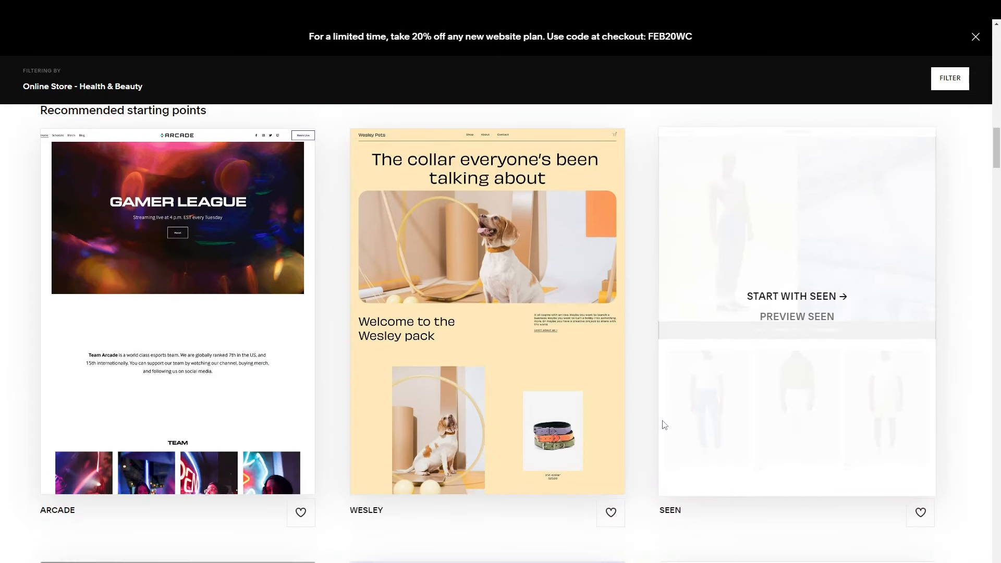
{"action": "scroll", "coordinate": [663, 423], "scroll_direction": "down", "scroll_amount": 6}
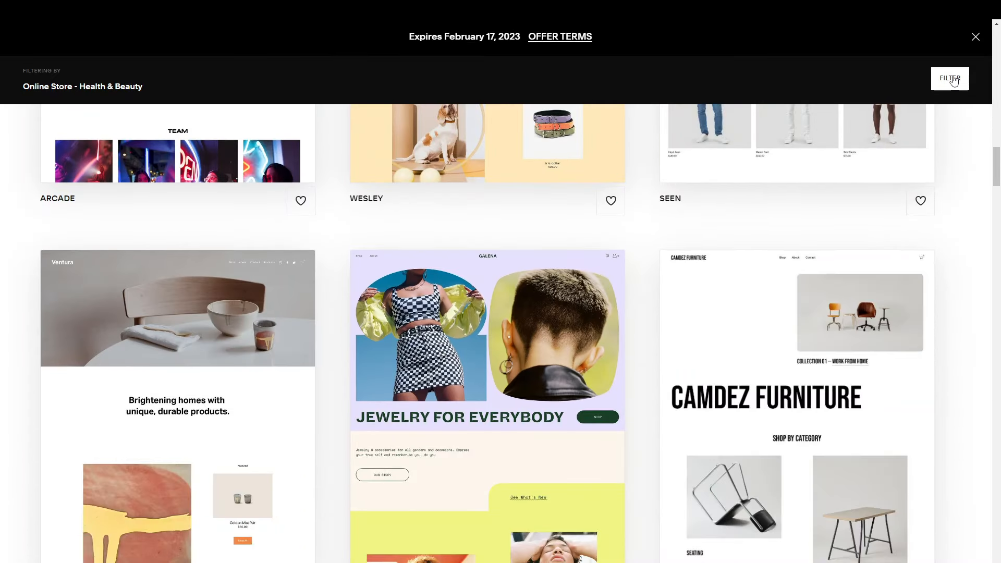
Step: Check the template type and topic filter options, then look through more of the recommended templates
{"action": "left_click", "coordinate": [954, 80]}
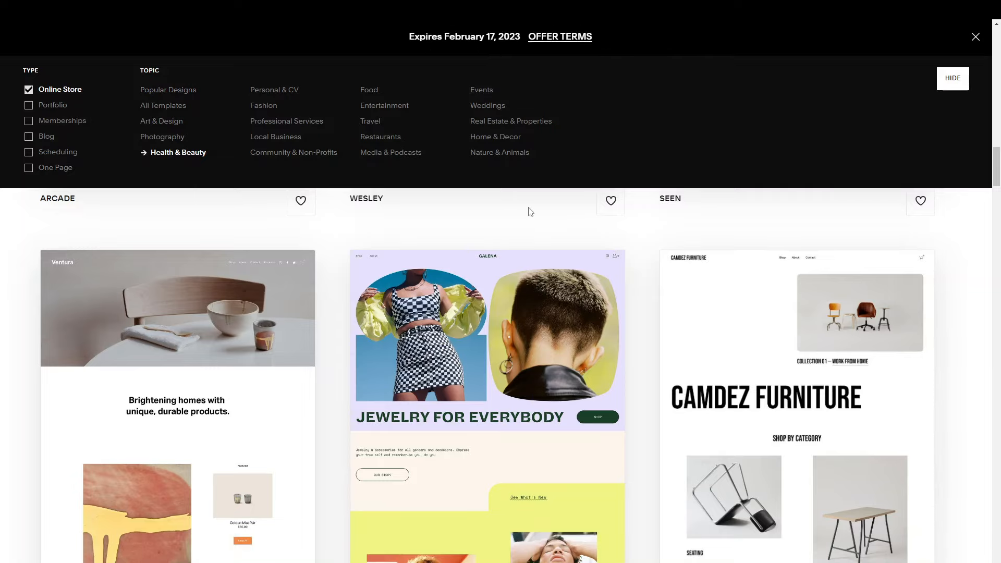
{"action": "left_click", "coordinate": [959, 89]}
{"action": "scroll", "coordinate": [672, 396], "scroll_direction": "down", "scroll_amount": 3}
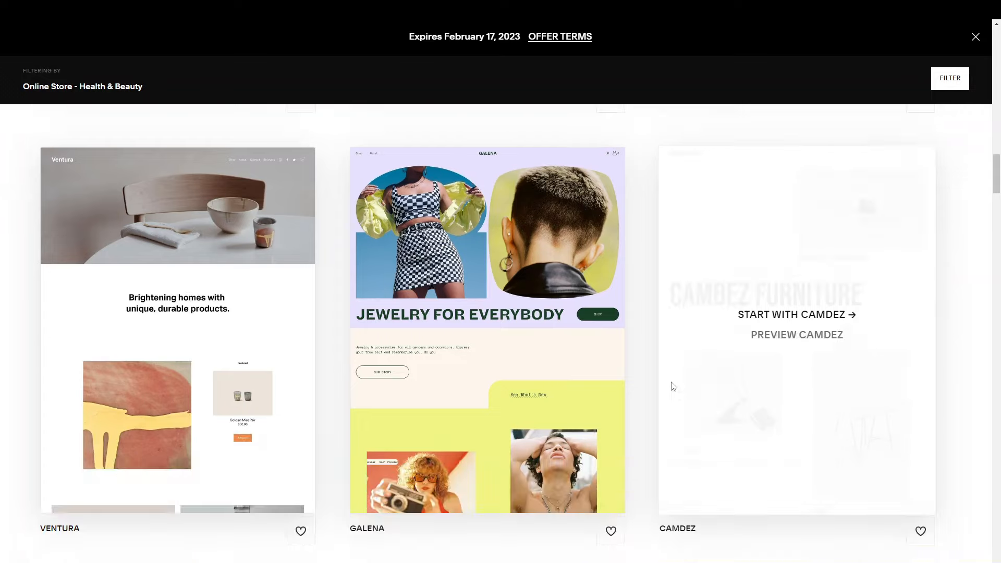
{"action": "scroll", "coordinate": [673, 386], "scroll_direction": "down", "scroll_amount": 1}
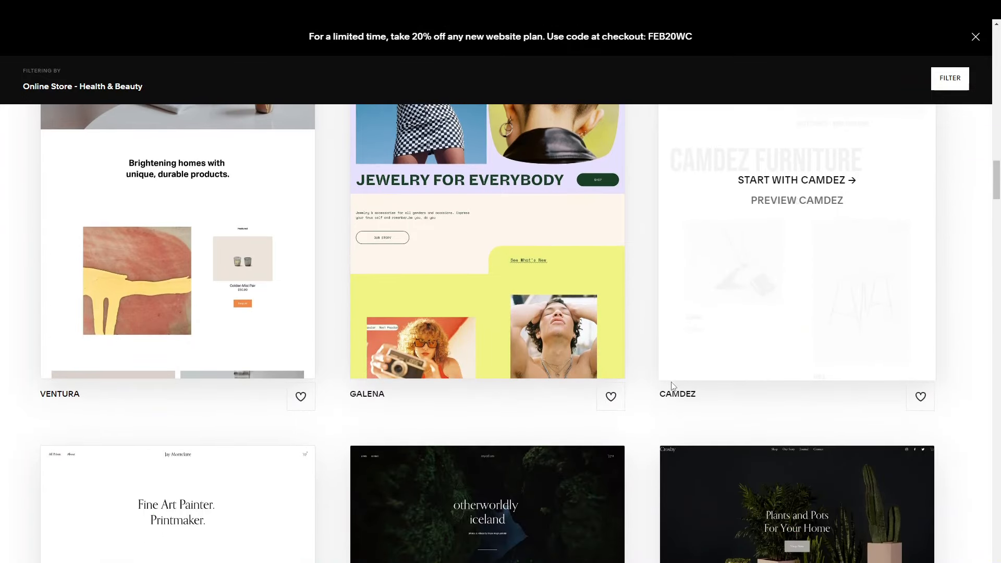
{"action": "scroll", "coordinate": [673, 387], "scroll_direction": "down", "scroll_amount": 3}
{"action": "scroll", "coordinate": [671, 386], "scroll_direction": "up", "scroll_amount": 10}
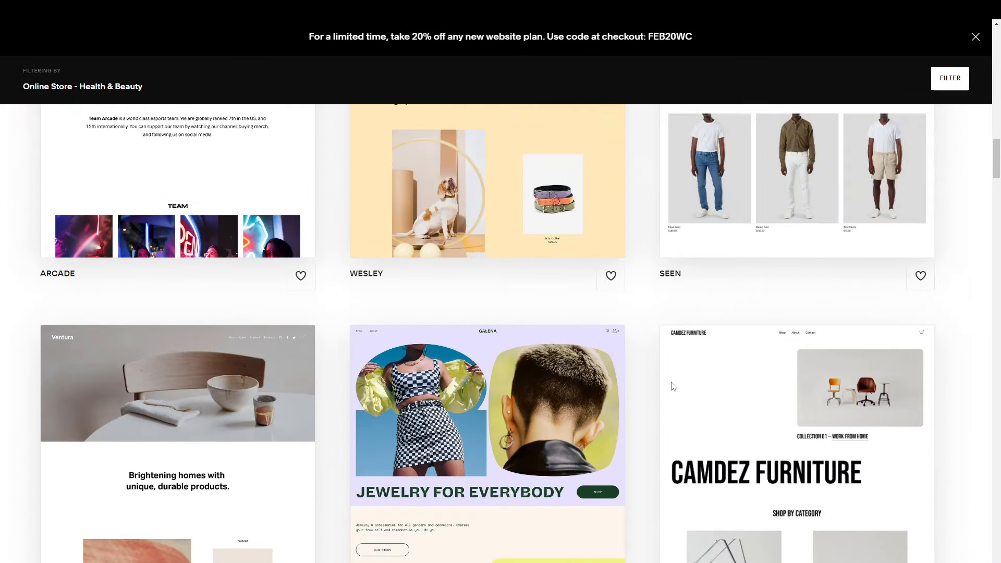
{"action": "scroll", "coordinate": [672, 387], "scroll_direction": "up", "scroll_amount": 3}
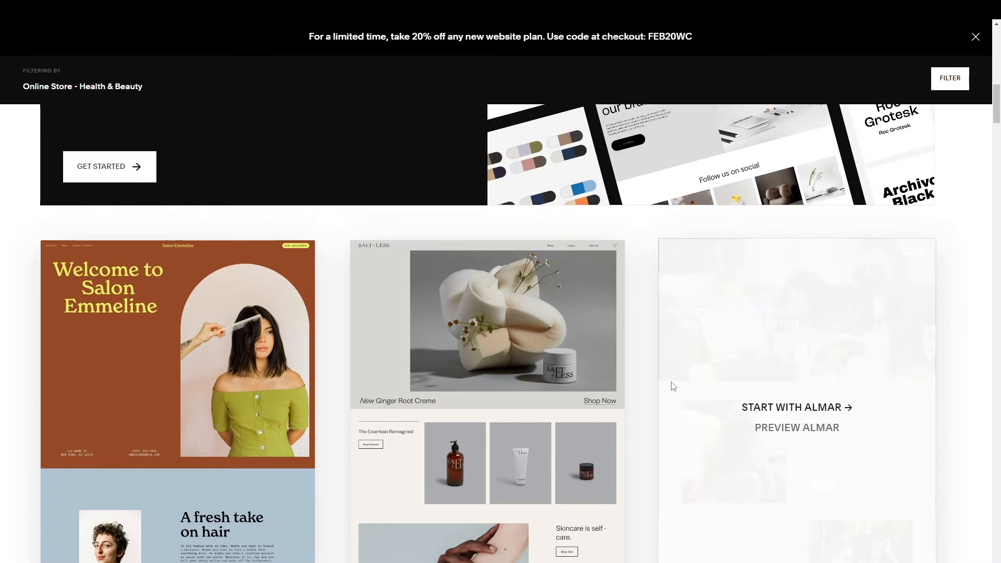
{"action": "scroll", "coordinate": [672, 386], "scroll_direction": "down", "scroll_amount": 1}
{"action": "scroll", "coordinate": [674, 386], "scroll_direction": "down", "scroll_amount": 1}
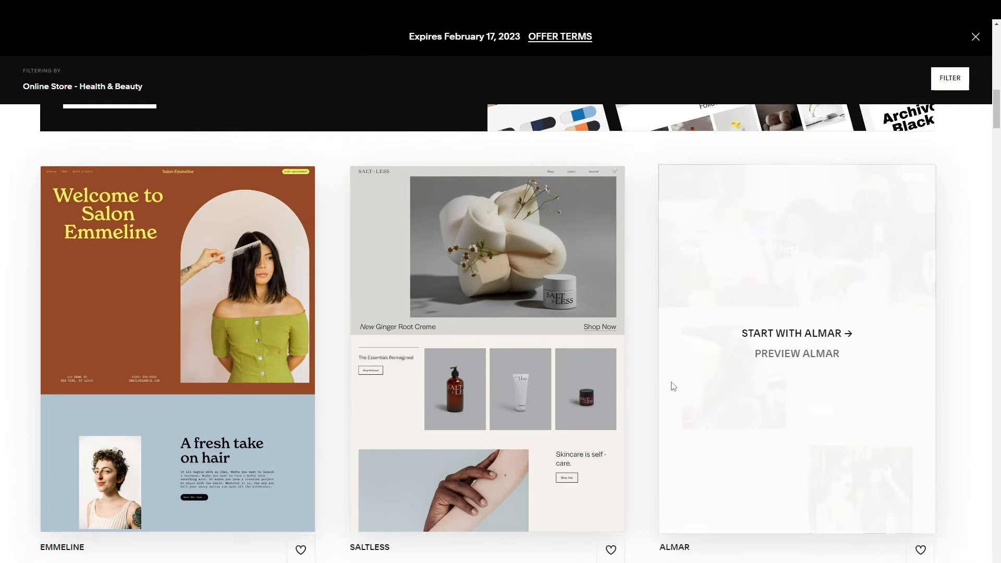
Step: Preview the Emmeline template in its desktop layout, look through its page sections, and return to the template gallery
{"action": "mouse_move", "coordinate": [481, 444]}
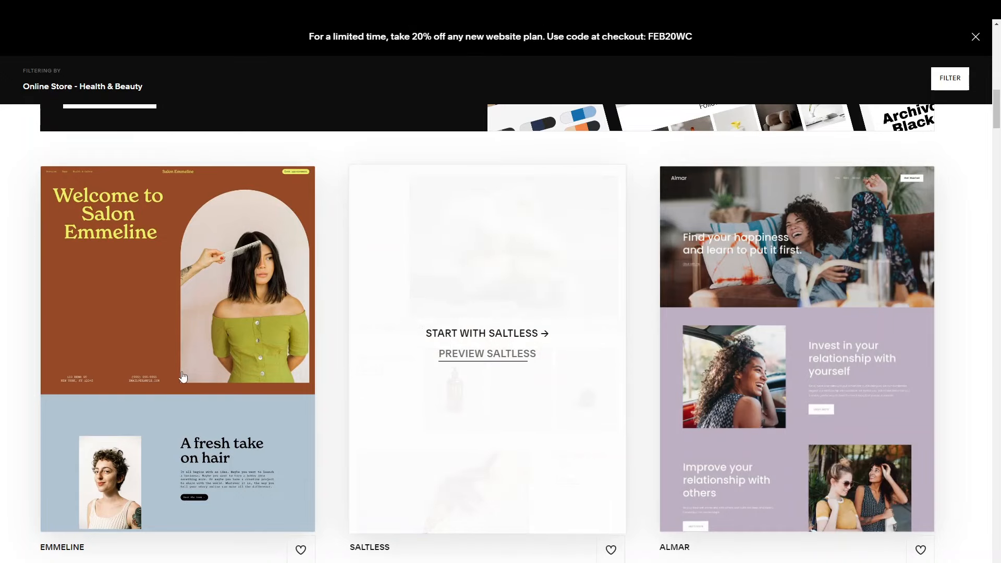
{"action": "mouse_move", "coordinate": [183, 373]}
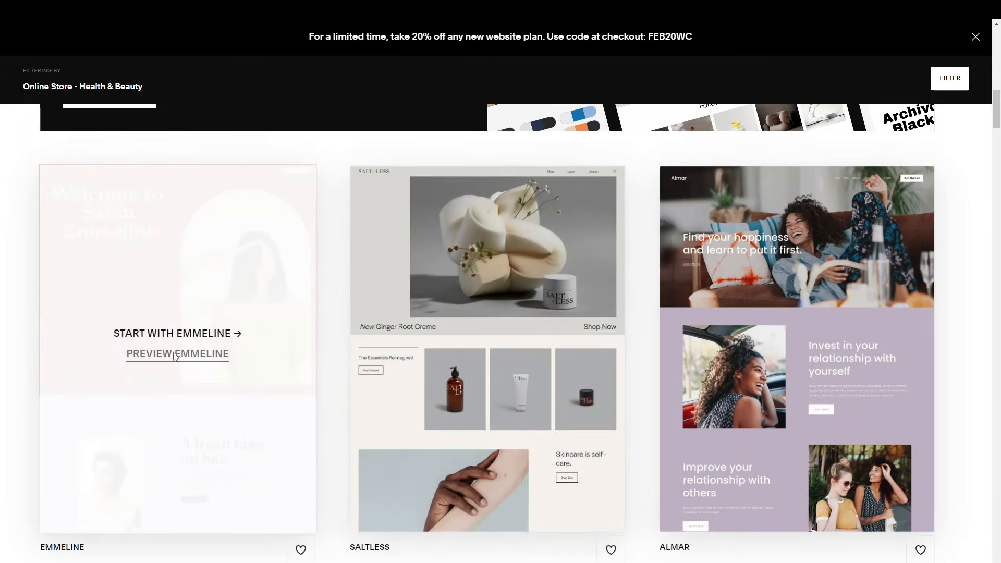
{"action": "left_click", "coordinate": [175, 354]}
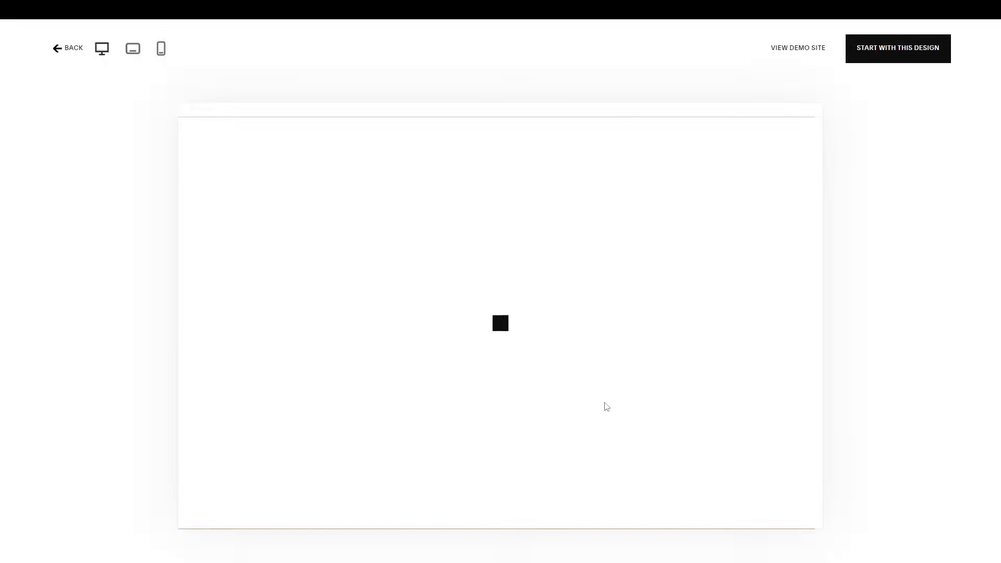
{"action": "scroll", "coordinate": [605, 403], "scroll_direction": "down", "scroll_amount": 5}
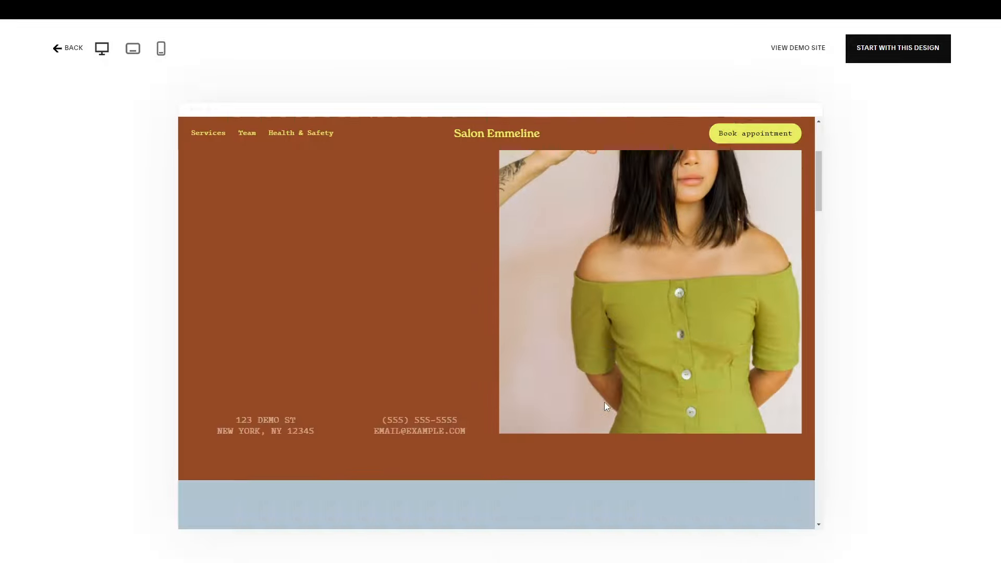
{"action": "scroll", "coordinate": [605, 406], "scroll_direction": "down", "scroll_amount": 15}
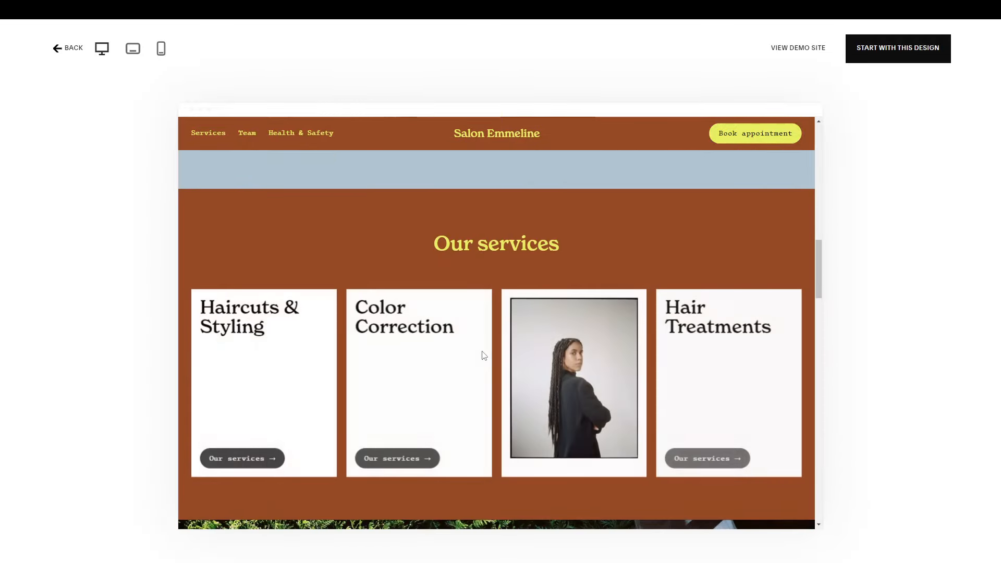
{"action": "scroll", "coordinate": [484, 356], "scroll_direction": "down", "scroll_amount": 15}
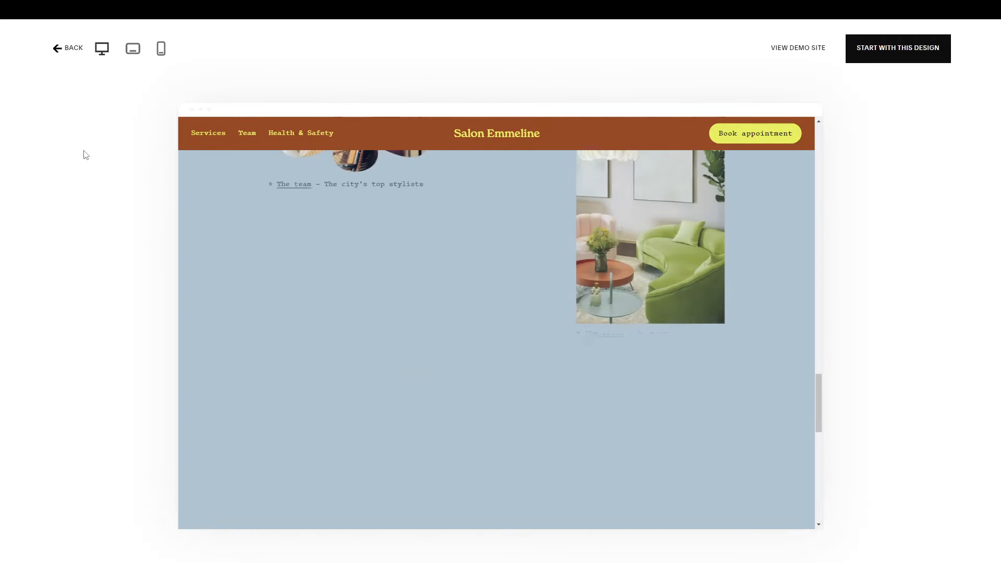
{"action": "left_click", "coordinate": [75, 50]}
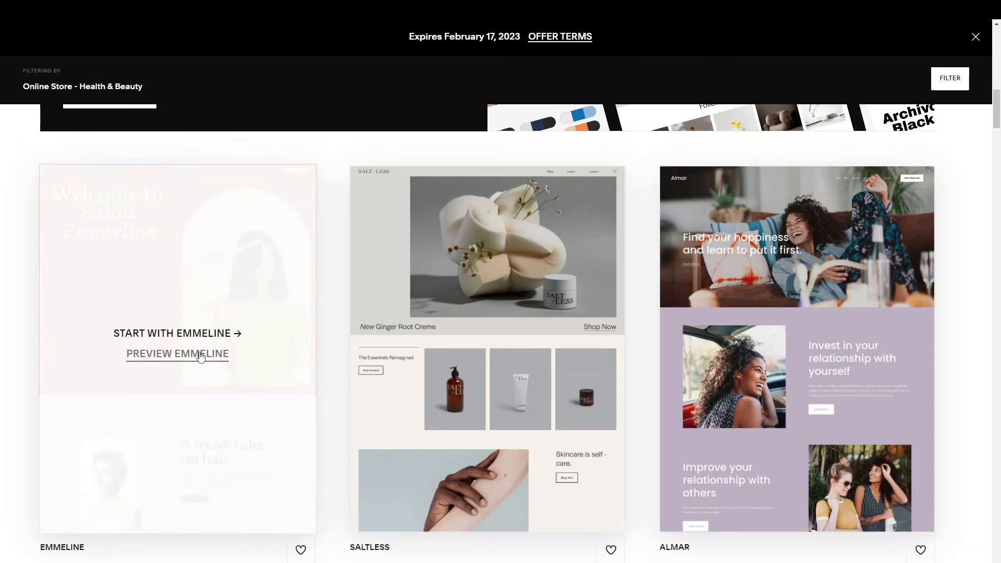
Step: Preview the Emmeline template in tablet and mobile layouts, look through the tablet version, and return to the gallery
{"action": "left_click", "coordinate": [201, 354]}
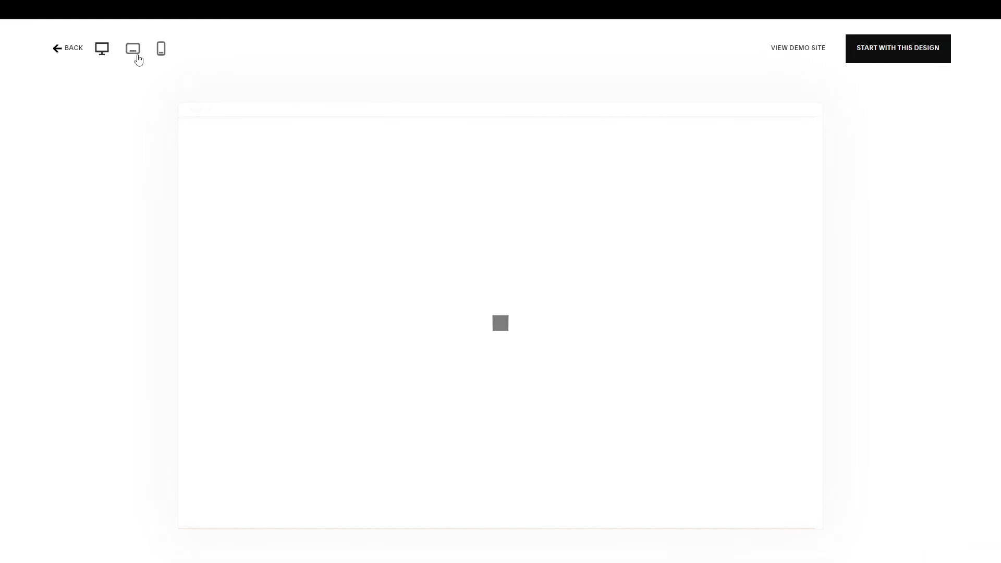
{"action": "left_click", "coordinate": [133, 50]}
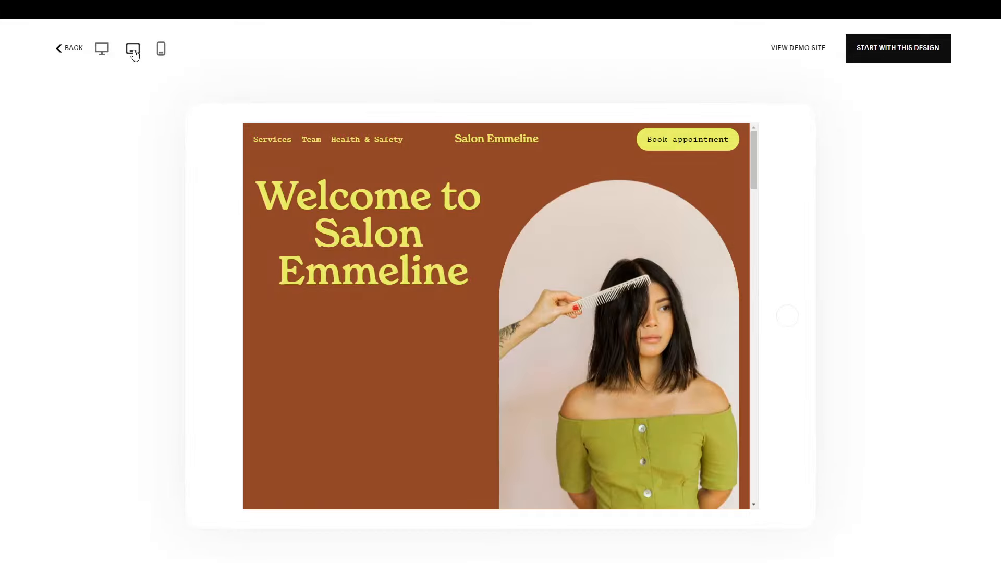
{"action": "left_click", "coordinate": [156, 52]}
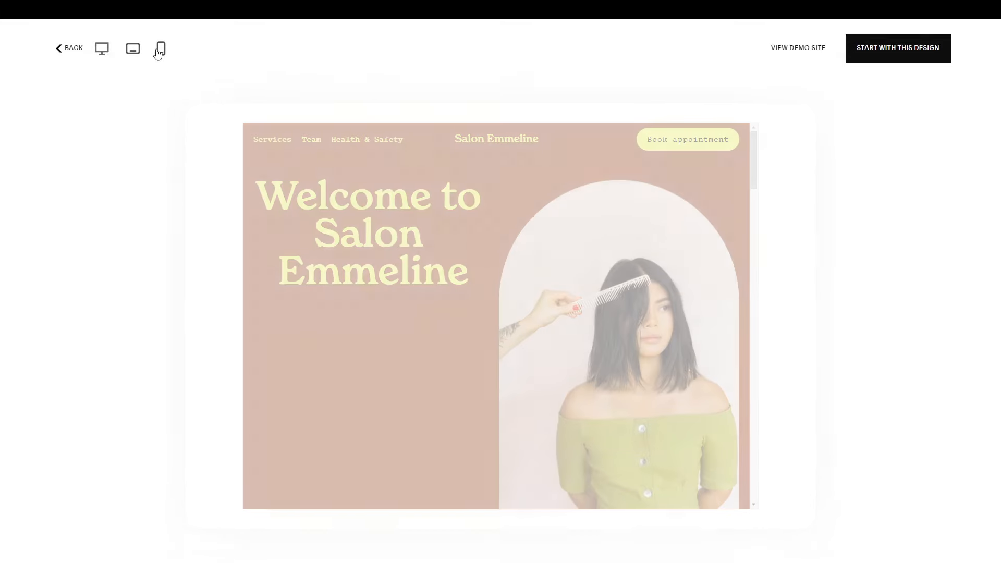
{"action": "left_click", "coordinate": [133, 49]}
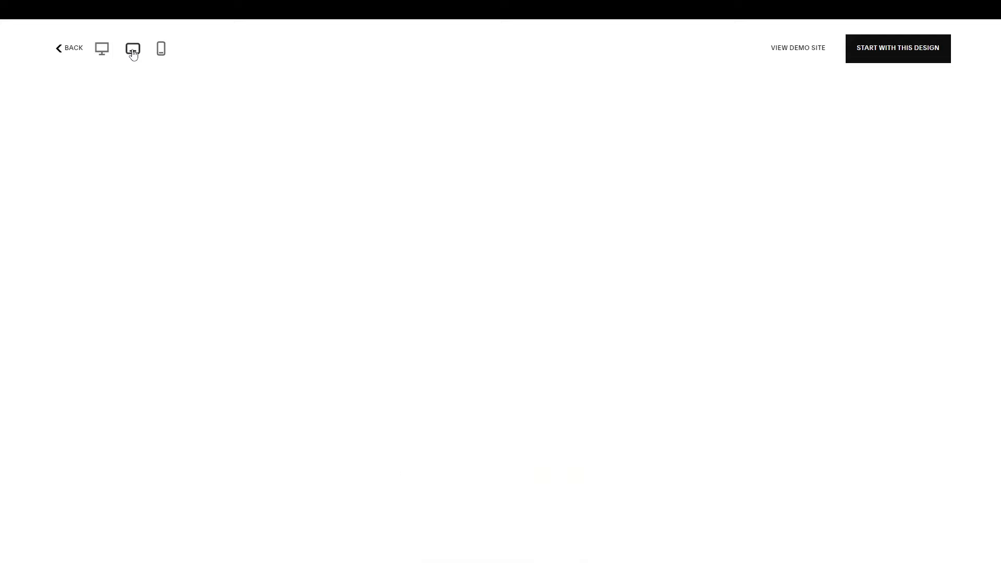
{"action": "scroll", "coordinate": [485, 329], "scroll_direction": "down", "scroll_amount": 5}
{"action": "scroll", "coordinate": [486, 343], "scroll_direction": "down", "scroll_amount": 5}
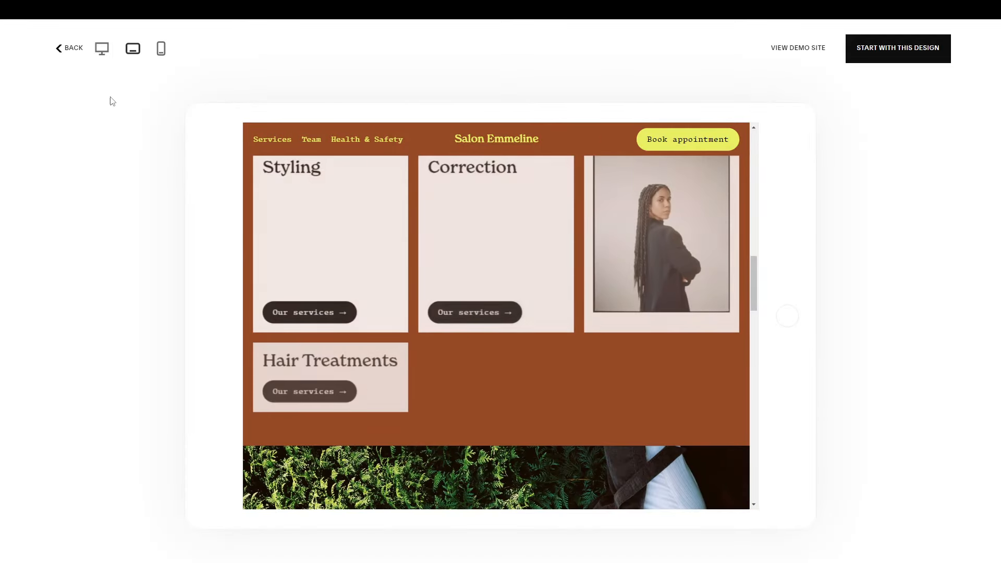
{"action": "left_click", "coordinate": [74, 50]}
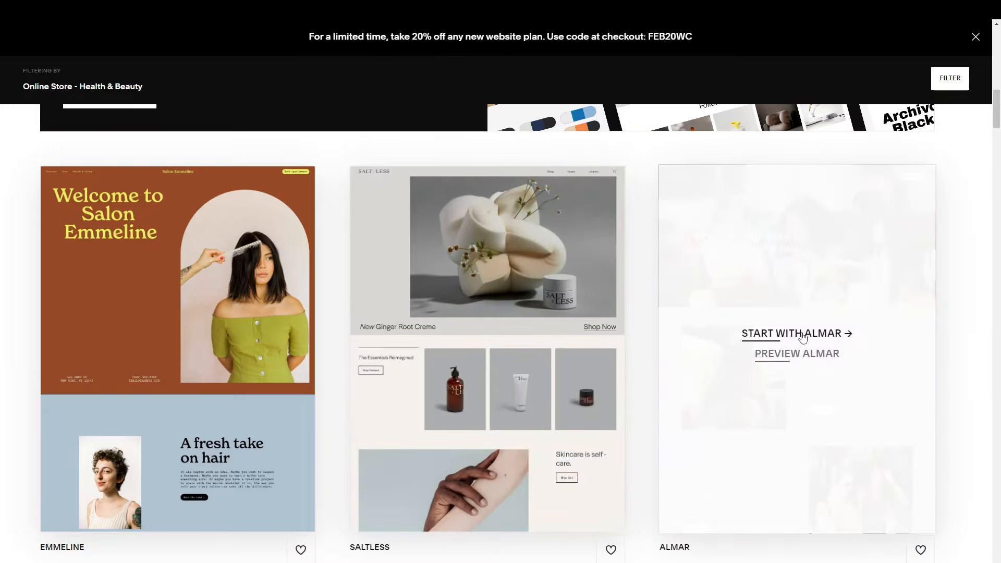
Step: Start a site with the Almar template and show more options for creating the account
{"action": "left_click", "coordinate": [802, 337]}
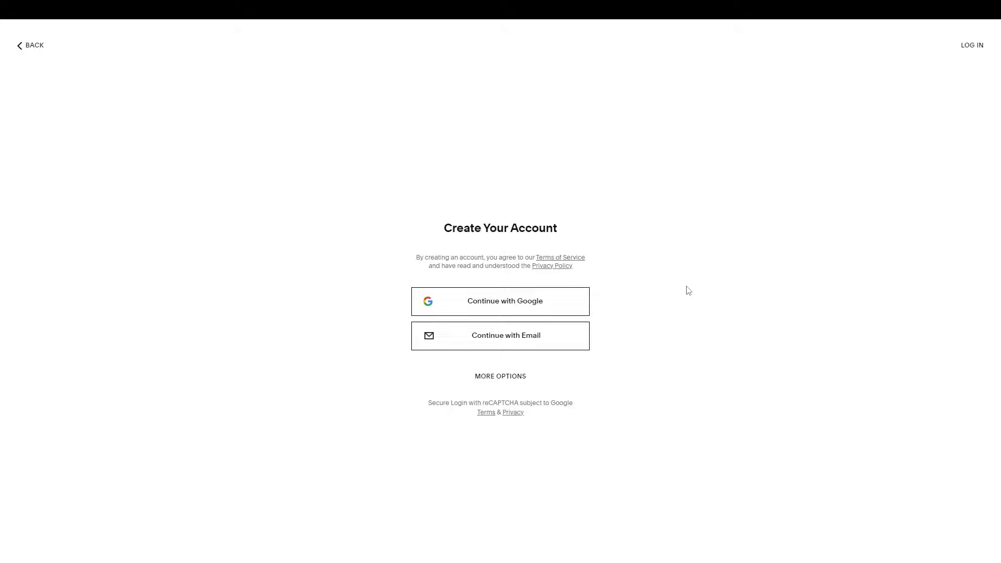
{"action": "left_click", "coordinate": [505, 377]}
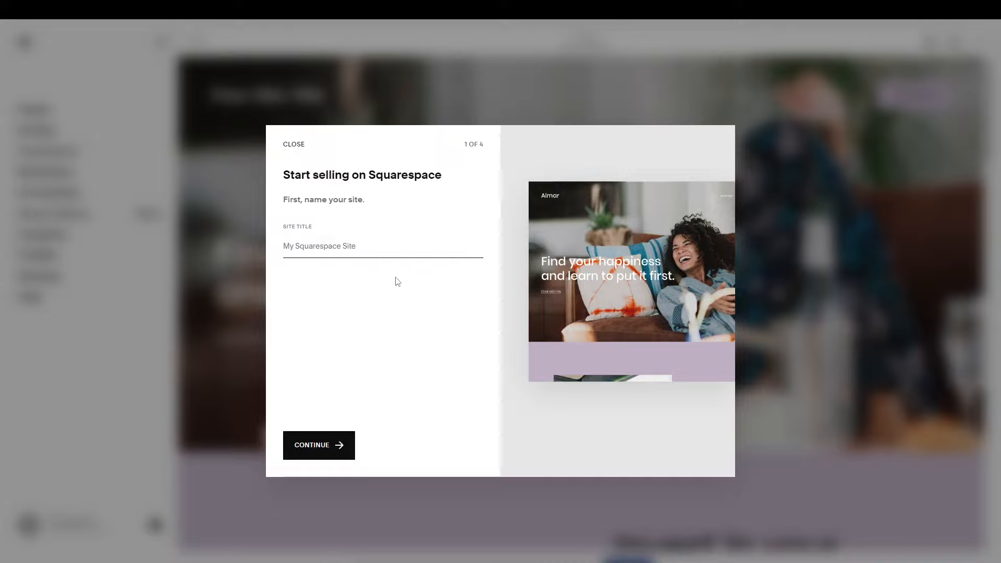
Step: Set the site title to "My Mindfulness" and continue the store setup
{"action": "type", "text": "My Mindfu"}
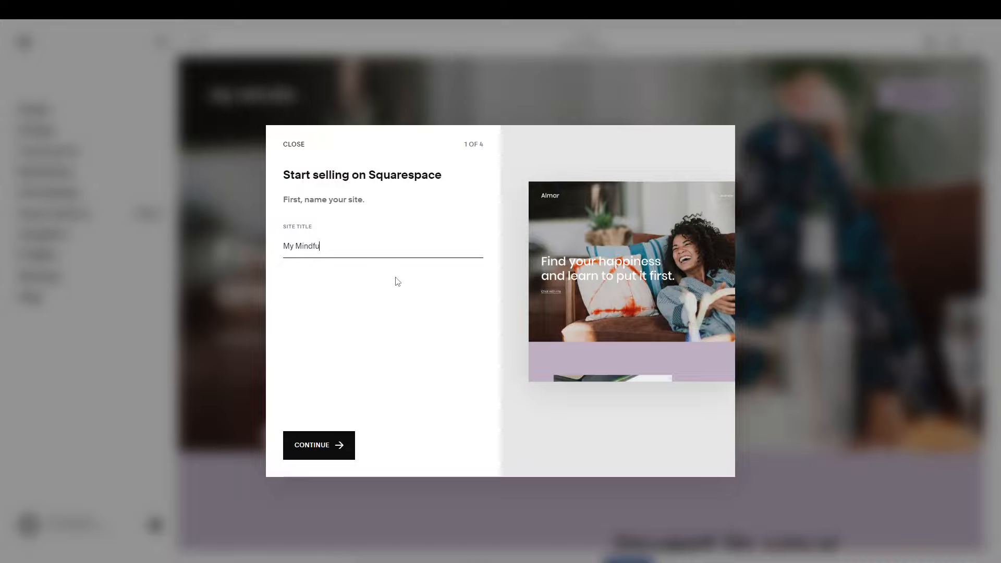
{"action": "type", "text": "llness"}
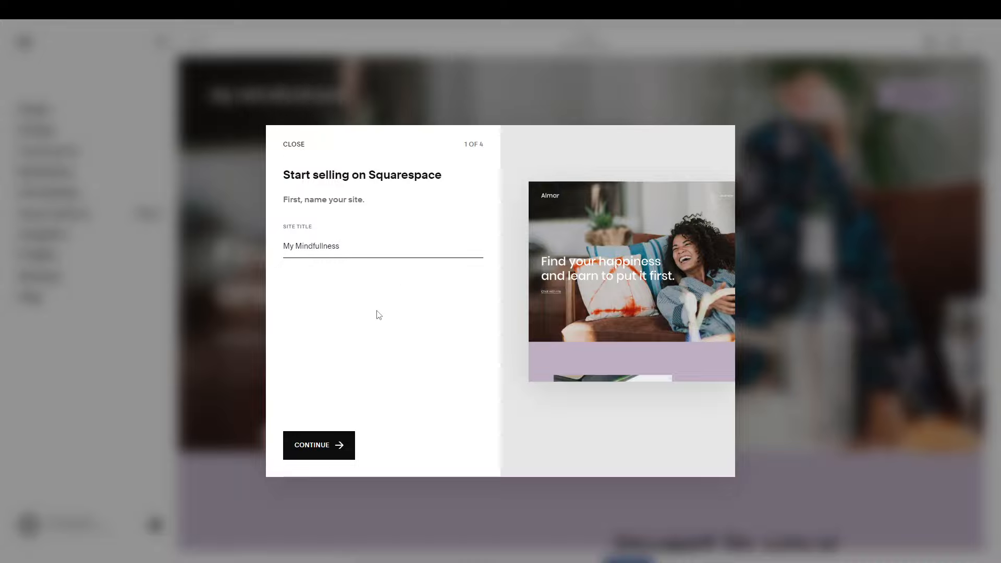
{"action": "right_click", "coordinate": [328, 245]}
{"action": "left_click", "coordinate": [351, 257]}
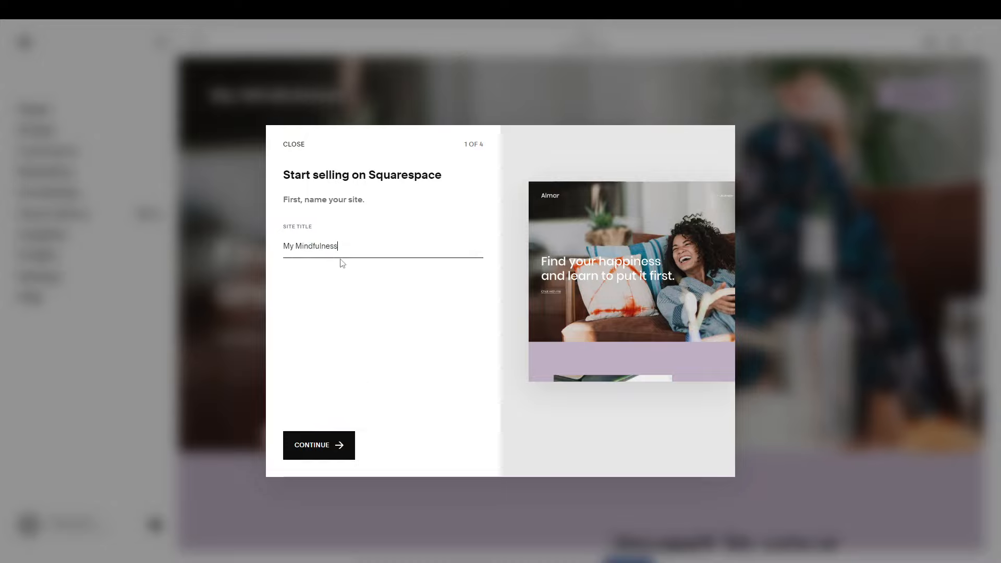
{"action": "left_click", "coordinate": [326, 447]}
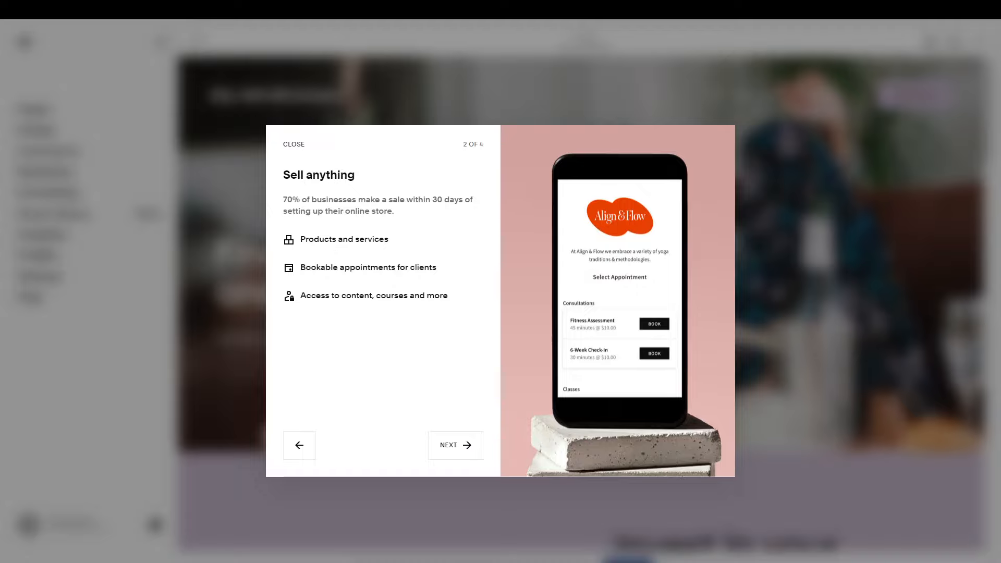
Step: Complete the remaining store introduction pages and look over the new site's home page
{"action": "left_click", "coordinate": [455, 441]}
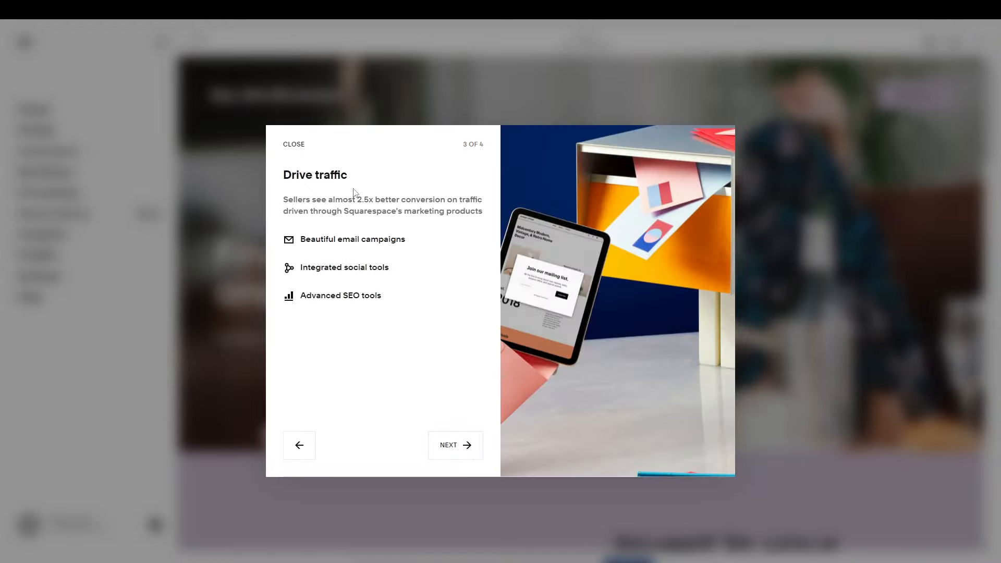
{"action": "left_click", "coordinate": [457, 446]}
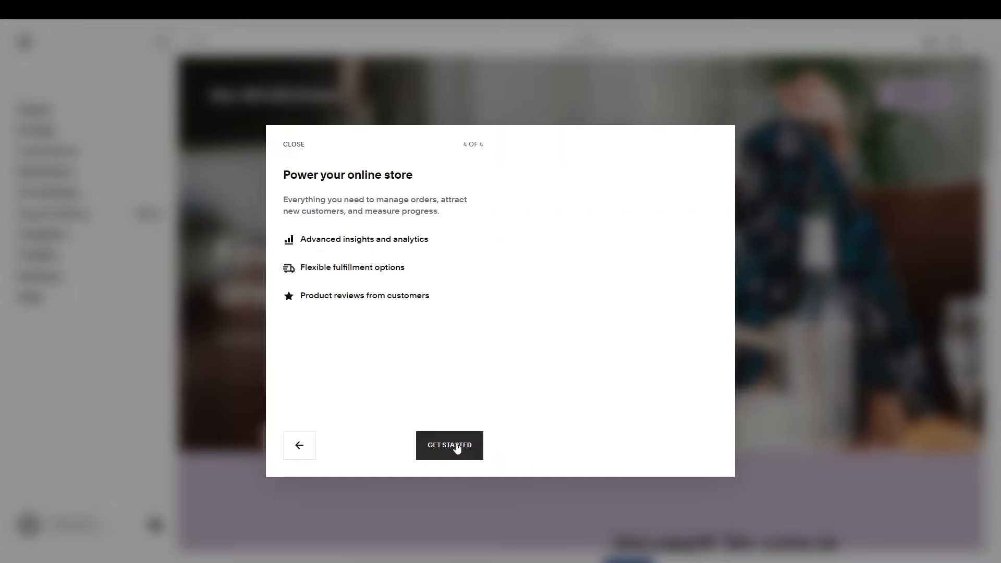
{"action": "left_click", "coordinate": [455, 446]}
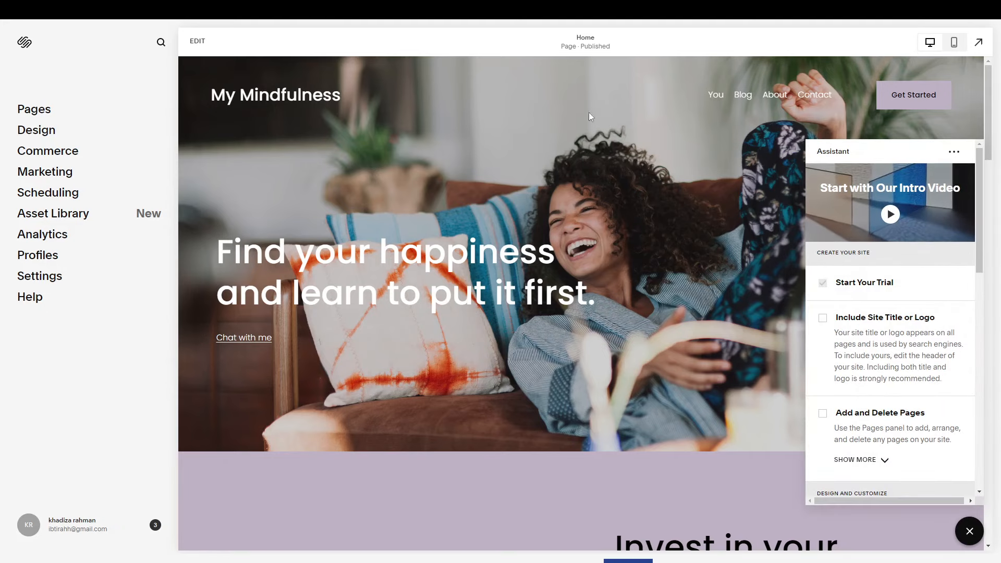
{"action": "scroll", "coordinate": [521, 356], "scroll_direction": "down", "scroll_amount": 8}
{"action": "scroll", "coordinate": [521, 358], "scroll_direction": "down", "scroll_amount": 7}
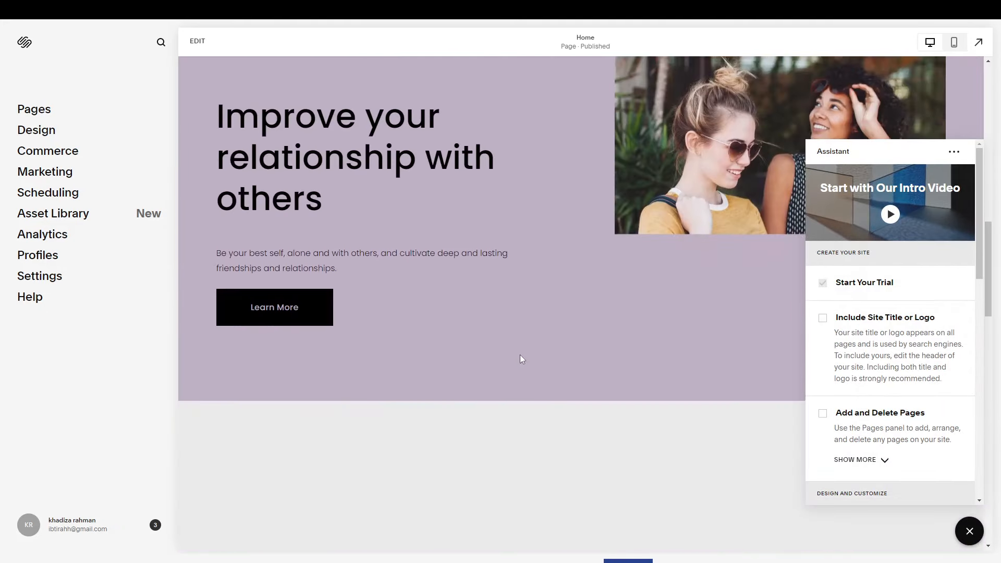
Step: Read through the Assistant's setup checklist from creating the site to launching it, and close the Assistant
{"action": "scroll", "coordinate": [656, 360], "scroll_direction": "down", "scroll_amount": 4}
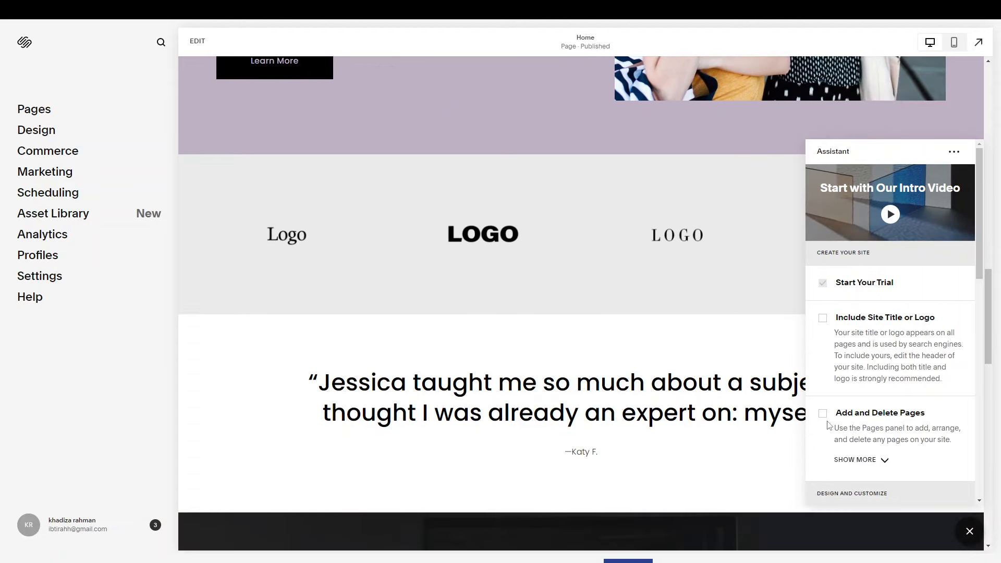
{"action": "scroll", "coordinate": [878, 427], "scroll_direction": "down", "scroll_amount": 3}
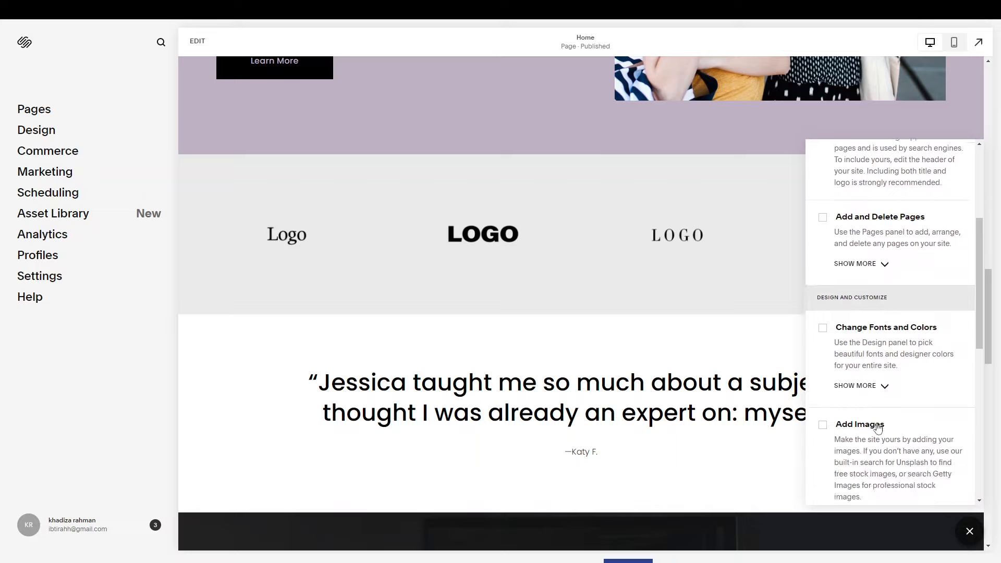
{"action": "scroll", "coordinate": [879, 428], "scroll_direction": "down", "scroll_amount": 3}
{"action": "scroll", "coordinate": [878, 424], "scroll_direction": "down", "scroll_amount": 3}
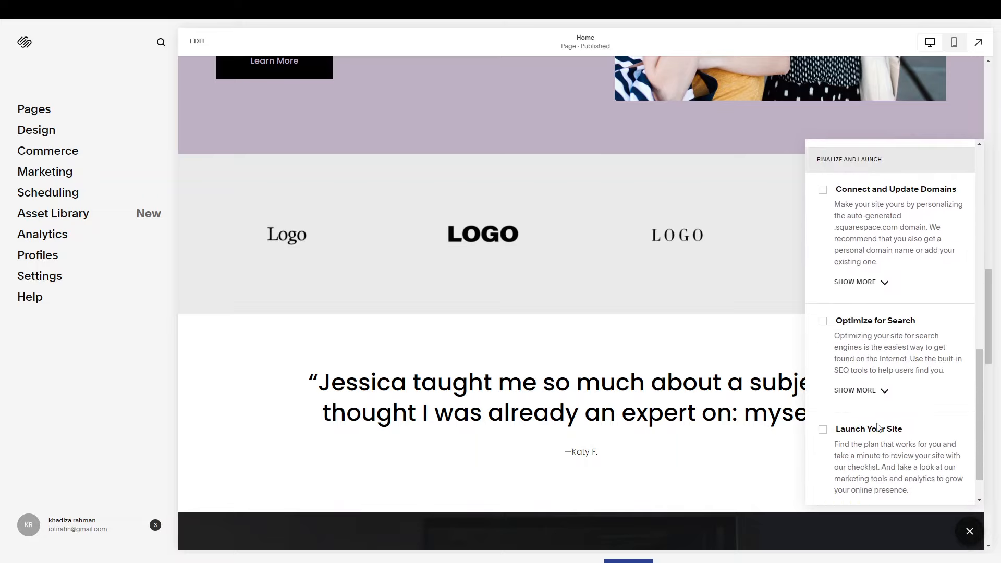
{"action": "left_click", "coordinate": [969, 535]}
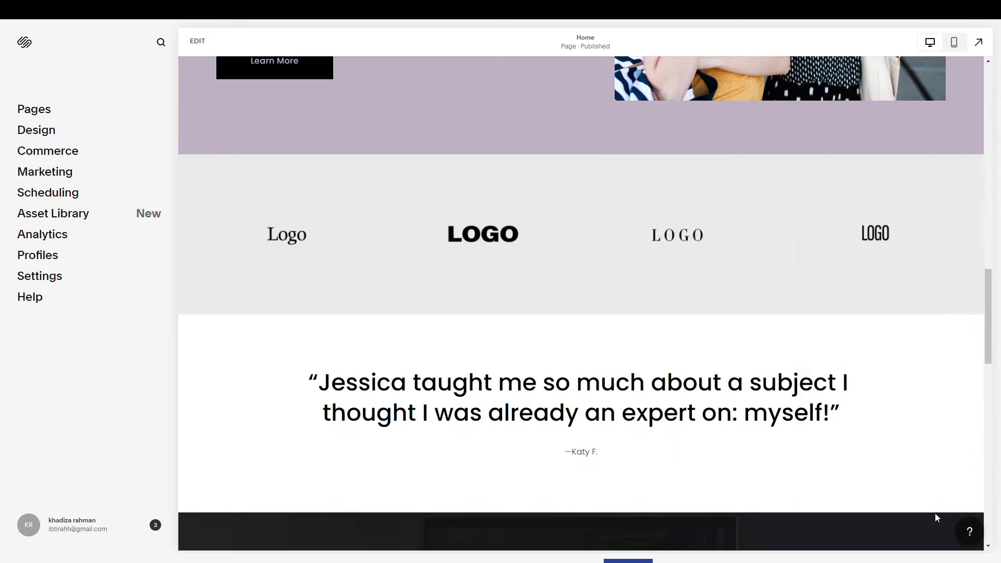
Step: Look over the home page's banner and its two relationship sections
{"action": "scroll", "coordinate": [782, 348], "scroll_direction": "up", "scroll_amount": 2}
{"action": "scroll", "coordinate": [780, 345], "scroll_direction": "up", "scroll_amount": 10}
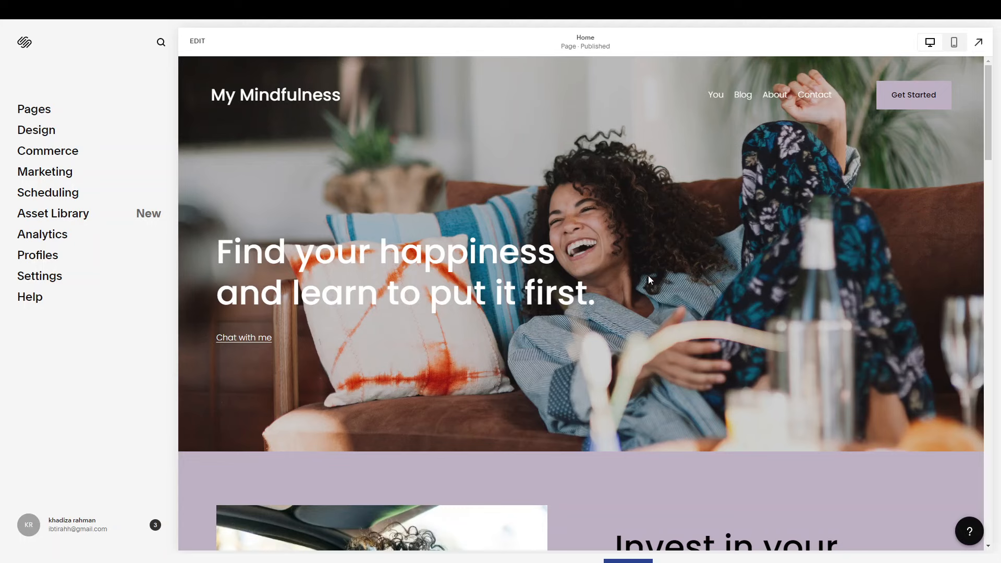
{"action": "scroll", "coordinate": [573, 350], "scroll_direction": "down", "scroll_amount": 10}
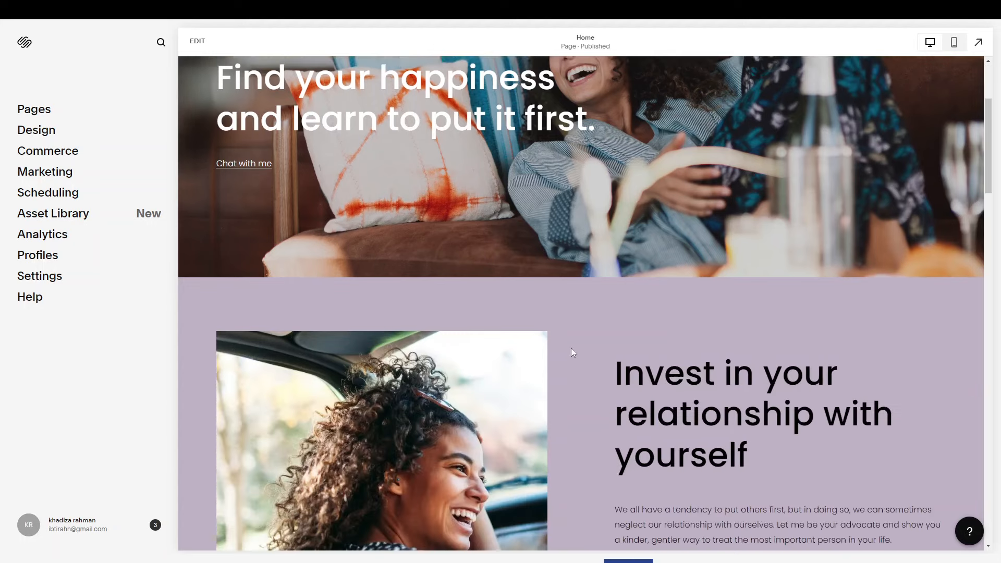
{"action": "scroll", "coordinate": [571, 348], "scroll_direction": "down", "scroll_amount": 4}
{"action": "scroll", "coordinate": [571, 348], "scroll_direction": "up", "scroll_amount": 12}
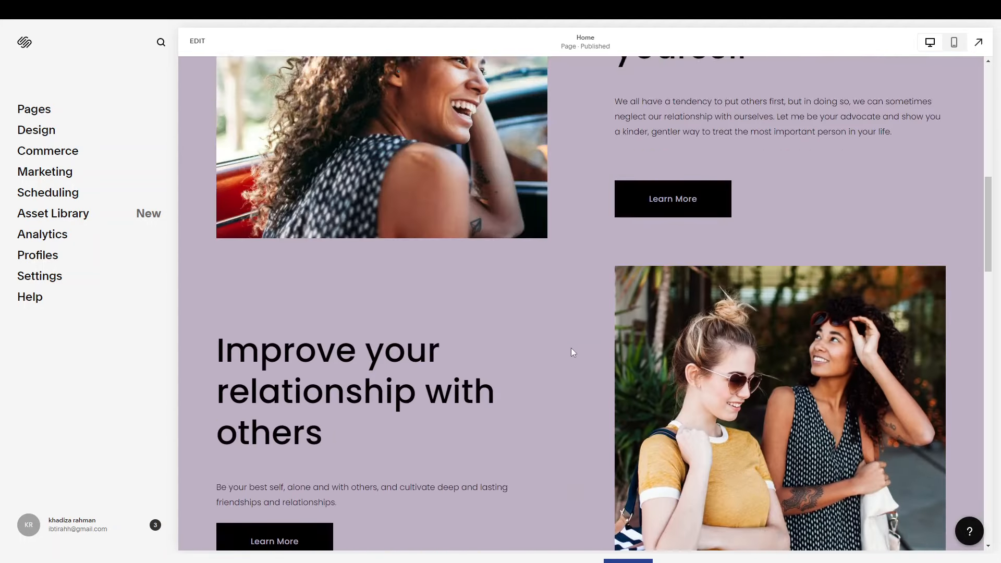
{"action": "scroll", "coordinate": [571, 348], "scroll_direction": "up", "scroll_amount": 2}
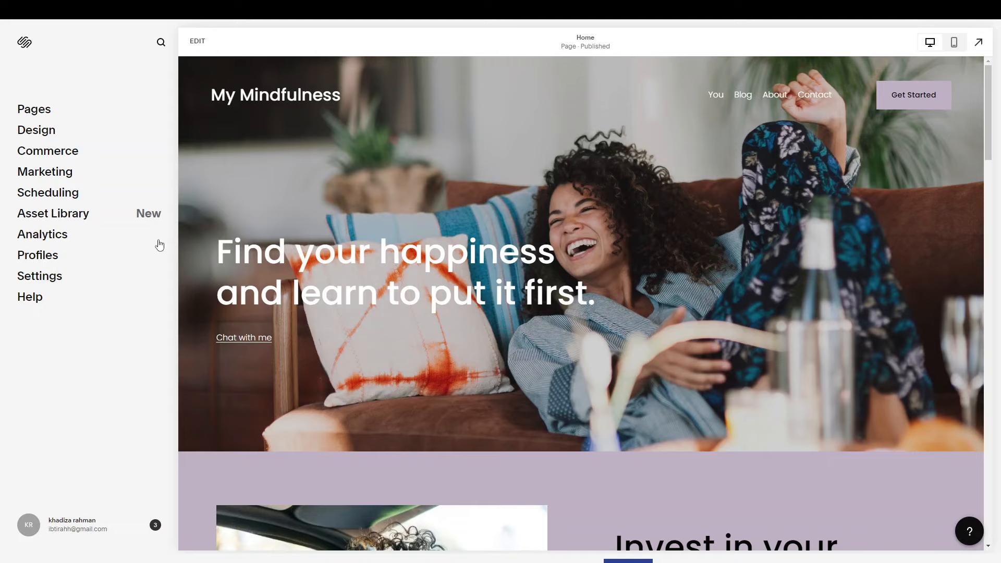
Step: In the You page's settings, set both the page title and the navigation title to "Home"
{"action": "left_click", "coordinate": [33, 108]}
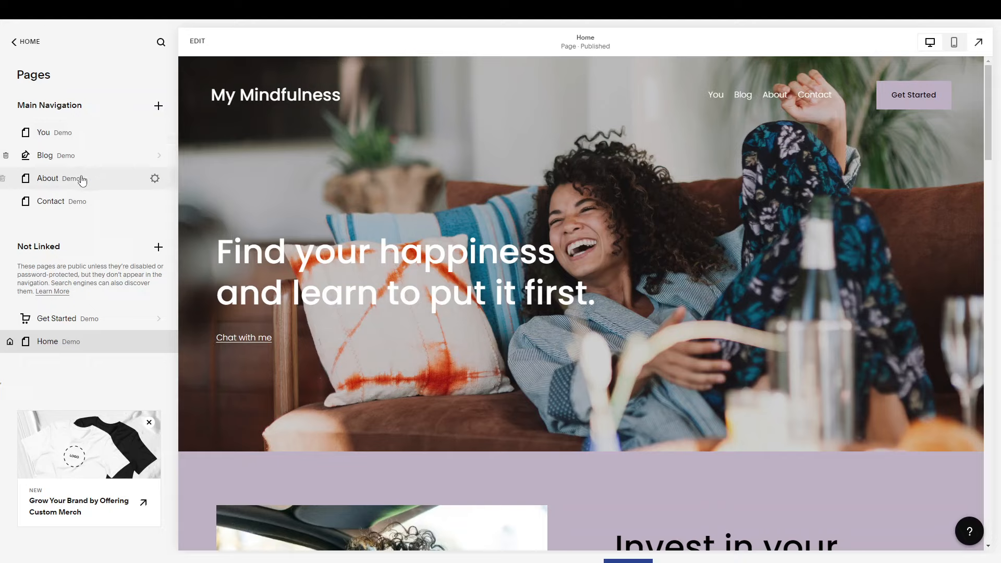
{"action": "left_click", "coordinate": [155, 134]}
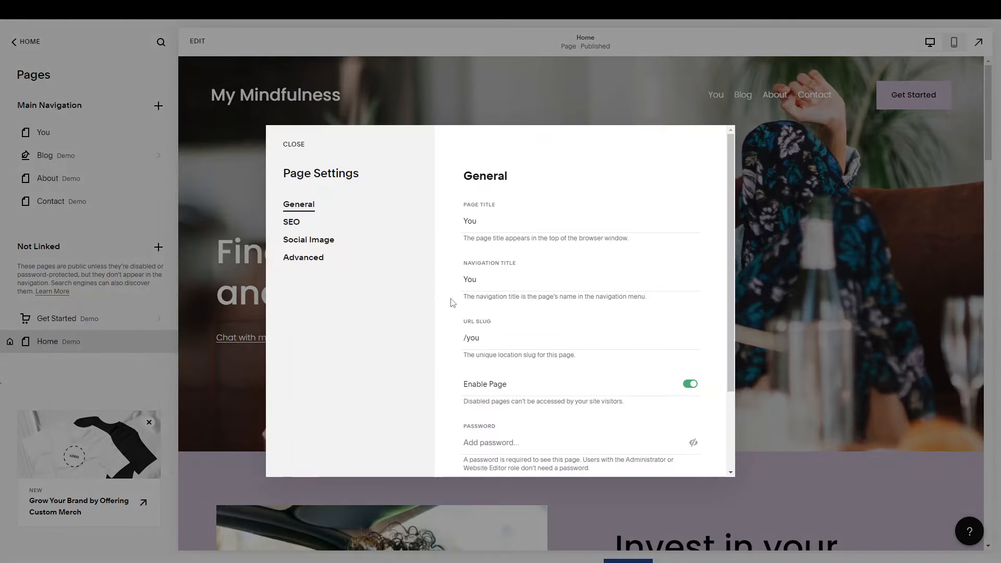
{"action": "double_click", "coordinate": [476, 221]}
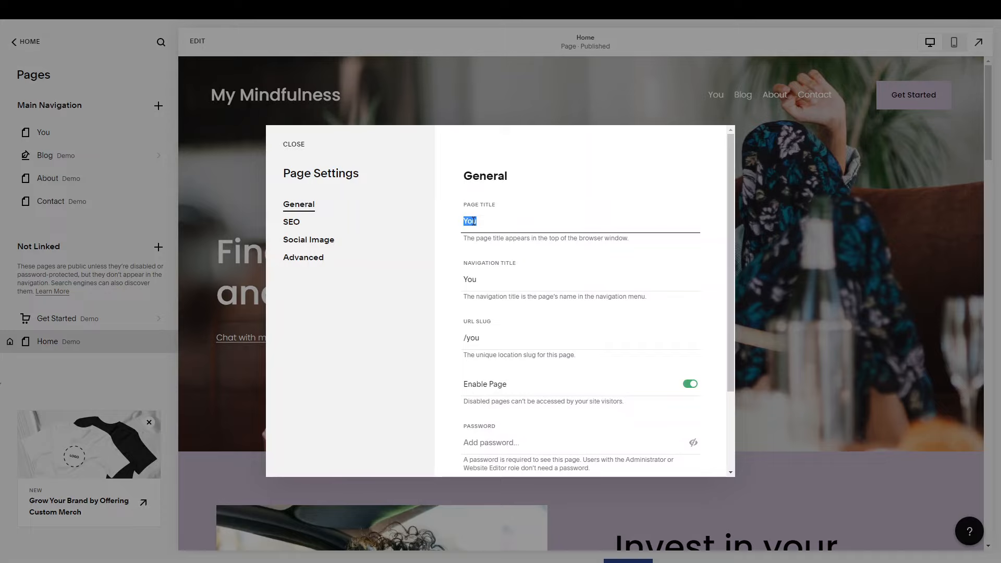
{"action": "type", "text": "Home"}
{"action": "double_click", "coordinate": [472, 278]}
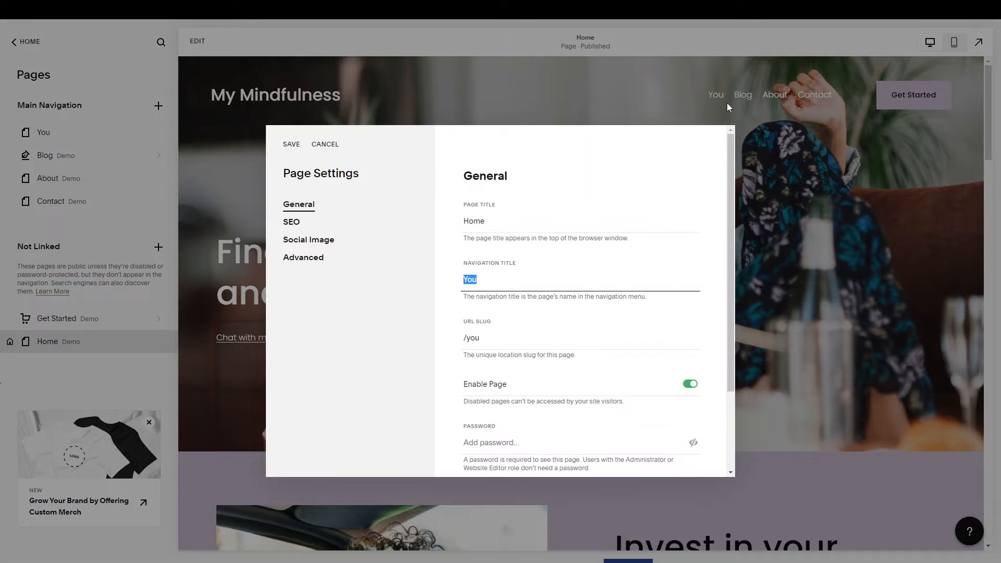
{"action": "type", "text": "Home"}
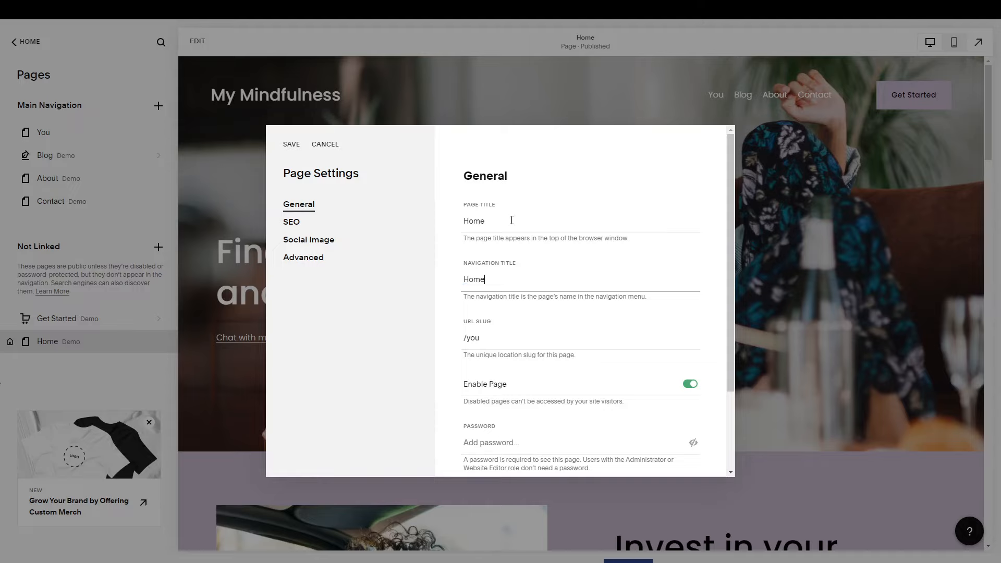
Step: Set the renamed page as the site's homepage and save its page settings
{"action": "scroll", "coordinate": [500, 389], "scroll_direction": "down", "scroll_amount": 2}
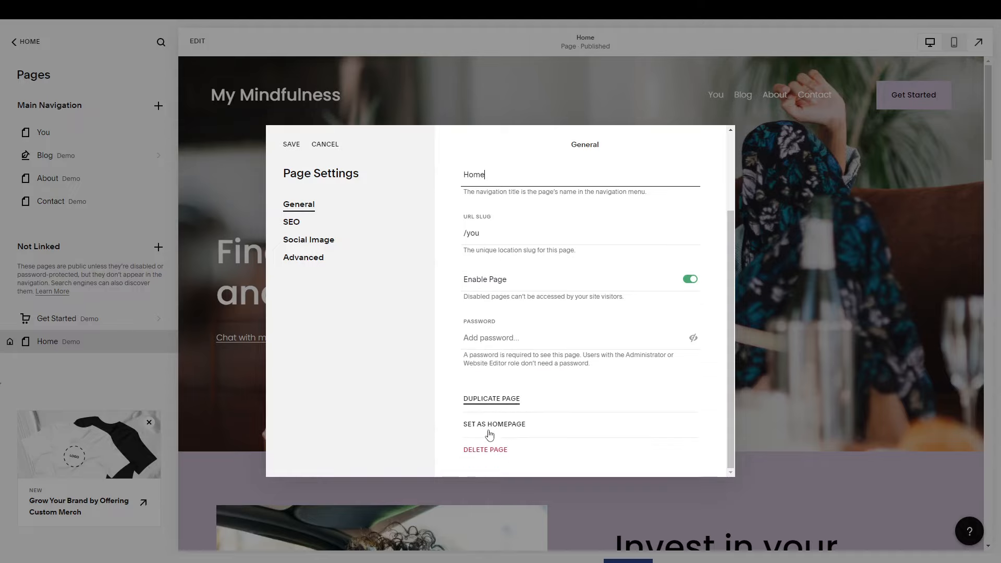
{"action": "left_click", "coordinate": [494, 426]}
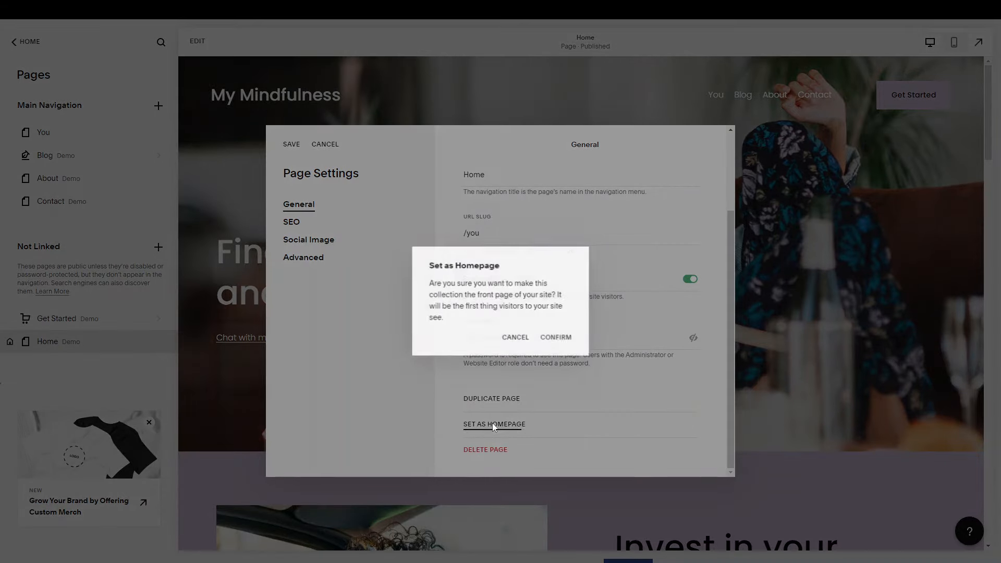
{"action": "left_click", "coordinate": [557, 339]}
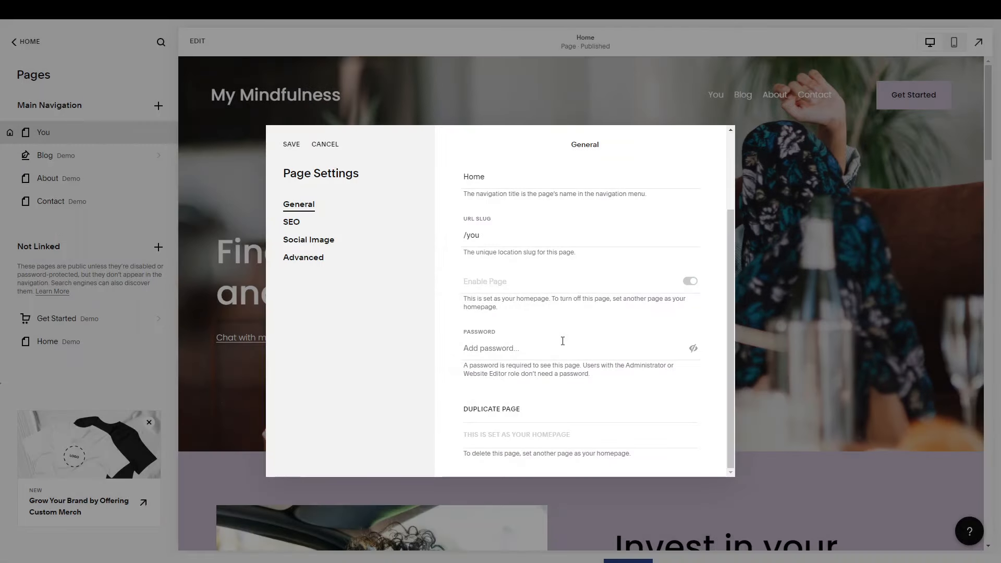
{"action": "scroll", "coordinate": [563, 341], "scroll_direction": "up", "scroll_amount": 2}
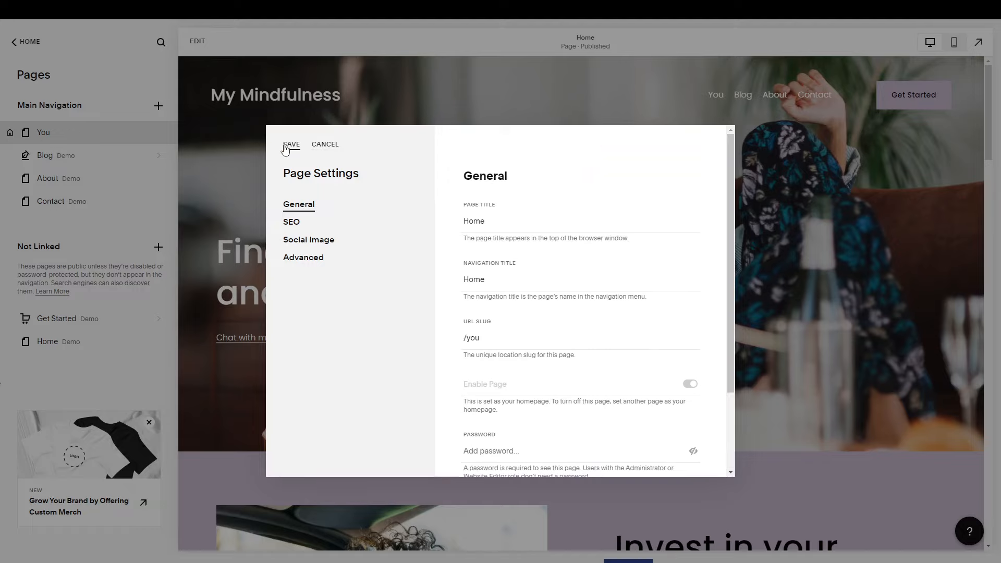
{"action": "left_click", "coordinate": [290, 145]}
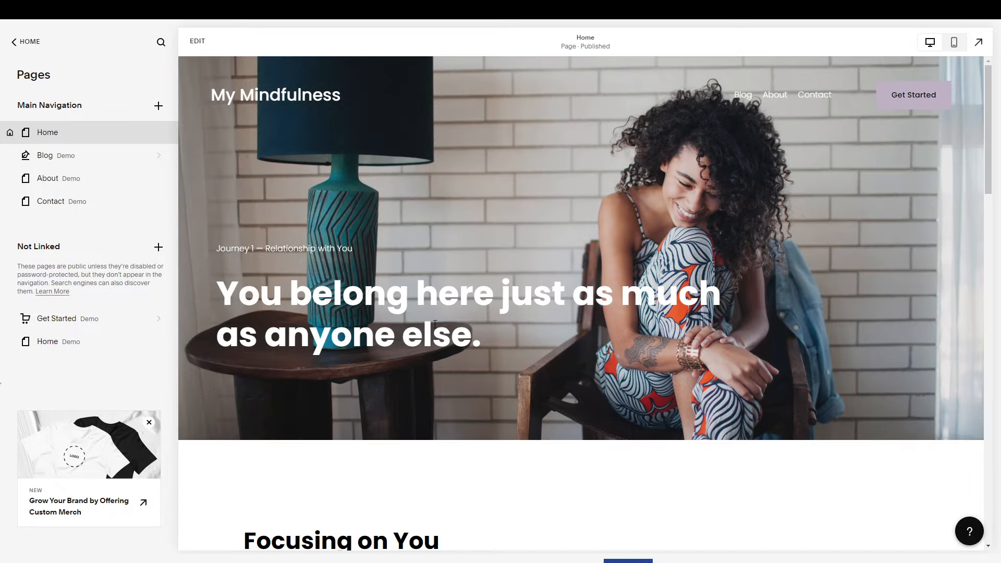
Step: Look through the new homepage from its banner down to the footer
{"action": "scroll", "coordinate": [415, 470], "scroll_direction": "down", "scroll_amount": 3}
{"action": "scroll", "coordinate": [416, 470], "scroll_direction": "down", "scroll_amount": 10}
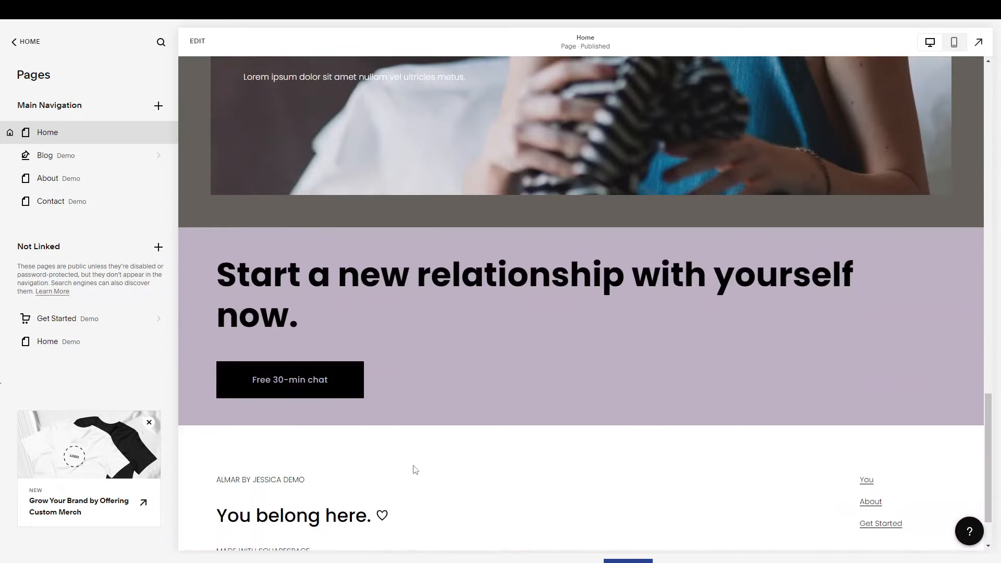
{"action": "scroll", "coordinate": [416, 469], "scroll_direction": "up", "scroll_amount": 4}
{"action": "scroll", "coordinate": [414, 470], "scroll_direction": "up", "scroll_amount": 8}
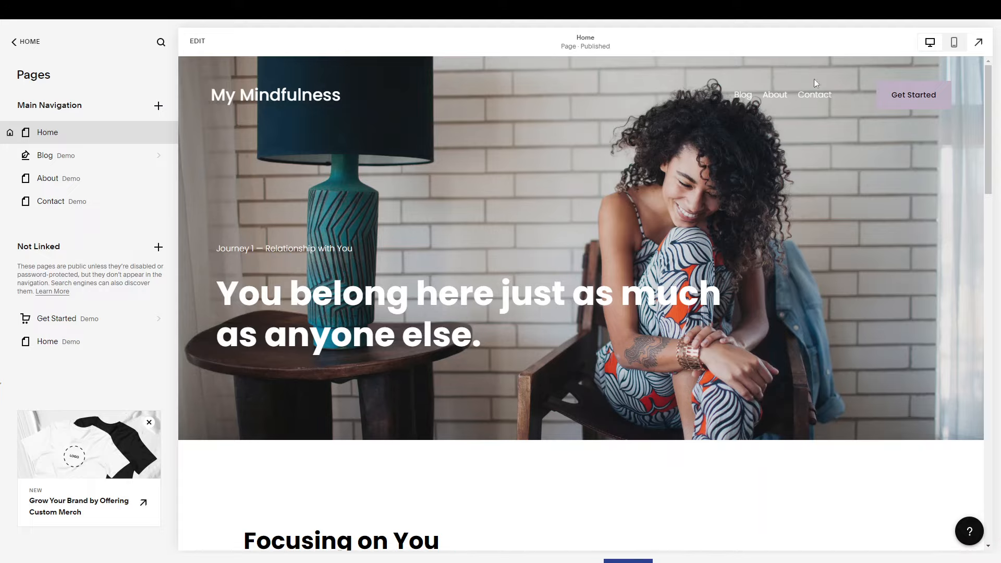
Step: Copy the example Blog page for own content and open its "Change for the Better" post
{"action": "left_click", "coordinate": [104, 155]}
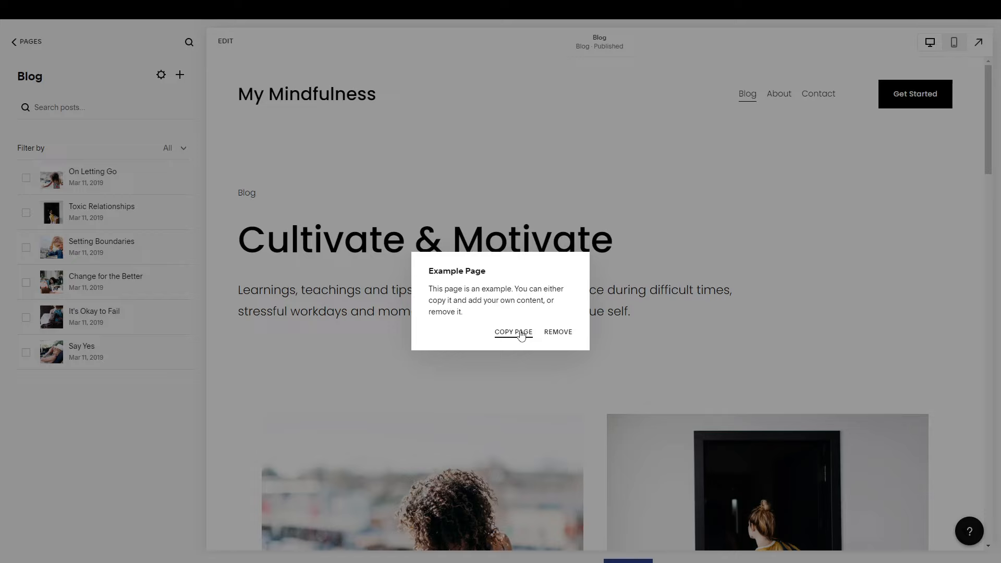
{"action": "left_click", "coordinate": [522, 334]}
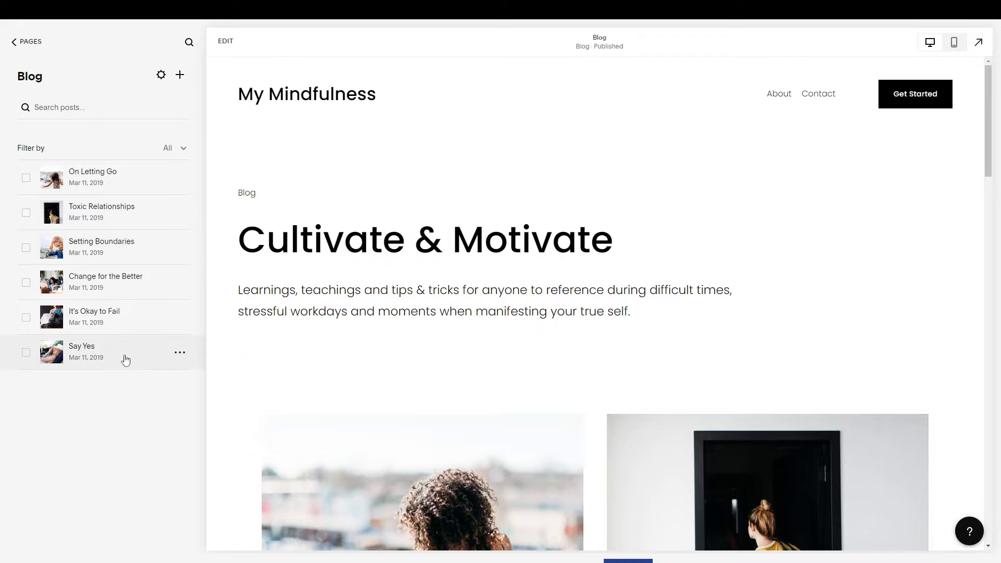
{"action": "scroll", "coordinate": [336, 361], "scroll_direction": "down", "scroll_amount": 10}
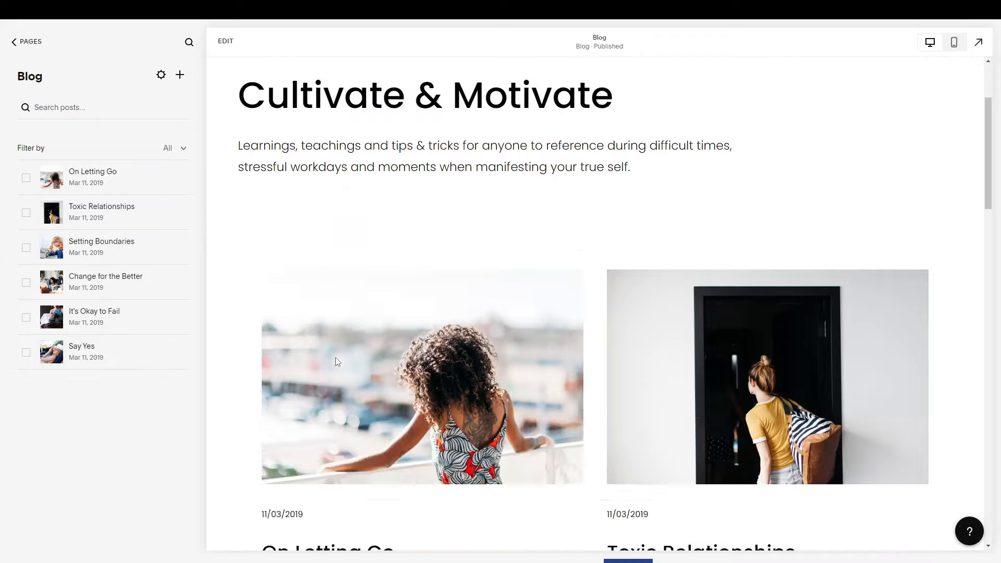
{"action": "left_click", "coordinate": [127, 278]}
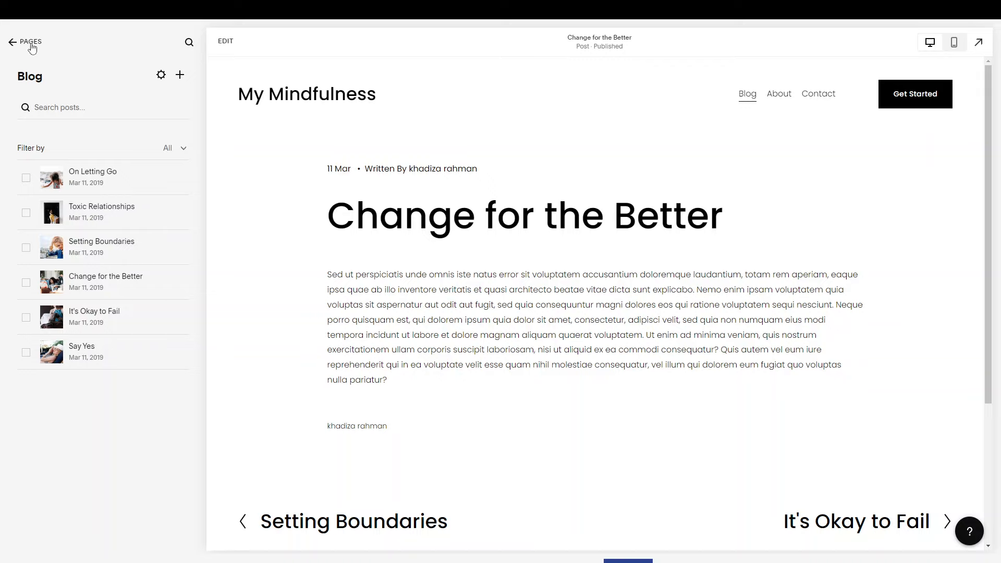
Step: Review the Blog page's general settings, disable the page and save the change
{"action": "left_click", "coordinate": [161, 75]}
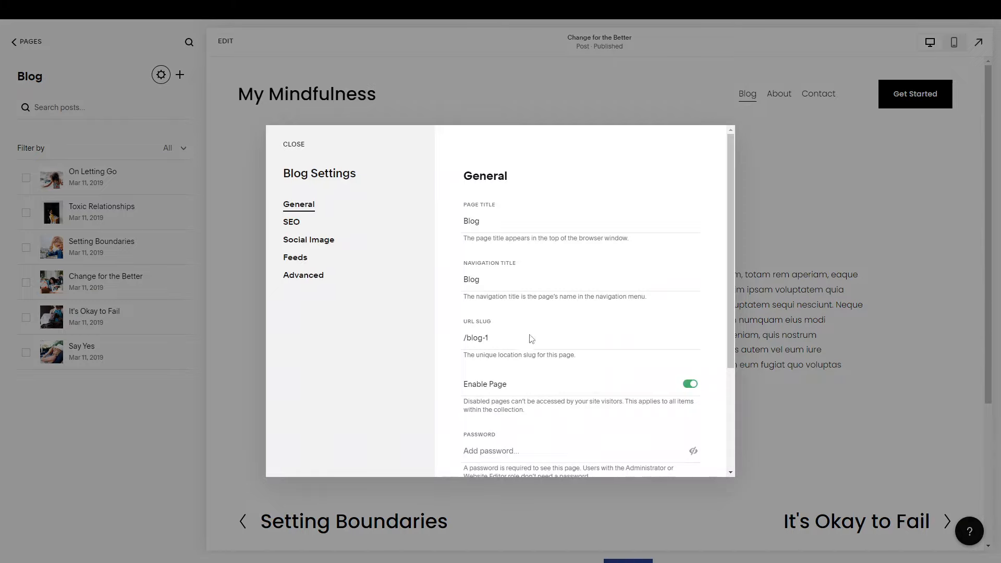
{"action": "scroll", "coordinate": [532, 339], "scroll_direction": "down", "scroll_amount": 3}
{"action": "scroll", "coordinate": [519, 401], "scroll_direction": "up", "scroll_amount": 3}
{"action": "scroll", "coordinate": [527, 339], "scroll_direction": "down", "scroll_amount": 3}
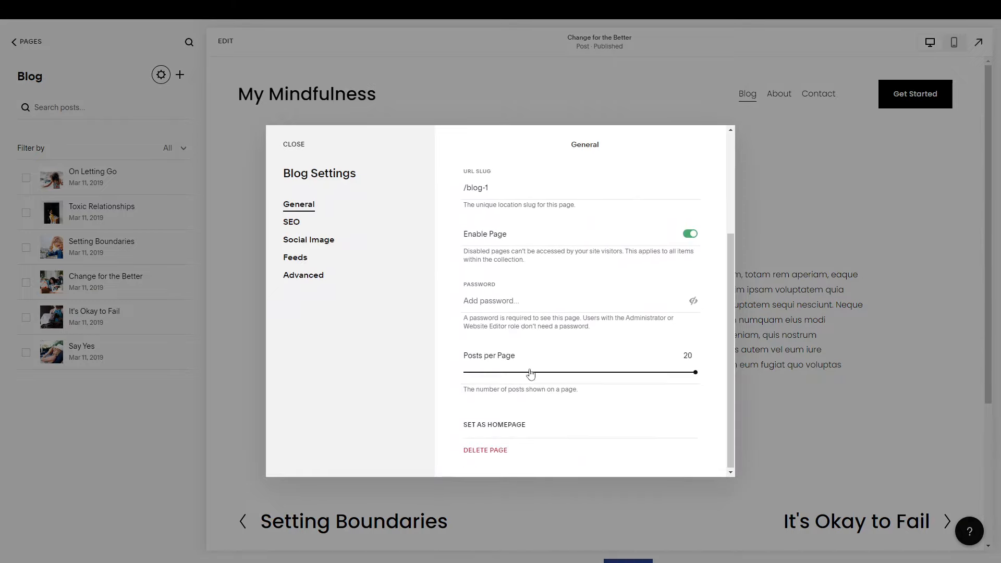
{"action": "scroll", "coordinate": [530, 363], "scroll_direction": "up", "scroll_amount": 3}
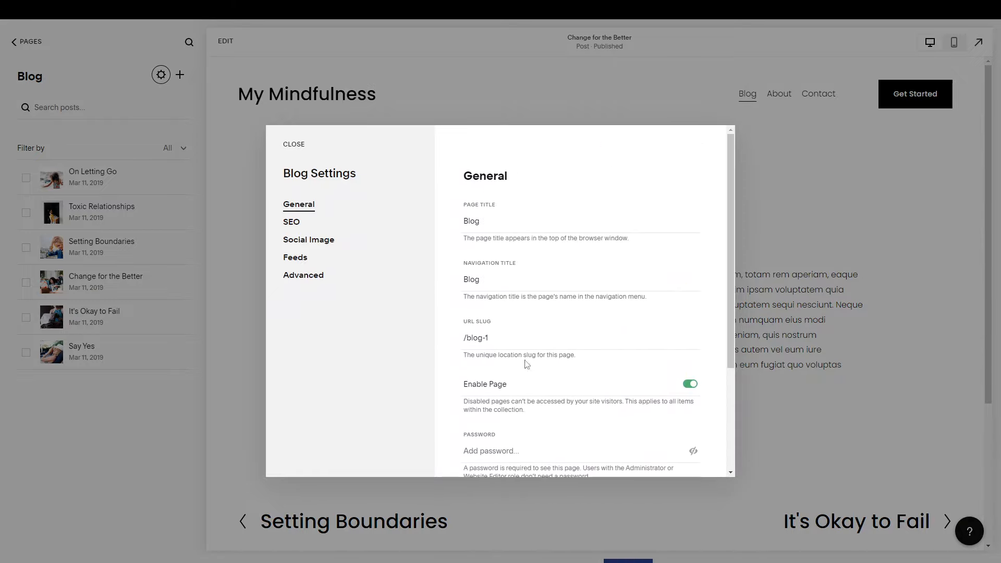
{"action": "left_click", "coordinate": [689, 385]}
{"action": "left_click", "coordinate": [290, 144]}
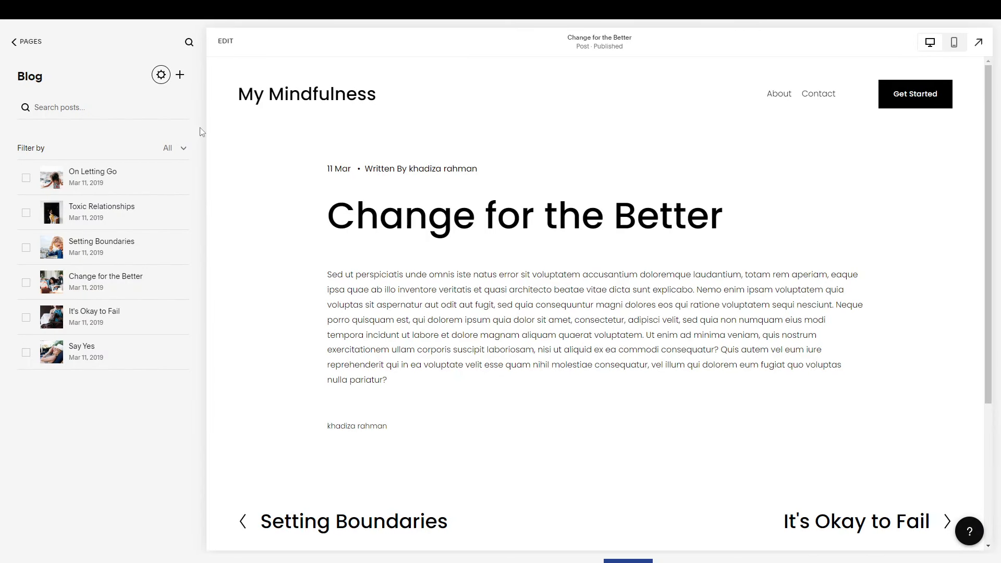
Step: Return to the page list, view the Home page, and copy and look through the example About page
{"action": "left_click", "coordinate": [26, 42]}
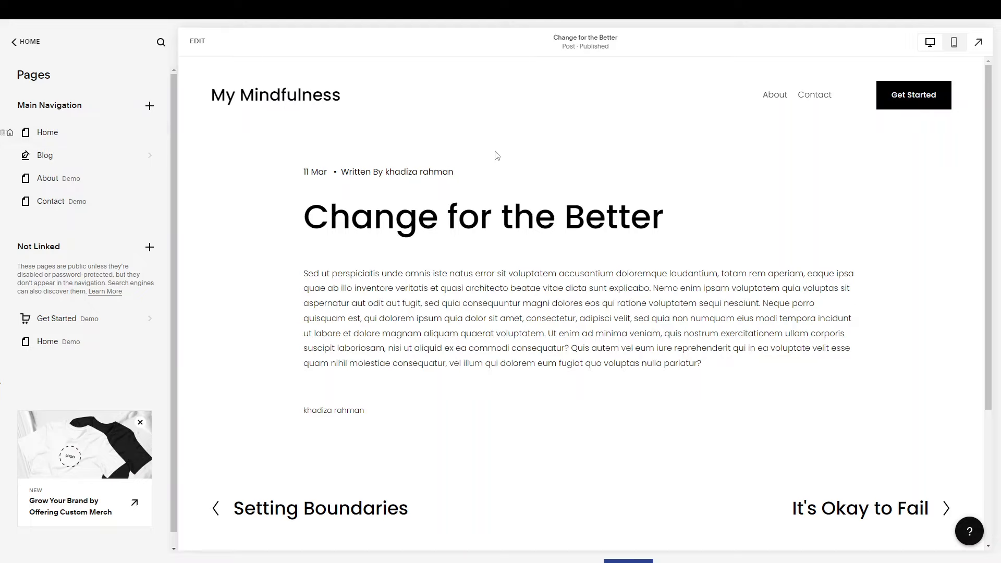
{"action": "left_click", "coordinate": [60, 134]}
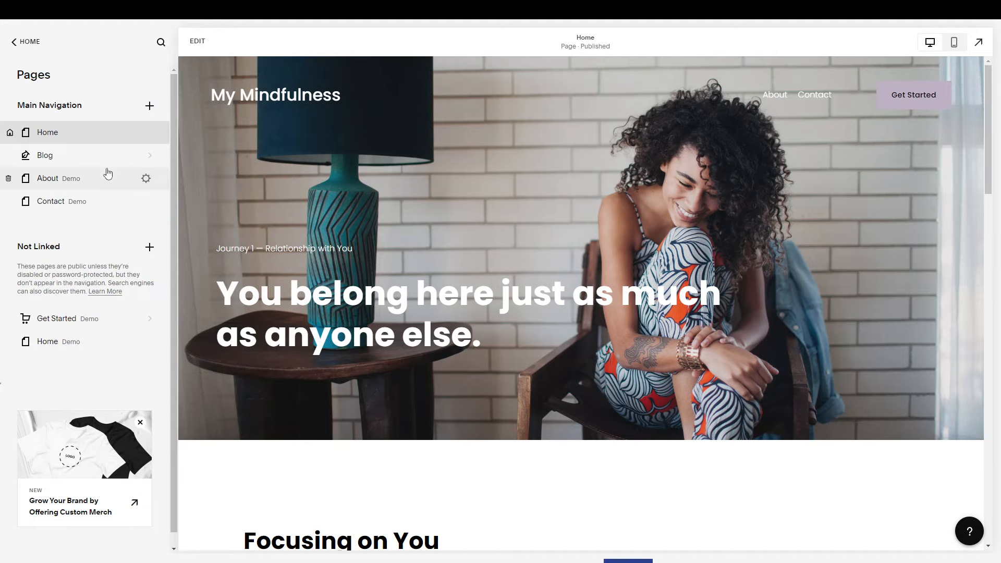
{"action": "left_click", "coordinate": [68, 180]}
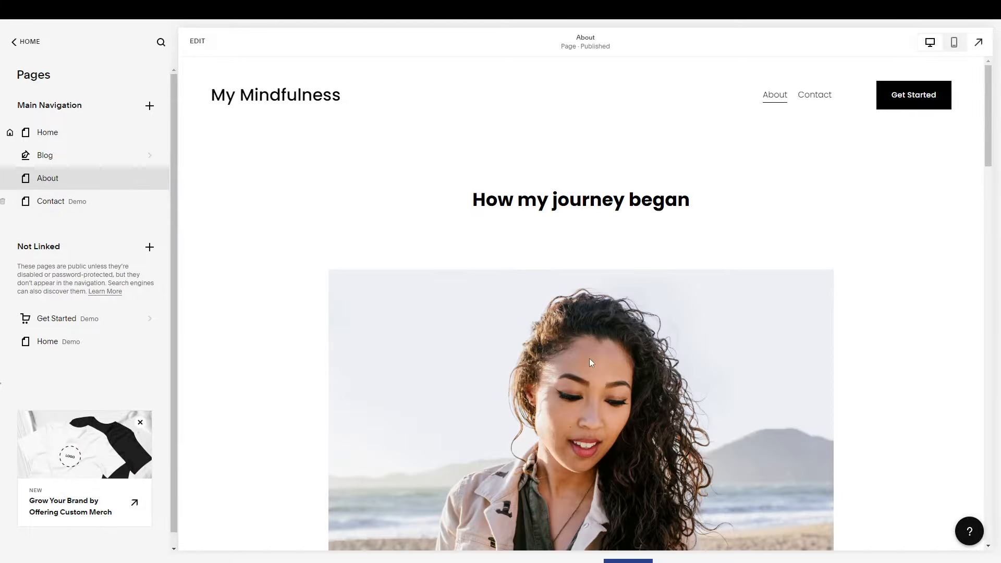
{"action": "scroll", "coordinate": [589, 357], "scroll_direction": "down", "scroll_amount": 3}
{"action": "scroll", "coordinate": [588, 356], "scroll_direction": "down", "scroll_amount": 10}
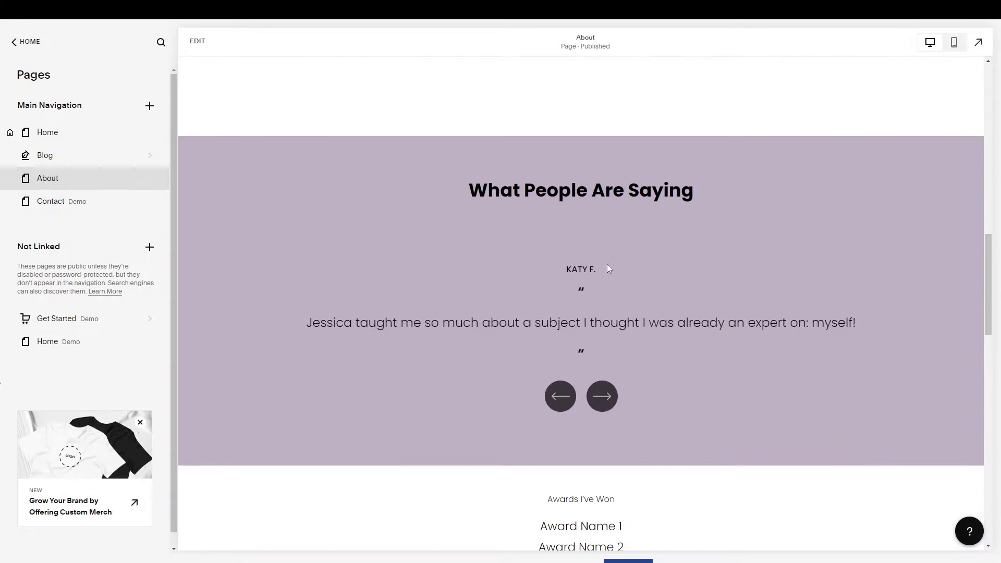
Step: Copy the example Contact page for own content and look through it
{"action": "left_click", "coordinate": [73, 201]}
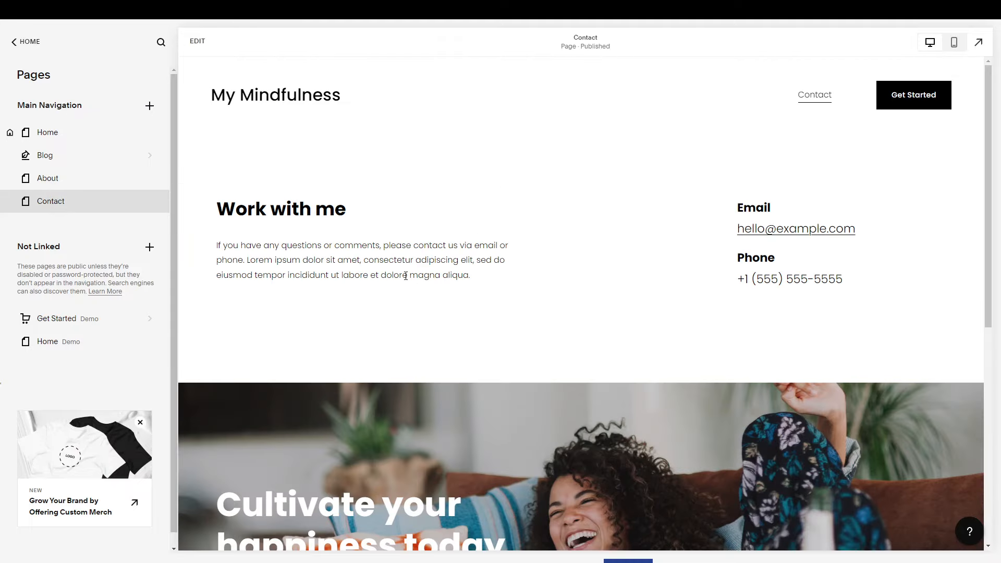
{"action": "scroll", "coordinate": [528, 408], "scroll_direction": "down", "scroll_amount": 10}
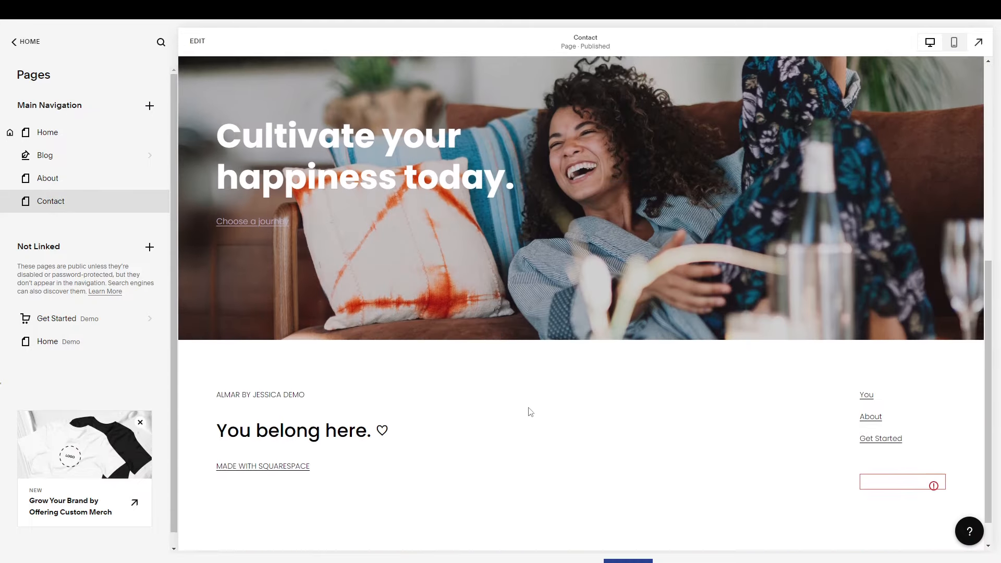
{"action": "scroll", "coordinate": [459, 219], "scroll_direction": "up", "scroll_amount": 10}
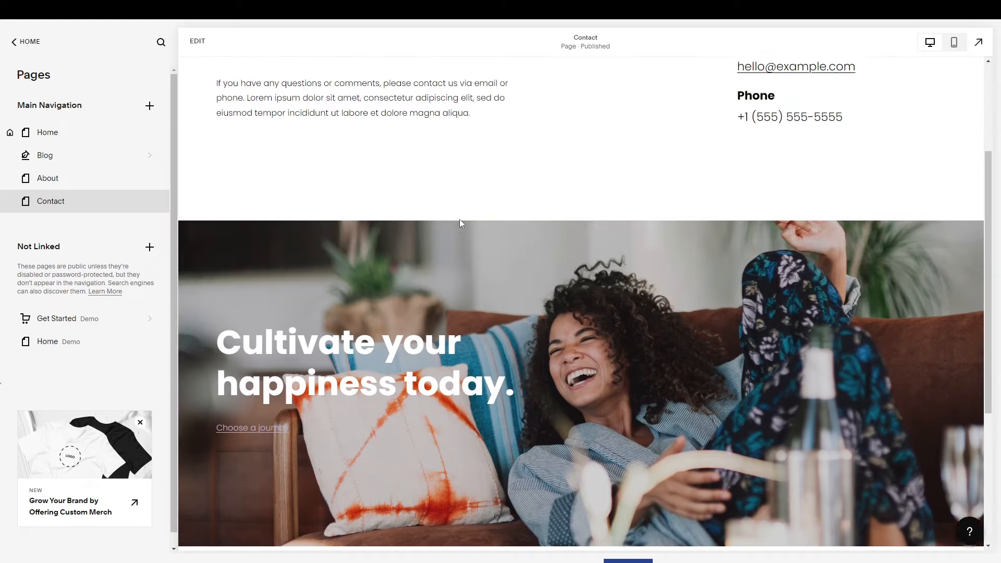
Step: Open the Home page for editing, skip the Fluid Engine introduction and block tour, and look through the page's sections
{"action": "left_click", "coordinate": [48, 133]}
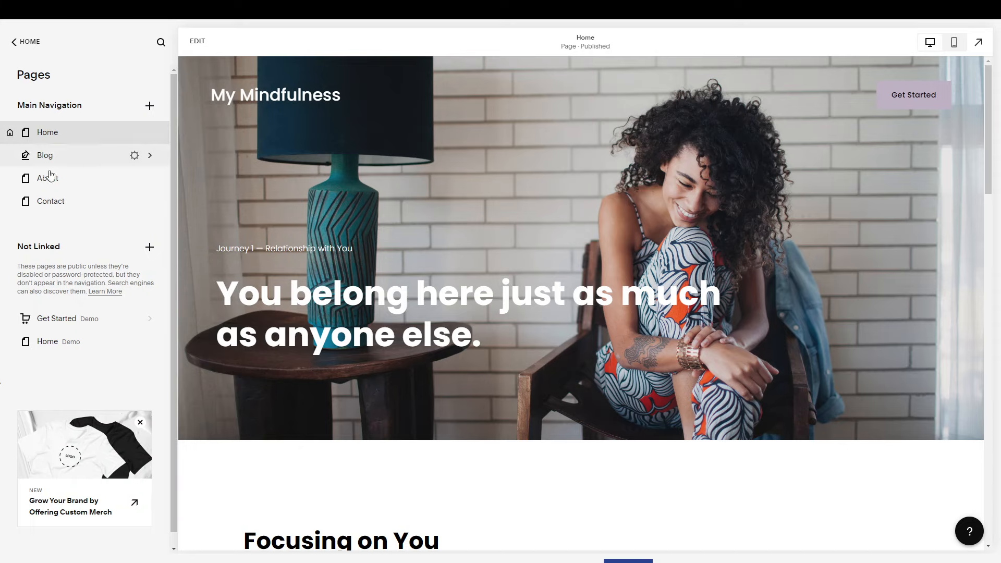
{"action": "left_click", "coordinate": [197, 41]}
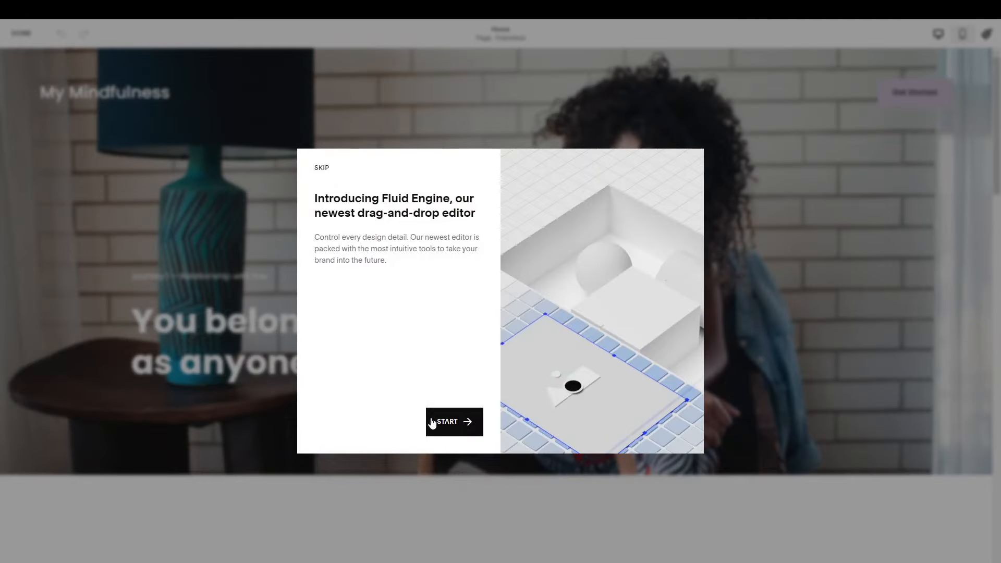
{"action": "left_click", "coordinate": [322, 168]}
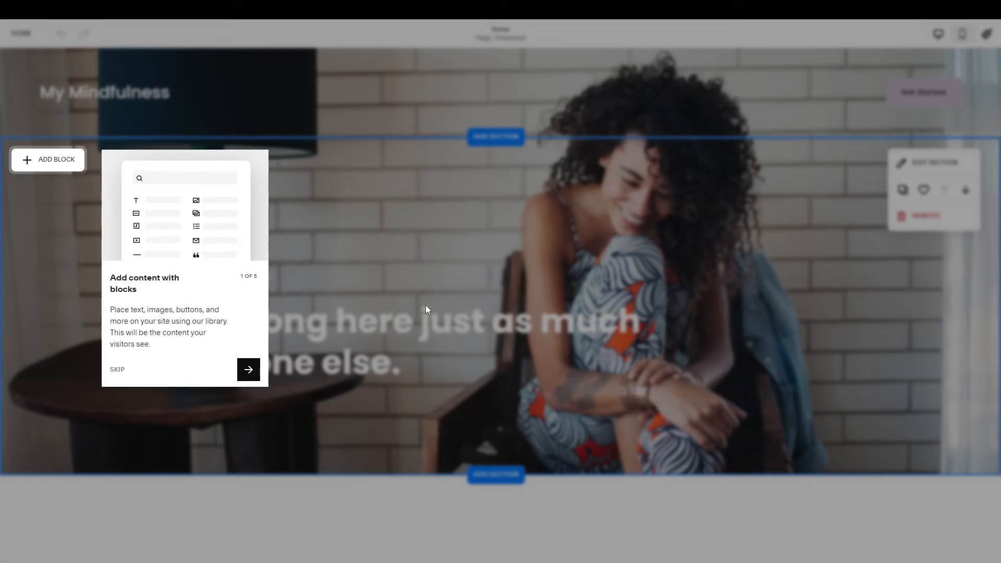
{"action": "left_click", "coordinate": [117, 370]}
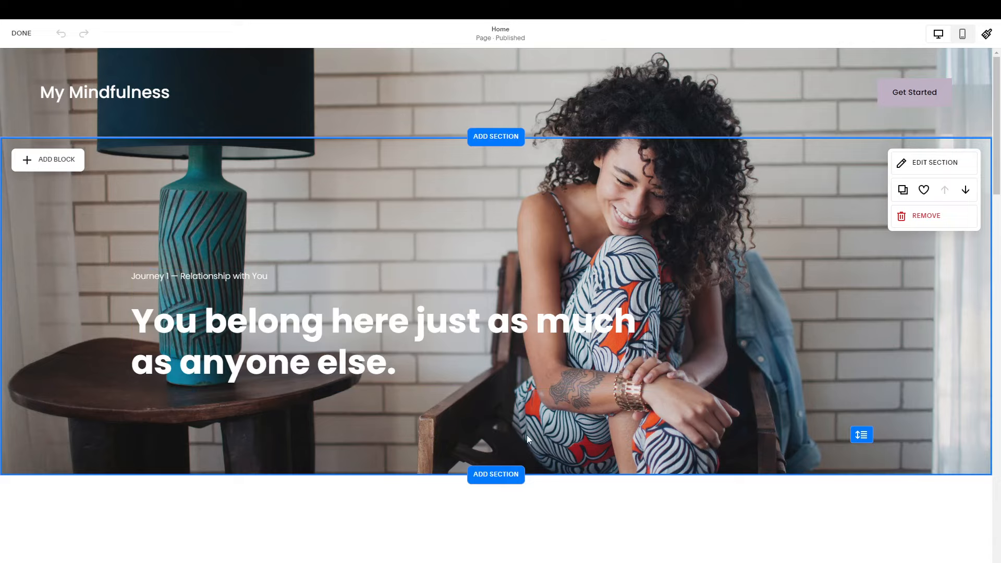
{"action": "scroll", "coordinate": [365, 355], "scroll_direction": "down", "scroll_amount": 12}
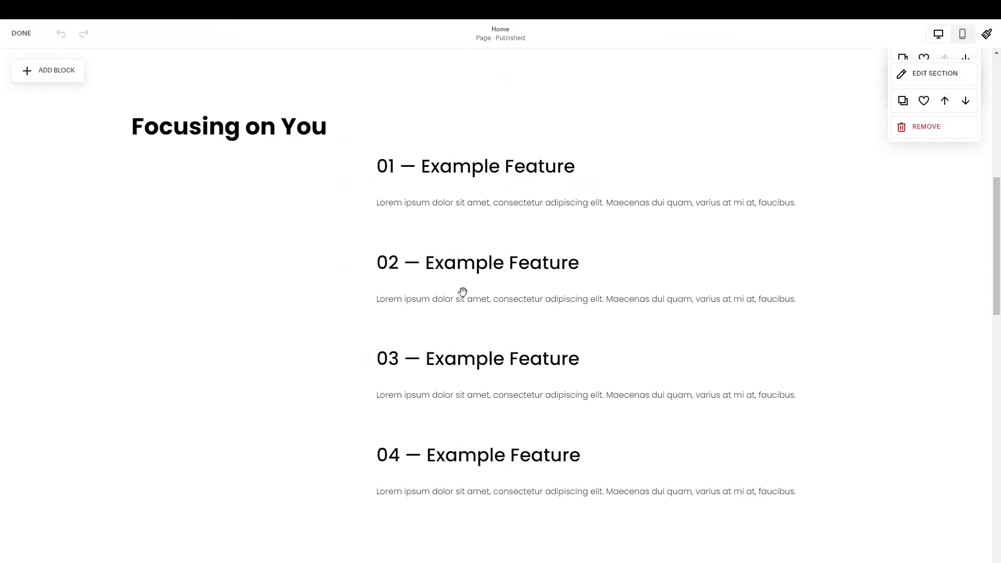
{"action": "scroll", "coordinate": [433, 424], "scroll_direction": "down", "scroll_amount": 20}
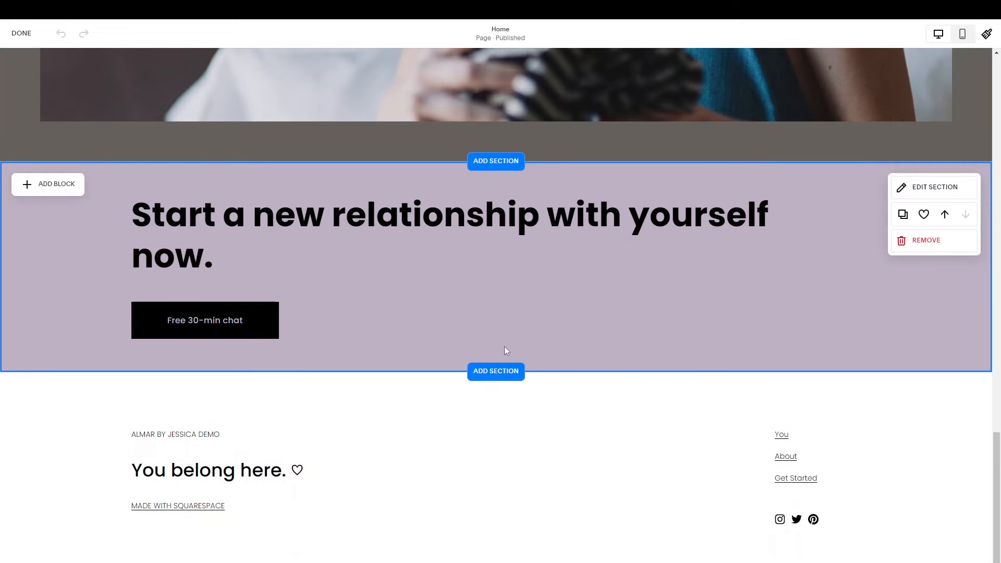
{"action": "scroll", "coordinate": [519, 183], "scroll_direction": "up", "scroll_amount": 20}
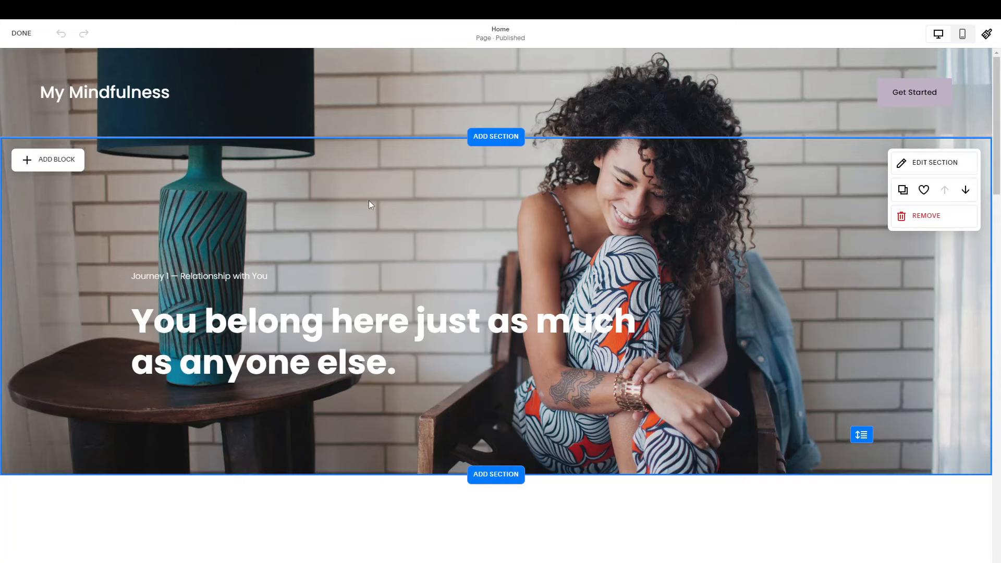
Step: Open the hero text block's design settings and try its background on and off
{"action": "scroll", "coordinate": [368, 240], "scroll_direction": "down", "scroll_amount": 1}
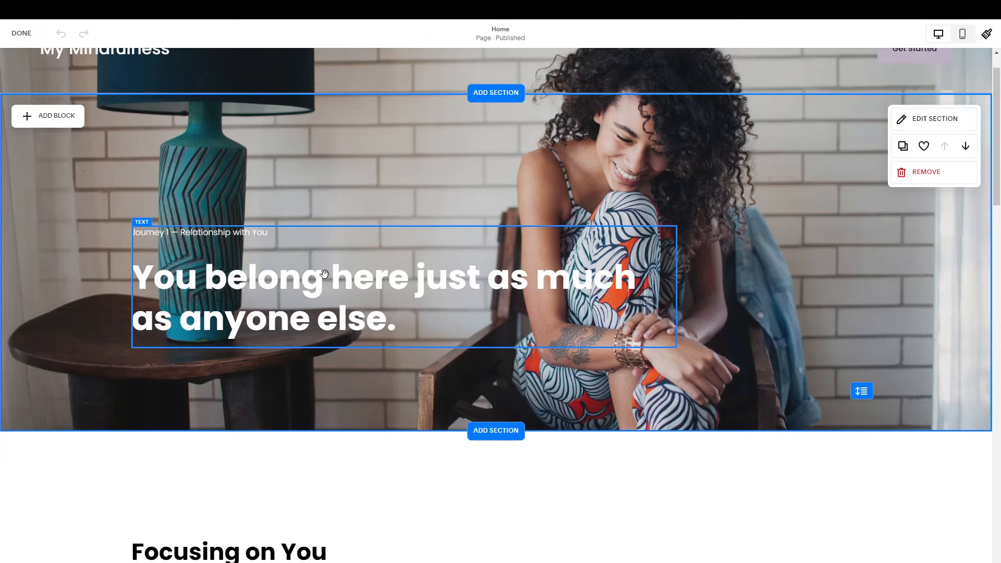
{"action": "right_click", "coordinate": [259, 285]}
{"action": "left_click", "coordinate": [236, 280]}
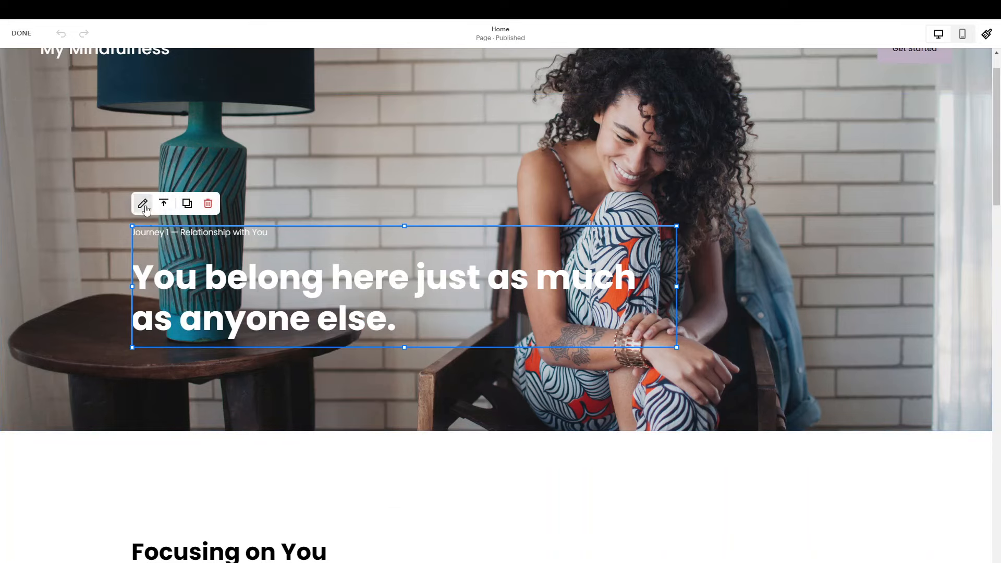
{"action": "left_click", "coordinate": [144, 204]}
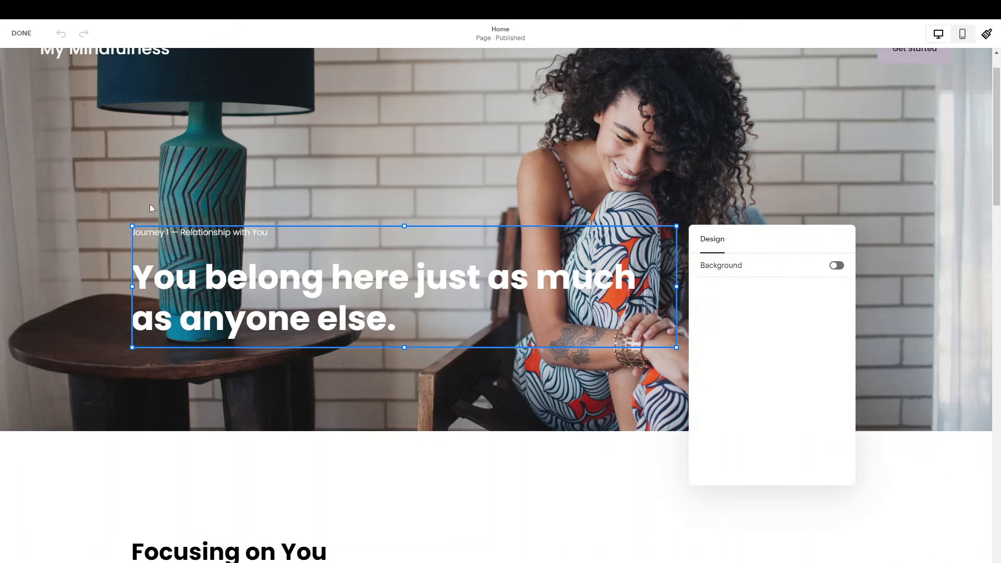
{"action": "left_click", "coordinate": [837, 267]}
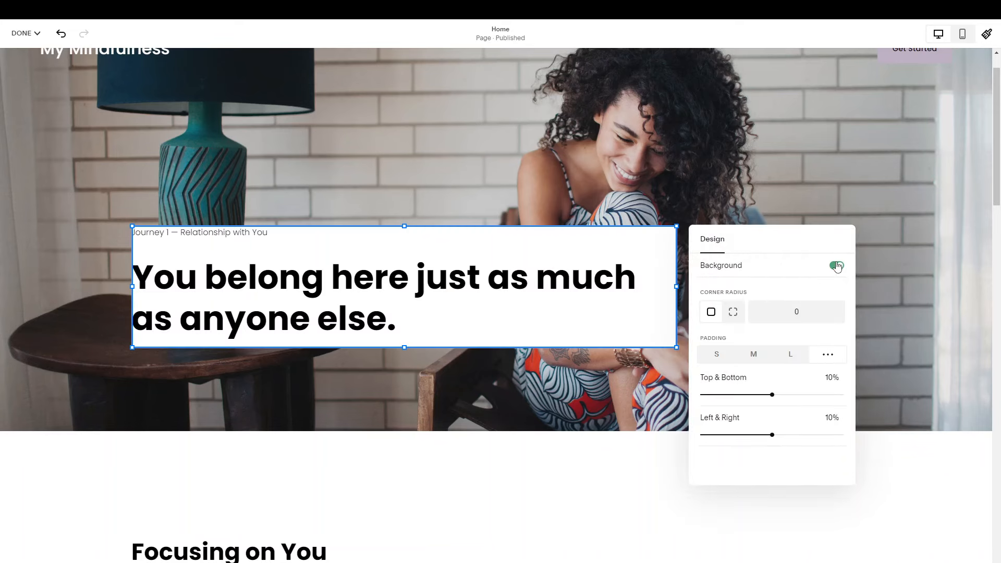
{"action": "left_click", "coordinate": [836, 266]}
Step: Skip the text highlights introduction and add "Lorem Ipsum" to the end of the hero heading
{"action": "left_click", "coordinate": [416, 318]}
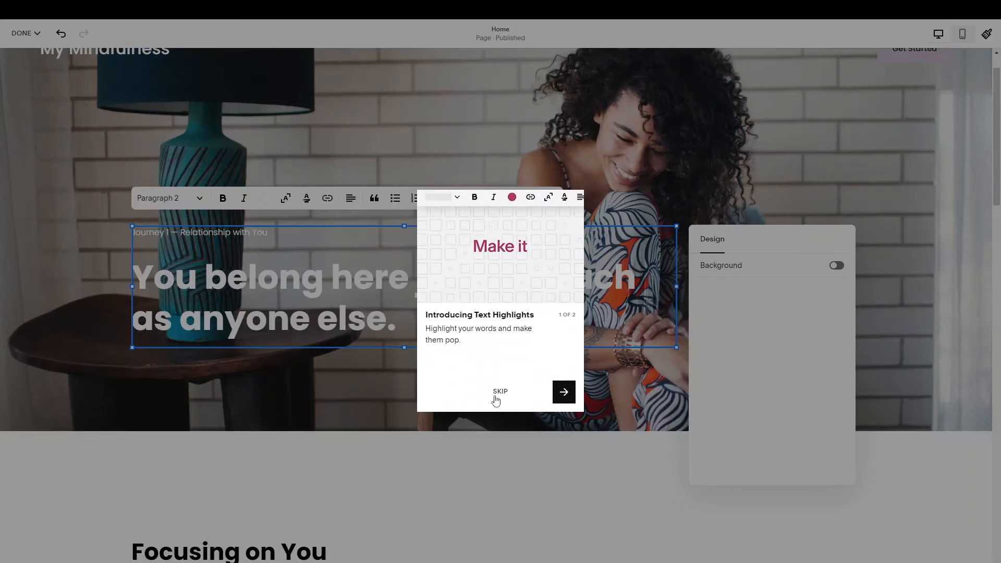
{"action": "left_click", "coordinate": [497, 395]}
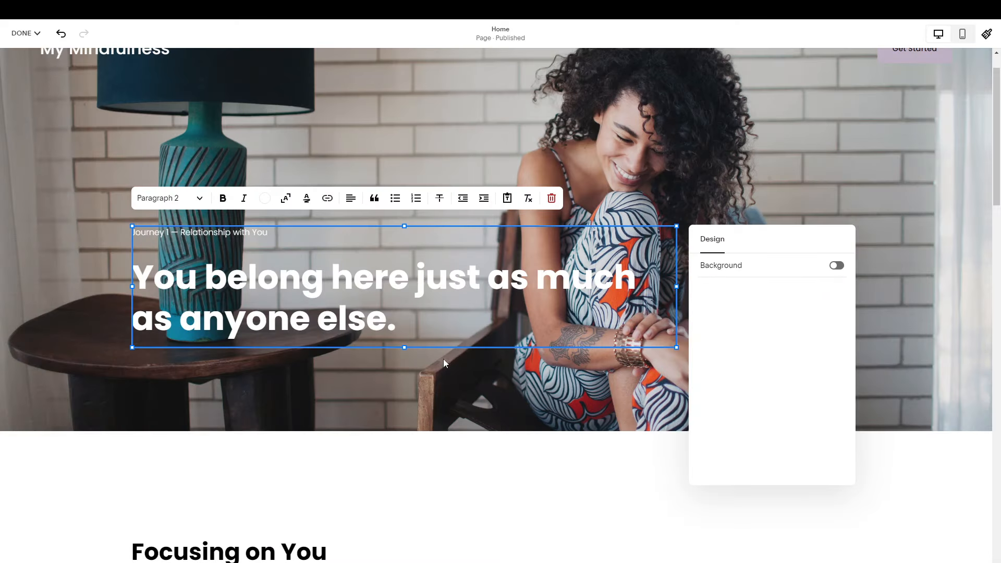
{"action": "left_click", "coordinate": [351, 323]}
{"action": "mouse_move", "coordinate": [413, 319]}
{"action": "left_mouse_down"}
{"action": "mouse_move", "coordinate": [316, 320]}
{"action": "mouse_move", "coordinate": [415, 314]}
{"action": "left_mouse_up"}
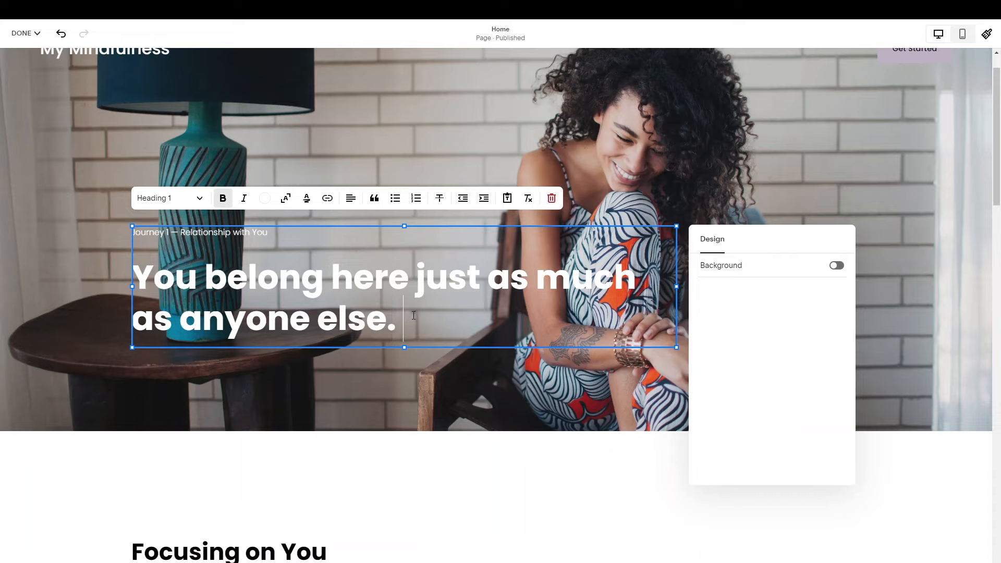
{"action": "type", "text": "Lorem U"}
{"action": "key", "text": "BackSpace"}
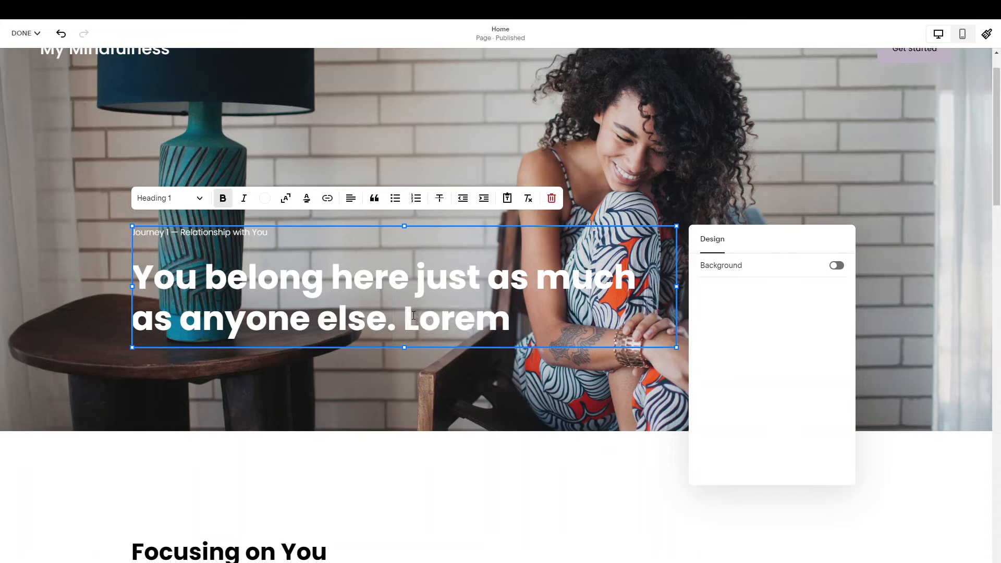
{"action": "type", "text": "Ipsum"}
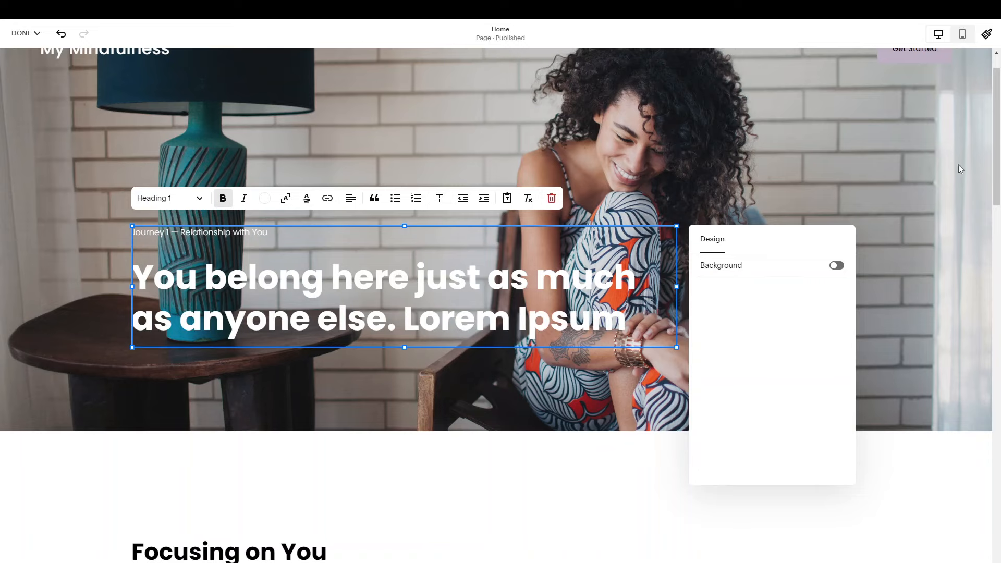
{"action": "left_click", "coordinate": [860, 177]}
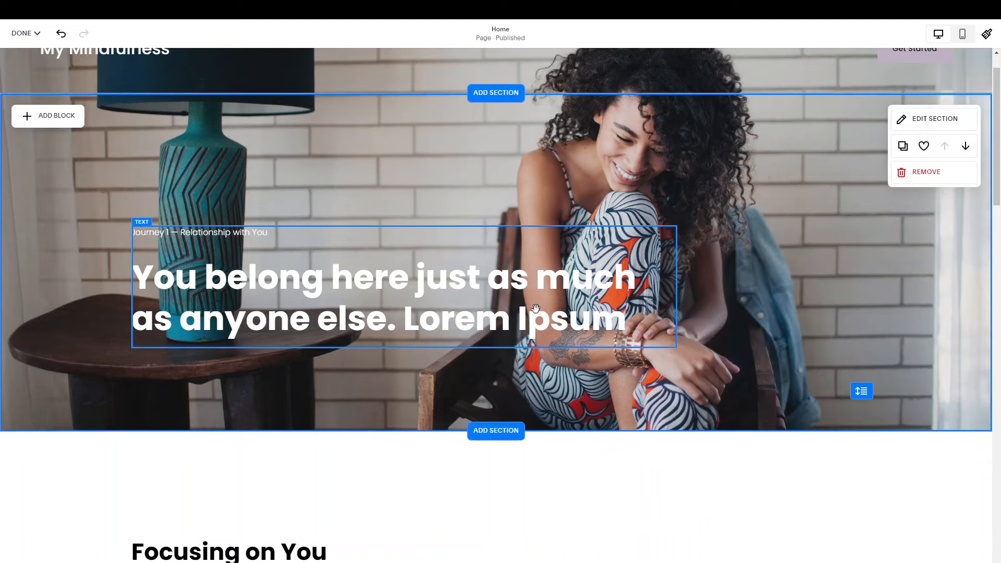
Step: Select the word "as" in the hero heading and view the available text styles and colour palette
{"action": "scroll", "coordinate": [536, 308], "scroll_direction": "down", "scroll_amount": 4}
{"action": "scroll", "coordinate": [527, 391], "scroll_direction": "up", "scroll_amount": 4}
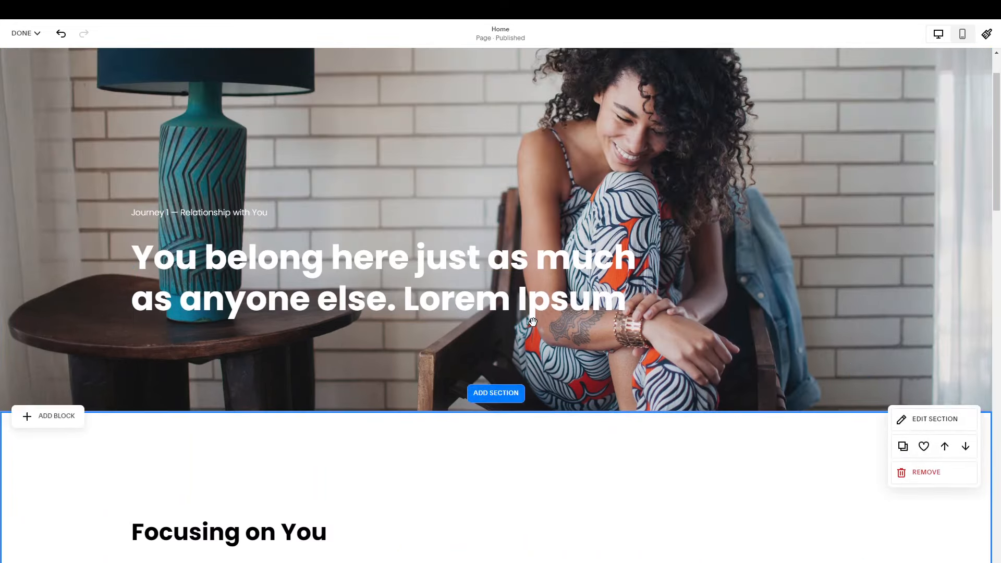
{"action": "left_click", "coordinate": [514, 274]}
{"action": "double_click", "coordinate": [514, 274]}
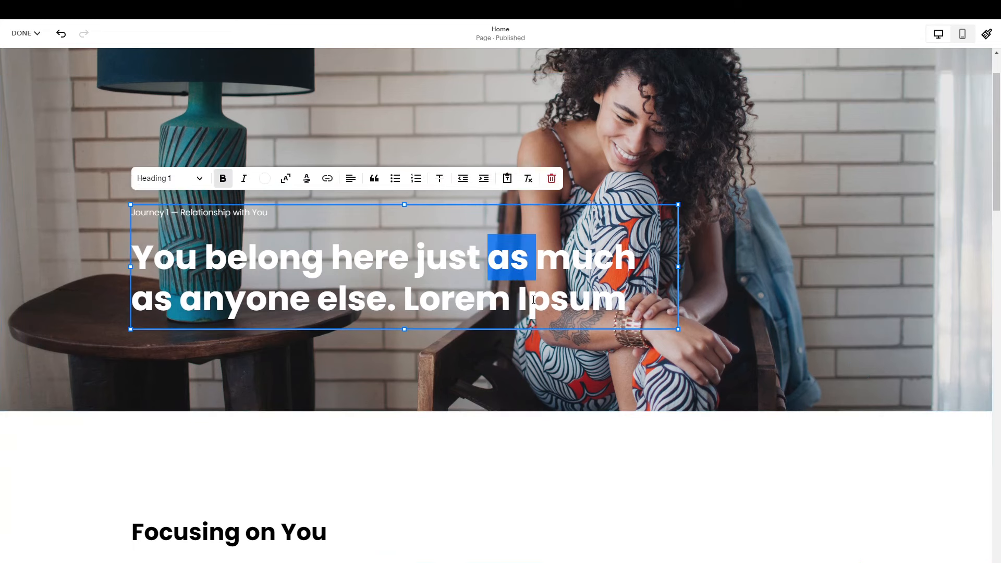
{"action": "left_click", "coordinate": [172, 178]}
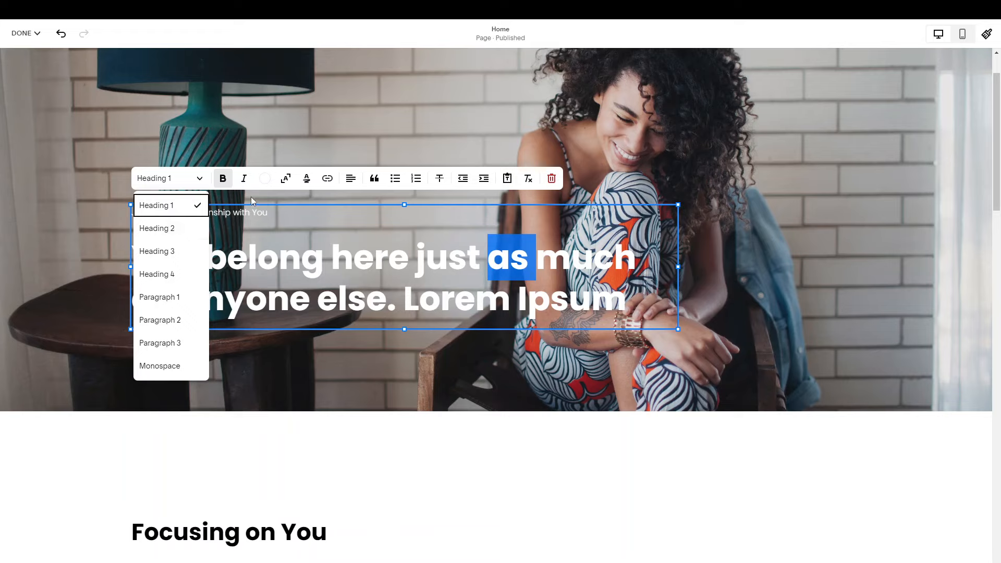
{"action": "left_click", "coordinate": [265, 178]}
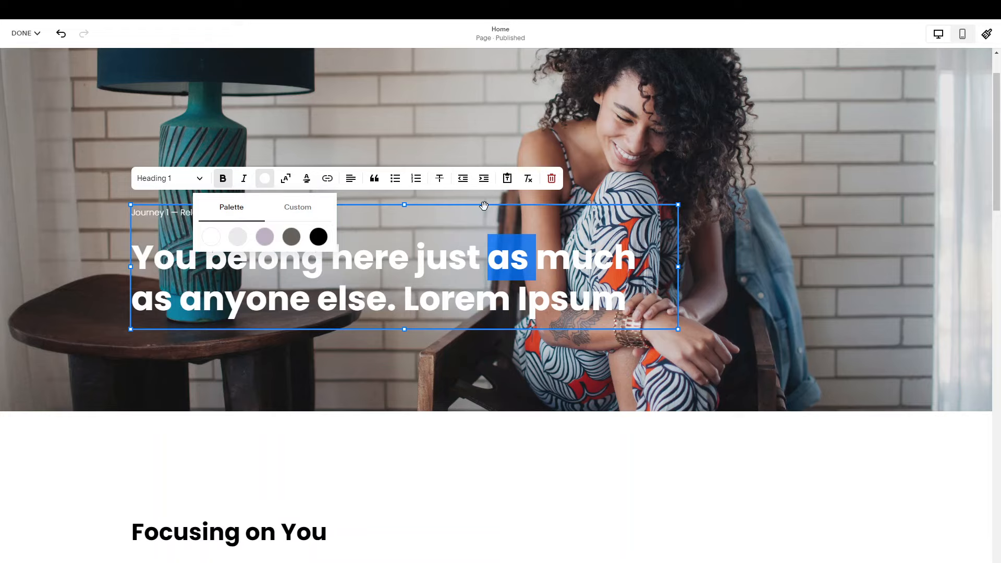
{"action": "left_click", "coordinate": [764, 268]}
Step: Look through the content blocks that can be added to the "Focusing on You" section
{"action": "scroll", "coordinate": [764, 269], "scroll_direction": "down", "scroll_amount": 4}
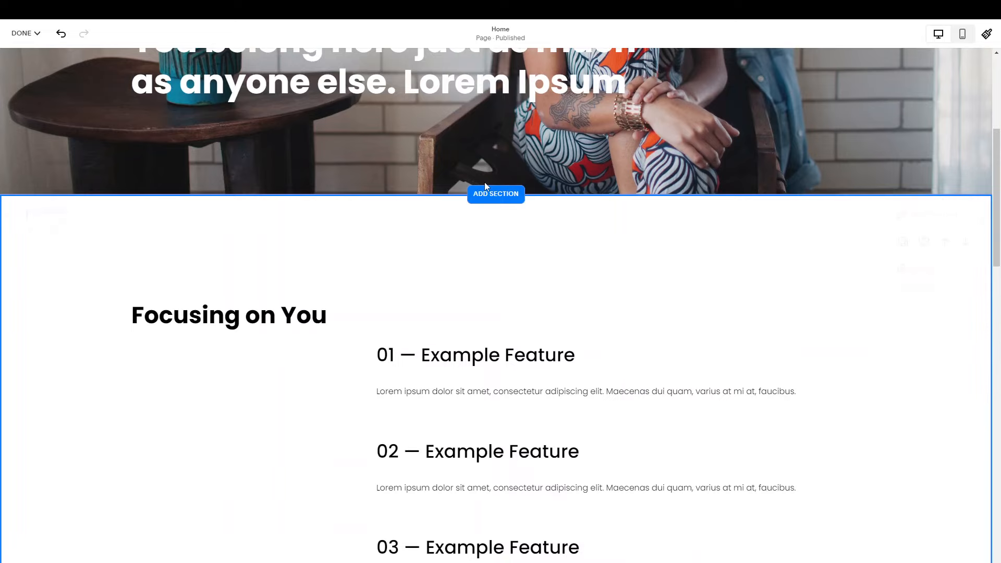
{"action": "scroll", "coordinate": [265, 410], "scroll_direction": "down", "scroll_amount": 2}
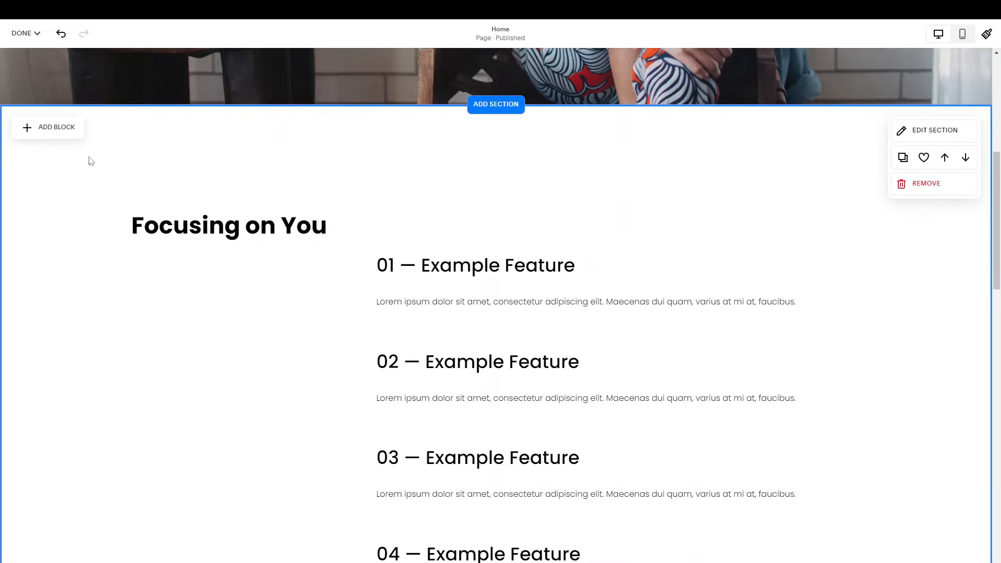
{"action": "left_click", "coordinate": [45, 131]}
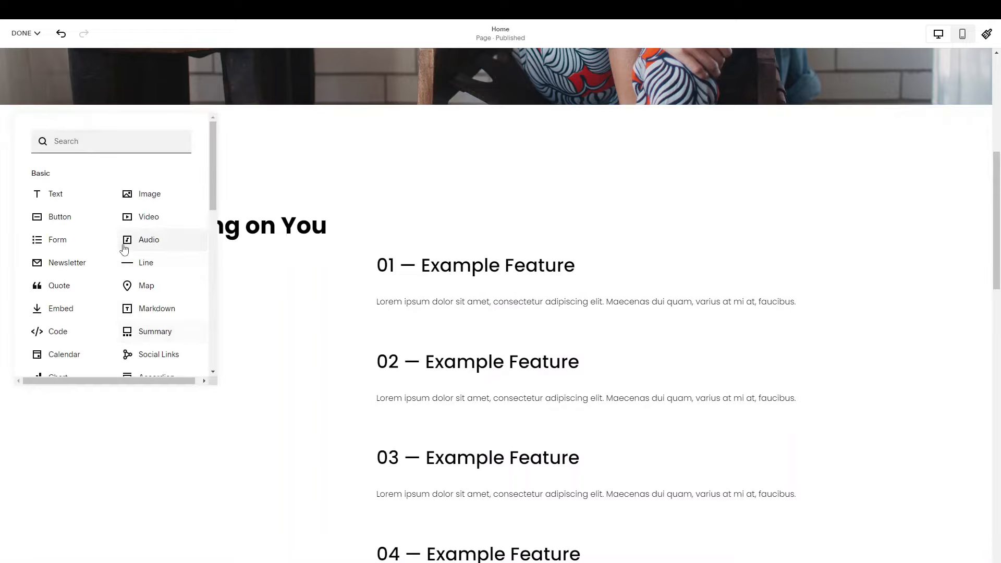
{"action": "scroll", "coordinate": [124, 249], "scroll_direction": "down", "scroll_amount": 2}
{"action": "scroll", "coordinate": [125, 249], "scroll_direction": "up", "scroll_amount": 2}
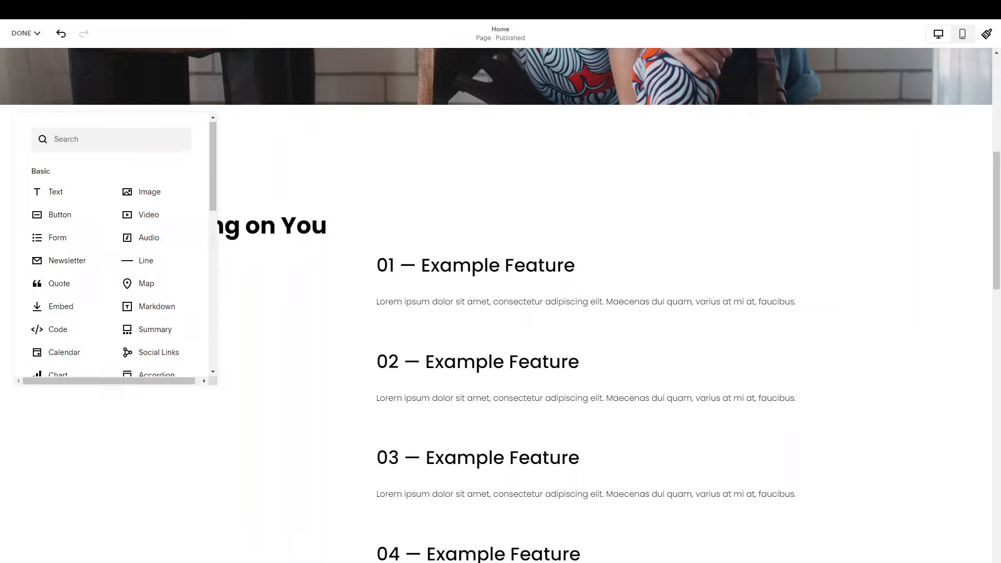
{"action": "scroll", "coordinate": [187, 340], "scroll_direction": "down", "scroll_amount": 8}
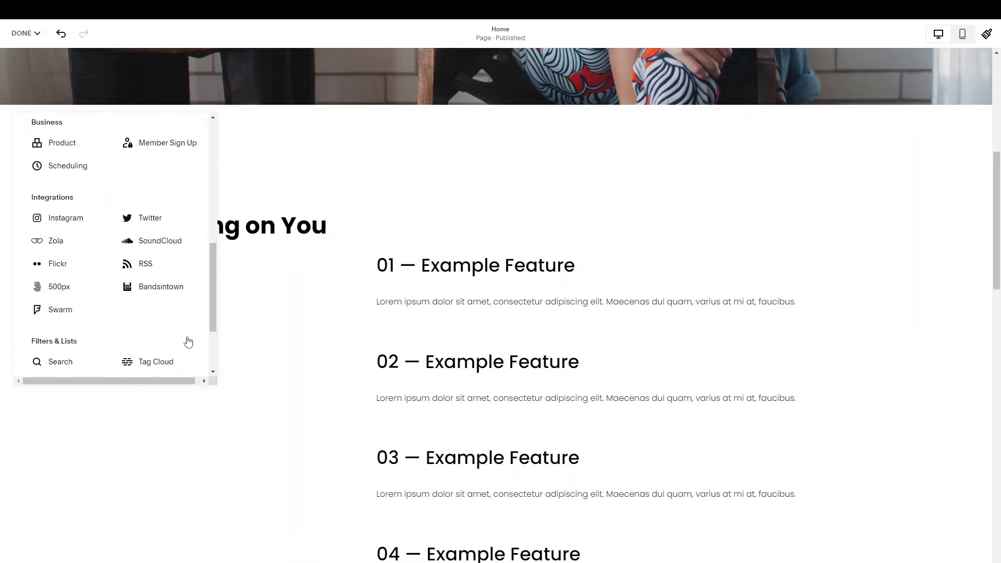
{"action": "scroll", "coordinate": [177, 219], "scroll_direction": "up", "scroll_amount": 10}
{"action": "scroll", "coordinate": [178, 224], "scroll_direction": "down", "scroll_amount": 6}
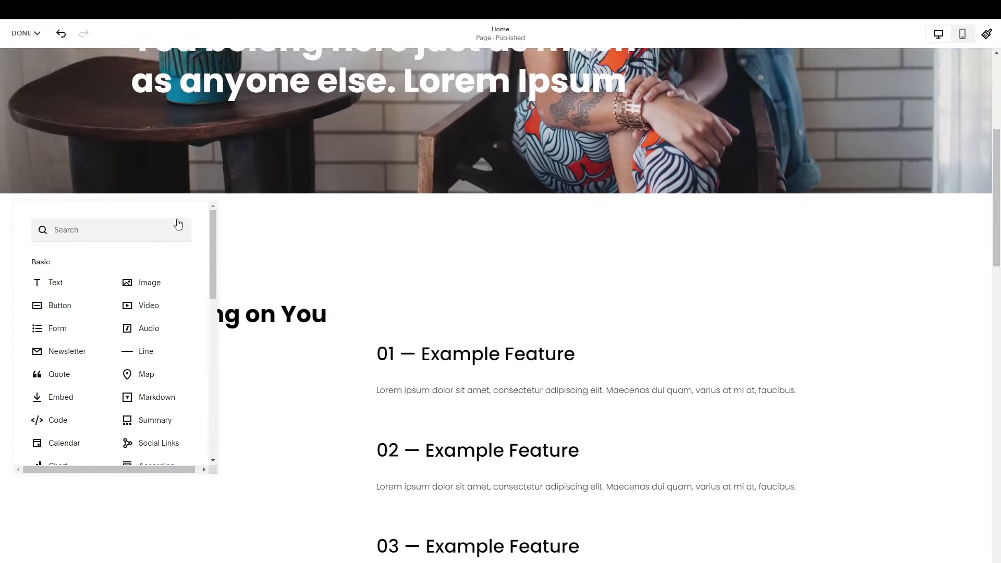
{"action": "scroll", "coordinate": [178, 223], "scroll_direction": "up", "scroll_amount": 2}
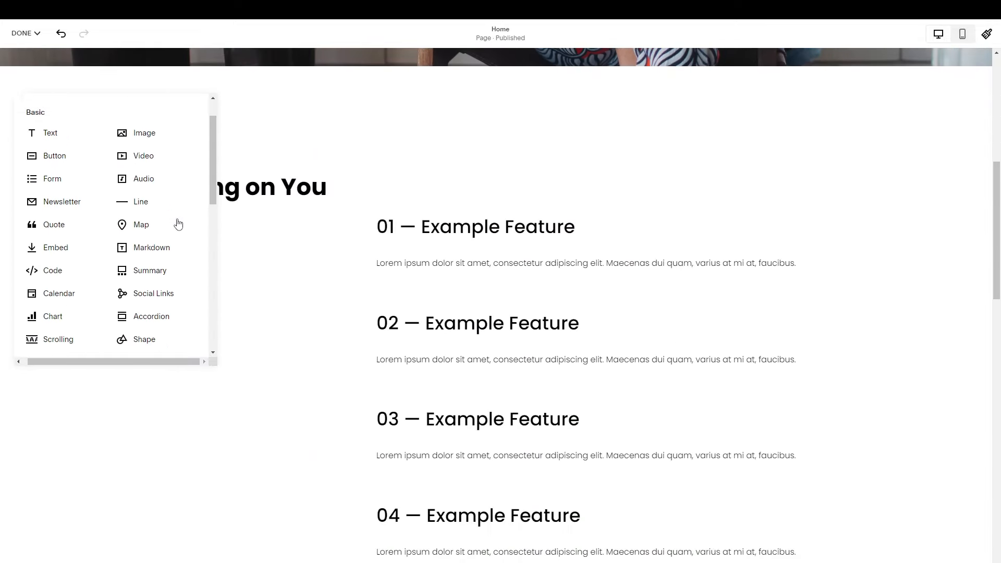
Step: Add an image block to the "Focusing on You" section and place it just below the section heading
{"action": "left_click", "coordinate": [141, 134]}
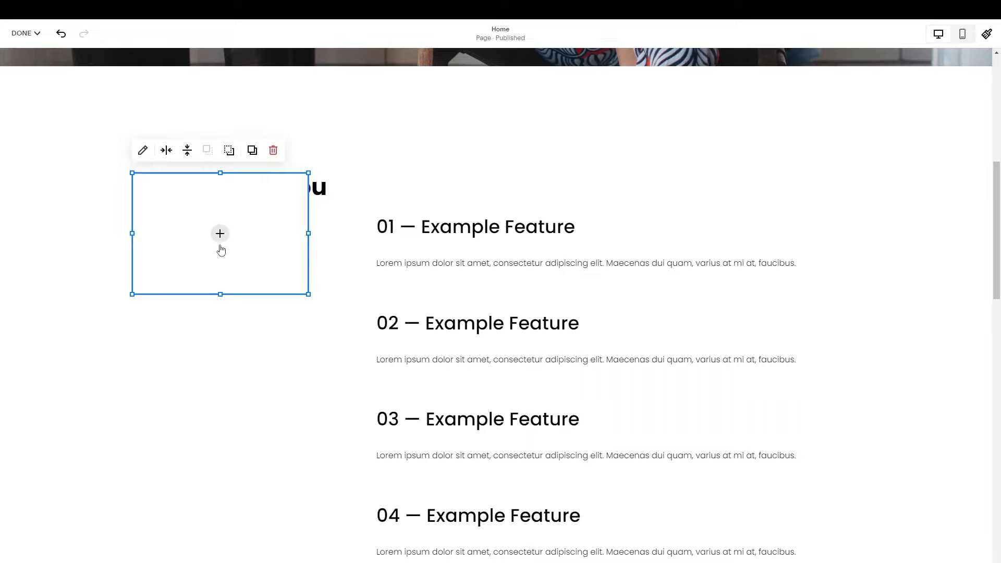
{"action": "left_click_drag", "start_coordinate": [209, 295], "coordinate": [191, 248]}
{"action": "left_click", "coordinate": [184, 309]}
{"action": "left_click", "coordinate": [193, 245]}
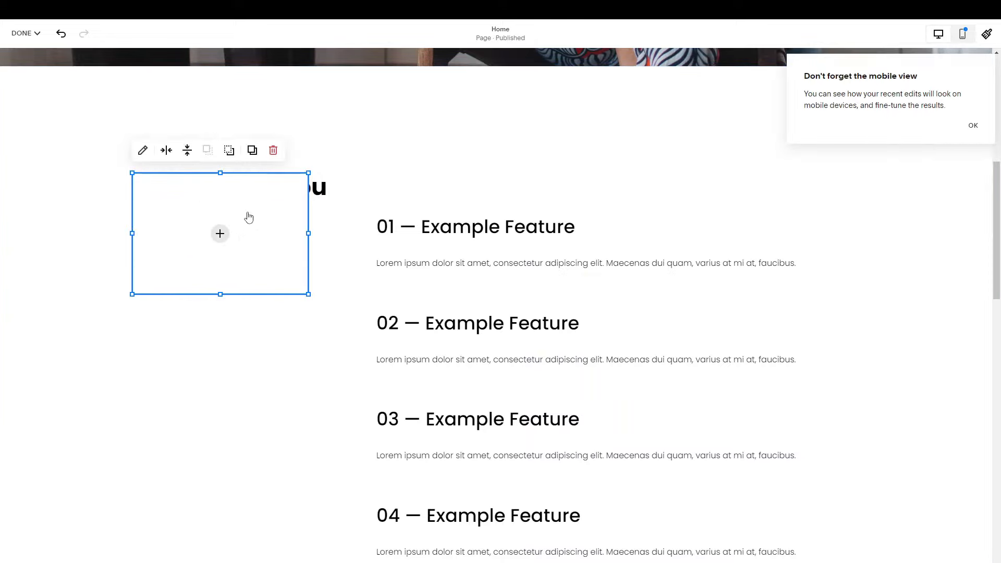
{"action": "left_click_drag", "start_coordinate": [248, 217], "coordinate": [184, 324]}
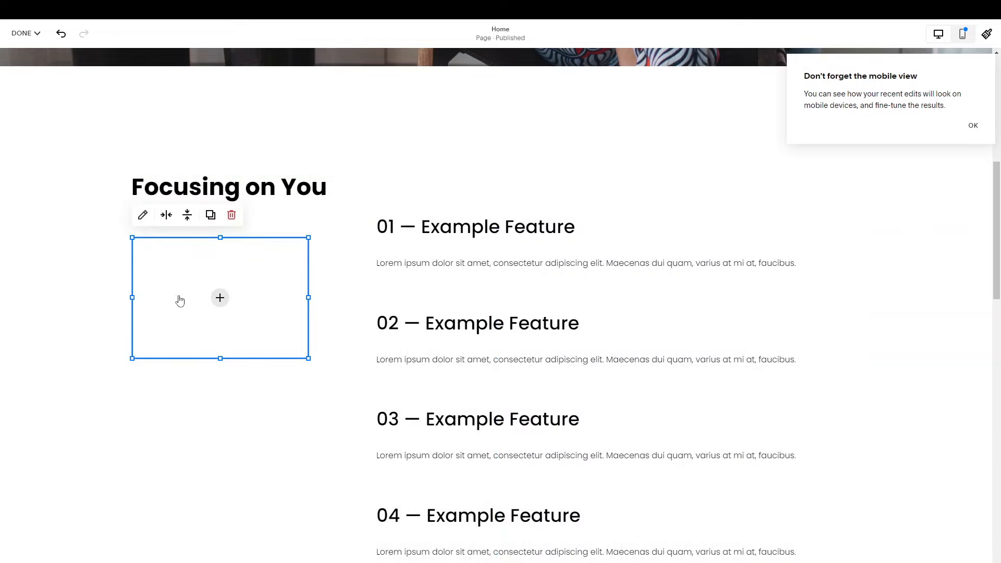
{"action": "mouse_move", "coordinate": [160, 339]}
{"action": "left_mouse_down"}
{"action": "mouse_move", "coordinate": [163, 323]}
{"action": "mouse_move", "coordinate": [157, 343]}
{"action": "left_mouse_up"}
Step: Fill the image block under the "Focusing on You" heading with the rocky canyon landscape photo from the free stock images
{"action": "left_click", "coordinate": [143, 216]}
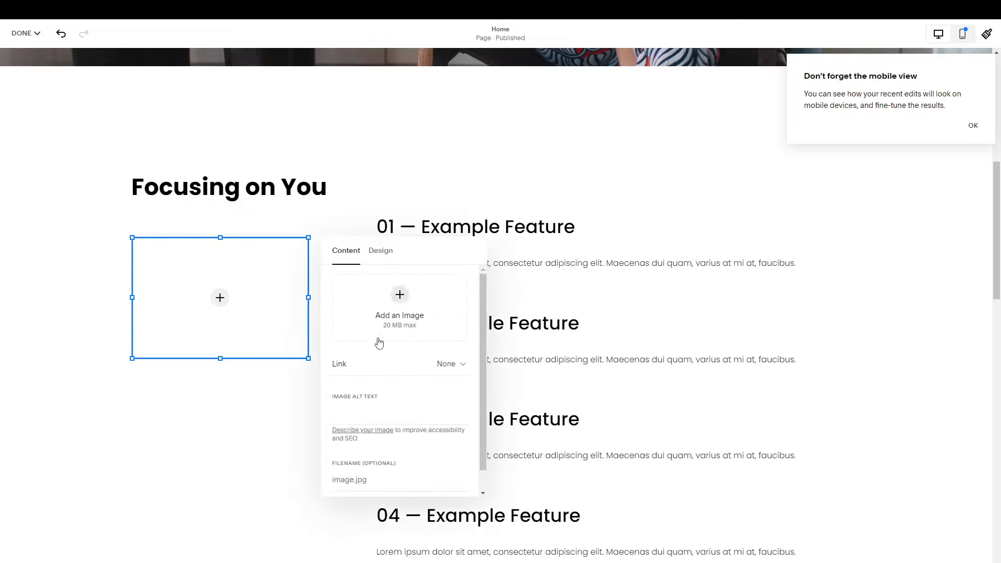
{"action": "left_click", "coordinate": [403, 303]}
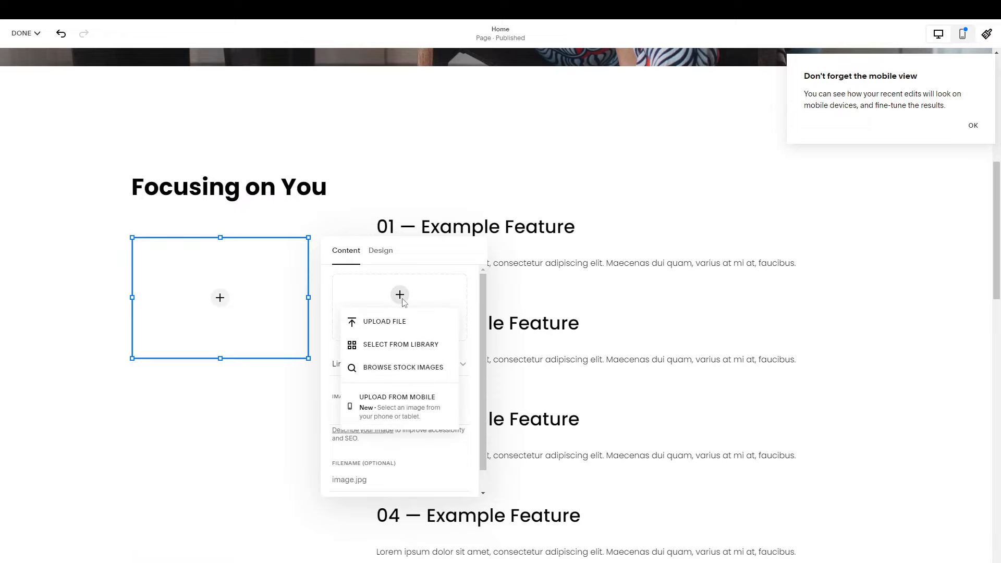
{"action": "left_click", "coordinate": [396, 344]}
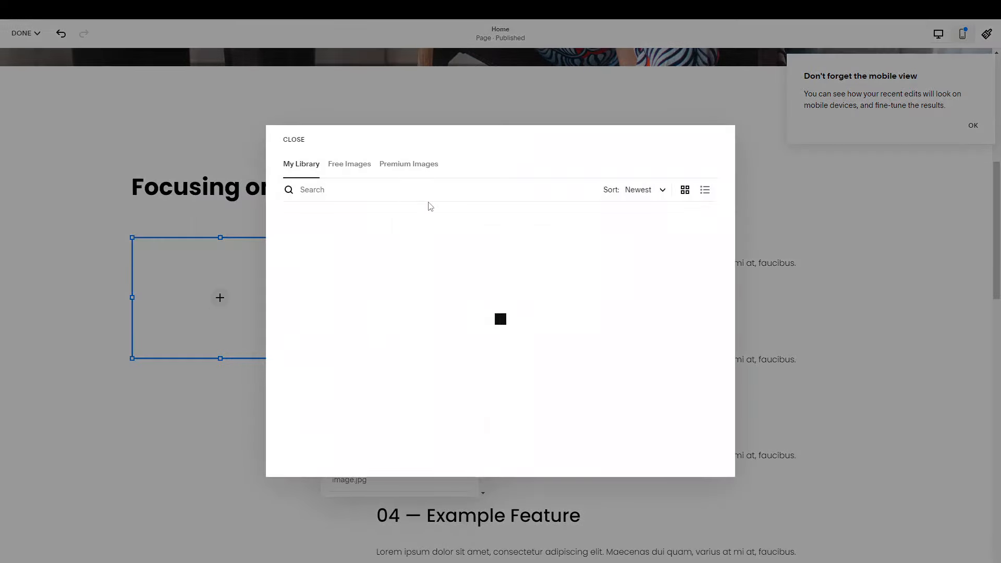
{"action": "left_click", "coordinate": [347, 167]}
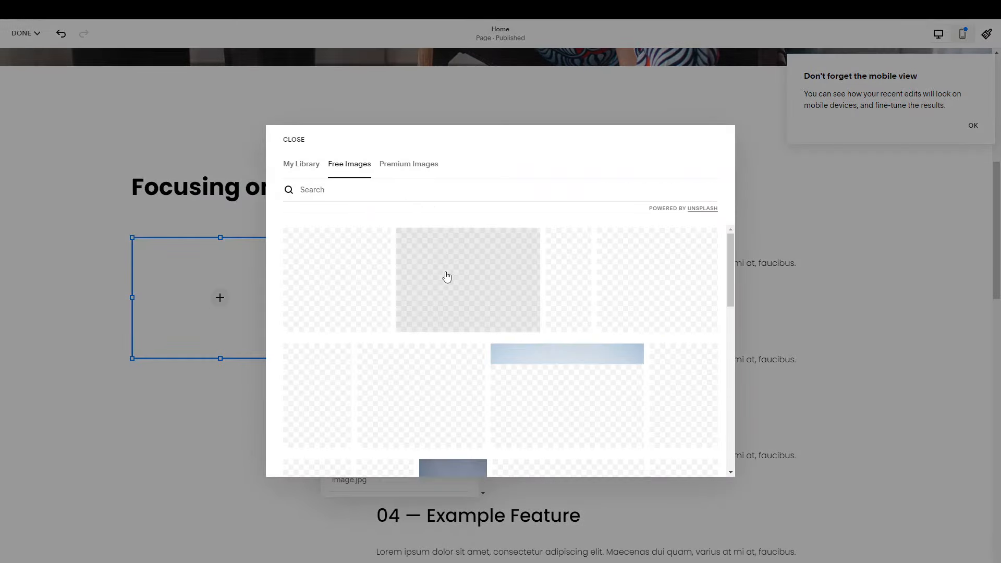
{"action": "left_click", "coordinate": [606, 278]}
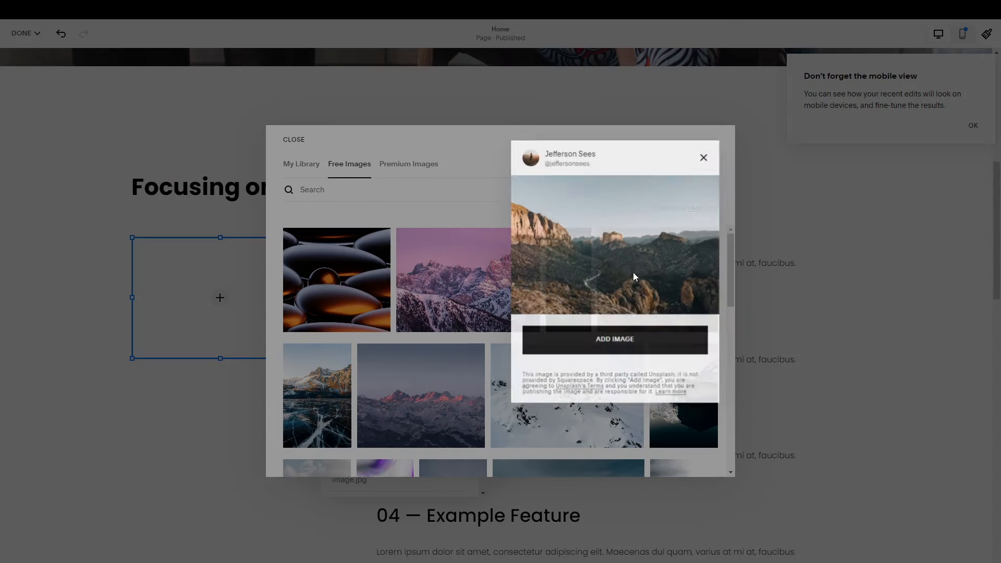
{"action": "left_click", "coordinate": [596, 347]}
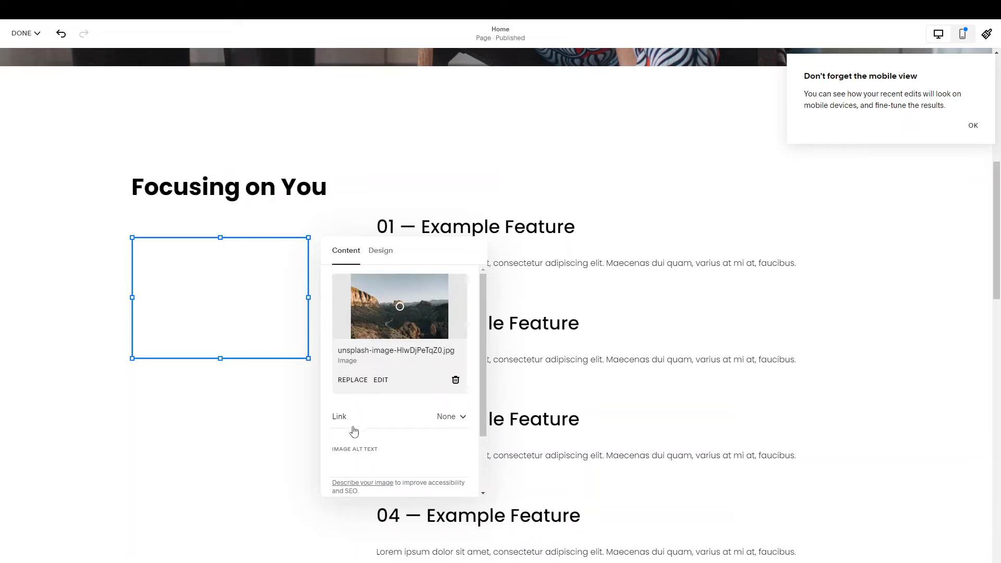
Step: Set the canyon image's alt text to "Landscape"
{"action": "left_click", "coordinate": [374, 466]}
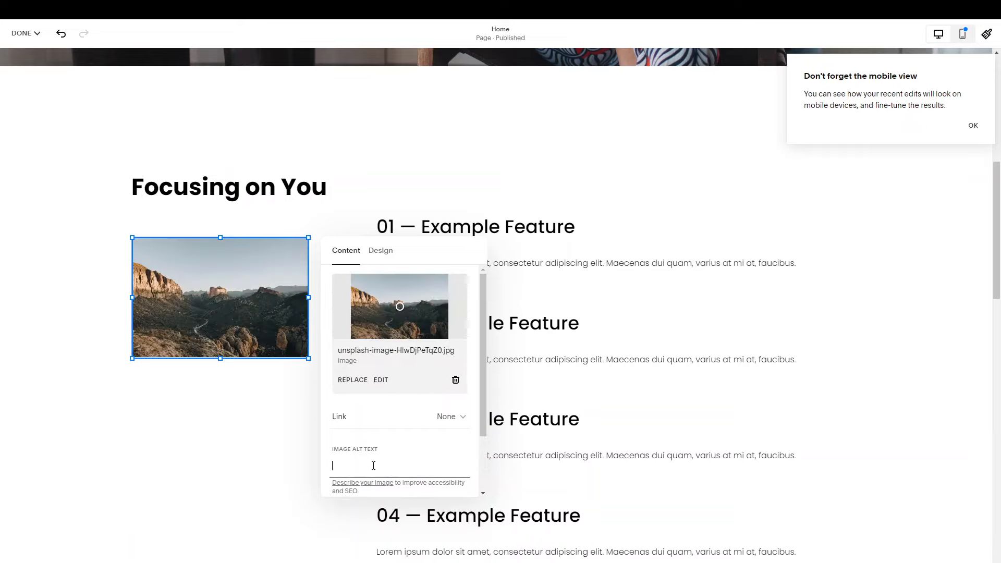
{"action": "scroll", "coordinate": [373, 465], "scroll_direction": "down", "scroll_amount": 2}
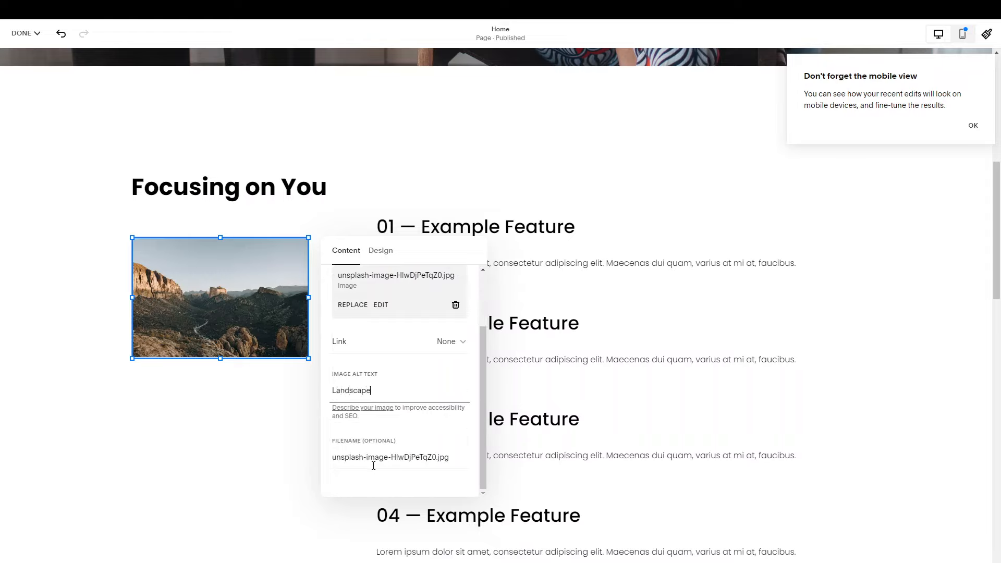
{"action": "left_click", "coordinate": [243, 434]}
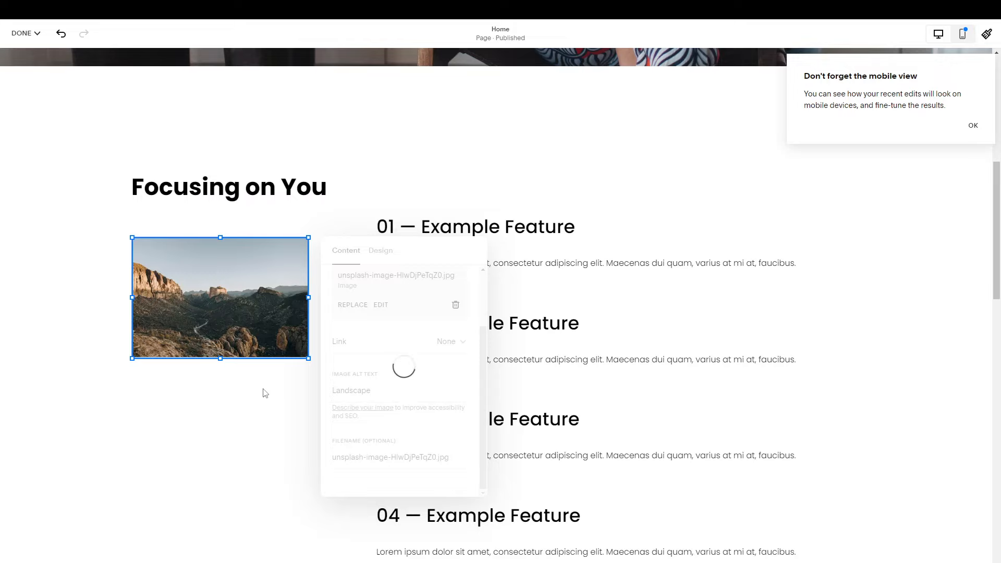
Step: Try the overlay on the landscape image in its design settings and switch it back off
{"action": "left_click", "coordinate": [253, 336]}
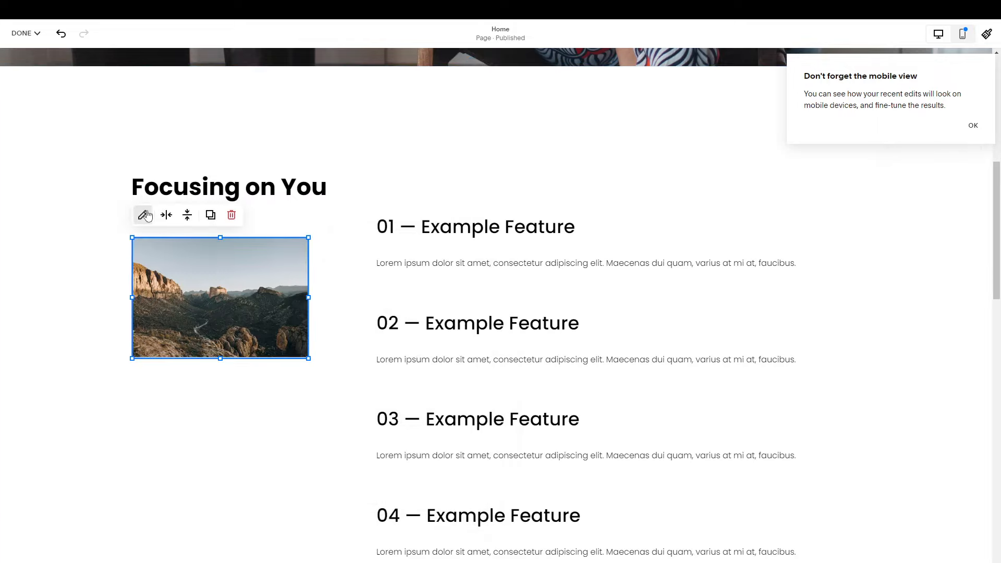
{"action": "left_click", "coordinate": [392, 251]}
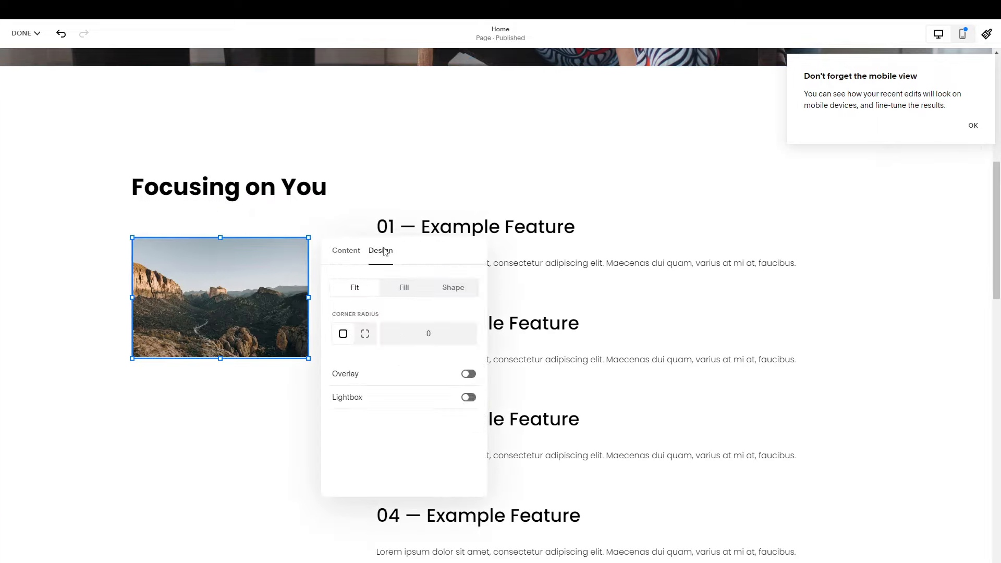
{"action": "left_click", "coordinate": [468, 374]}
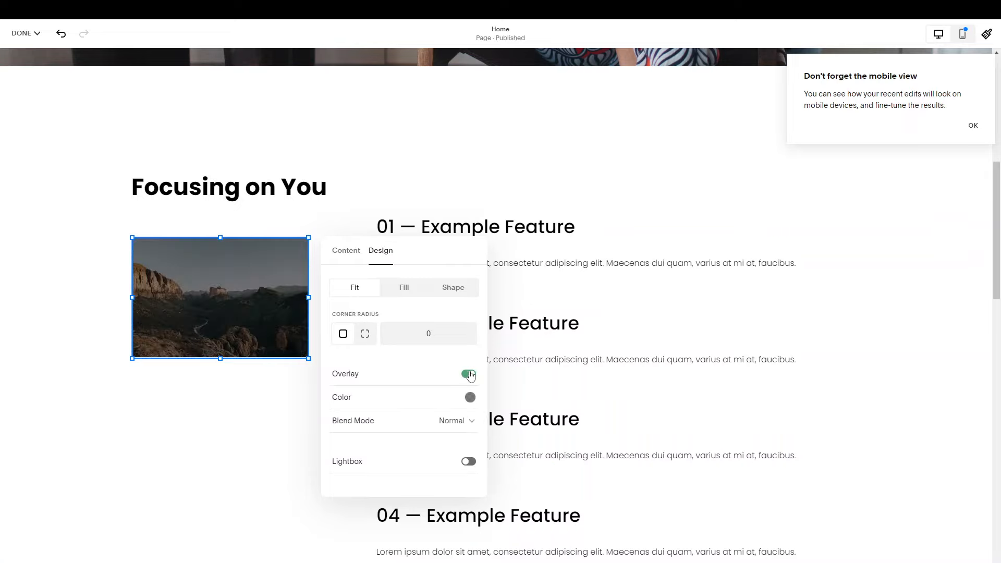
{"action": "left_click", "coordinate": [469, 374]}
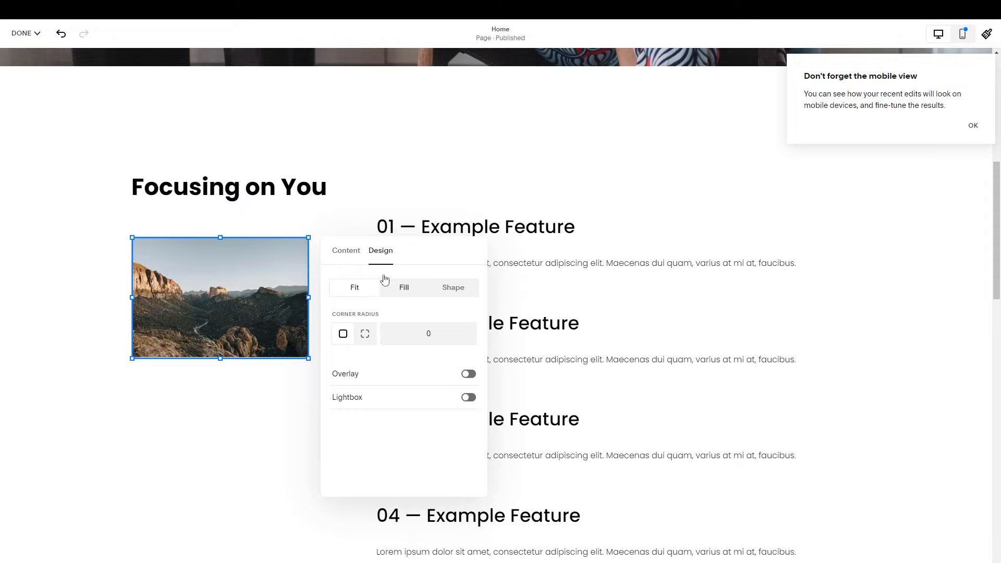
{"action": "left_click", "coordinate": [239, 402]}
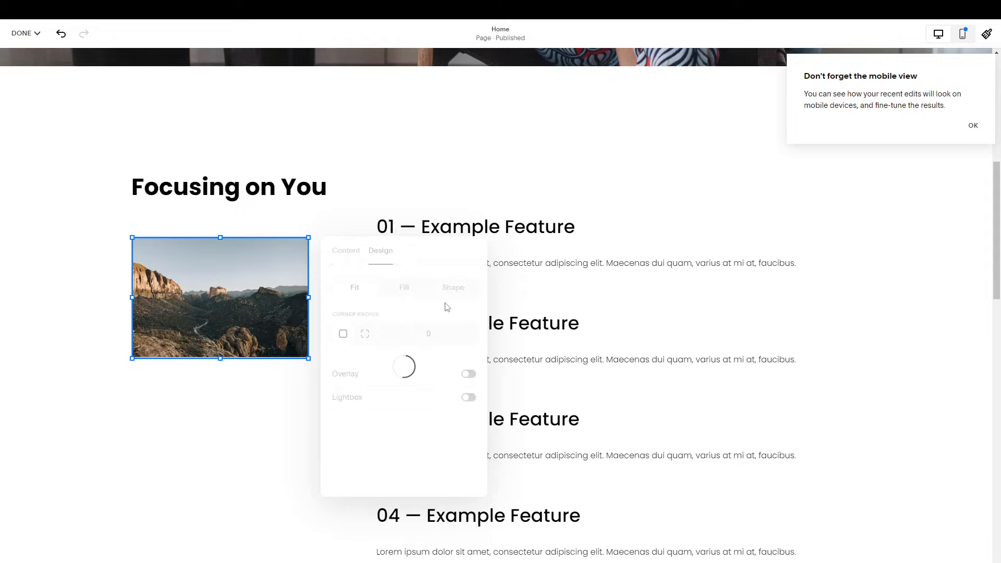
Step: Add a video block to the "Focusing on You" section and place it just below the landscape image
{"action": "scroll", "coordinate": [284, 502], "scroll_direction": "down", "scroll_amount": 6}
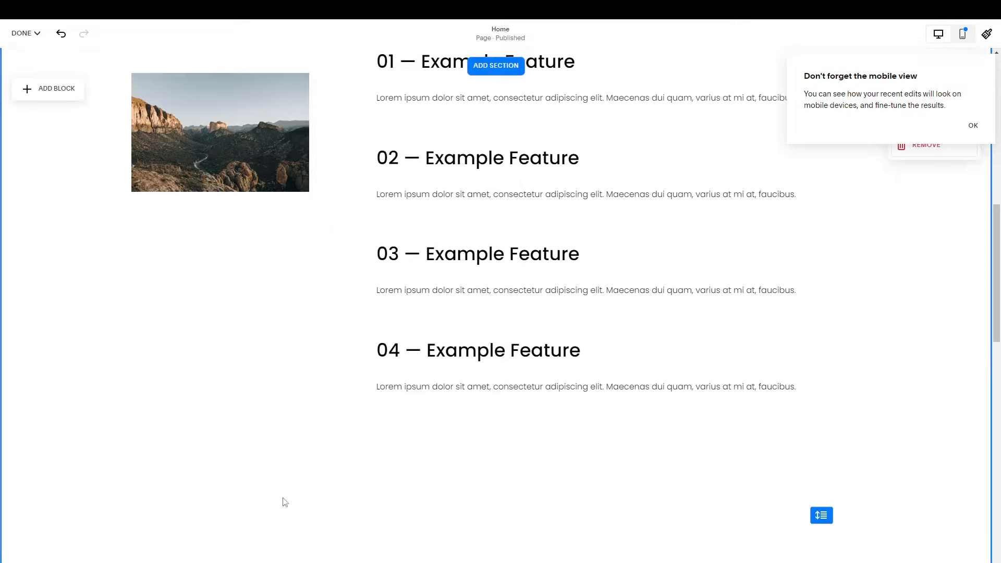
{"action": "scroll", "coordinate": [283, 497], "scroll_direction": "up", "scroll_amount": 8}
{"action": "scroll", "coordinate": [191, 510], "scroll_direction": "down", "scroll_amount": 2}
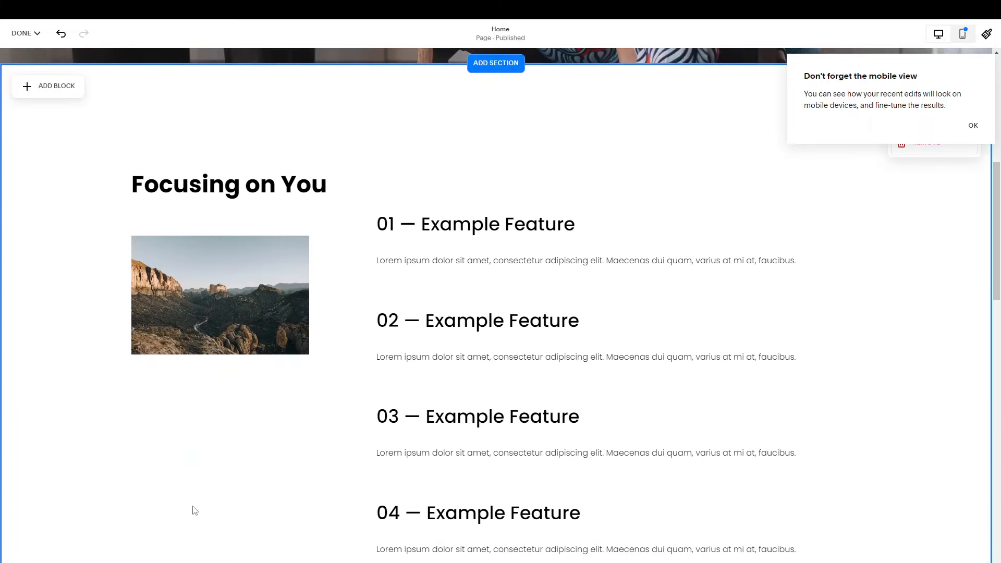
{"action": "left_click", "coordinate": [54, 92]}
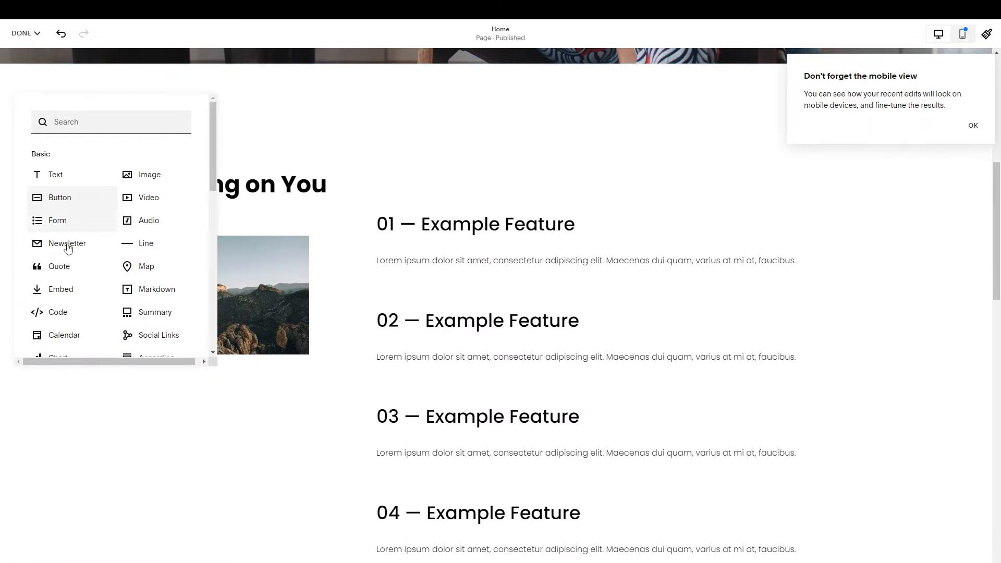
{"action": "left_click", "coordinate": [149, 197]}
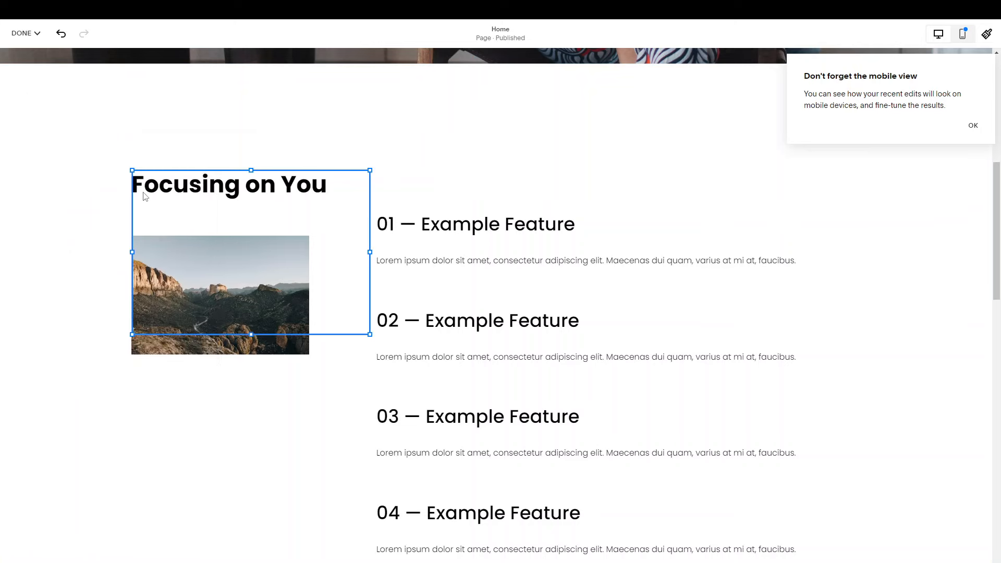
{"action": "left_click_drag", "start_coordinate": [315, 248], "coordinate": [328, 424]}
{"action": "scroll", "coordinate": [293, 436], "scroll_direction": "down", "scroll_amount": 2}
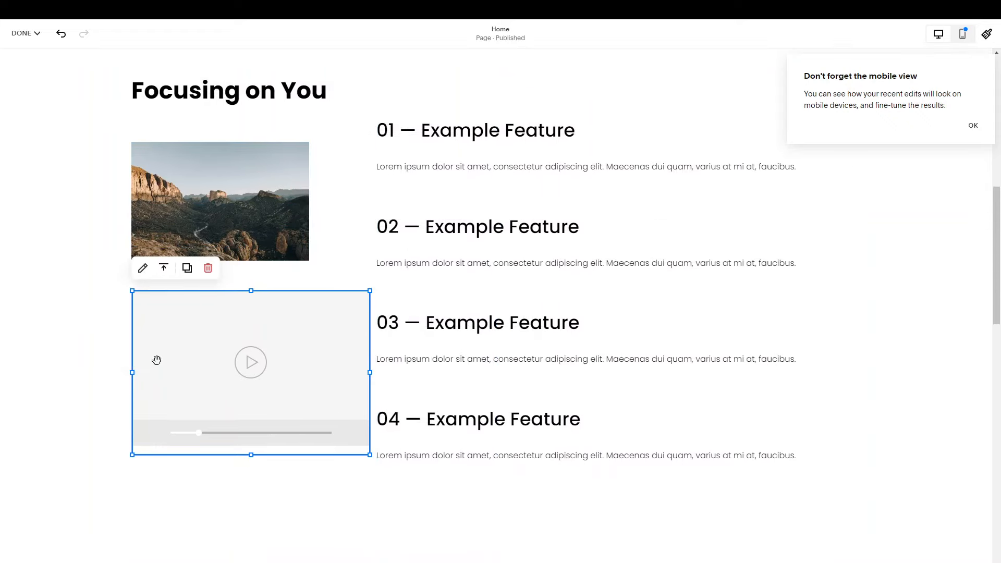
Step: Examine the source options for the video block, including adding a YouTube or Vimeo link, without adding a video
{"action": "left_click", "coordinate": [142, 268]}
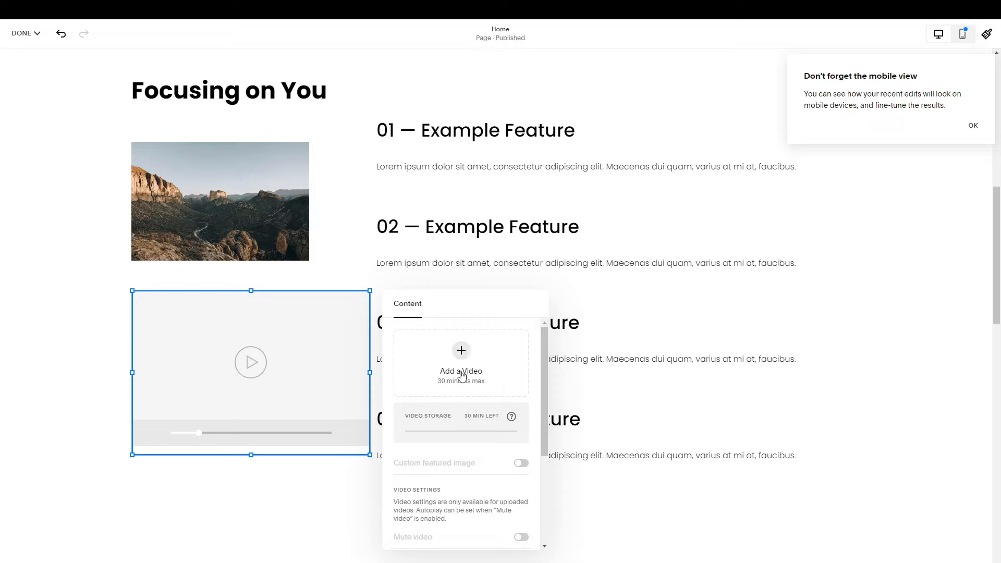
{"action": "left_click", "coordinate": [466, 354]}
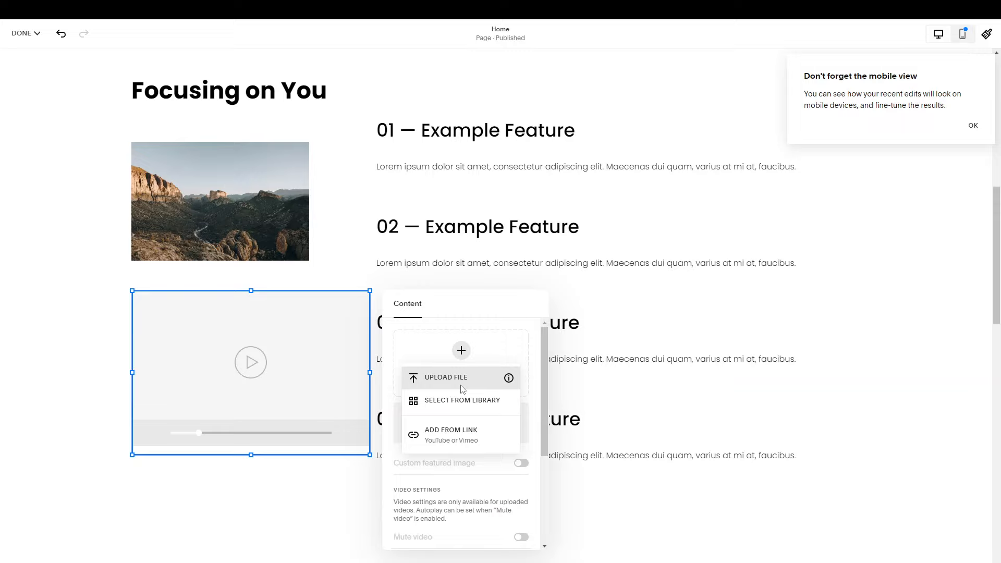
{"action": "left_click", "coordinate": [461, 432]}
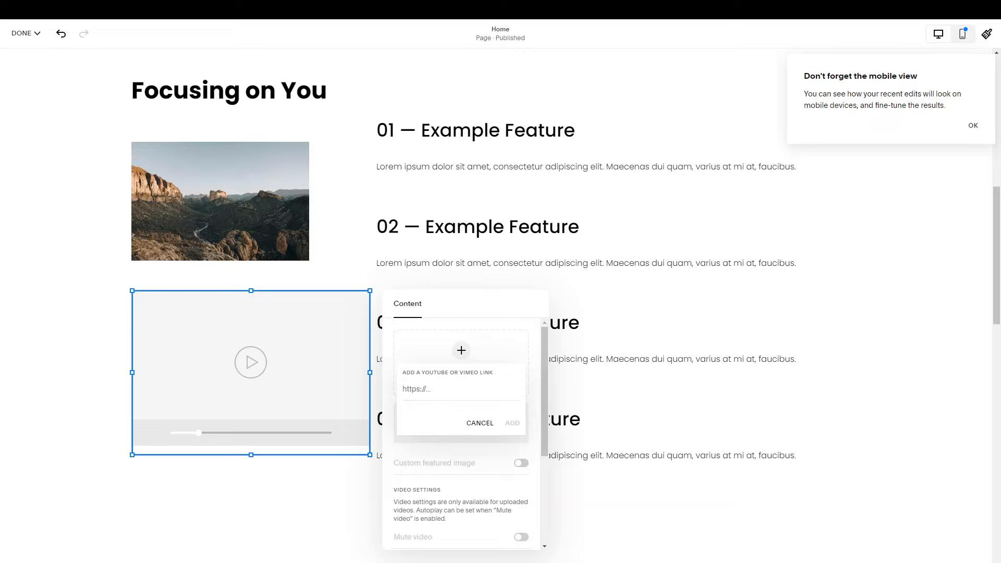
{"action": "left_click", "coordinate": [477, 423]}
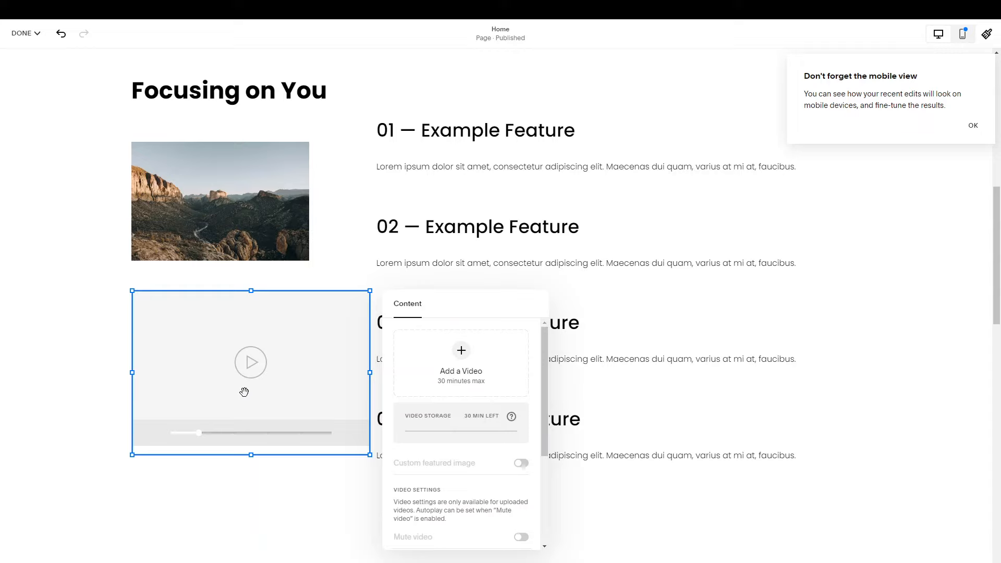
Step: Delete the empty video block from below the landscape image
{"action": "scroll", "coordinate": [485, 441], "scroll_direction": "down", "scroll_amount": 3}
{"action": "scroll", "coordinate": [482, 437], "scroll_direction": "up", "scroll_amount": 3}
{"action": "left_click", "coordinate": [272, 283]}
{"action": "left_click", "coordinate": [257, 359]}
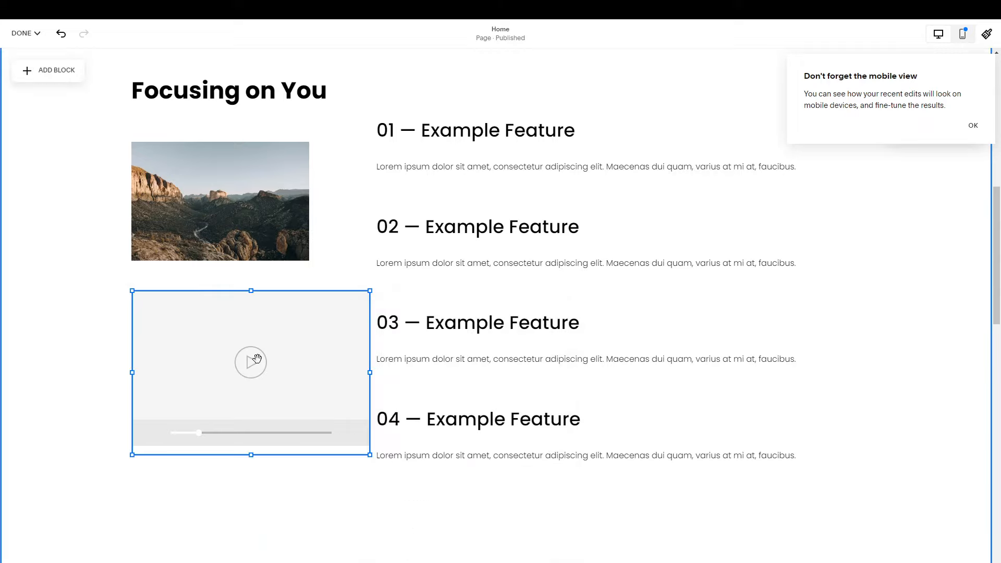
{"action": "left_click", "coordinate": [209, 267]}
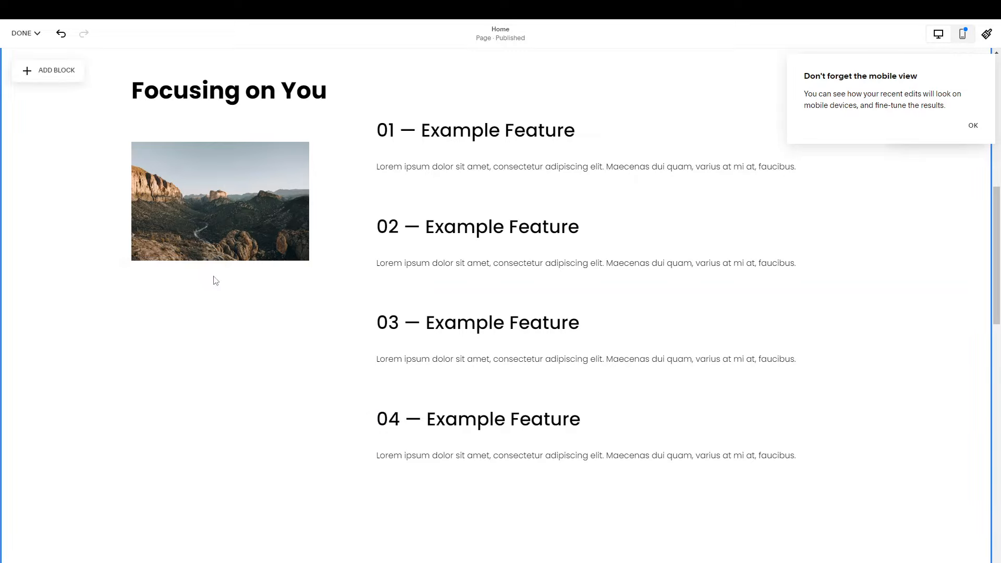
{"action": "scroll", "coordinate": [579, 408], "scroll_direction": "up", "scroll_amount": 3}
{"action": "scroll", "coordinate": [579, 408], "scroll_direction": "down", "scroll_amount": 5}
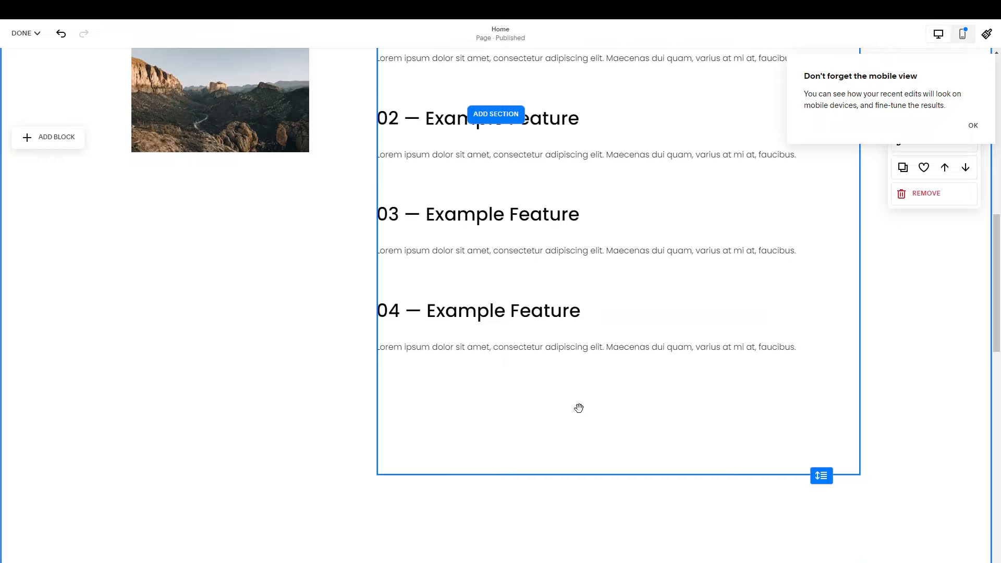
{"action": "scroll", "coordinate": [579, 409], "scroll_direction": "up", "scroll_amount": 5}
{"action": "scroll", "coordinate": [579, 410], "scroll_direction": "down", "scroll_amount": 5}
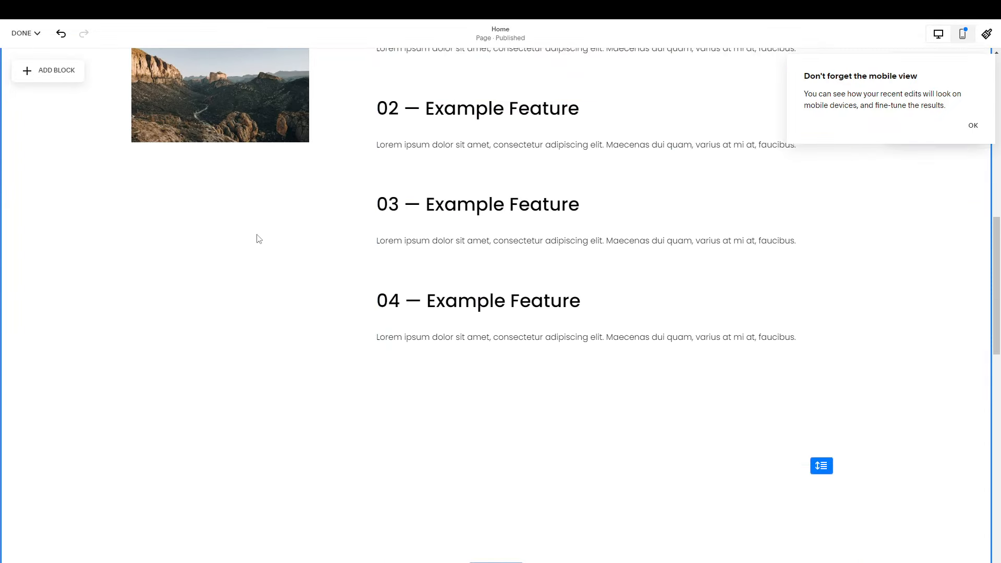
{"action": "scroll", "coordinate": [258, 235], "scroll_direction": "up", "scroll_amount": 3}
{"action": "scroll", "coordinate": [257, 237], "scroll_direction": "down", "scroll_amount": 9}
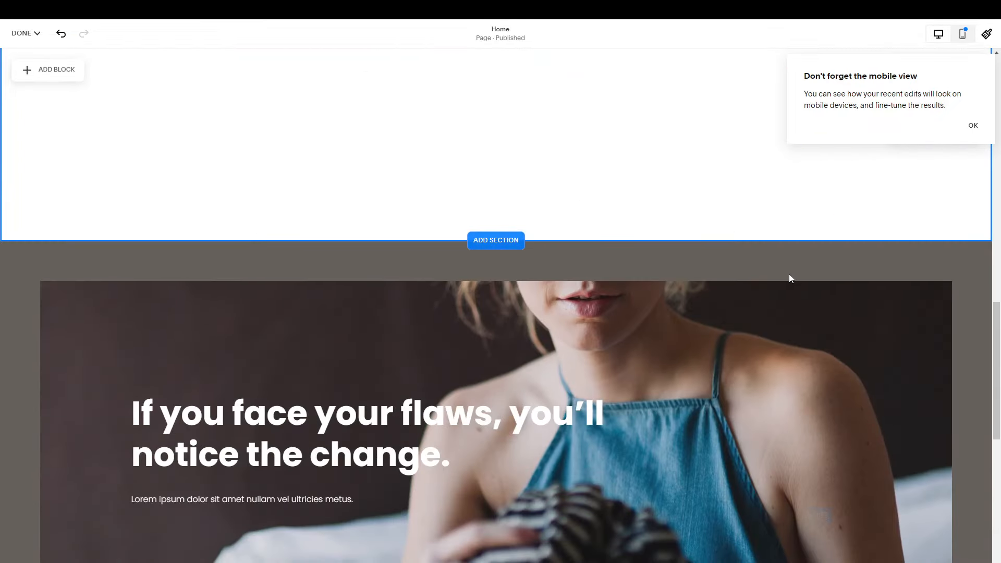
{"action": "scroll", "coordinate": [789, 278], "scroll_direction": "up", "scroll_amount": 10}
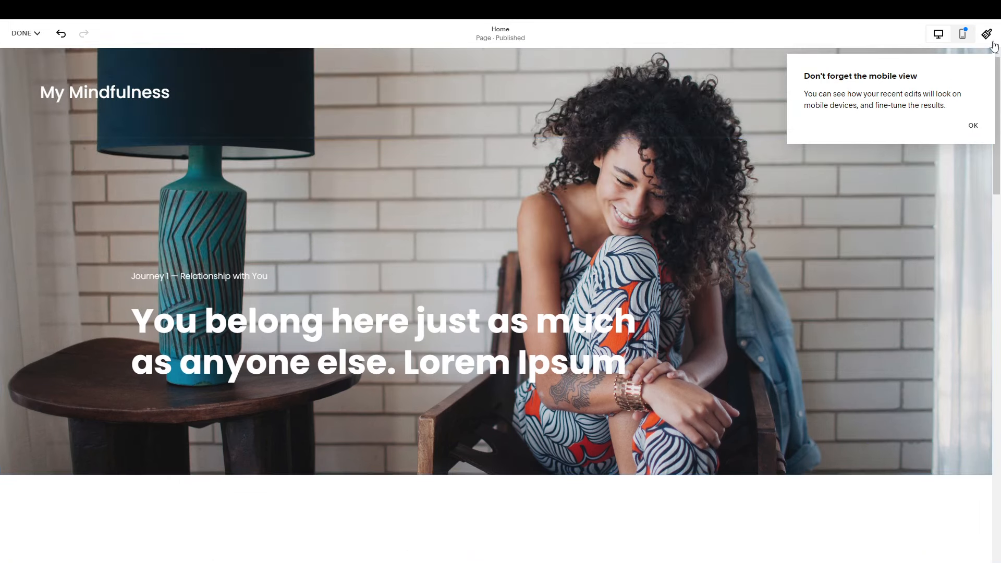
Step: Open the site styles and dismiss the style settings introduction and the mobile view reminder
{"action": "left_click", "coordinate": [987, 35]}
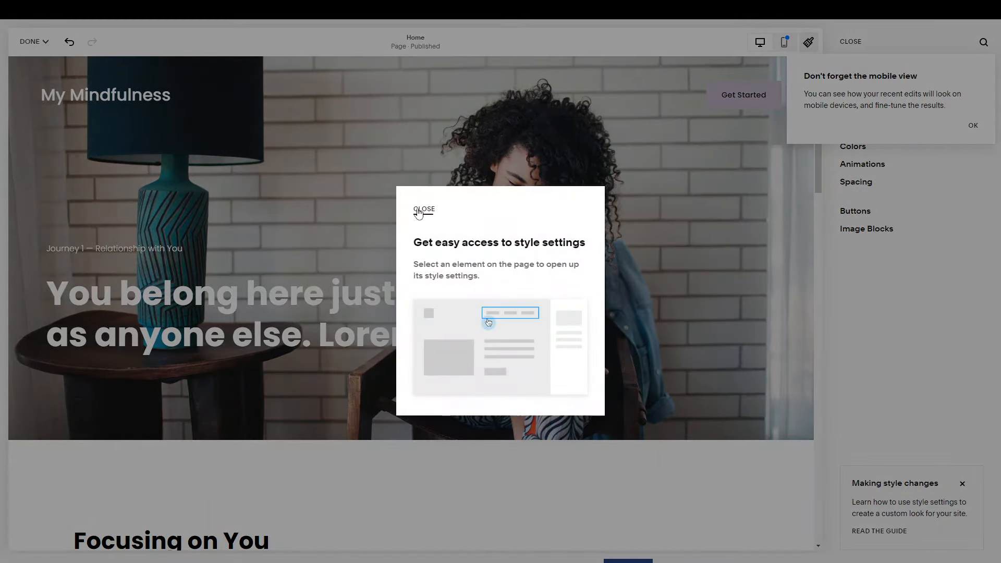
{"action": "left_click", "coordinate": [426, 214]}
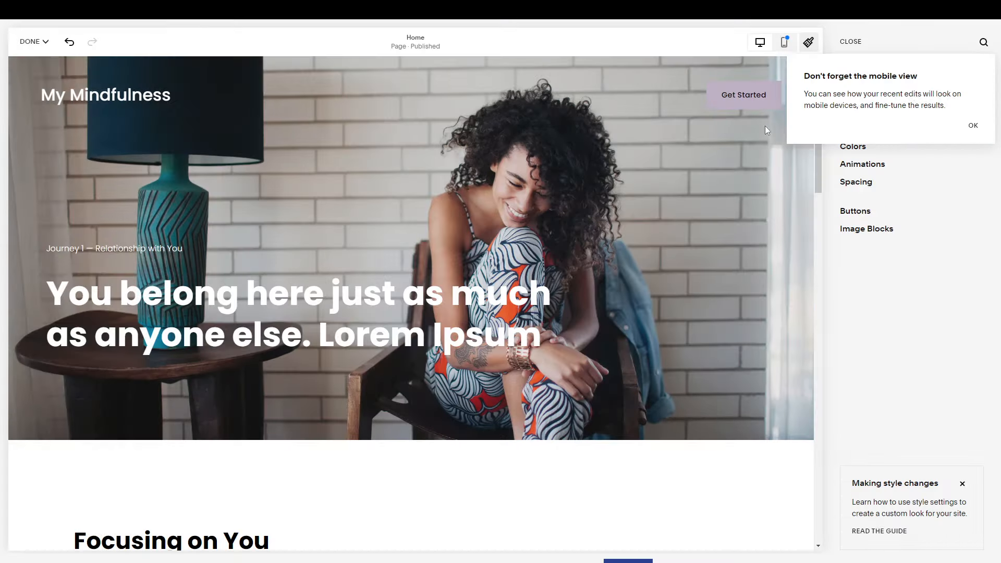
{"action": "left_click", "coordinate": [972, 127]}
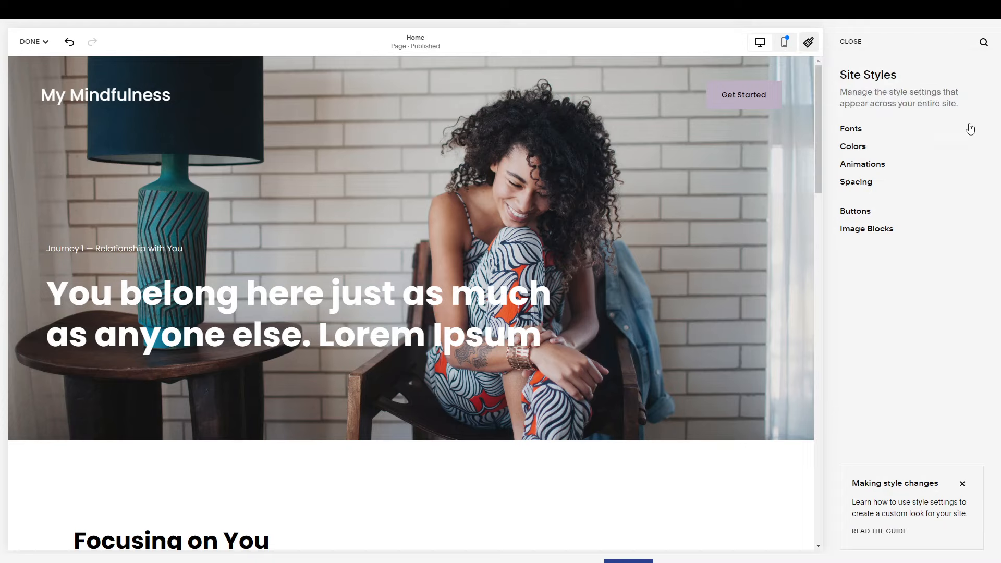
{"action": "scroll", "coordinate": [653, 264], "scroll_direction": "down", "scroll_amount": 20}
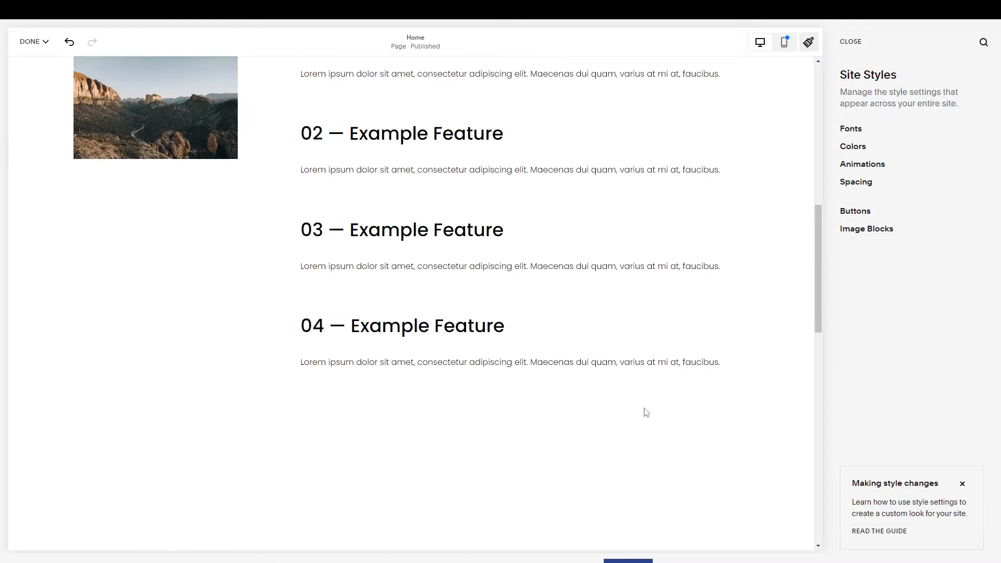
{"action": "scroll", "coordinate": [646, 412], "scroll_direction": "down", "scroll_amount": 2}
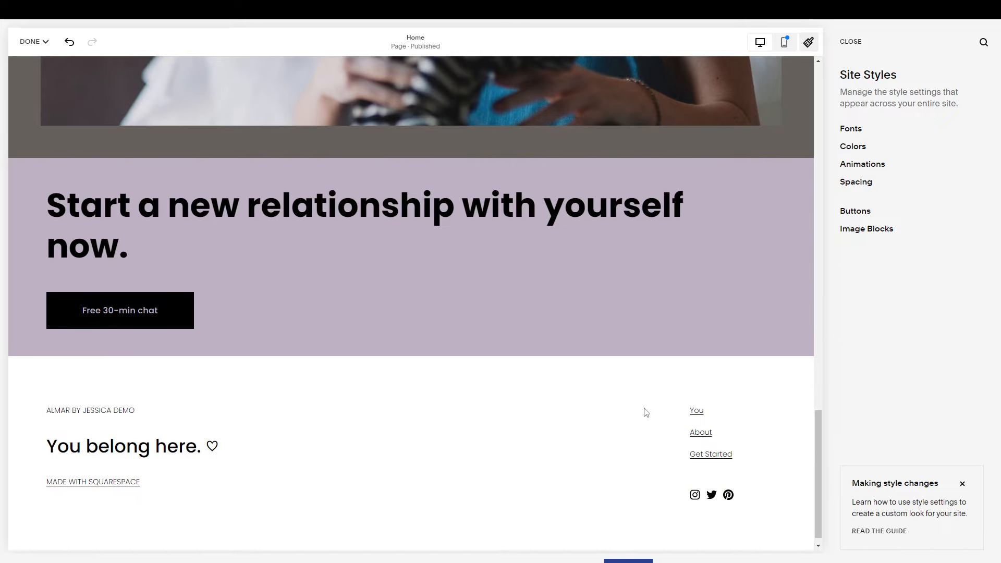
{"action": "scroll", "coordinate": [647, 412], "scroll_direction": "up", "scroll_amount": 20}
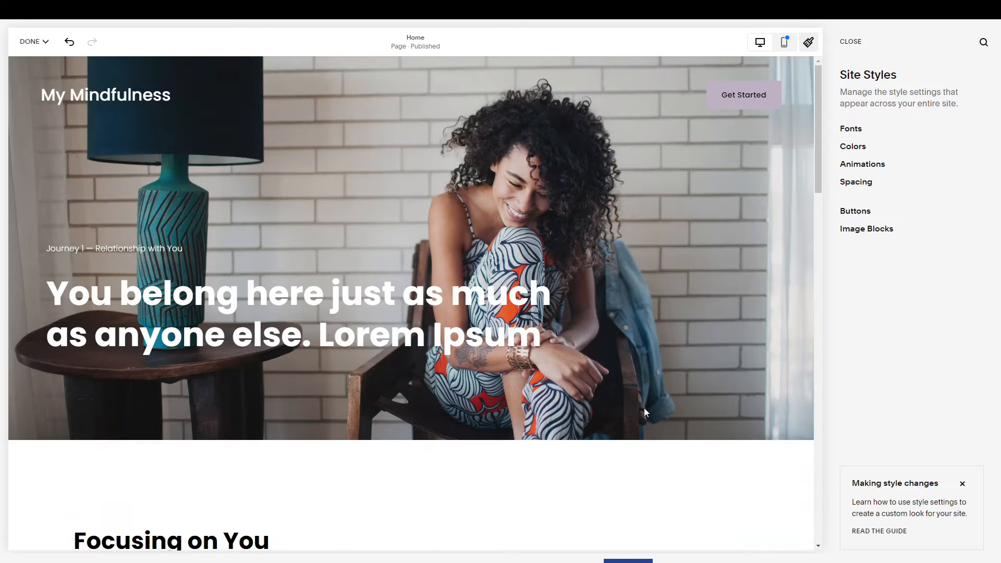
Step: Open the site-wide font settings and look at the global heading text options
{"action": "left_click", "coordinate": [850, 133]}
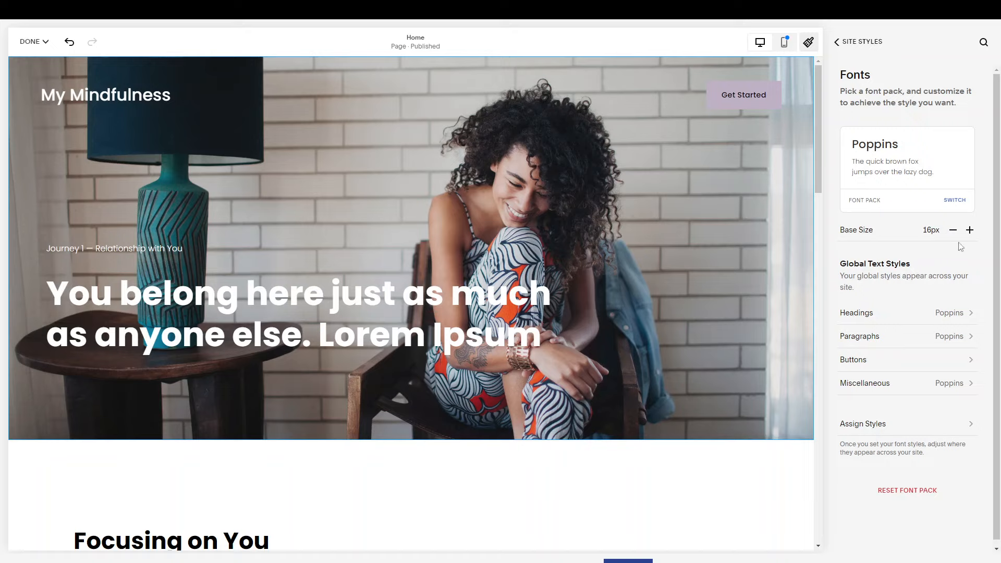
{"action": "left_click", "coordinate": [963, 316]}
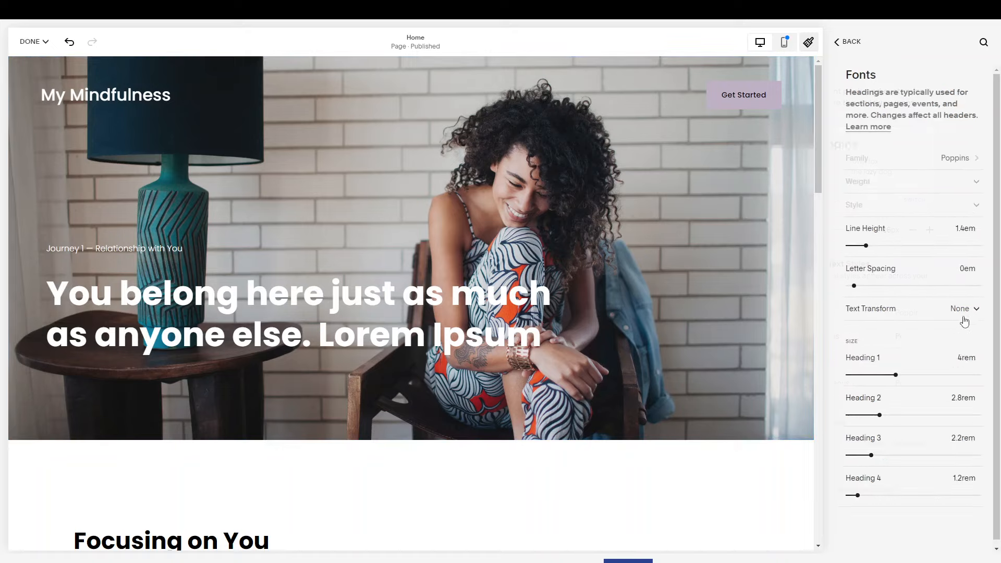
{"action": "left_click", "coordinate": [846, 42]}
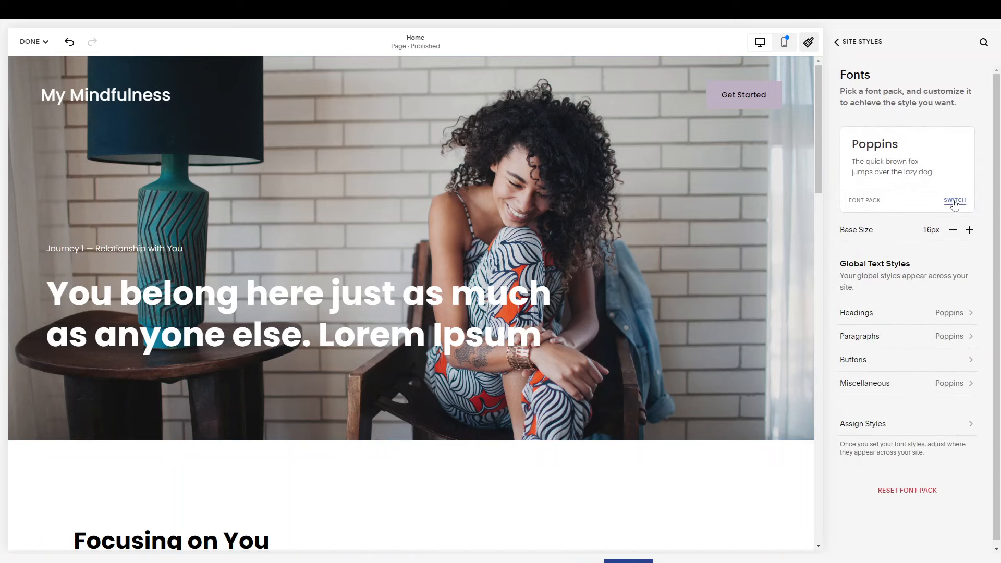
Step: Try the sans-serif Gopher font pack on the site and review it in the "Focusing on You" section
{"action": "left_click", "coordinate": [955, 202]}
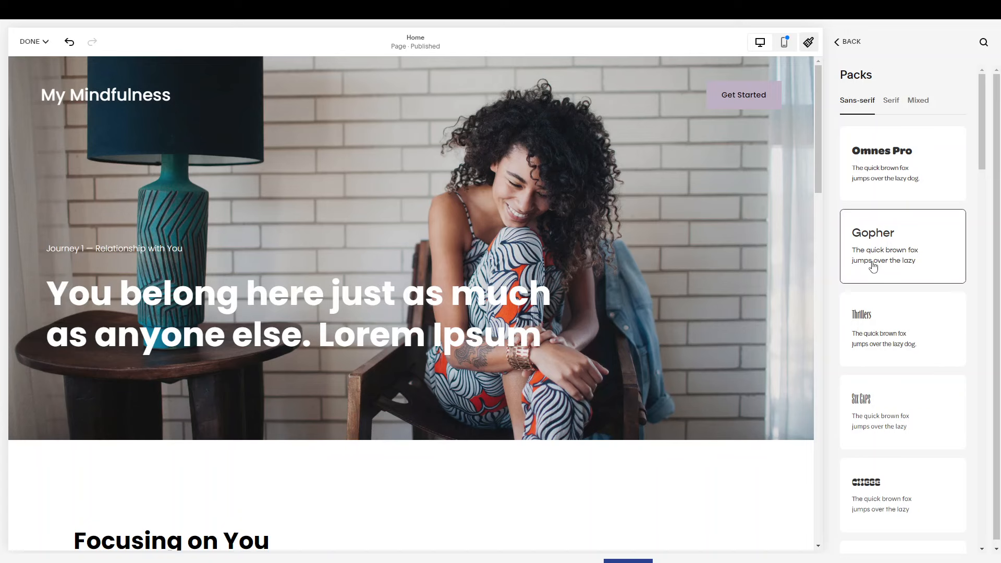
{"action": "scroll", "coordinate": [889, 309], "scroll_direction": "down", "scroll_amount": 4}
{"action": "scroll", "coordinate": [894, 289], "scroll_direction": "up", "scroll_amount": 1}
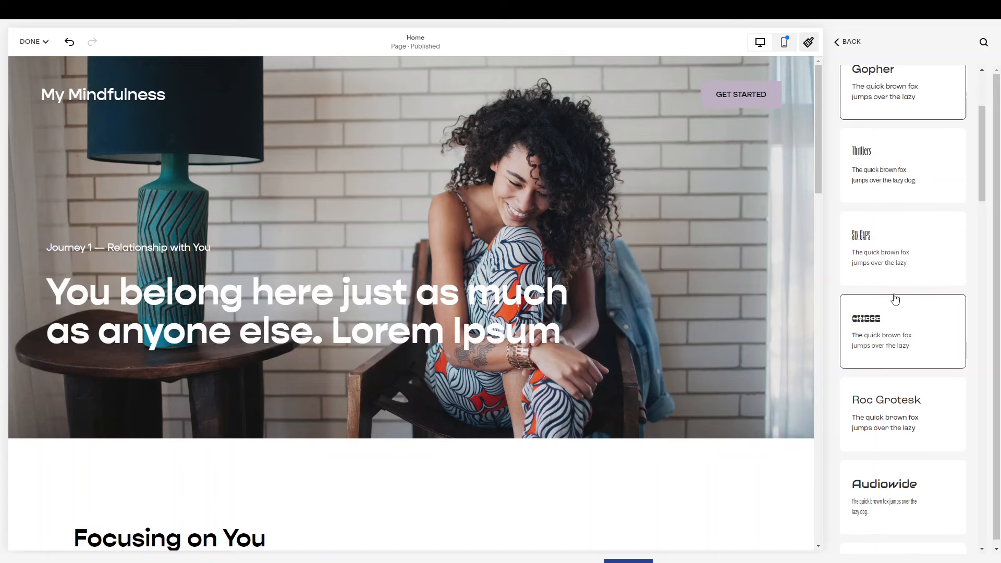
{"action": "scroll", "coordinate": [896, 299], "scroll_direction": "up", "scroll_amount": 3}
{"action": "scroll", "coordinate": [590, 479], "scroll_direction": "down", "scroll_amount": 7}
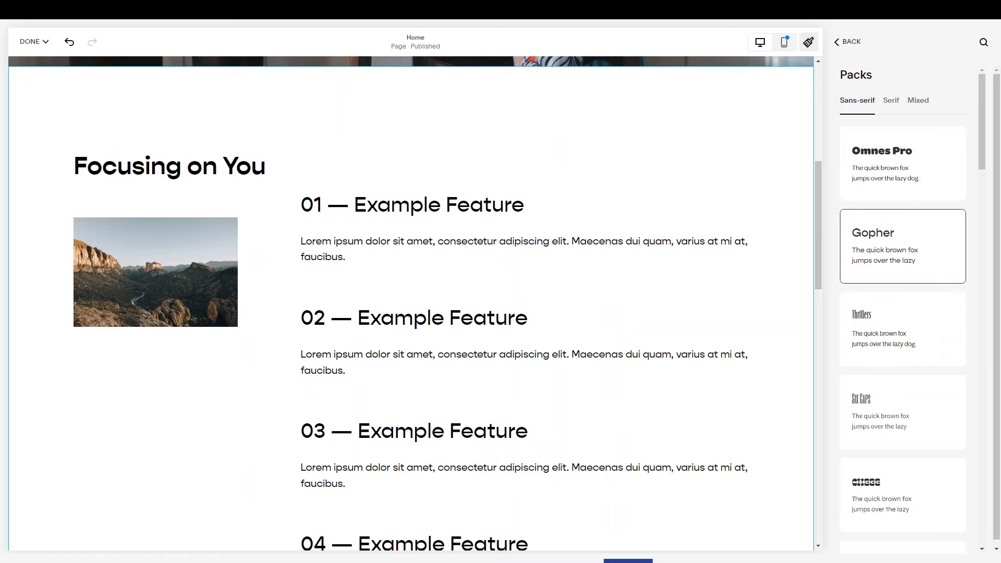
{"action": "scroll", "coordinate": [895, 339], "scroll_direction": "down", "scroll_amount": 9}
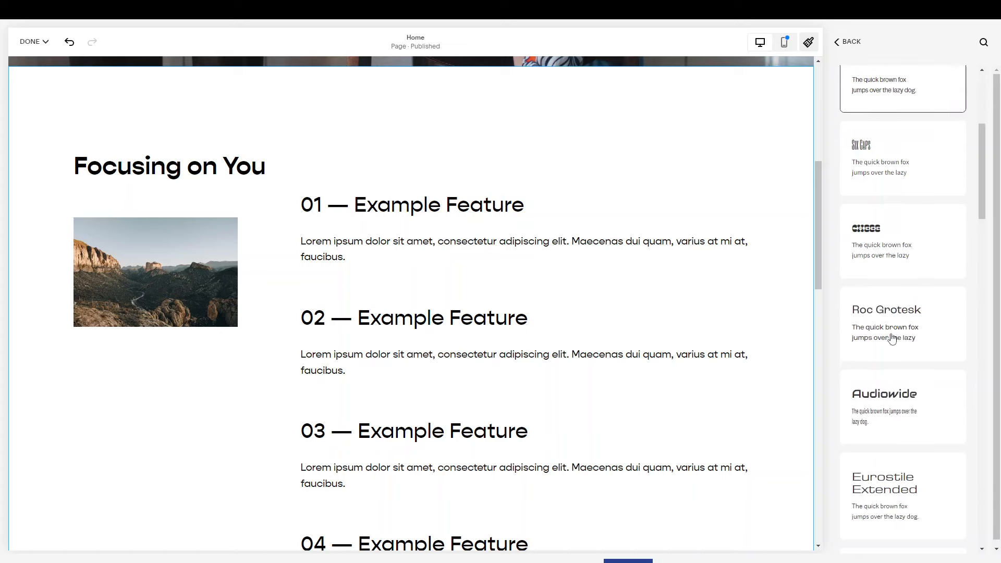
{"action": "scroll", "coordinate": [892, 339], "scroll_direction": "down", "scroll_amount": 2}
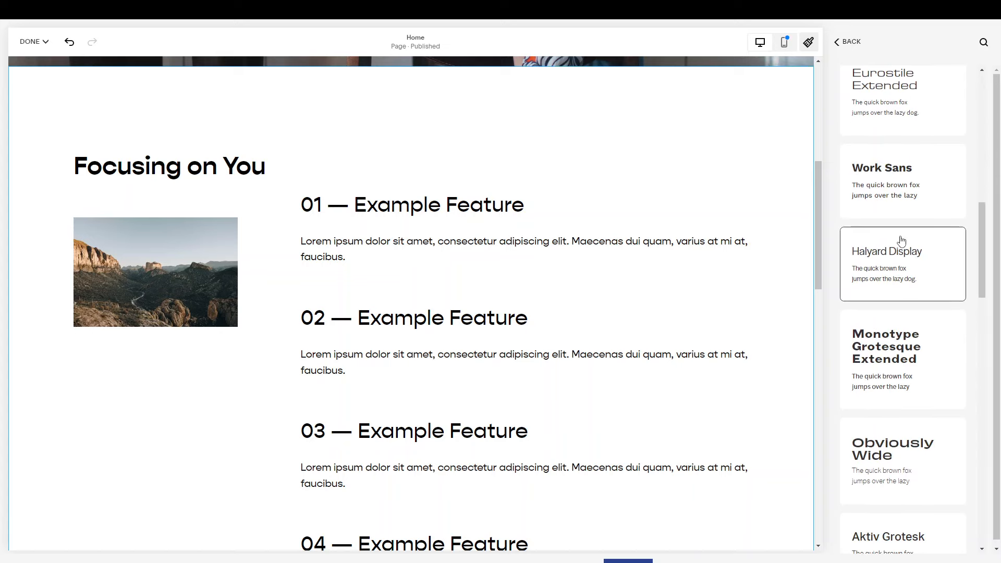
Step: Try the Halyard Display font pack and switch back to the Poppins pack
{"action": "left_click", "coordinate": [902, 241]}
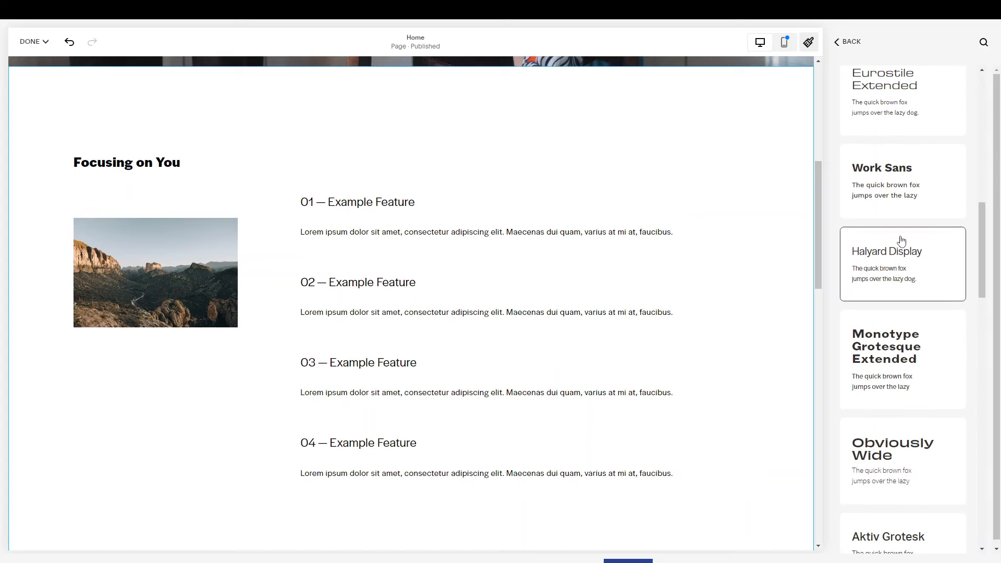
{"action": "scroll", "coordinate": [926, 433], "scroll_direction": "down", "scroll_amount": 5}
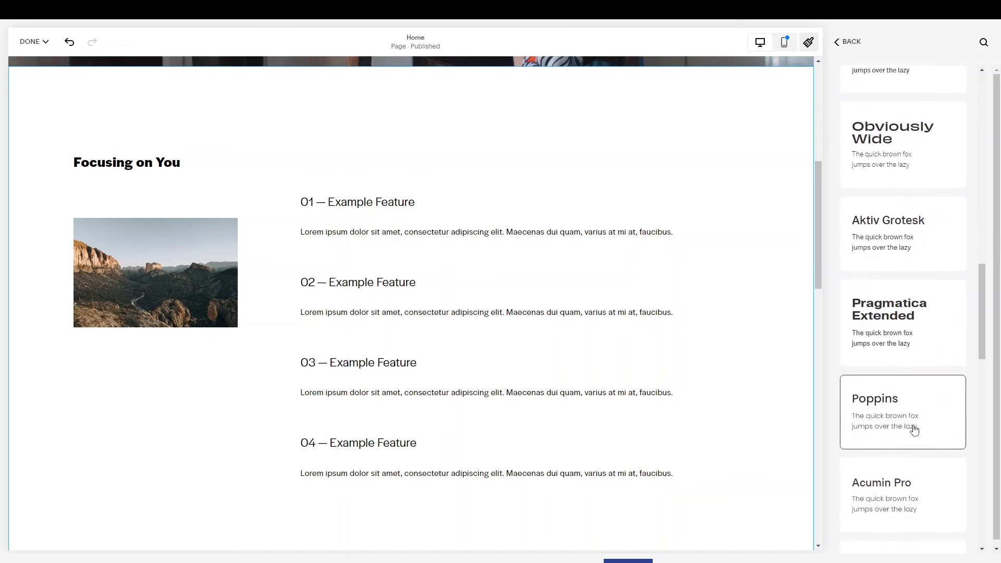
{"action": "left_click", "coordinate": [912, 429]}
{"action": "left_click", "coordinate": [852, 42]}
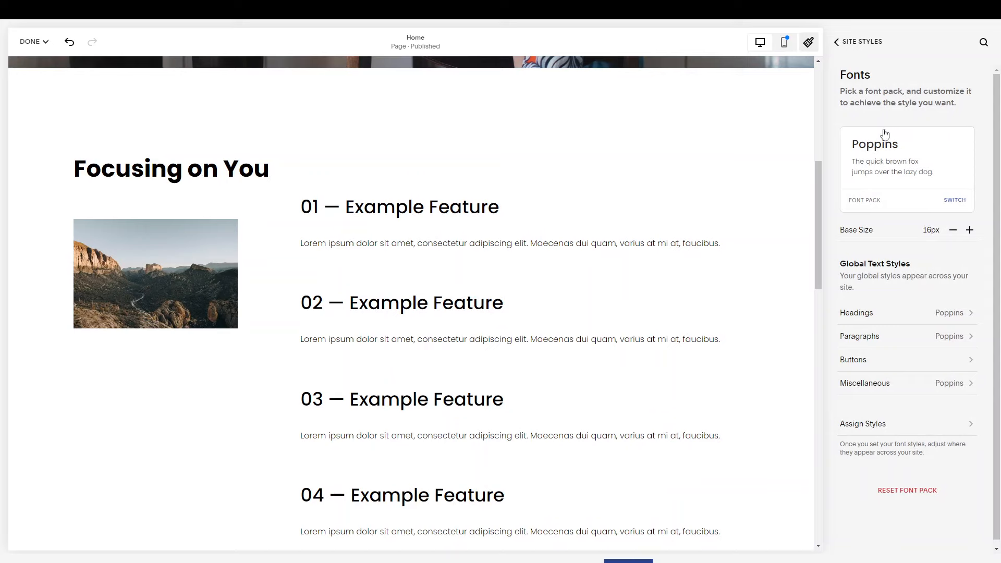
Step: Preview the Omnes Pro font pack and set the site's font pack to Work Sans
{"action": "left_click", "coordinate": [958, 203]}
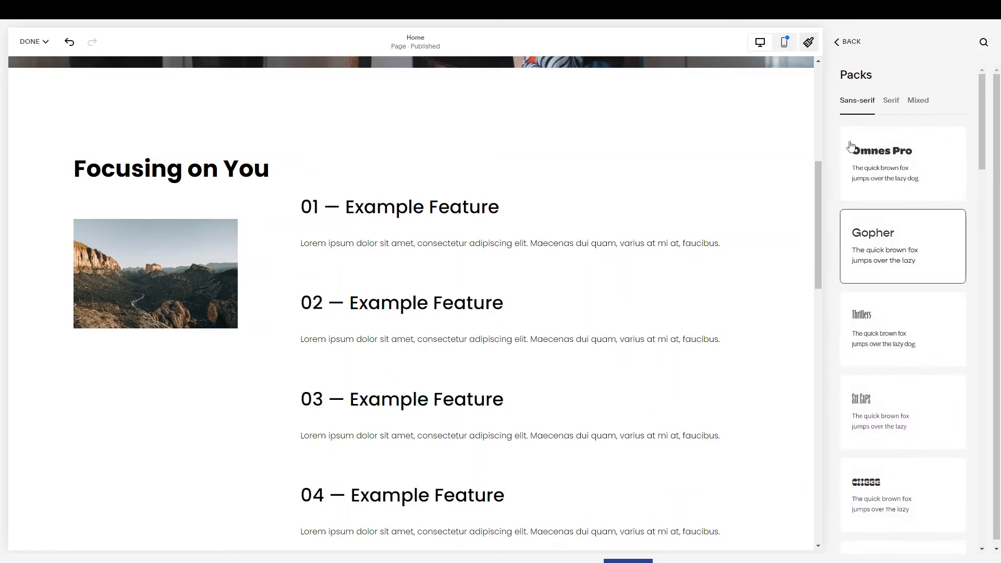
{"action": "left_click", "coordinate": [882, 162]}
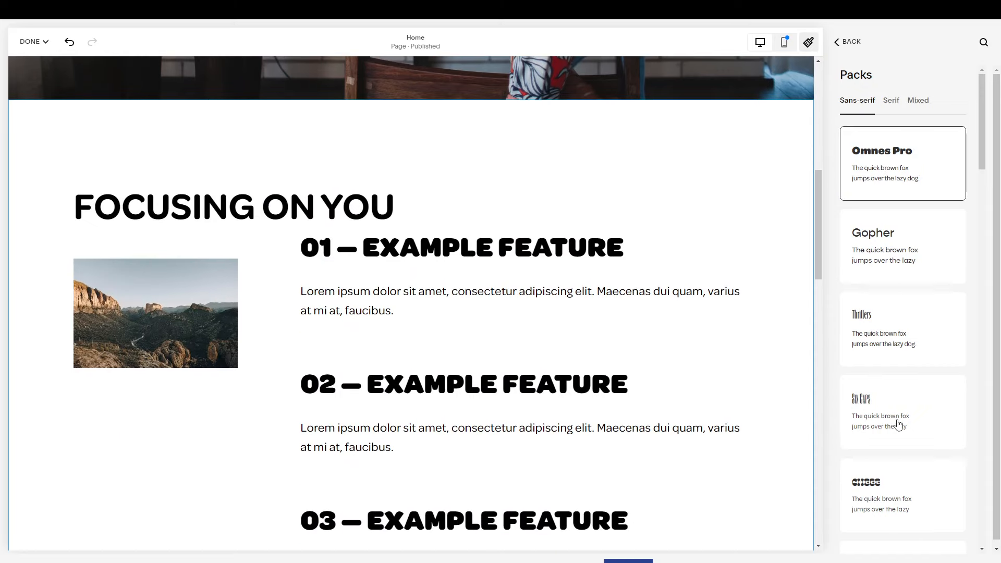
{"action": "scroll", "coordinate": [898, 426], "scroll_direction": "down", "scroll_amount": 10}
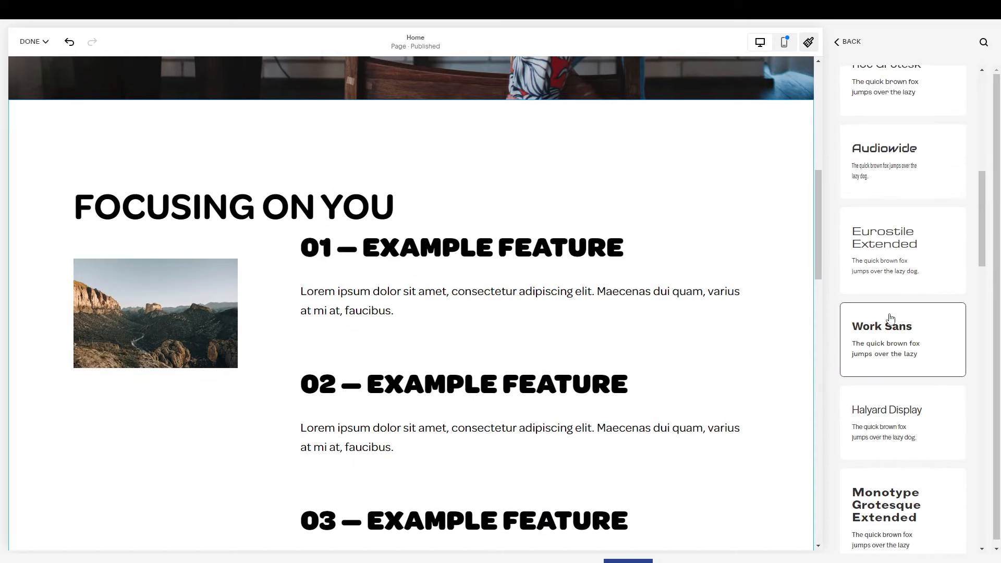
{"action": "left_click", "coordinate": [843, 43]}
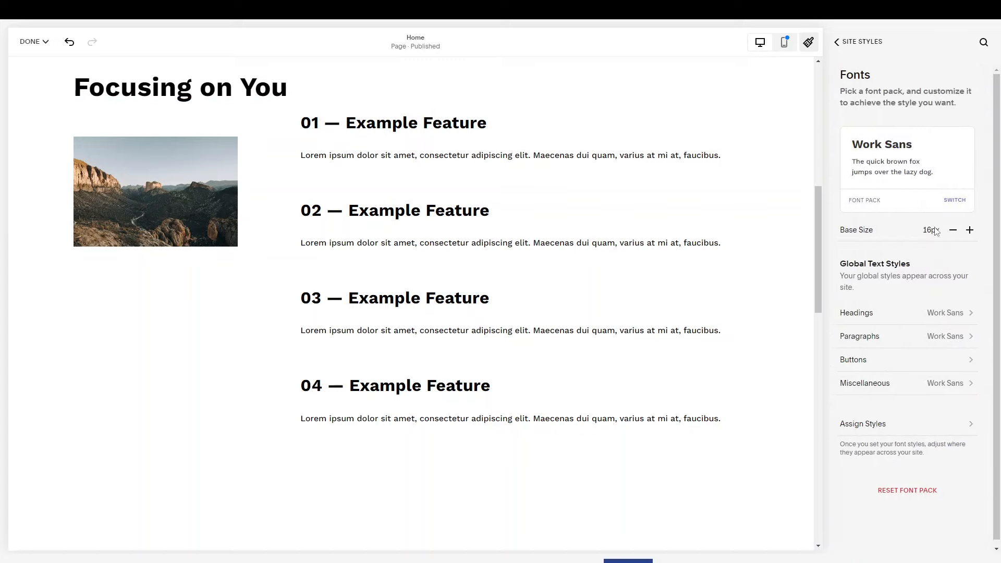
Step: Review the global heading settings for font family, weight, spacing and heading sizes, and return to the main site styles
{"action": "left_click", "coordinate": [912, 314]}
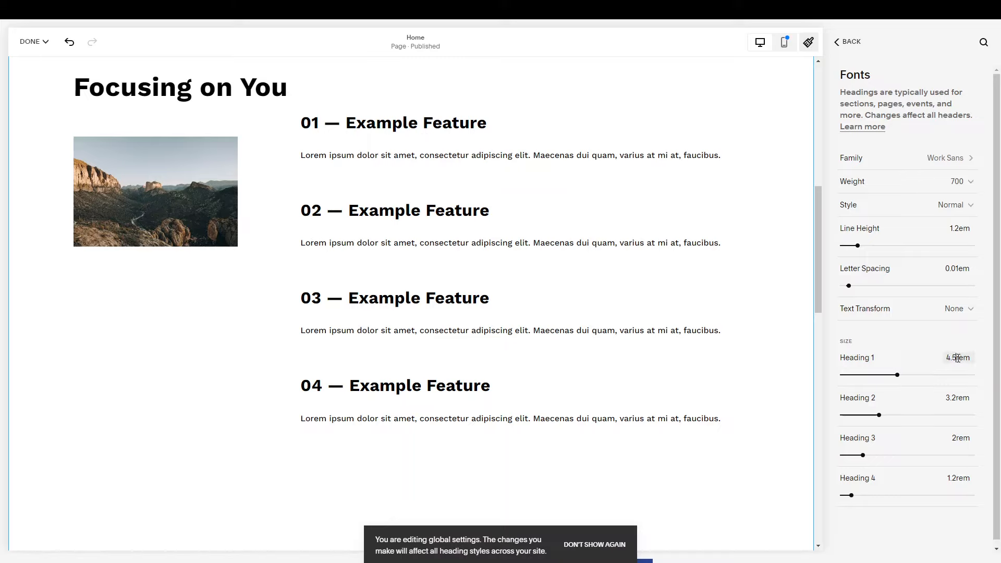
{"action": "scroll", "coordinate": [949, 414], "scroll_direction": "down", "scroll_amount": 1}
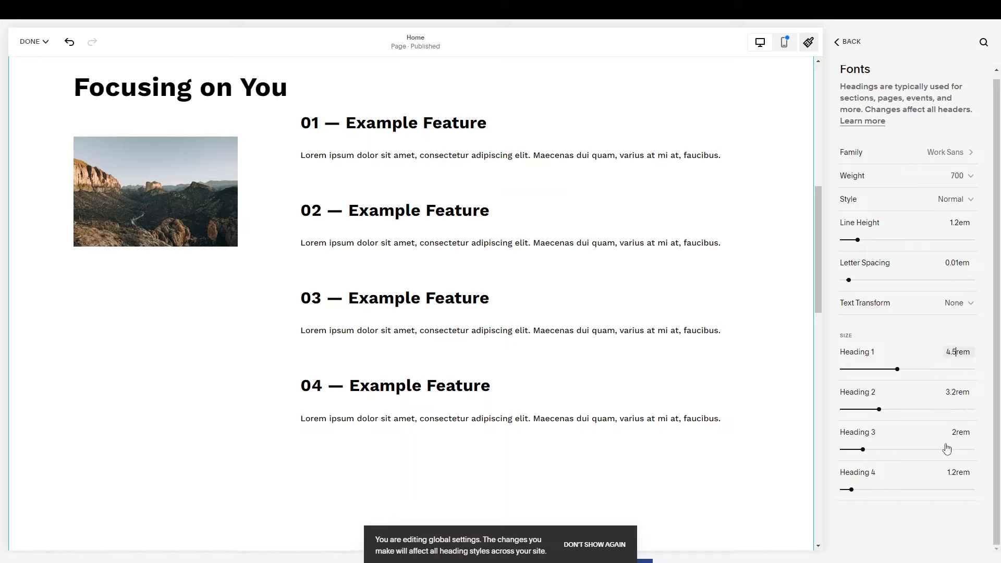
{"action": "left_click", "coordinate": [837, 48]}
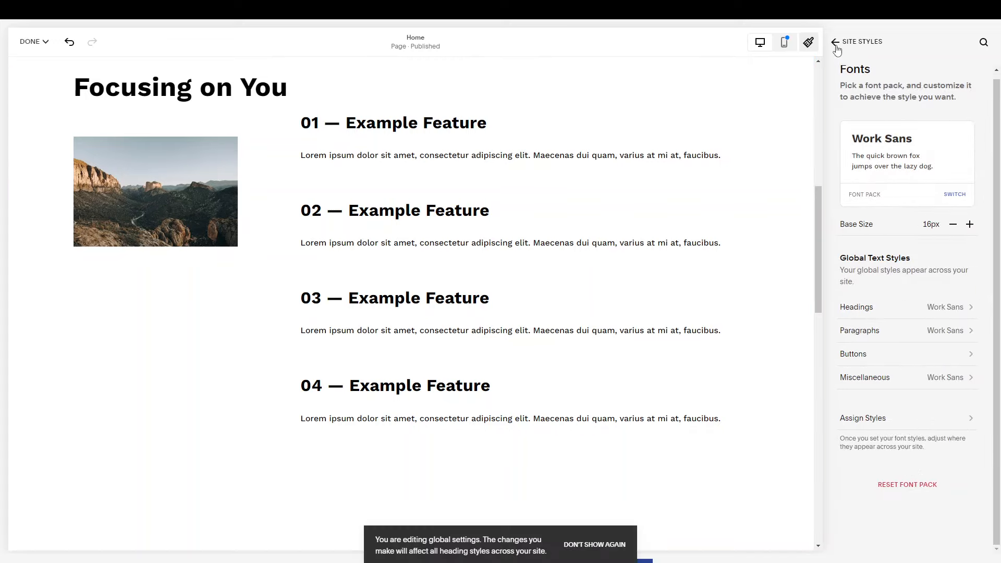
{"action": "left_click", "coordinate": [836, 46]}
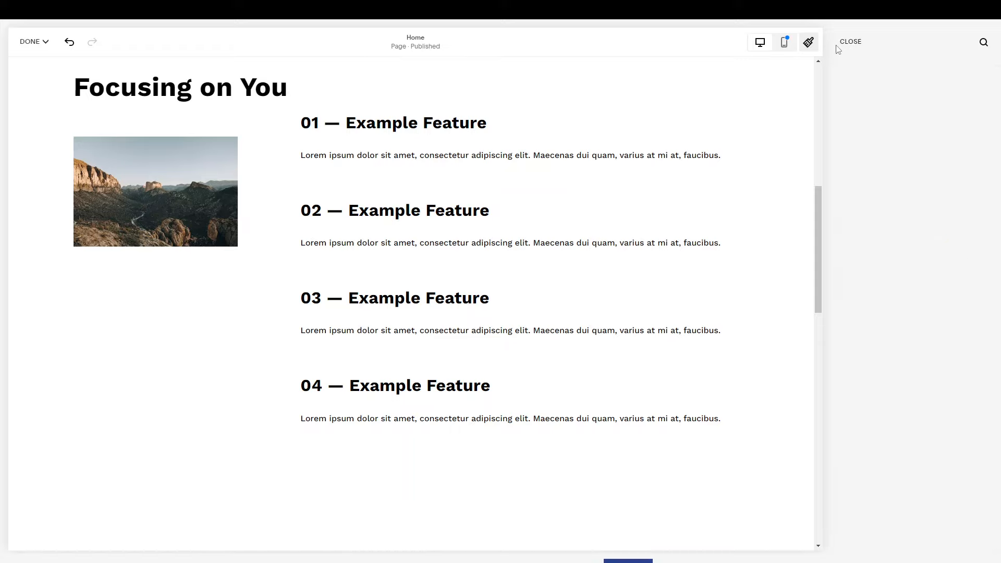
Step: Examine the site's color palette, its list of color themes and the explanation of how themes work
{"action": "left_click", "coordinate": [849, 146]}
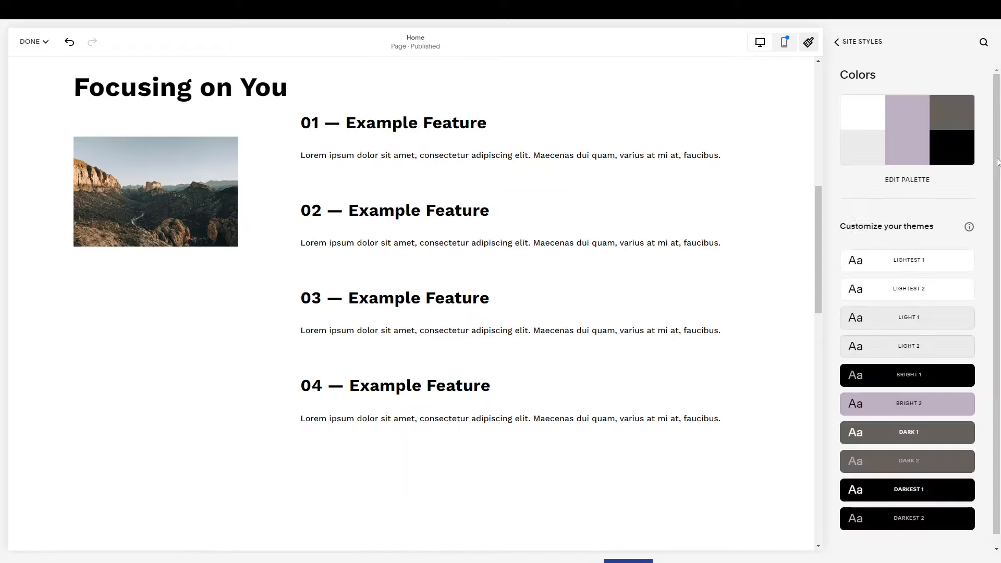
{"action": "scroll", "coordinate": [931, 386], "scroll_direction": "down", "scroll_amount": 1}
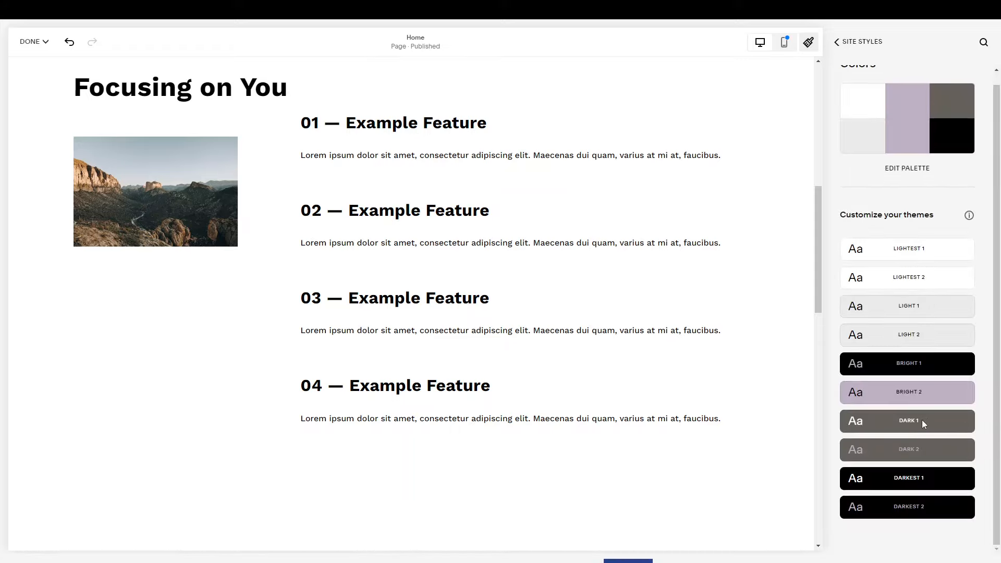
{"action": "scroll", "coordinate": [923, 365], "scroll_direction": "up", "scroll_amount": 1}
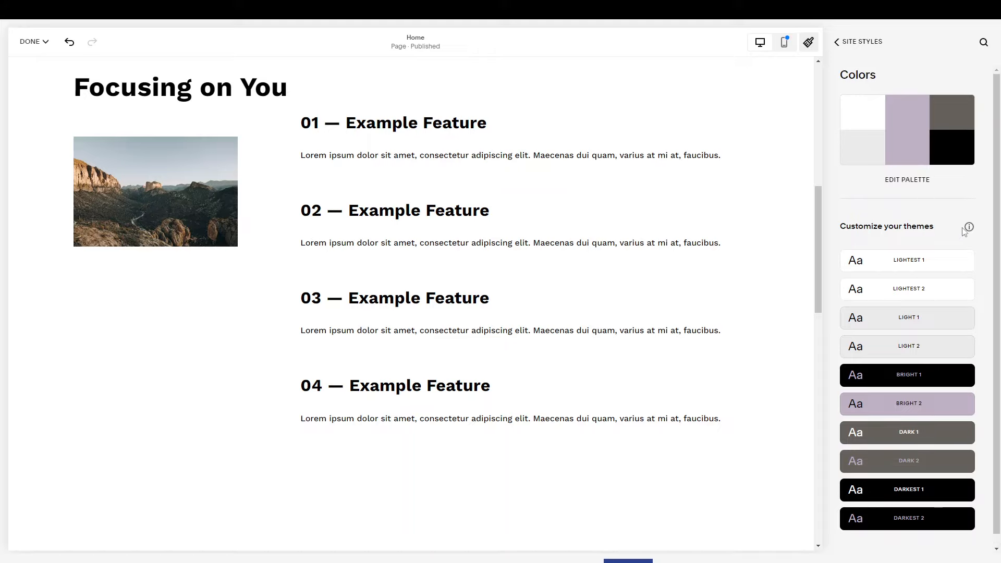
{"action": "mouse_move", "coordinate": [968, 233]}
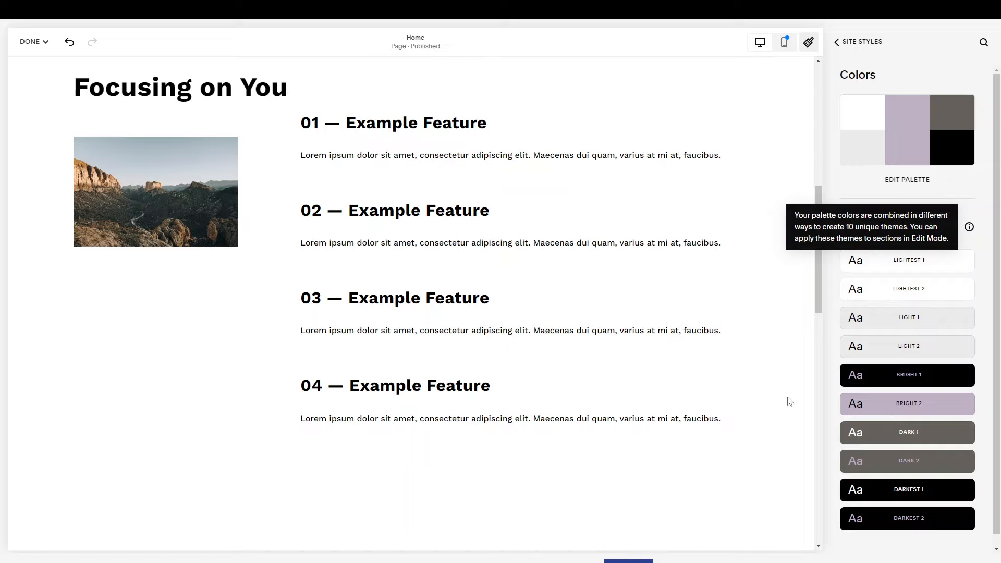
Step: Look at the color settings of the Lightest 1 theme and close the site styles
{"action": "left_click", "coordinate": [890, 378]}
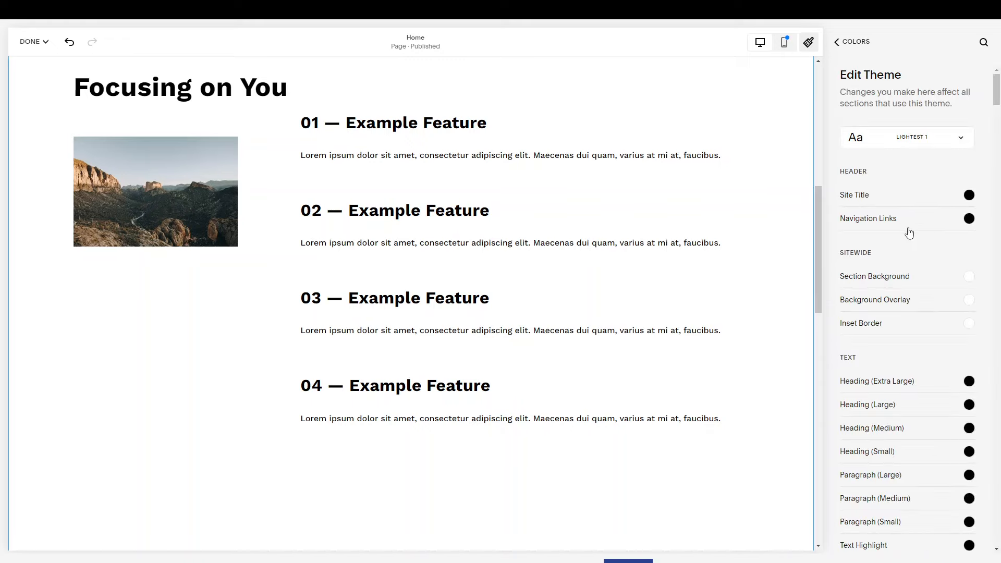
{"action": "left_click", "coordinate": [850, 42]}
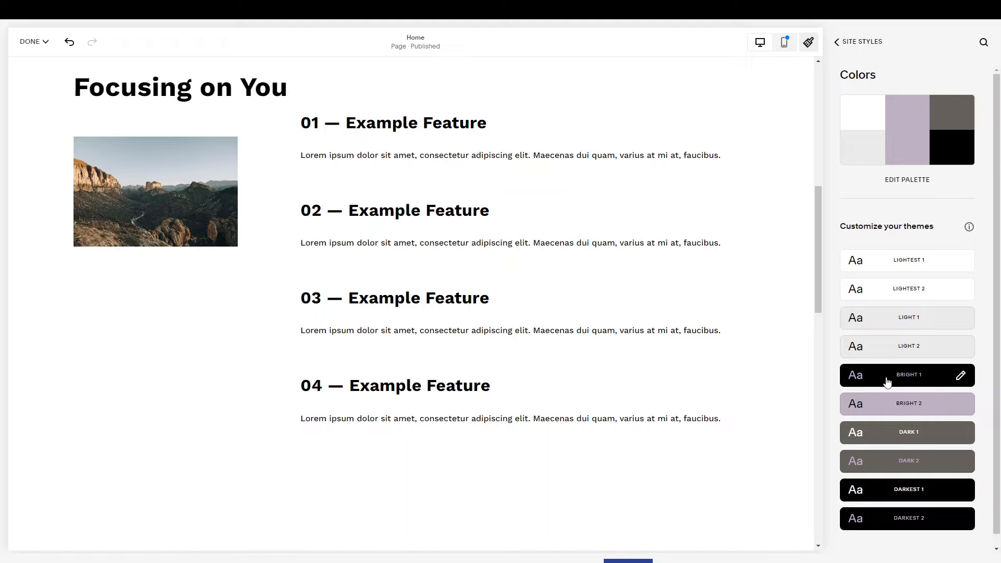
{"action": "left_click", "coordinate": [853, 46]}
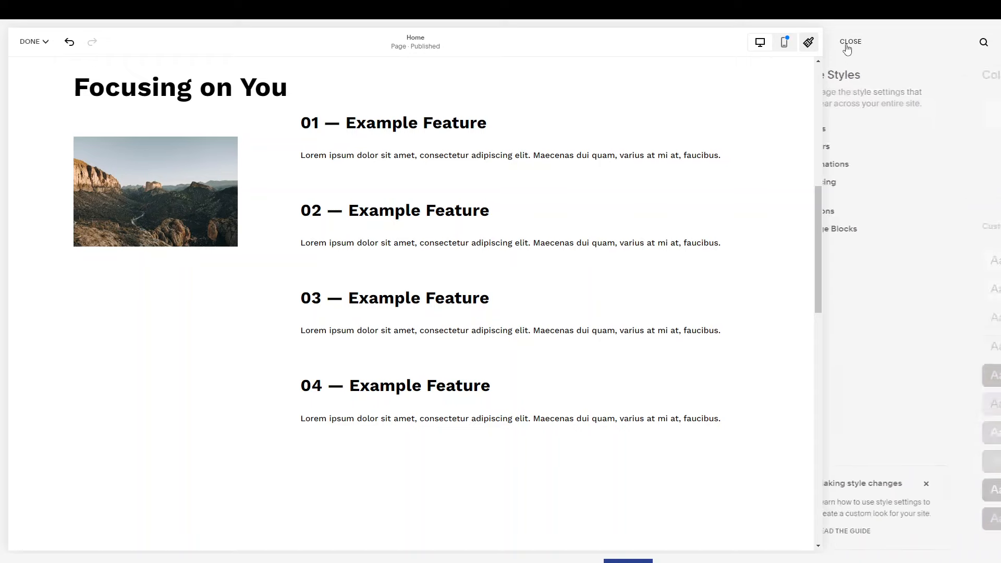
{"action": "left_click", "coordinate": [850, 42]}
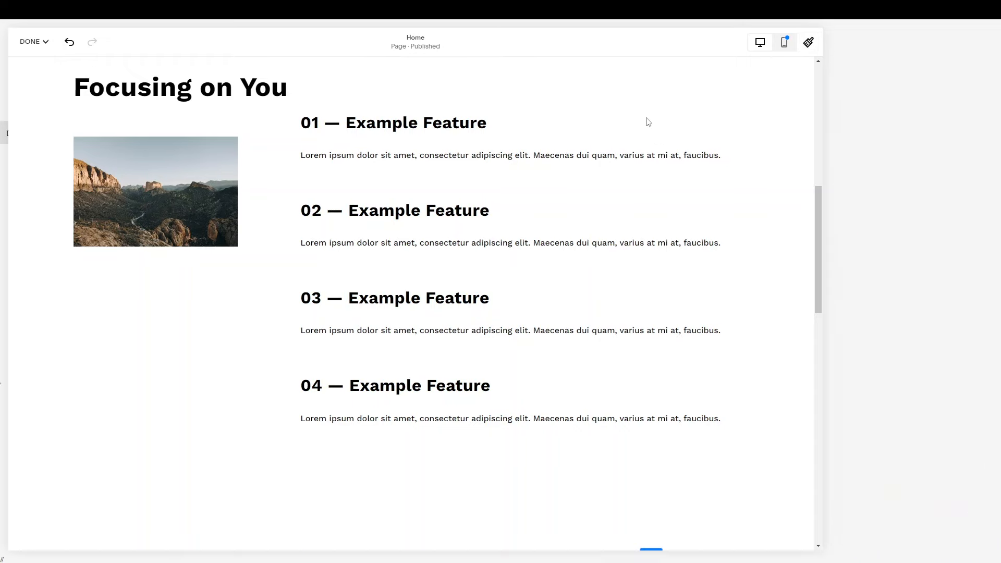
Step: Apply the Light 1 color theme to the "Focusing on You" section after previewing Bright 1 and Darkest 1
{"action": "scroll", "coordinate": [69, 172], "scroll_direction": "up", "scroll_amount": 3}
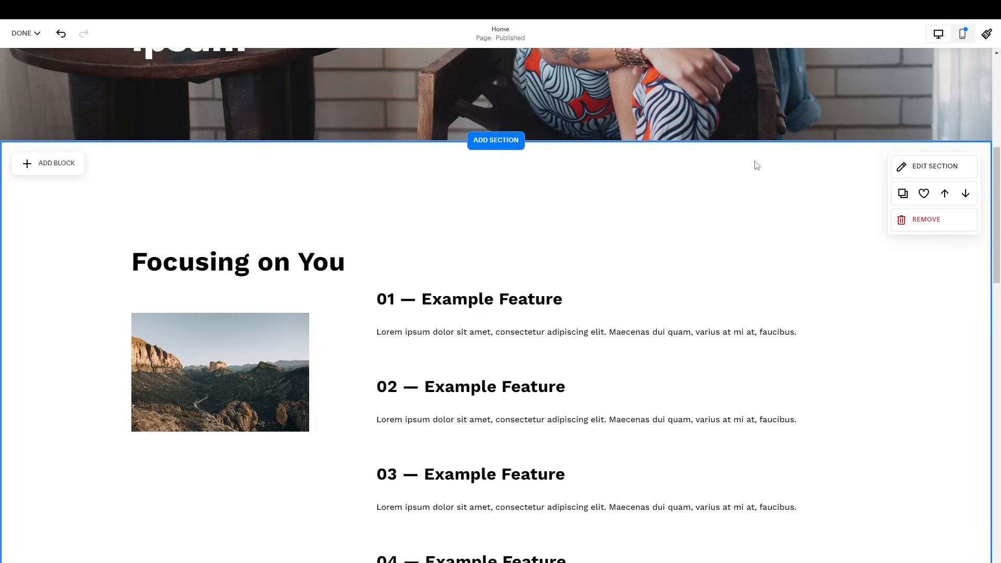
{"action": "left_click", "coordinate": [931, 171]}
{"action": "left_click", "coordinate": [893, 196]}
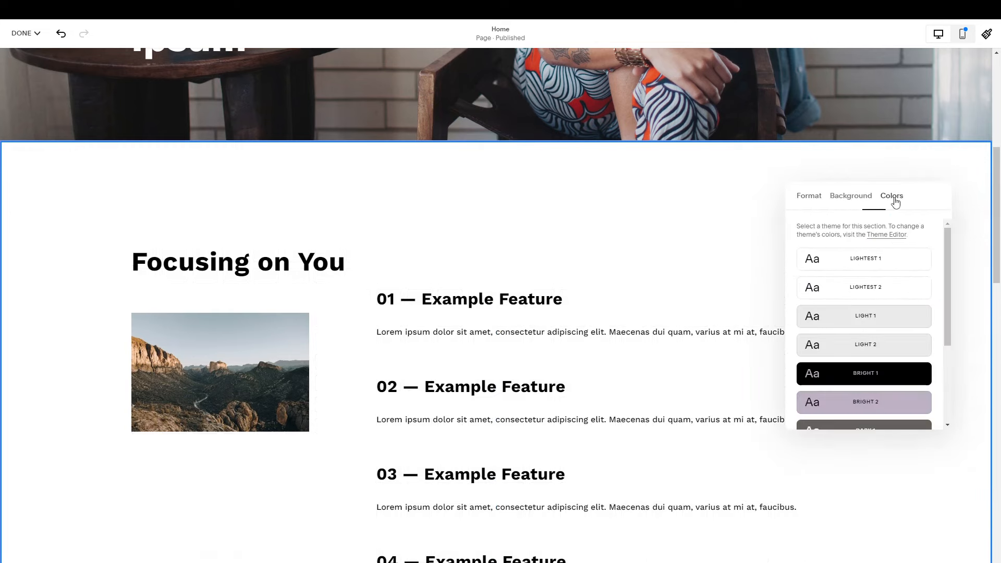
{"action": "scroll", "coordinate": [894, 362], "scroll_direction": "down", "scroll_amount": 3}
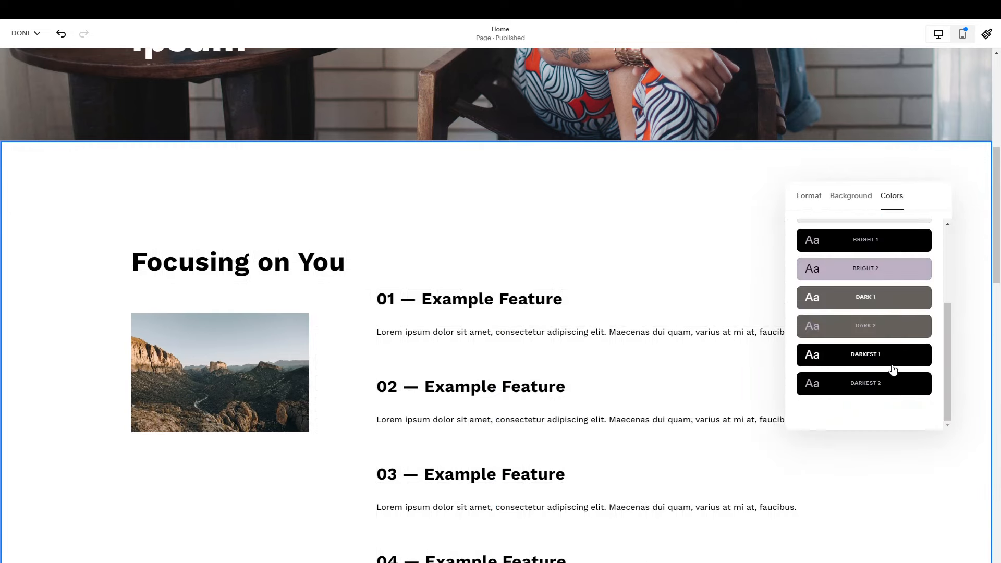
{"action": "left_click", "coordinate": [870, 247]}
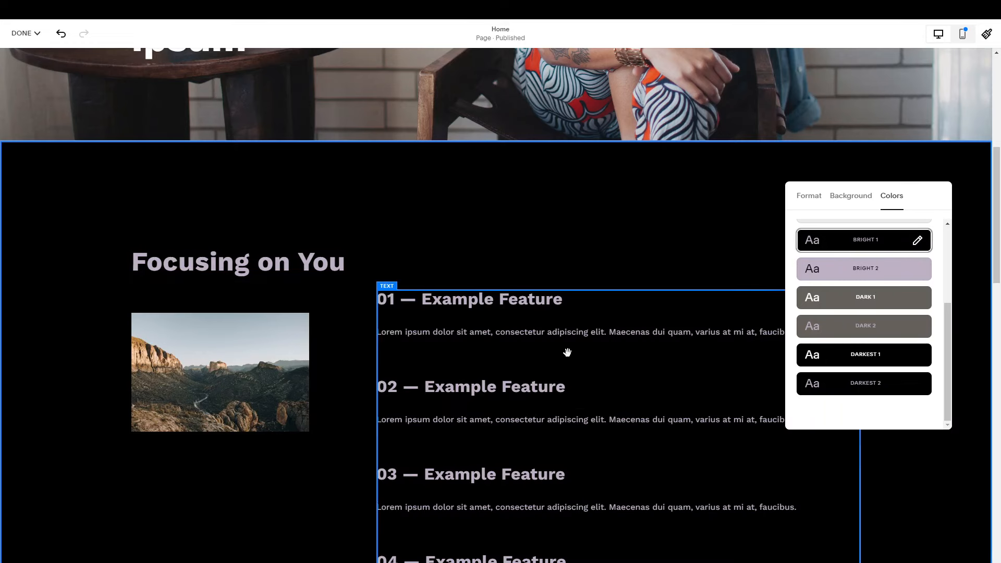
{"action": "left_click", "coordinate": [858, 358]}
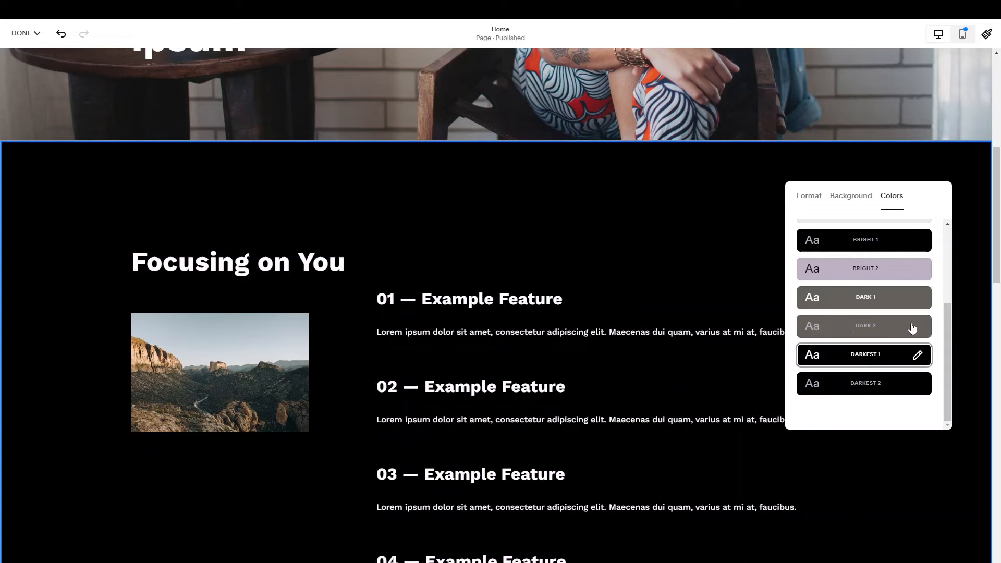
{"action": "scroll", "coordinate": [912, 329], "scroll_direction": "up", "scroll_amount": 5}
{"action": "left_click", "coordinate": [879, 322]}
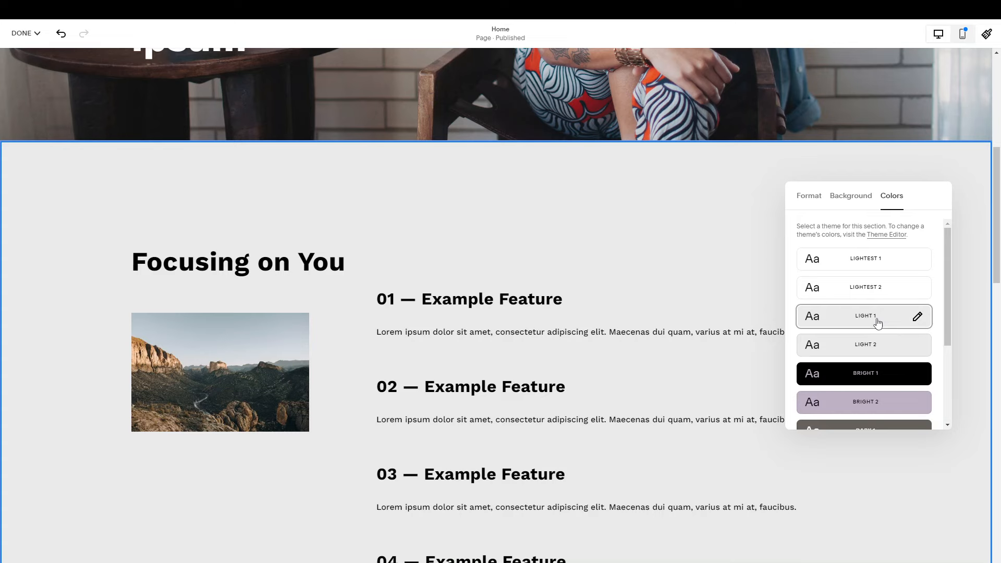
Step: Look through the full list of color settings of the Light 1 theme and return to the site's colors
{"action": "left_click", "coordinate": [918, 318]}
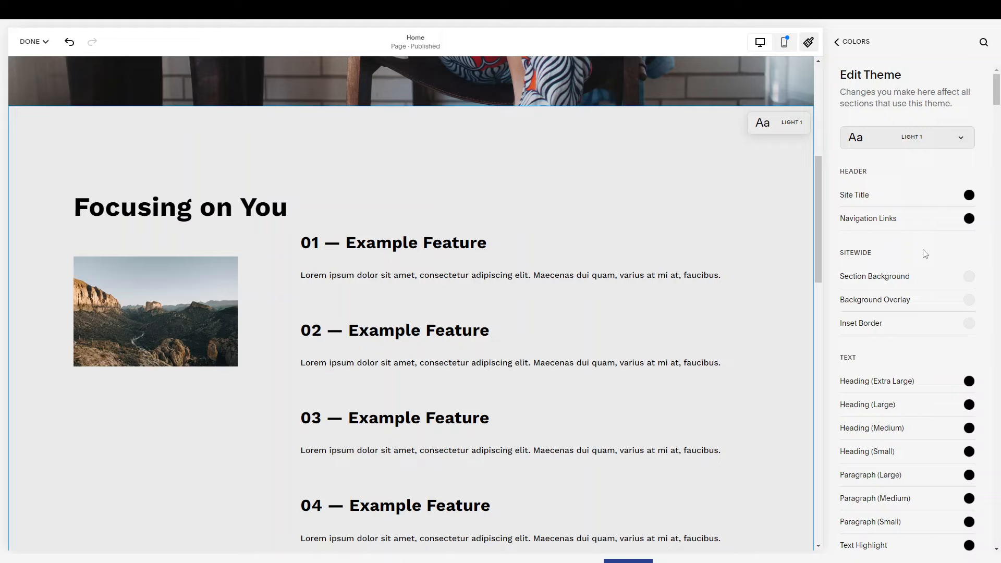
{"action": "scroll", "coordinate": [904, 453], "scroll_direction": "down", "scroll_amount": 15}
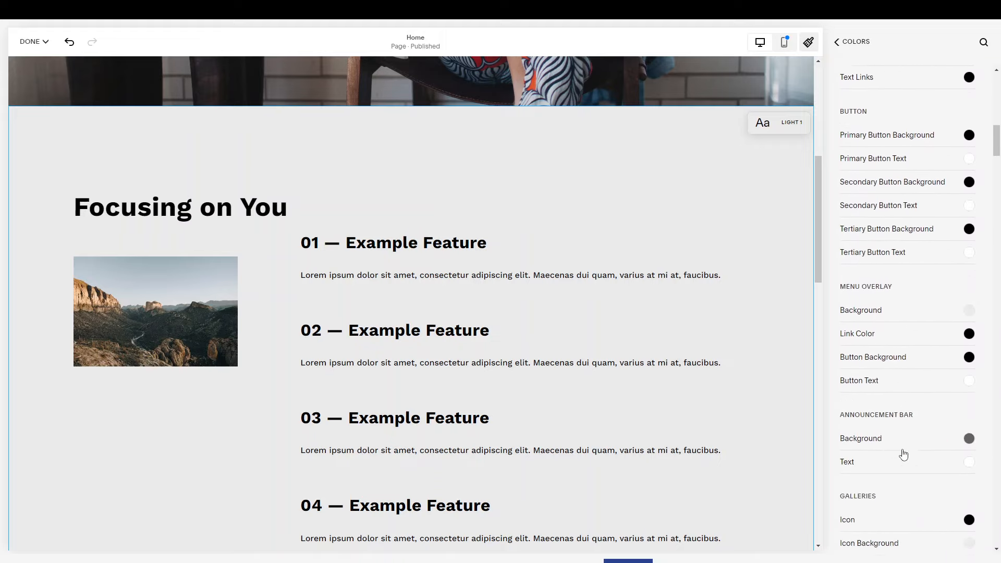
{"action": "scroll", "coordinate": [904, 453], "scroll_direction": "down", "scroll_amount": 9}
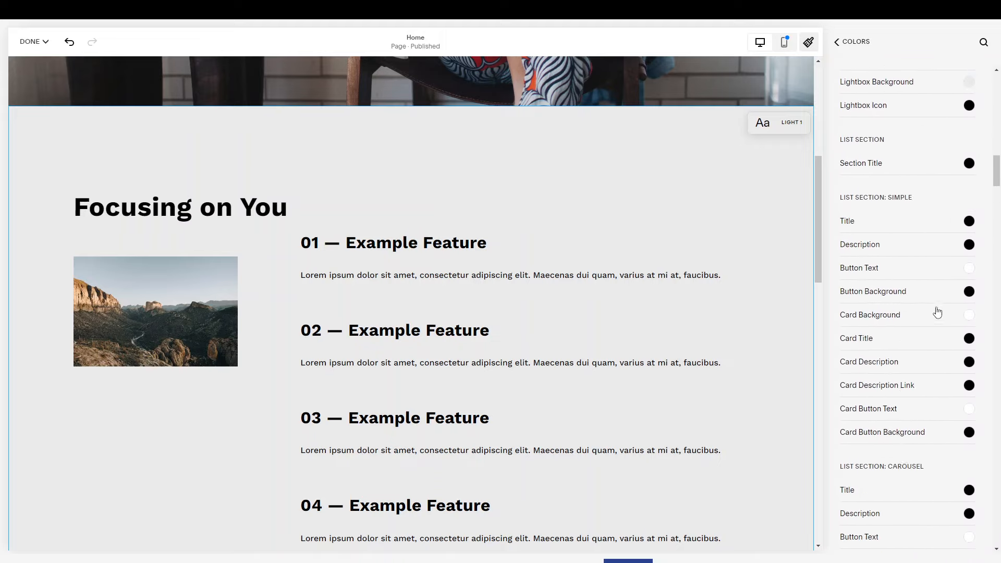
{"action": "scroll", "coordinate": [937, 310], "scroll_direction": "up", "scroll_amount": 10}
{"action": "scroll", "coordinate": [933, 336], "scroll_direction": "down", "scroll_amount": 6}
{"action": "scroll", "coordinate": [911, 392], "scroll_direction": "down", "scroll_amount": 20}
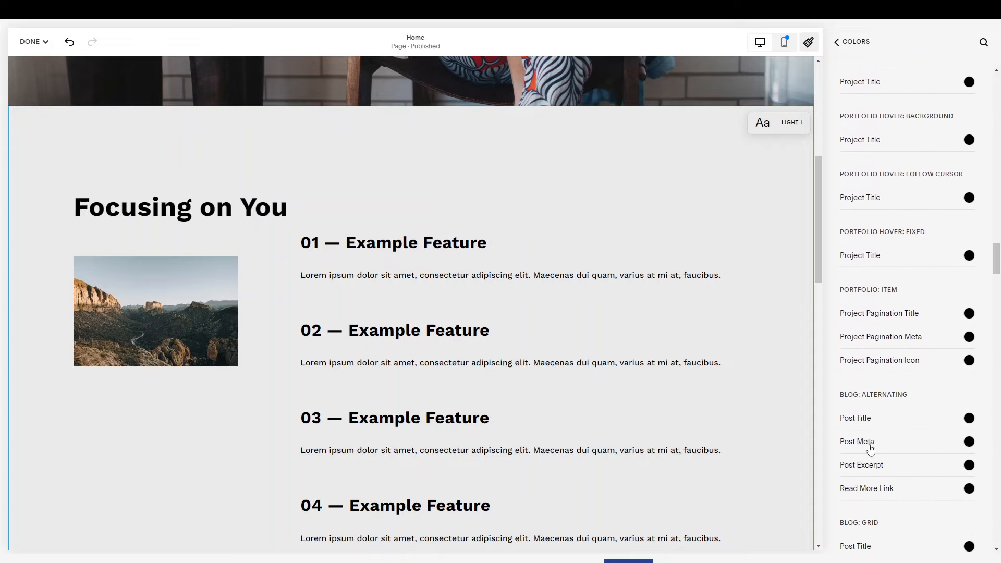
{"action": "scroll", "coordinate": [868, 456], "scroll_direction": "down", "scroll_amount": 15}
{"action": "scroll", "coordinate": [868, 457], "scroll_direction": "down", "scroll_amount": 10}
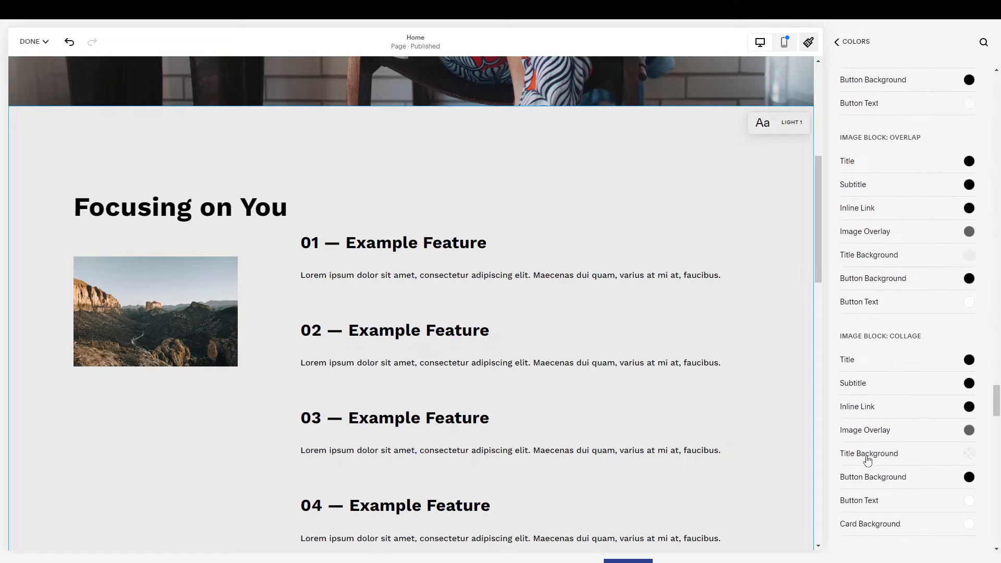
{"action": "scroll", "coordinate": [920, 201], "scroll_direction": "up", "scroll_amount": 15}
{"action": "scroll", "coordinate": [887, 180], "scroll_direction": "up", "scroll_amount": 20}
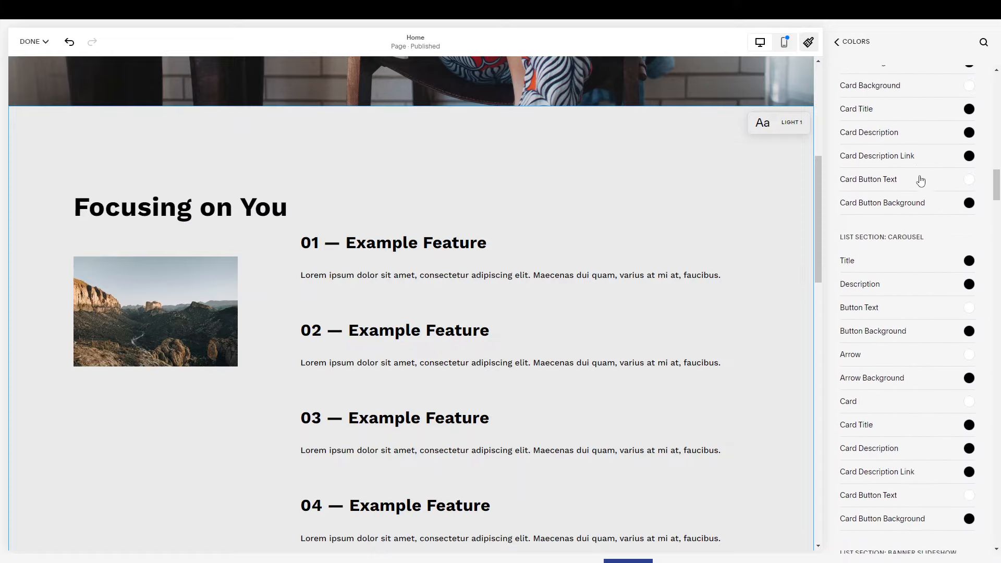
{"action": "left_click", "coordinate": [855, 46]}
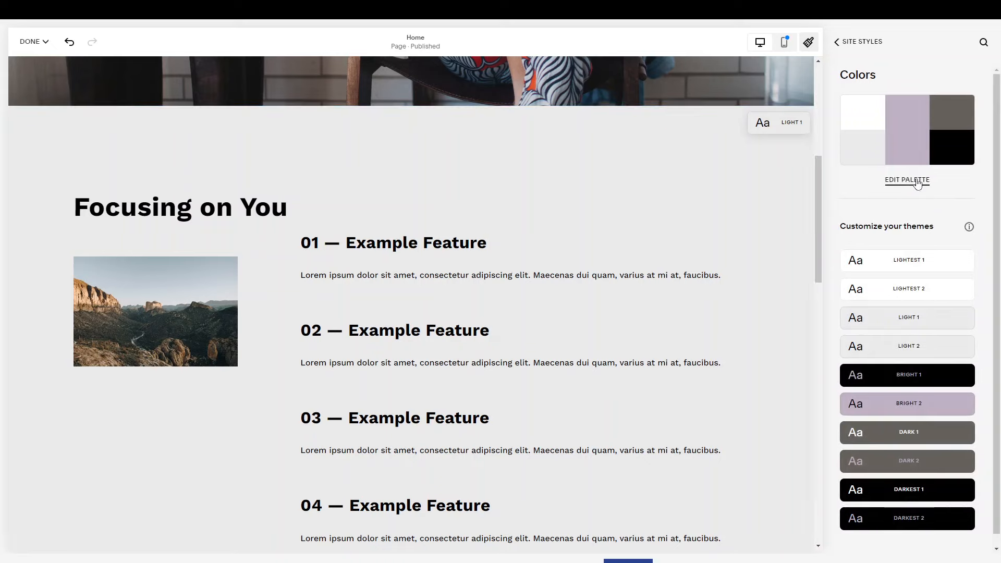
Step: Change the accent color in the site palette to a dark purple and check it across the home page sections
{"action": "left_click", "coordinate": [918, 182]}
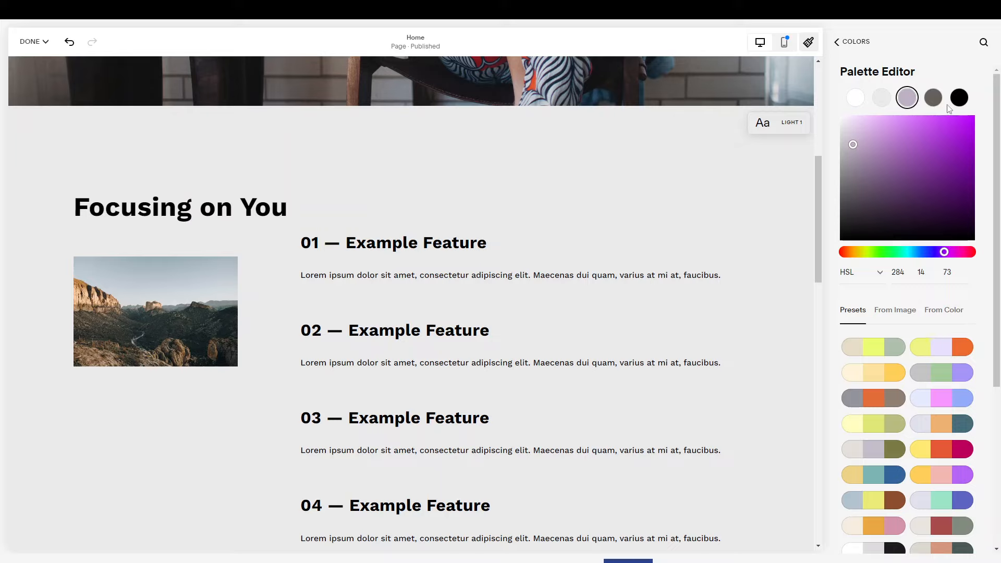
{"action": "left_click", "coordinate": [854, 46]}
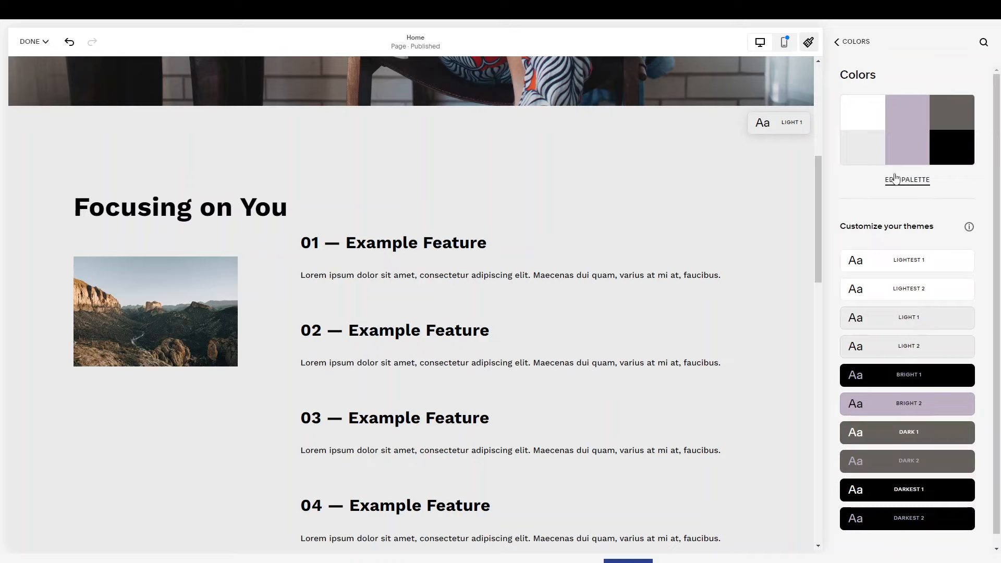
{"action": "left_click", "coordinate": [895, 179]}
{"action": "left_click_drag", "start_coordinate": [897, 193], "coordinate": [1000, 130]}
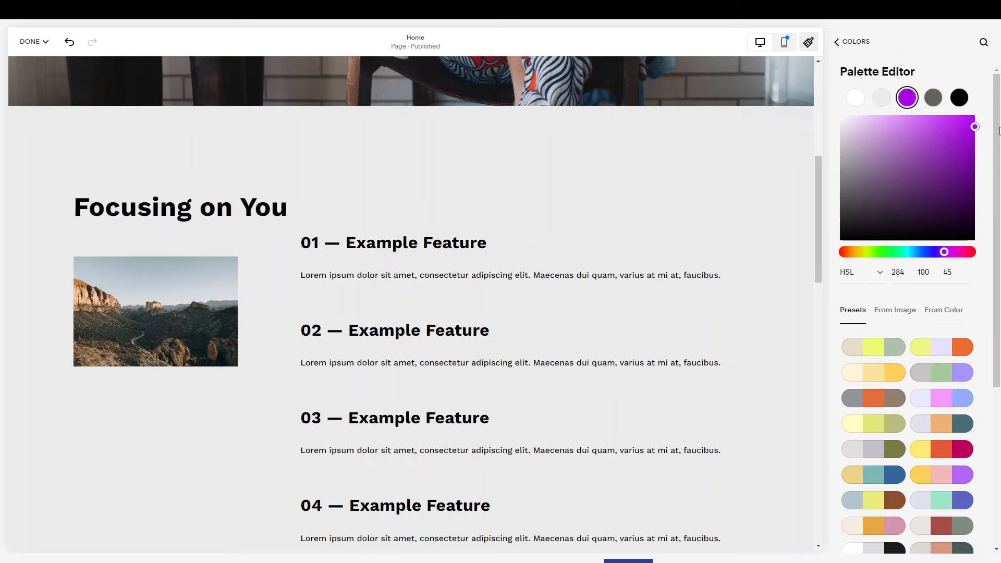
{"action": "left_click", "coordinate": [926, 196]}
{"action": "left_click", "coordinate": [849, 47]}
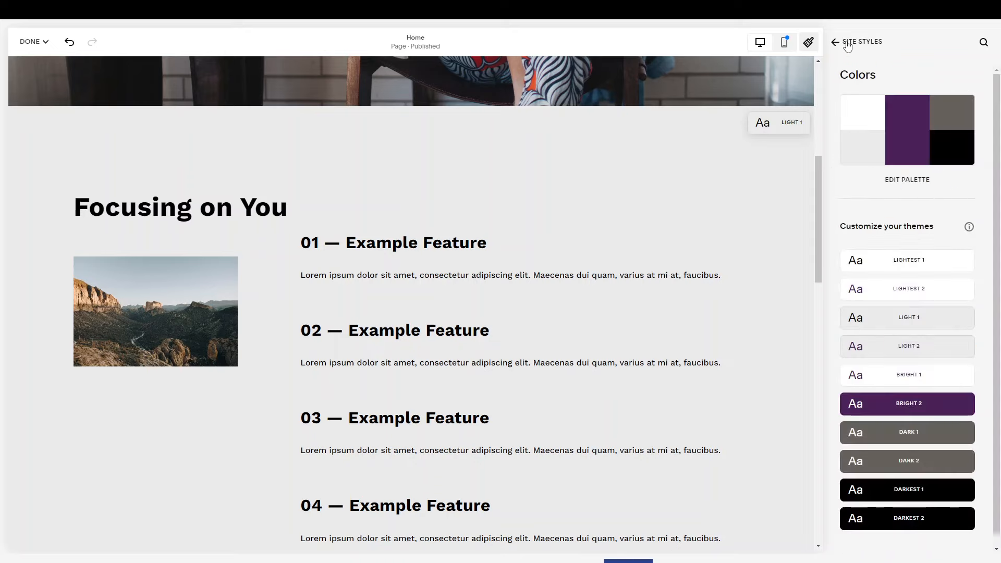
{"action": "scroll", "coordinate": [734, 374], "scroll_direction": "down", "scroll_amount": 10}
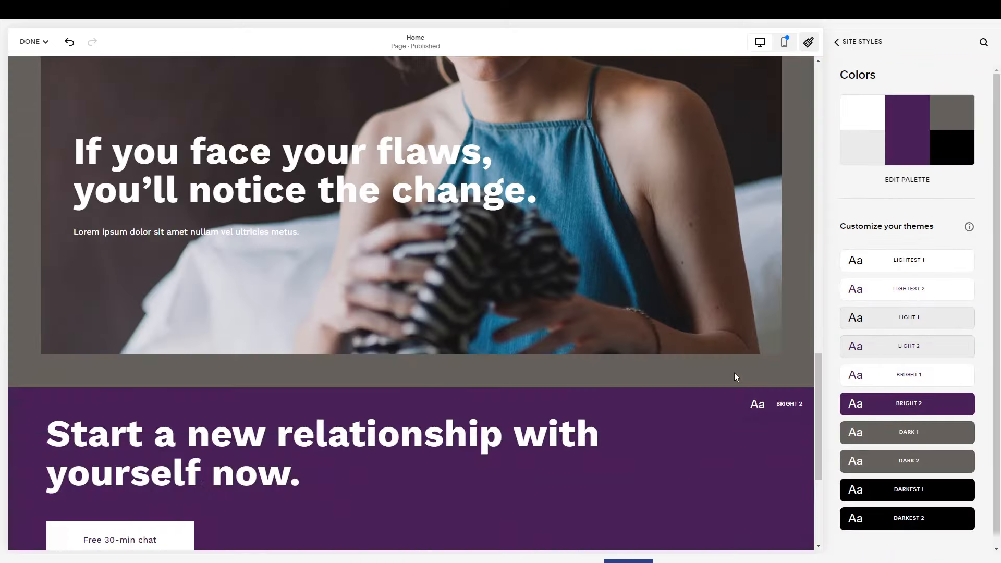
{"action": "scroll", "coordinate": [734, 373], "scroll_direction": "down", "scroll_amount": 2}
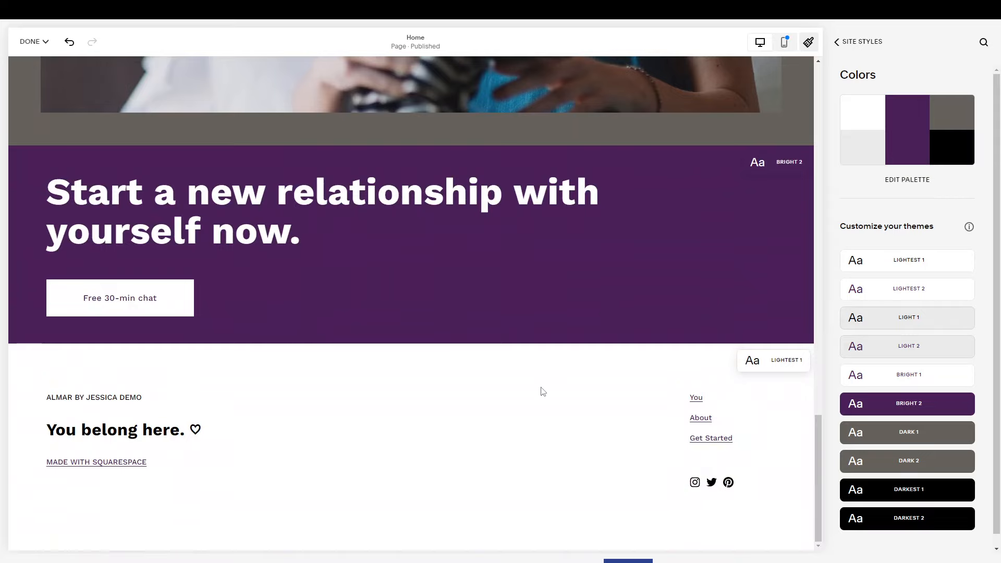
{"action": "scroll", "coordinate": [588, 171], "scroll_direction": "up", "scroll_amount": 5}
{"action": "scroll", "coordinate": [588, 171], "scroll_direction": "up", "scroll_amount": 10}
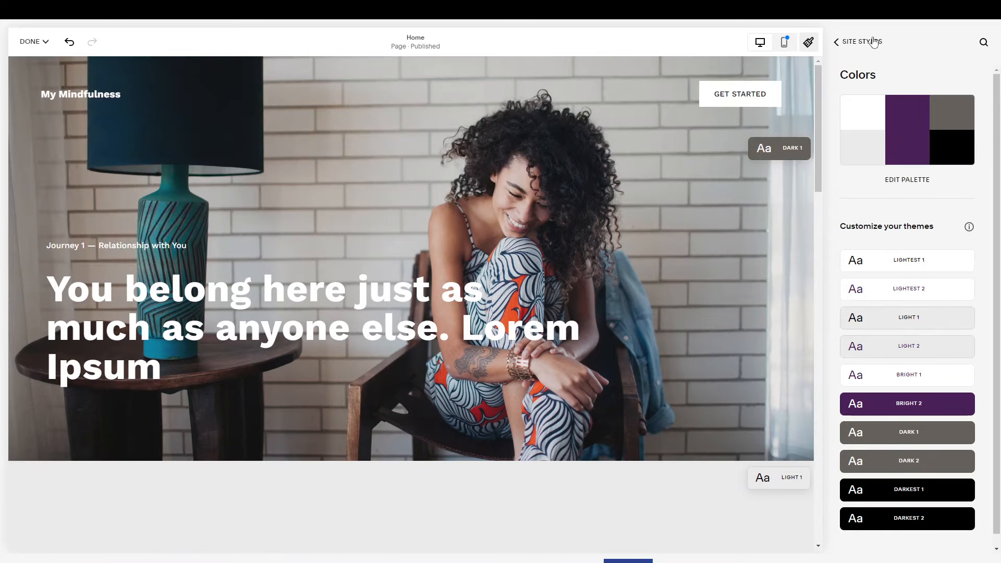
Step: Look at the site-wide primary button style settings and close the site styles
{"action": "left_click", "coordinate": [860, 42]}
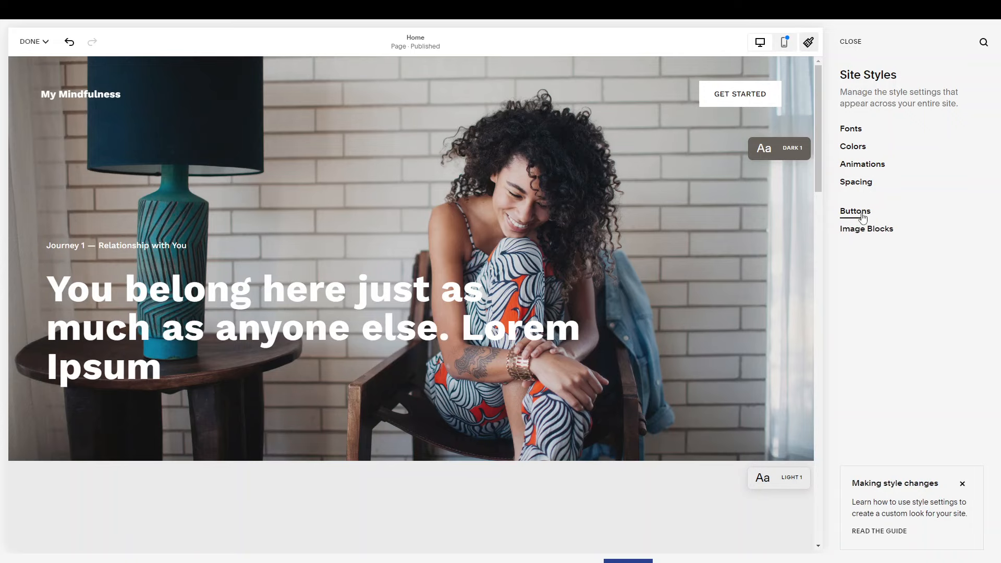
{"action": "left_click", "coordinate": [862, 213]}
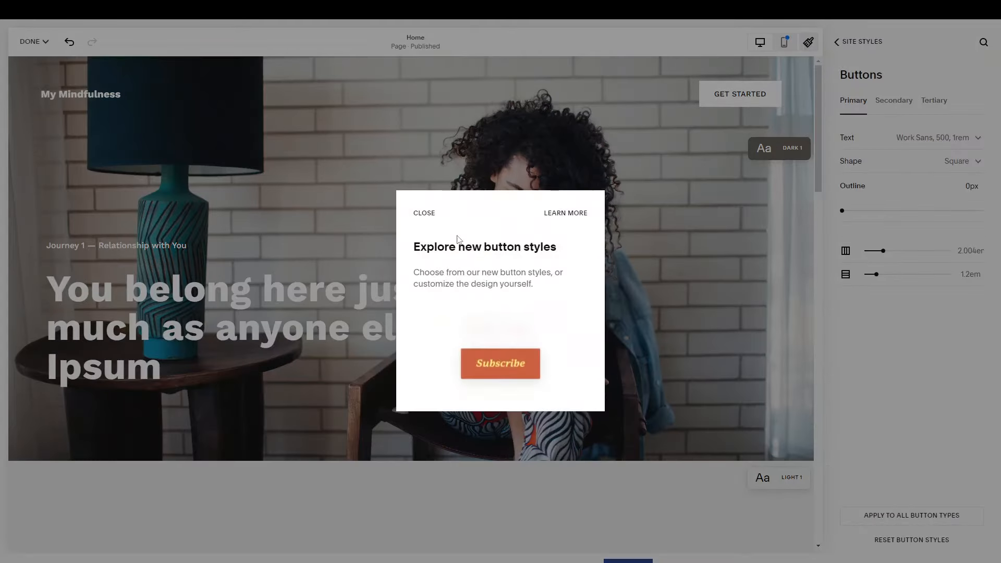
{"action": "left_click", "coordinate": [436, 214]}
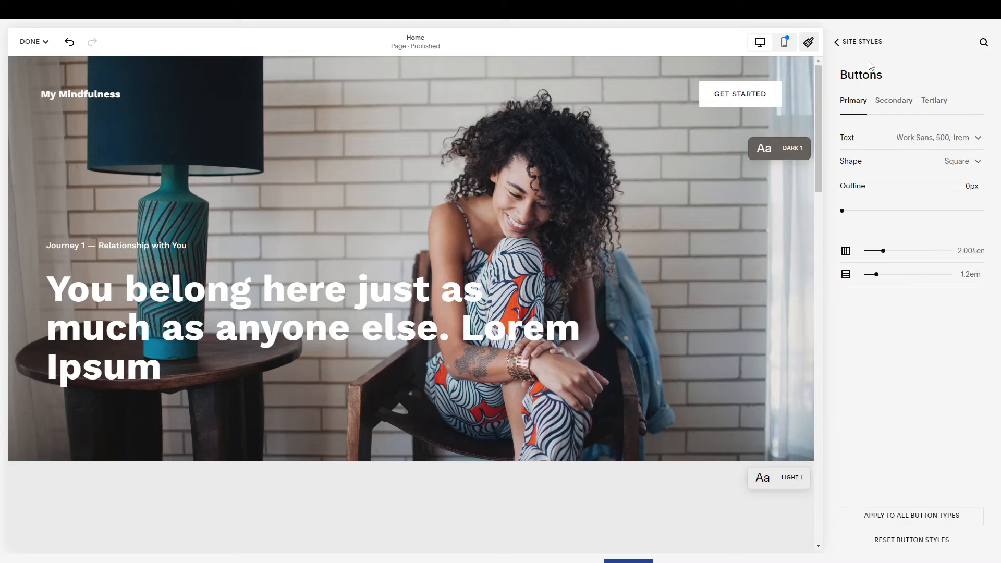
{"action": "left_click", "coordinate": [854, 44]}
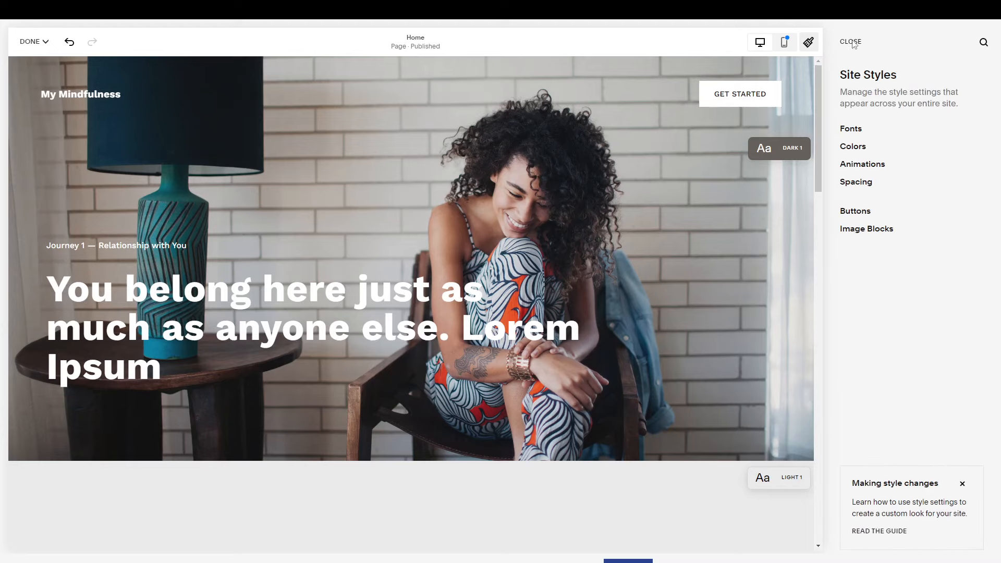
{"action": "left_click", "coordinate": [851, 41]}
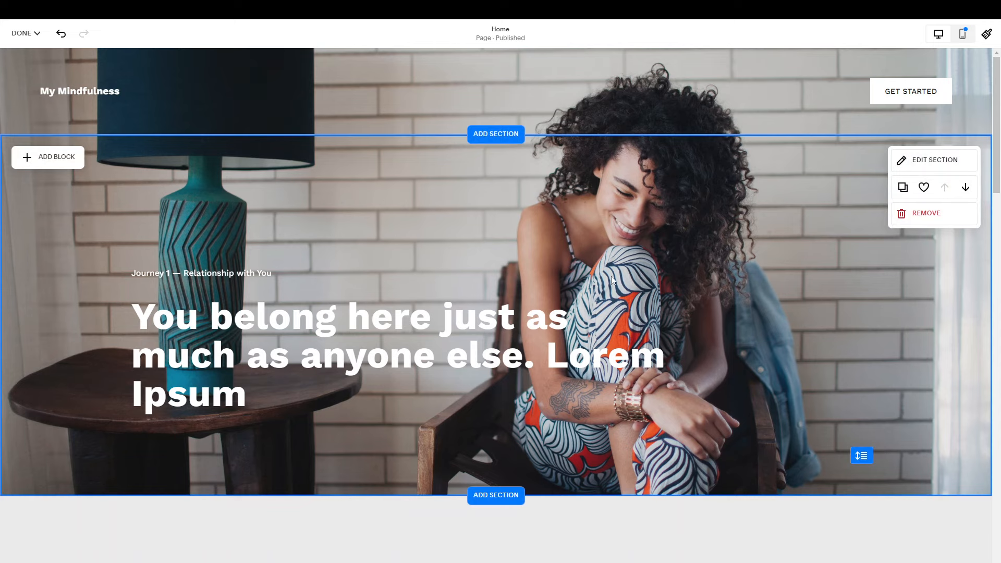
Step: Preview the home page in mobile view from header to footer and switch back to desktop view
{"action": "scroll", "coordinate": [586, 392], "scroll_direction": "down", "scroll_amount": 10}
{"action": "scroll", "coordinate": [730, 261], "scroll_direction": "up", "scroll_amount": 10}
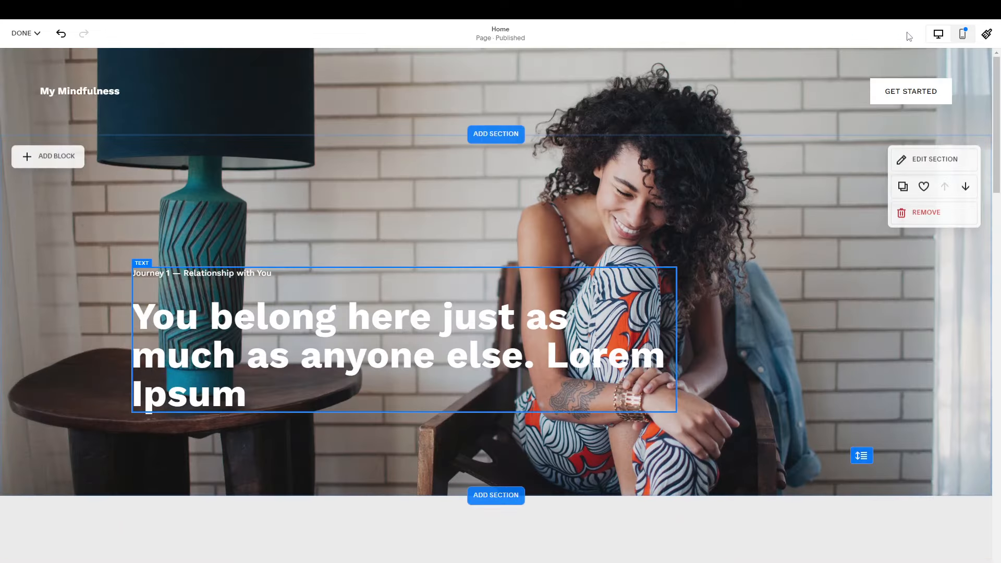
{"action": "left_click", "coordinate": [964, 34]}
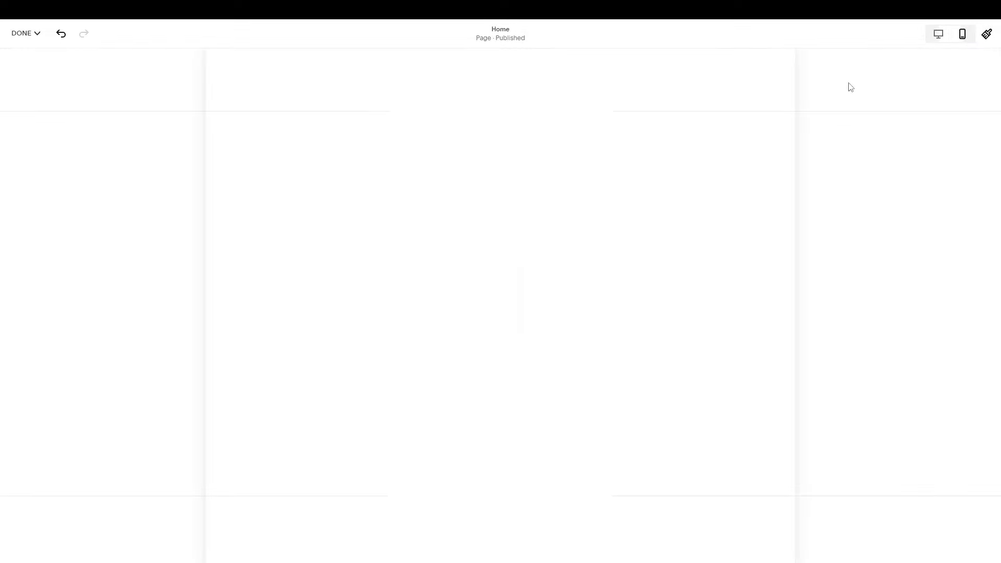
{"action": "scroll", "coordinate": [484, 361], "scroll_direction": "down", "scroll_amount": 15}
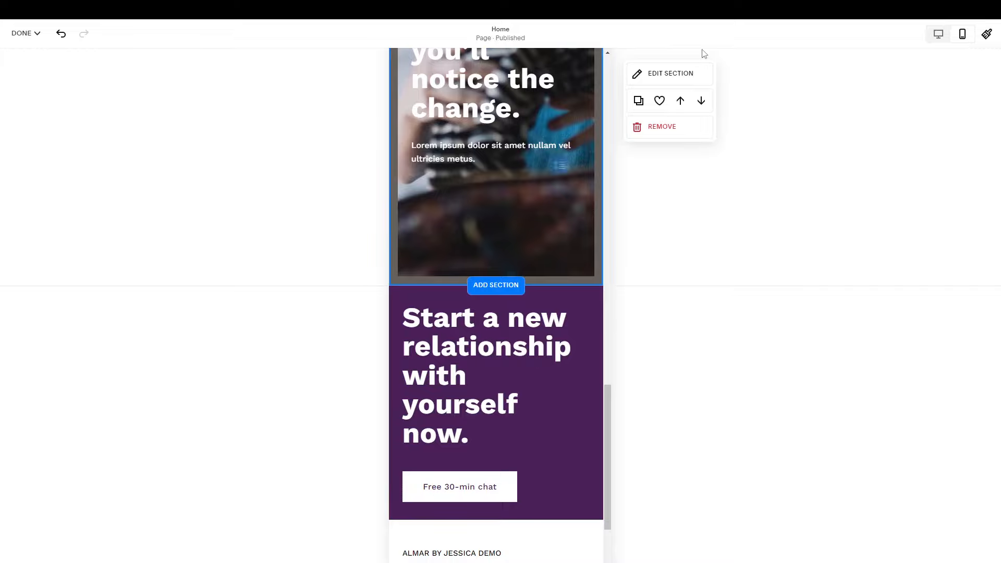
{"action": "left_click", "coordinate": [937, 34]}
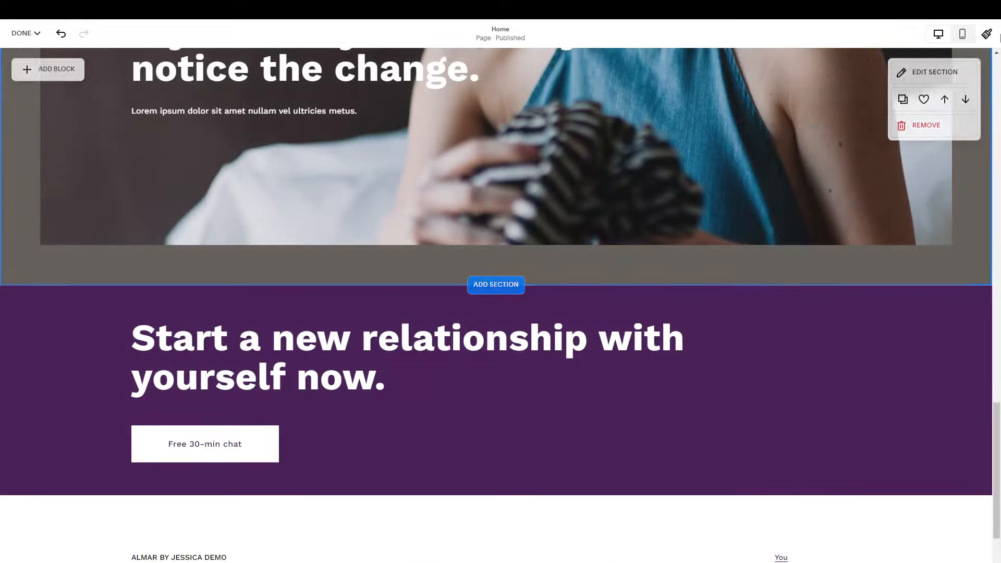
{"action": "left_click", "coordinate": [962, 34]}
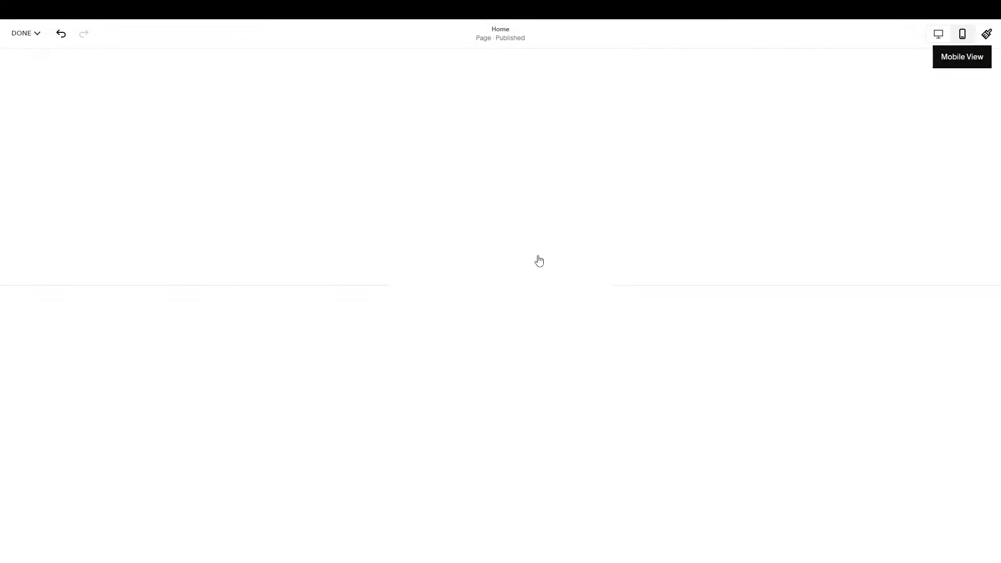
{"action": "scroll", "coordinate": [487, 418], "scroll_direction": "down", "scroll_amount": 3}
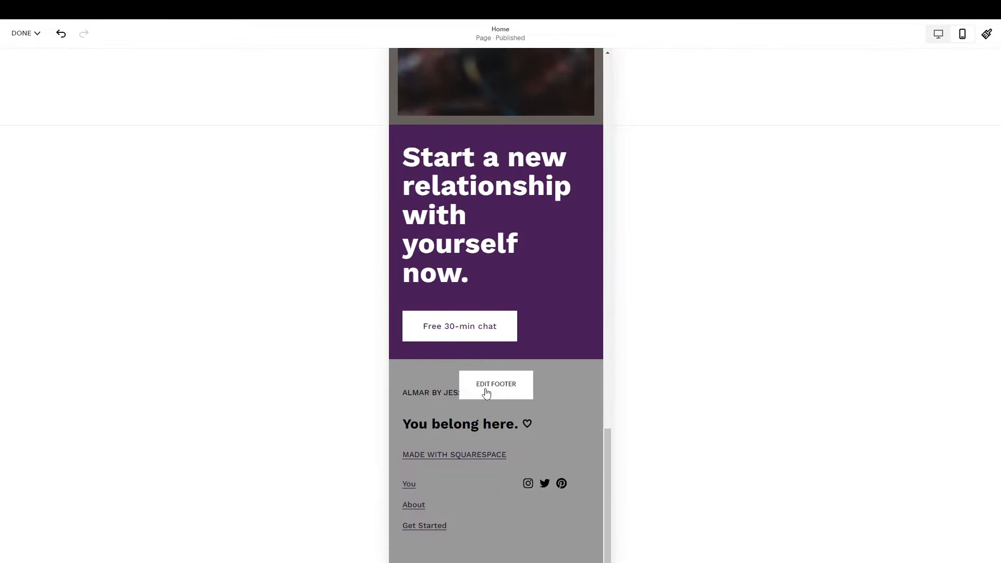
{"action": "scroll", "coordinate": [485, 397], "scroll_direction": "up", "scroll_amount": 8}
{"action": "scroll", "coordinate": [485, 387], "scroll_direction": "up", "scroll_amount": 10}
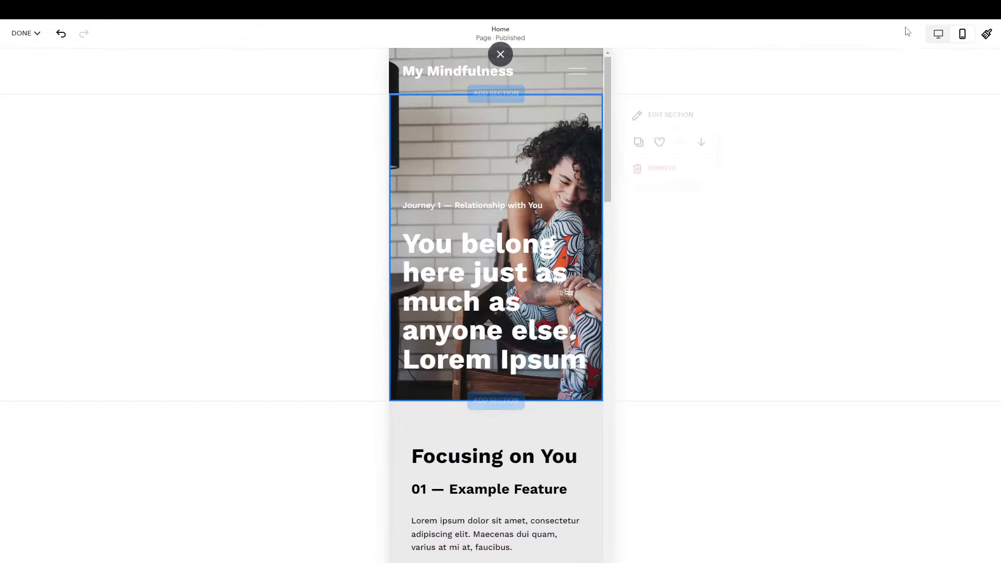
{"action": "left_click", "coordinate": [938, 37]}
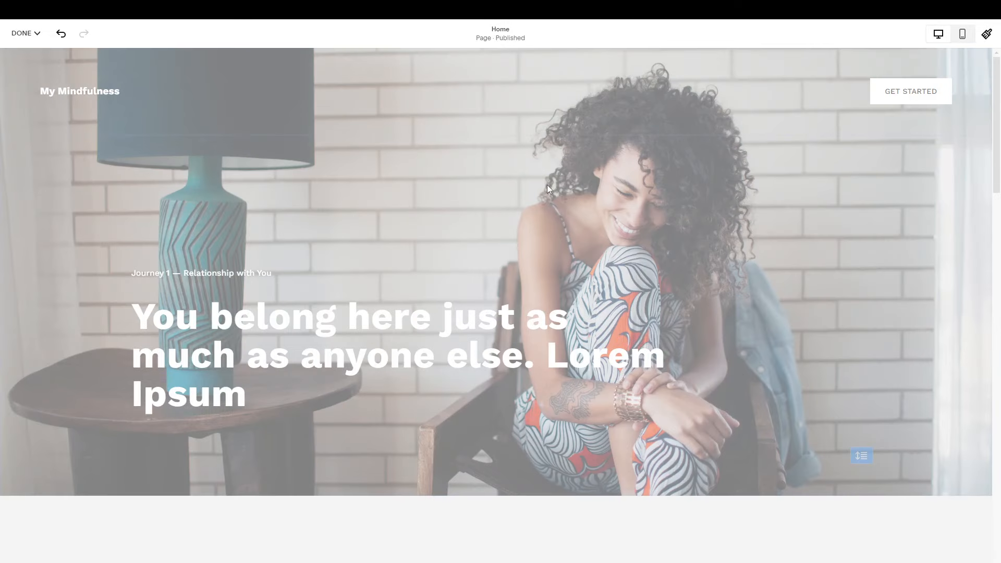
Step: Save the home page edits, exit the editor and check the saved page
{"action": "scroll", "coordinate": [437, 345], "scroll_direction": "down", "scroll_amount": 4}
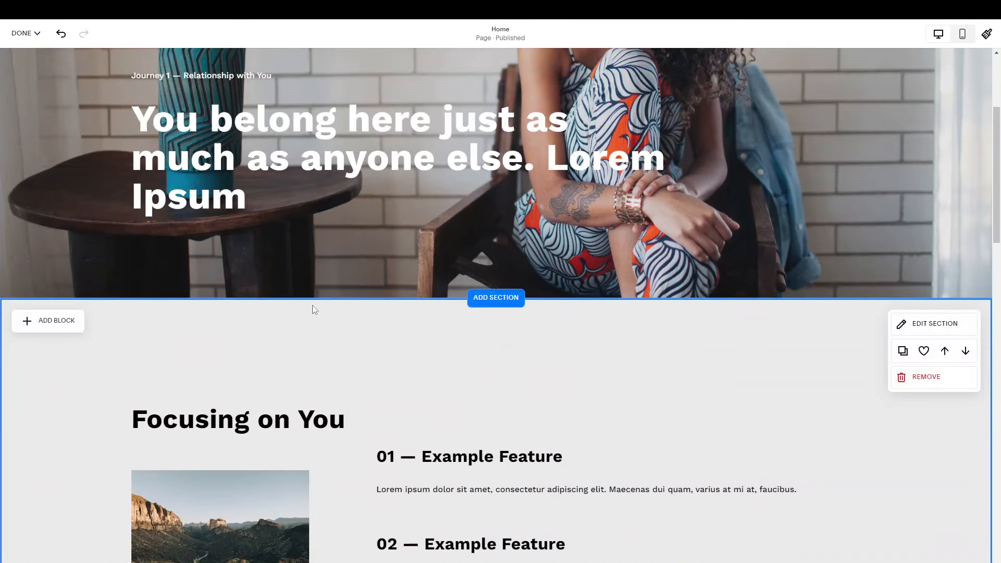
{"action": "left_click", "coordinate": [17, 33]}
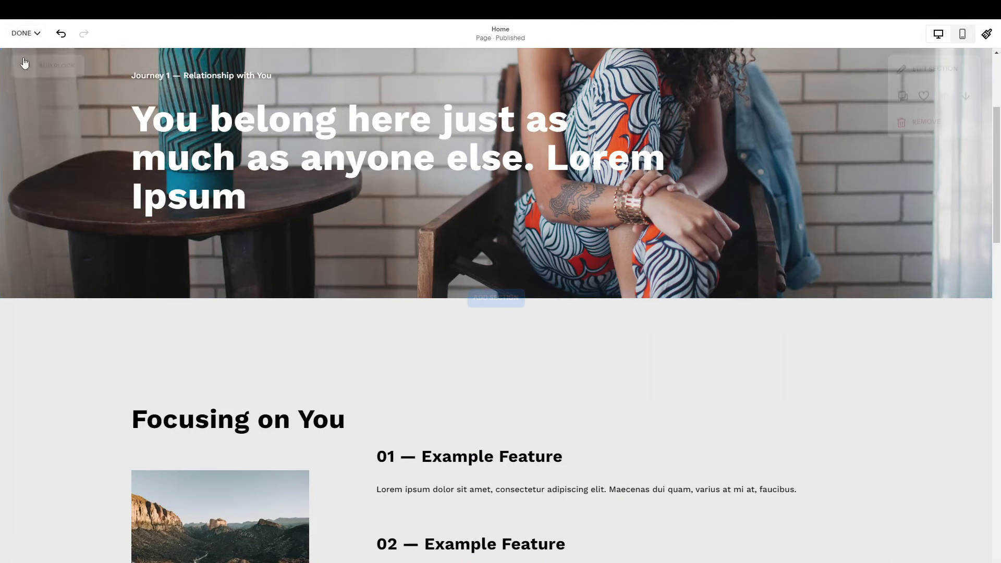
{"action": "left_click", "coordinate": [23, 65]}
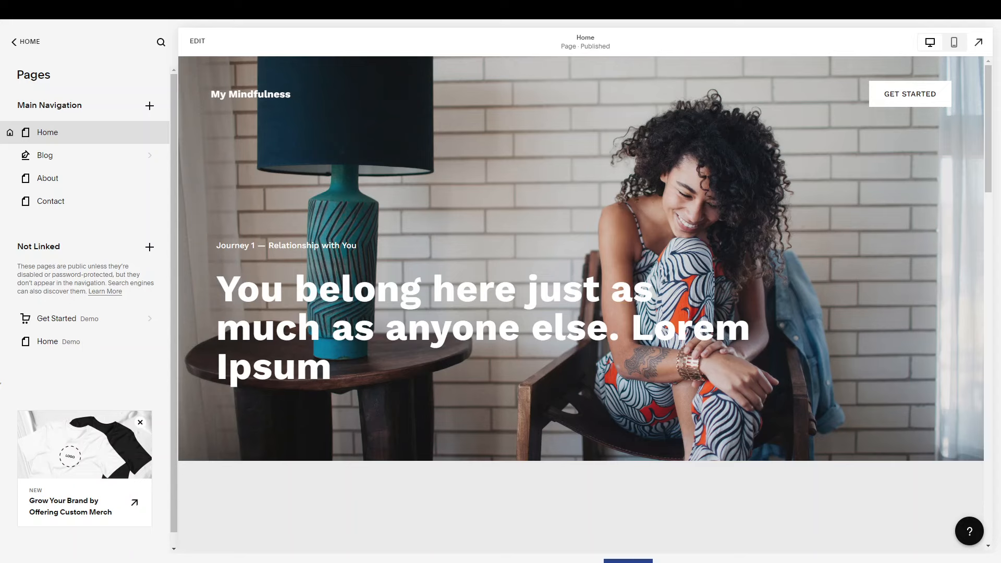
{"action": "scroll", "coordinate": [645, 361], "scroll_direction": "down", "scroll_amount": 15}
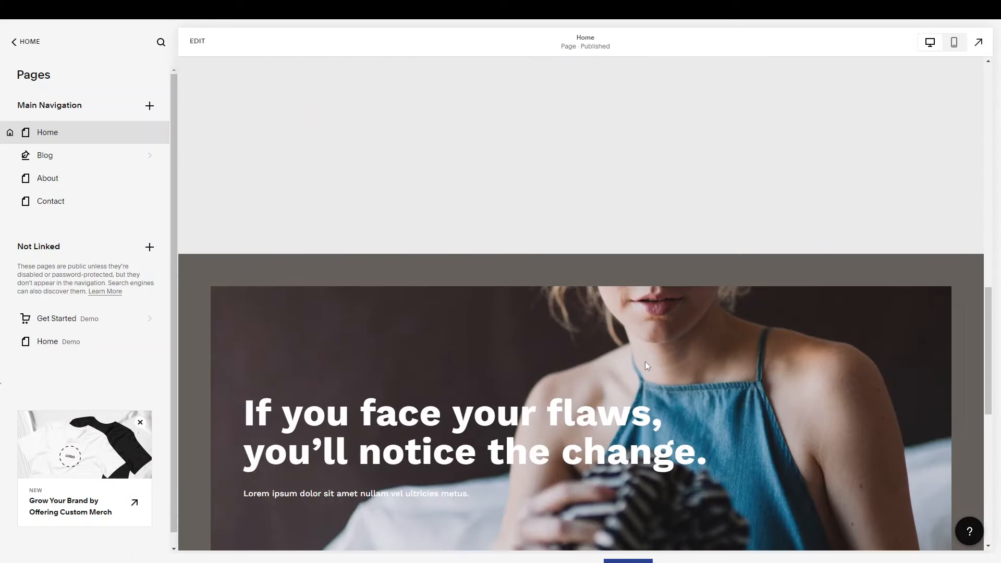
{"action": "scroll", "coordinate": [646, 363], "scroll_direction": "down", "scroll_amount": 3}
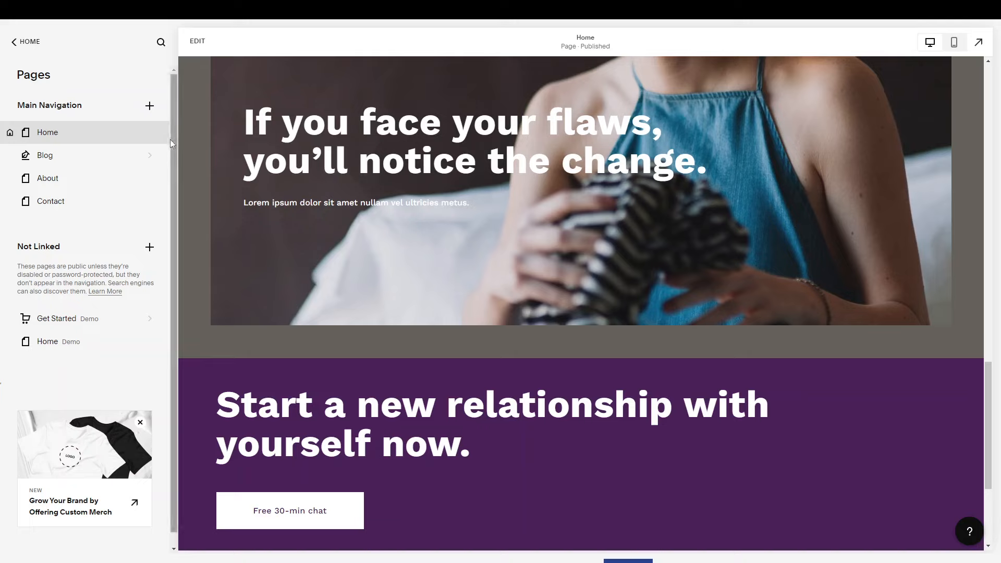
Step: Add a Store page to the main navigation using the layout with the image banner and three products, and name it Shop
{"action": "left_click", "coordinate": [150, 107]}
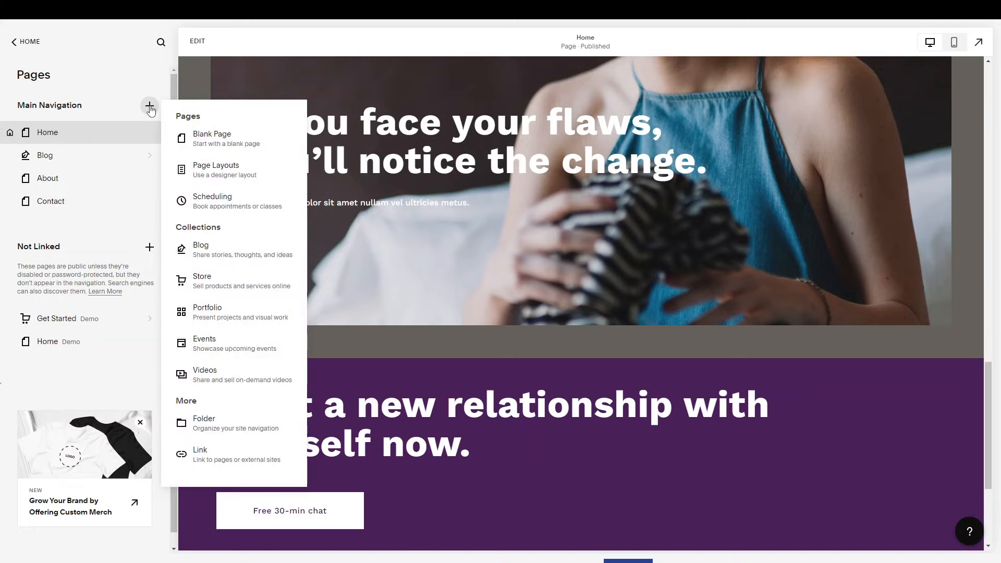
{"action": "left_click", "coordinate": [211, 289]}
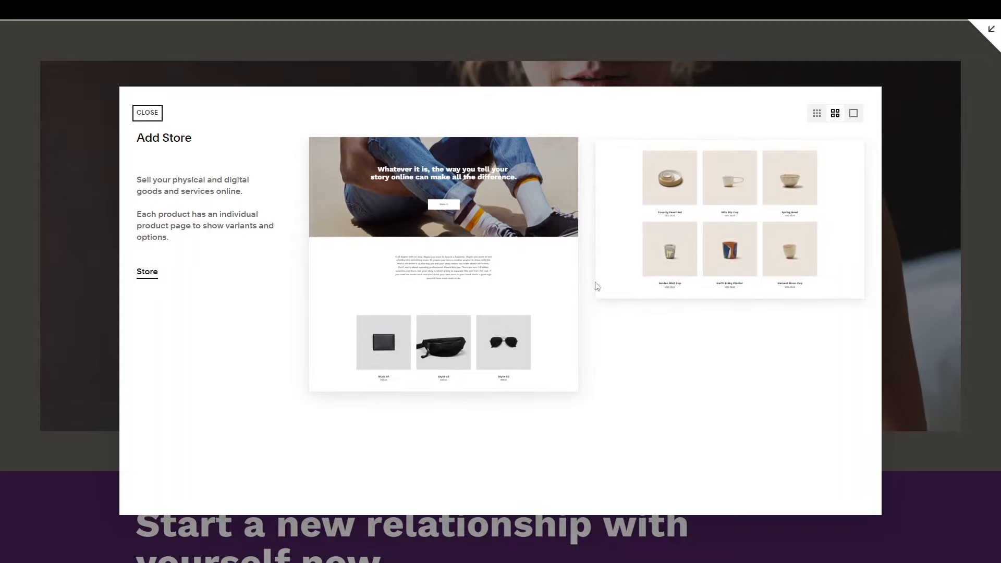
{"action": "left_click", "coordinate": [470, 310]}
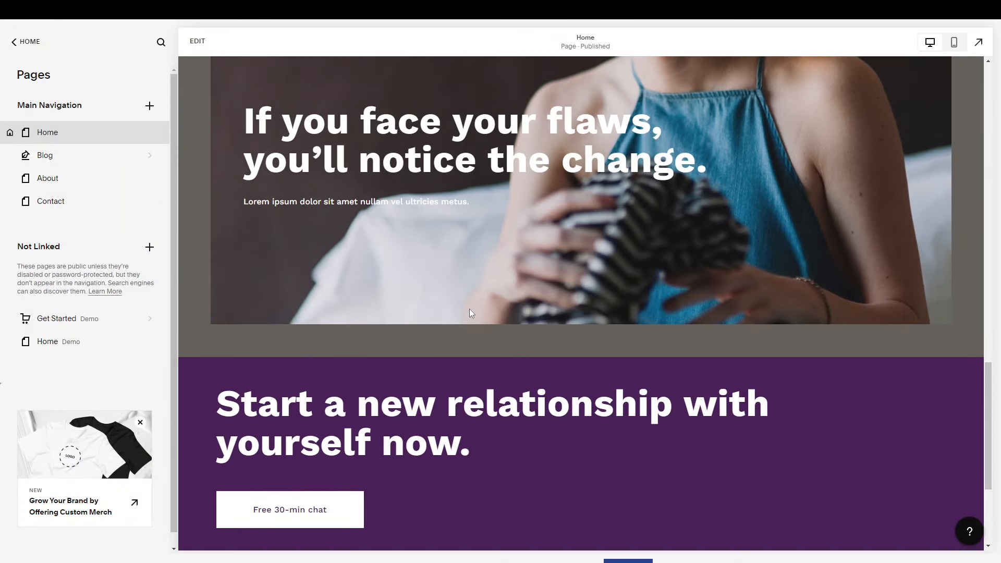
{"action": "type", "text": "Sh"}
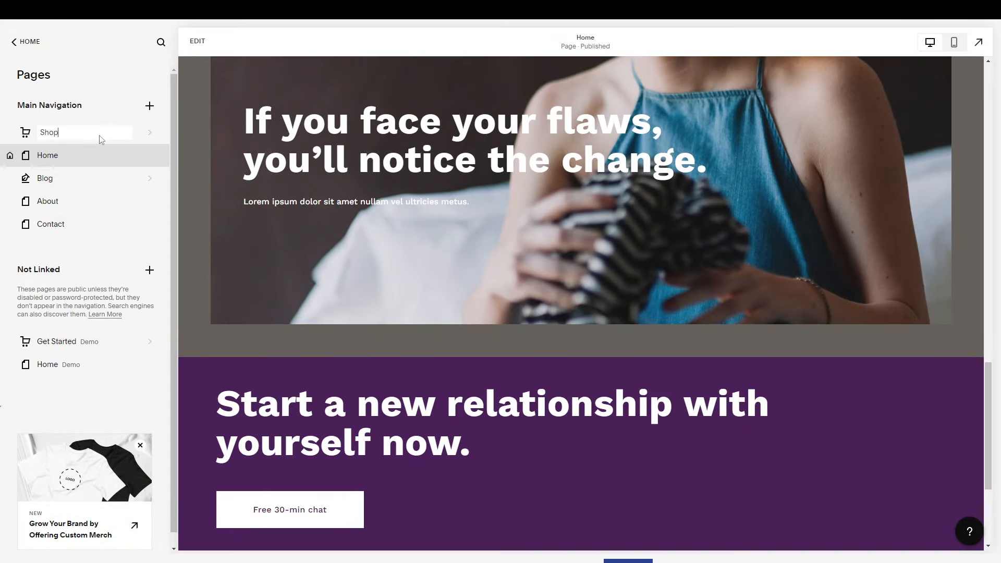
{"action": "type", "text": "op"}
{"action": "key", "text": "Return"}
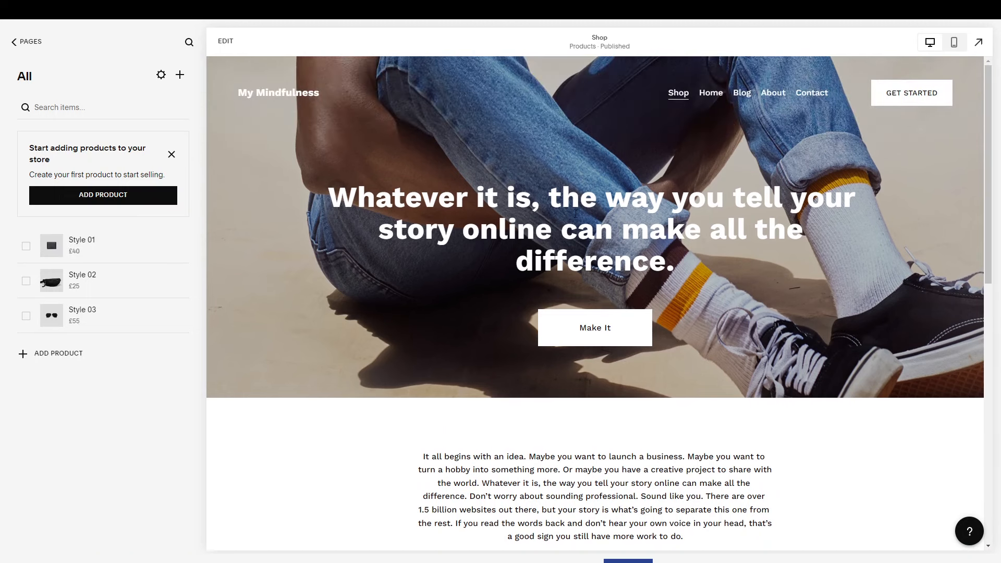
Step: Edit the Shop page and apply the Bright 2 color theme to the intro text section below the banner
{"action": "left_click", "coordinate": [230, 44]}
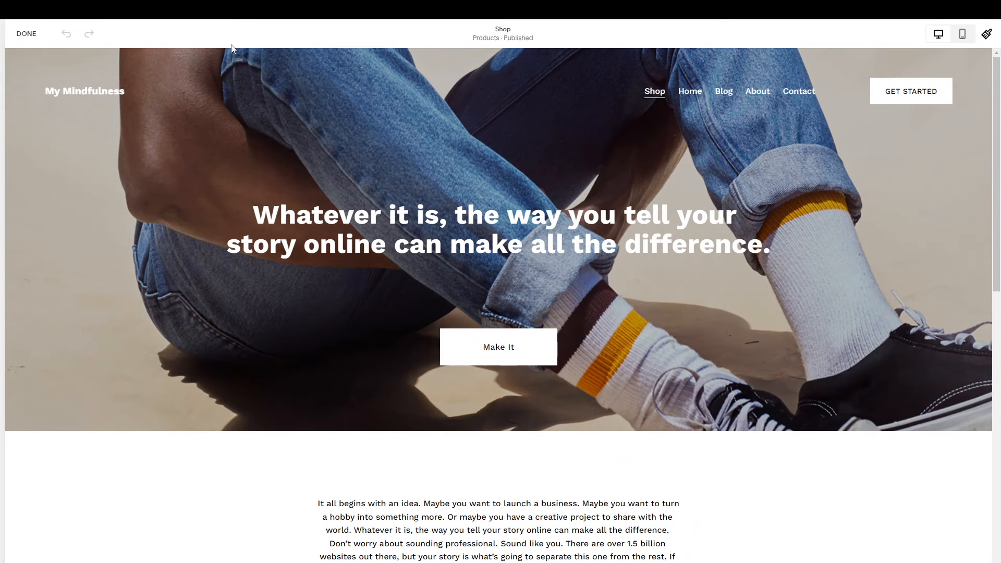
{"action": "left_click", "coordinate": [431, 228]}
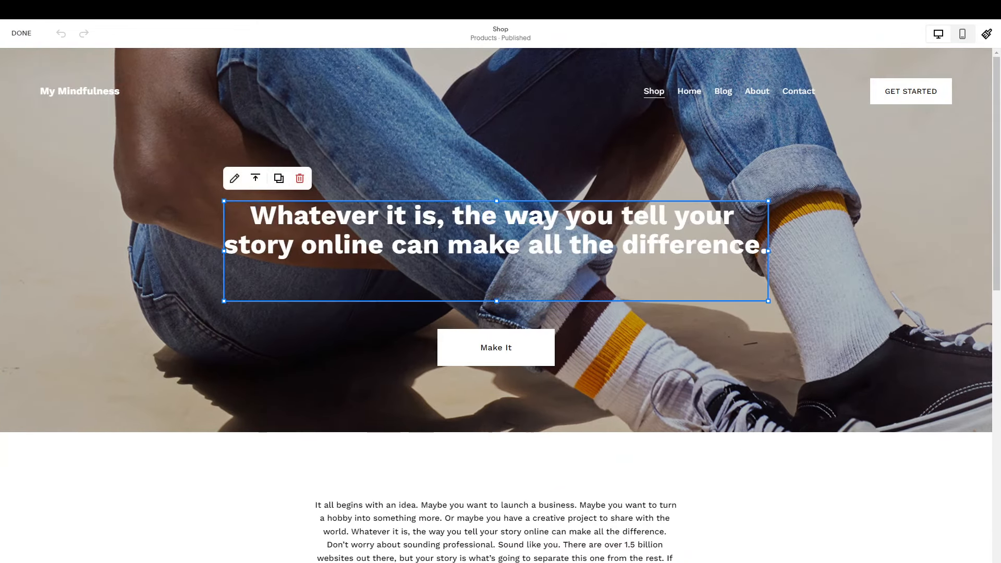
{"action": "scroll", "coordinate": [388, 405], "scroll_direction": "down", "scroll_amount": 7}
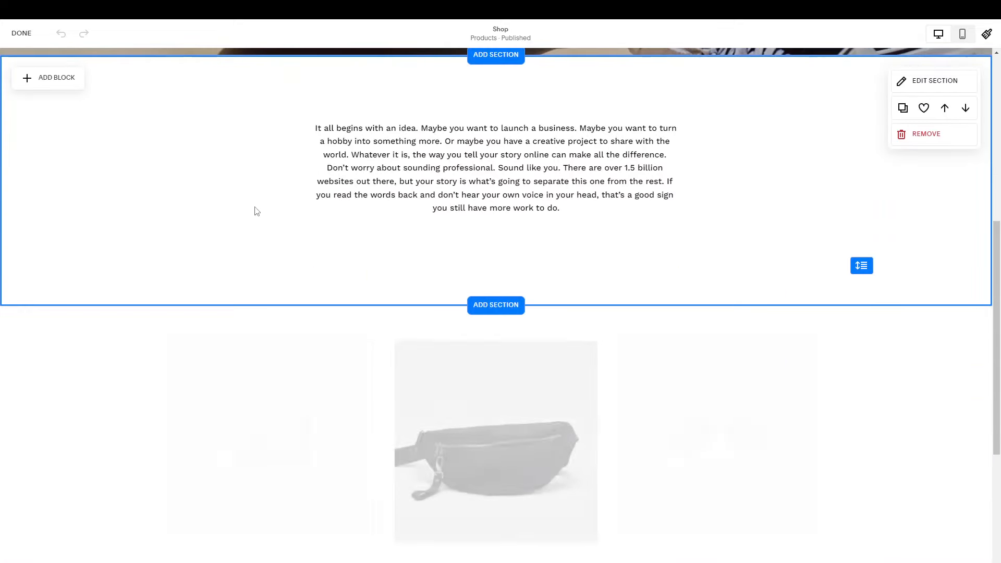
{"action": "scroll", "coordinate": [255, 211], "scroll_direction": "up", "scroll_amount": 1}
{"action": "left_click", "coordinate": [918, 132]}
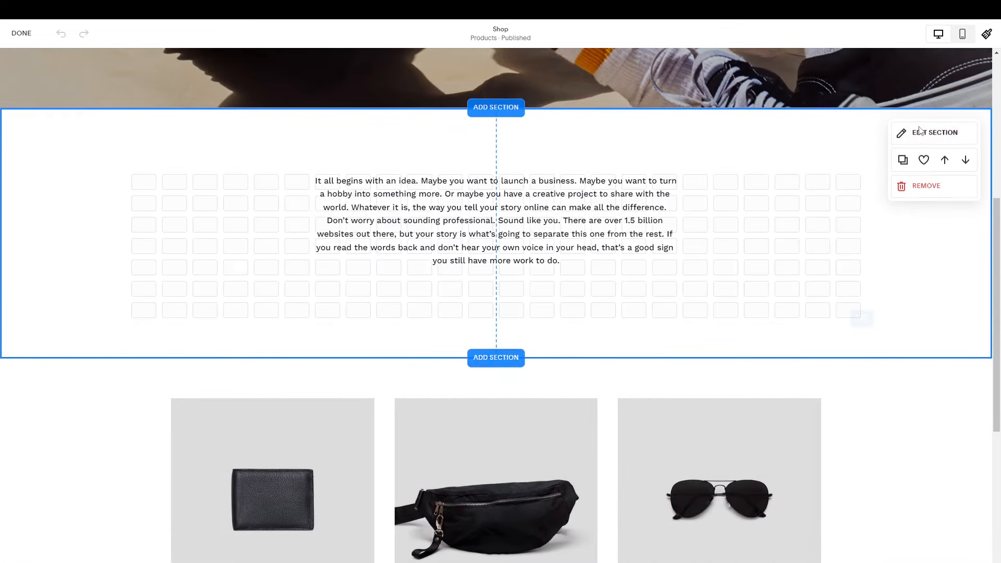
{"action": "left_click", "coordinate": [930, 126]}
{"action": "scroll", "coordinate": [894, 295], "scroll_direction": "down", "scroll_amount": 3}
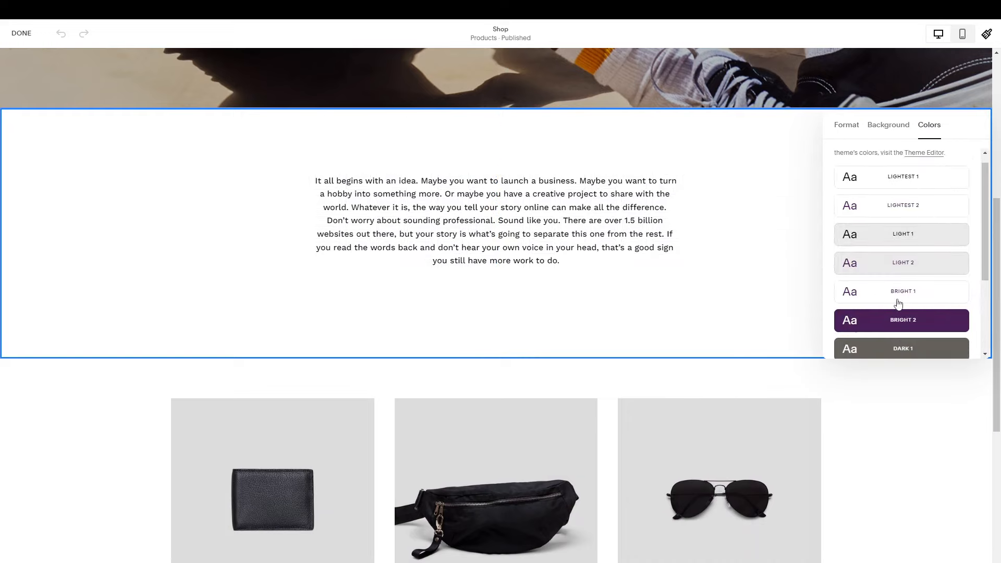
{"action": "left_click", "coordinate": [888, 266]}
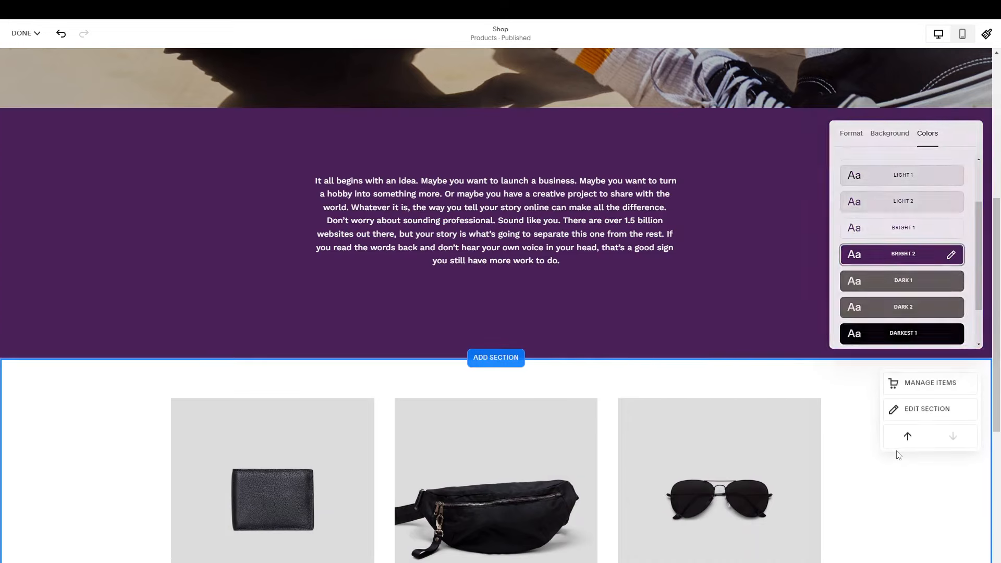
Step: Check the product section of the Shop page, save the page edits and exit the editor
{"action": "scroll", "coordinate": [899, 455], "scroll_direction": "down", "scroll_amount": 5}
{"action": "scroll", "coordinate": [897, 457], "scroll_direction": "down", "scroll_amount": 1}
{"action": "scroll", "coordinate": [664, 338], "scroll_direction": "up", "scroll_amount": 2}
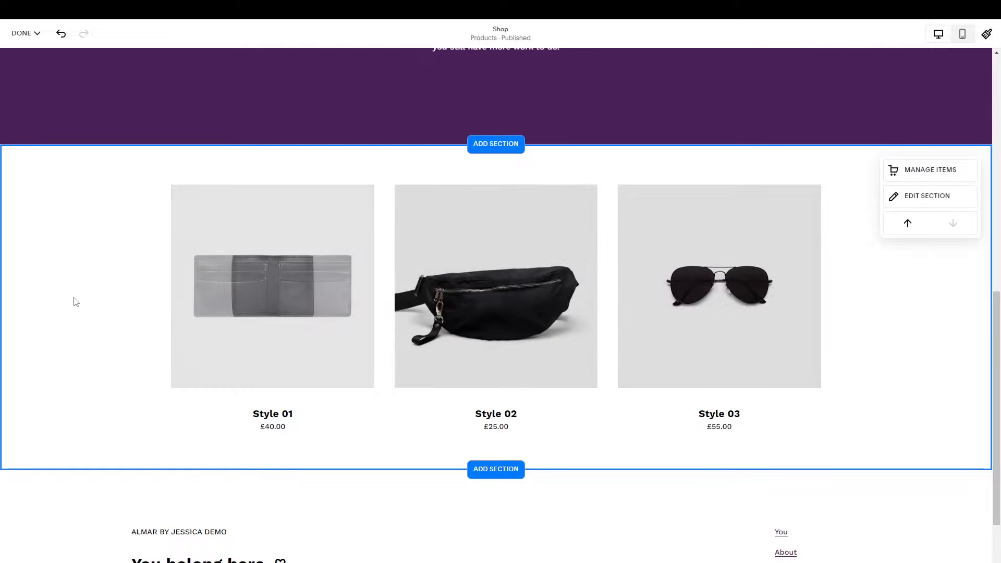
{"action": "left_click", "coordinate": [28, 33]}
{"action": "left_click", "coordinate": [21, 65]}
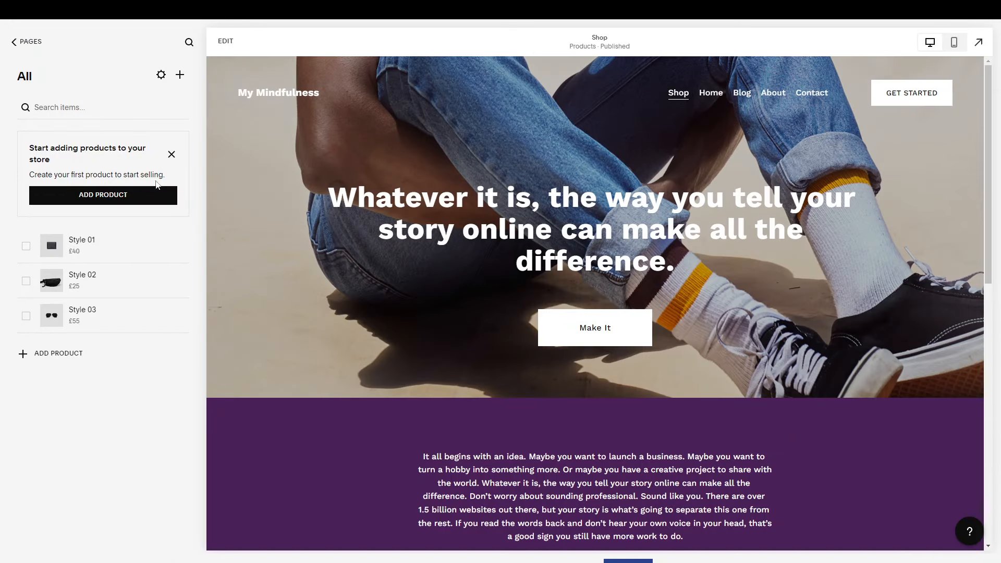
Step: Dismiss the detail page layout chooser and the add-products prompt, and delete the demo products Style 01, Style 02 and Style 03
{"action": "scroll", "coordinate": [554, 282], "scroll_direction": "down", "scroll_amount": 15}
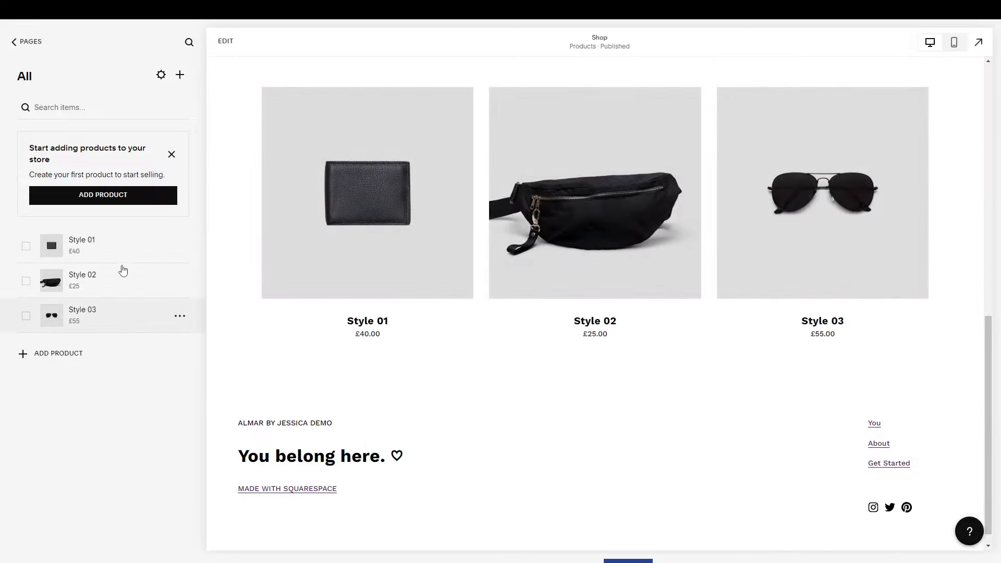
{"action": "left_click", "coordinate": [27, 247]}
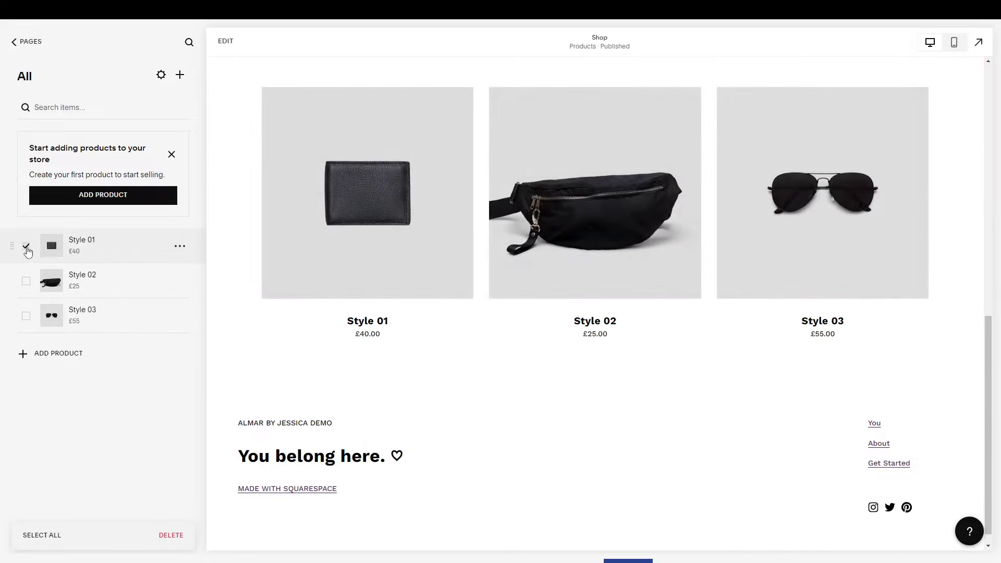
{"action": "left_click", "coordinate": [26, 281]}
{"action": "left_click", "coordinate": [27, 316]}
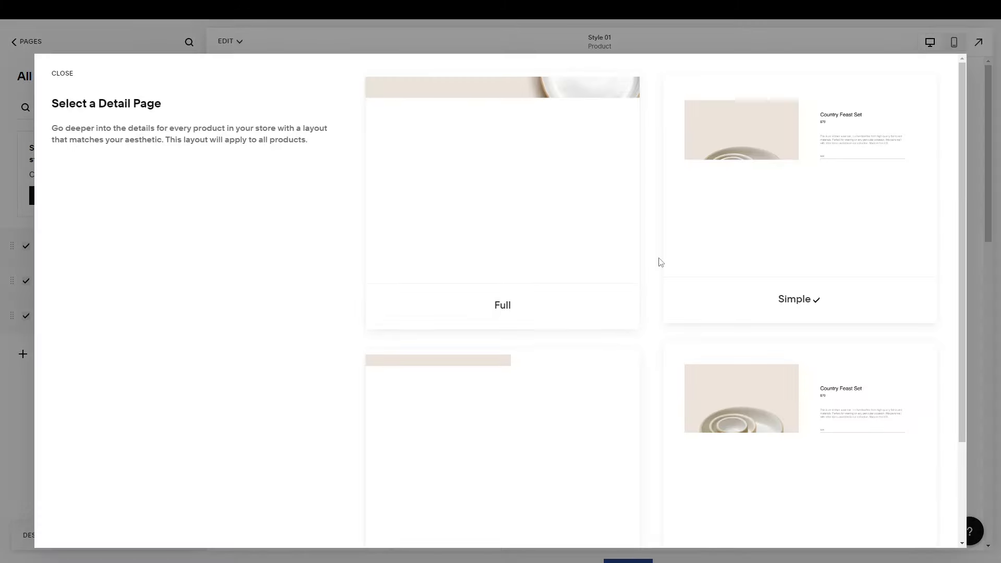
{"action": "left_click", "coordinate": [58, 73]}
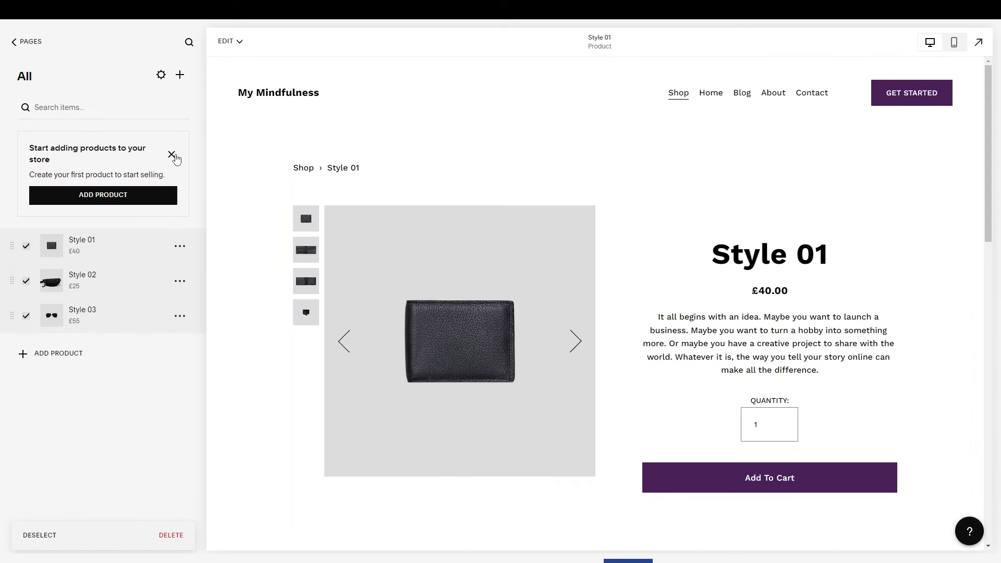
{"action": "left_click", "coordinate": [172, 155]}
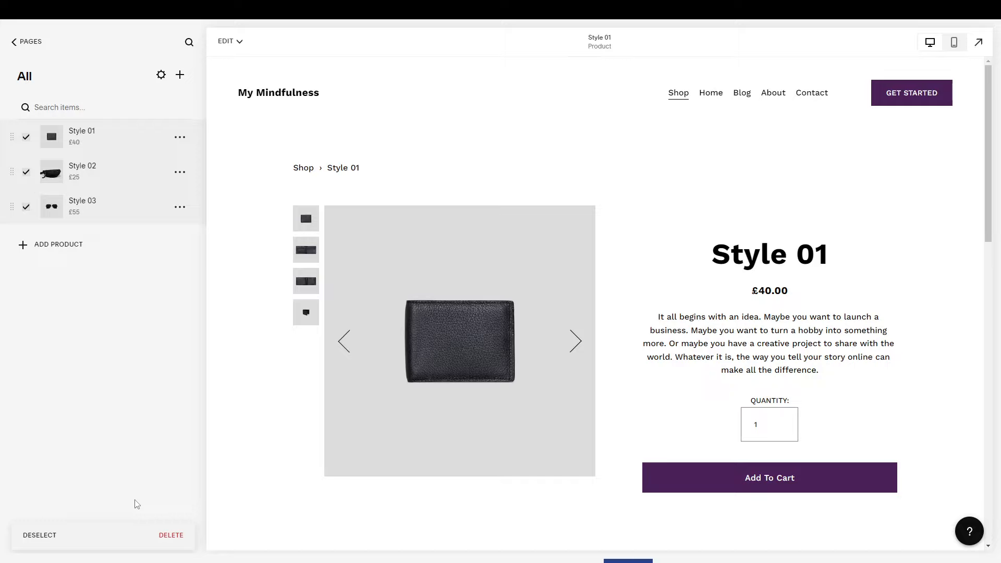
{"action": "left_click", "coordinate": [170, 535]}
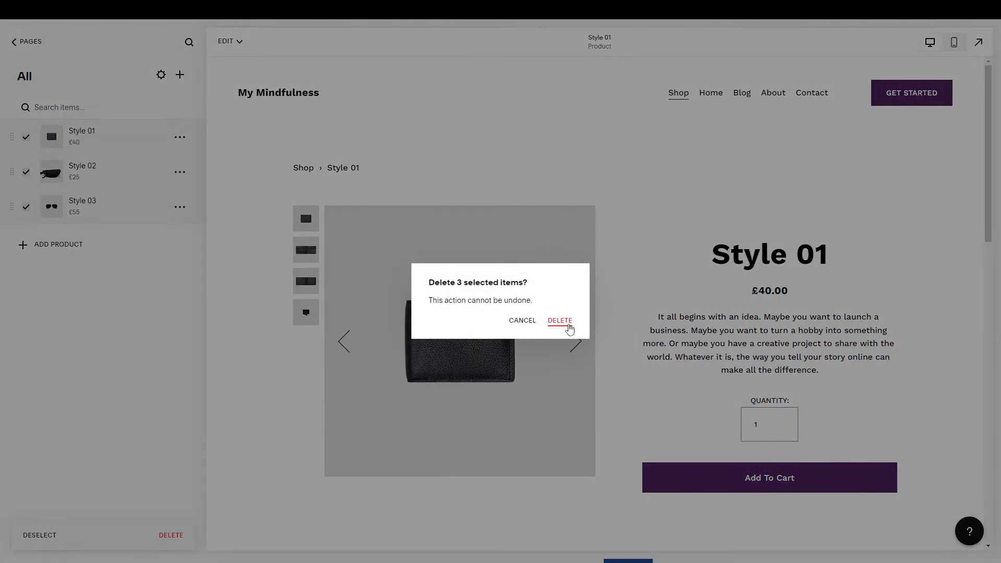
{"action": "left_click", "coordinate": [569, 326]}
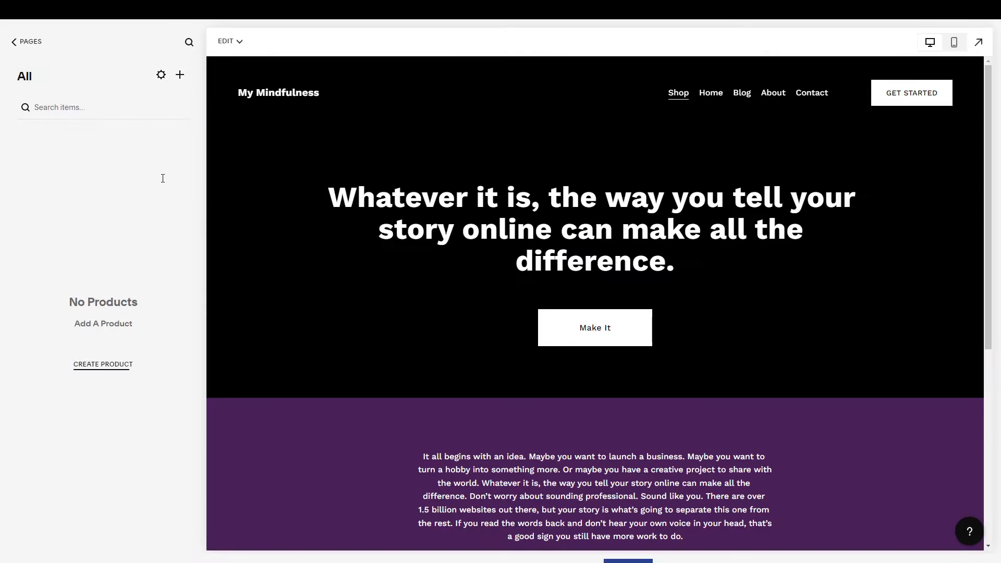
Step: Create a physical product for the Shop page and name it Natural Face Scrub
{"action": "scroll", "coordinate": [365, 313], "scroll_direction": "down", "scroll_amount": 6}
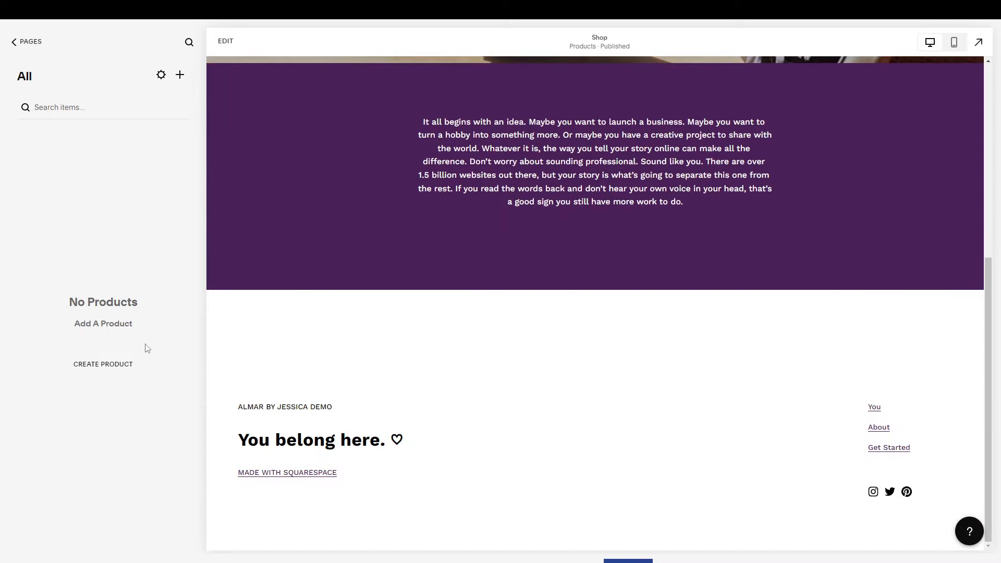
{"action": "left_click", "coordinate": [118, 368]}
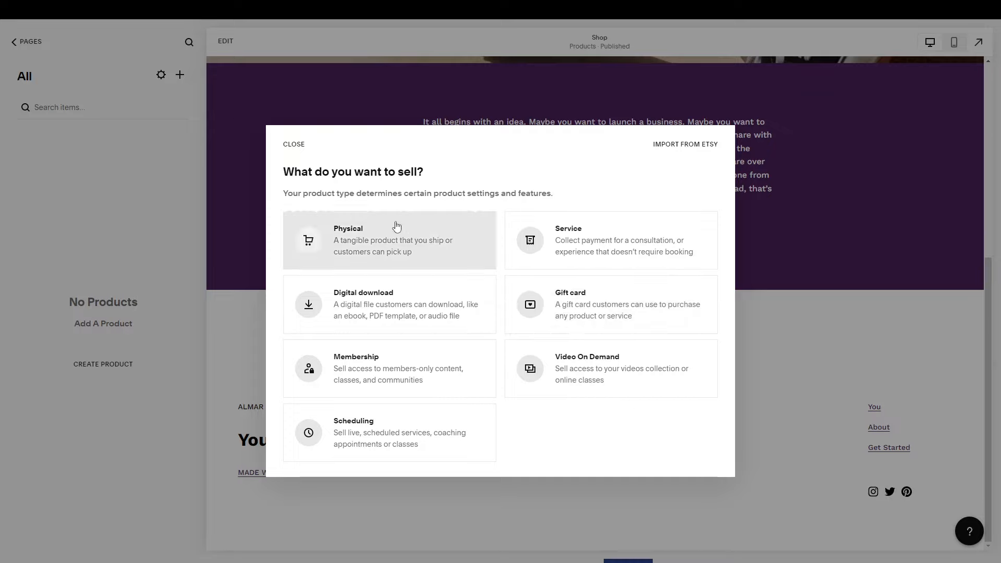
{"action": "left_click", "coordinate": [378, 244]}
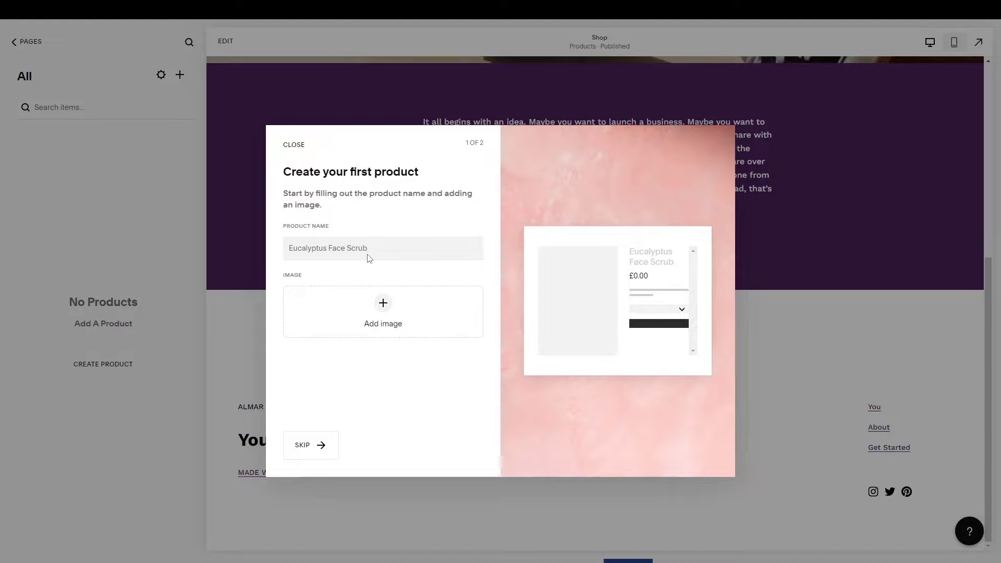
{"action": "left_click", "coordinate": [336, 256]}
{"action": "type", "text": "Natur"}
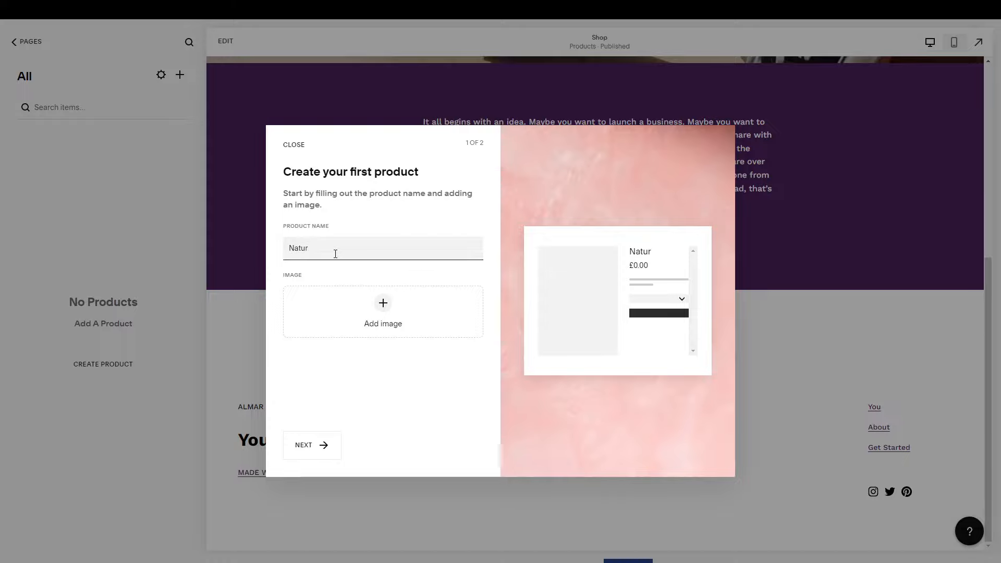
{"action": "key", "text": "BackSpace"}
{"action": "key", "text": "BackSpace"}
{"action": "key", "text": "BackSpace"}
{"action": "key", "text": "BackSpace"}
{"action": "type", "text": "Scrub"}
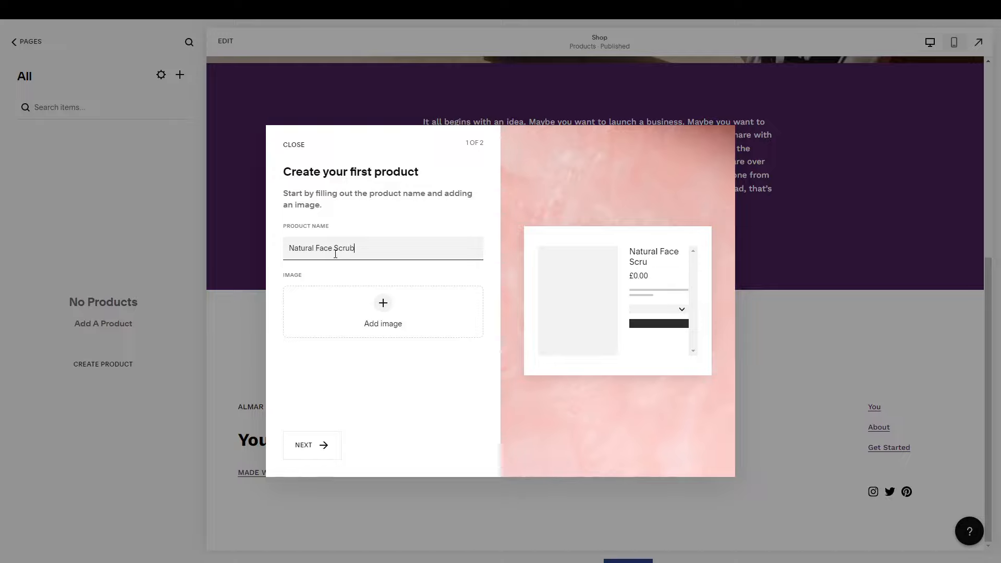
{"action": "left_click", "coordinate": [386, 303]}
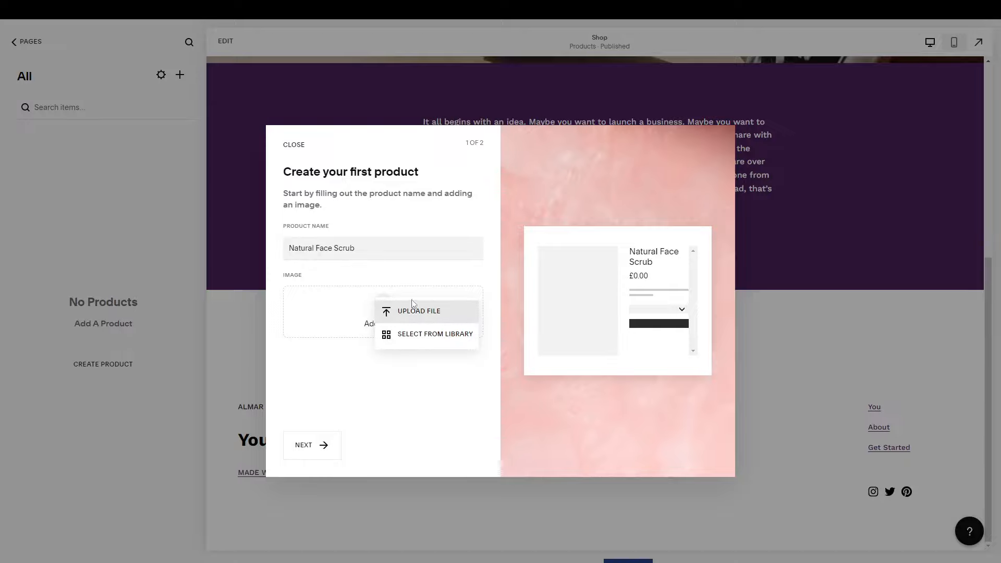
{"action": "left_click", "coordinate": [405, 334]}
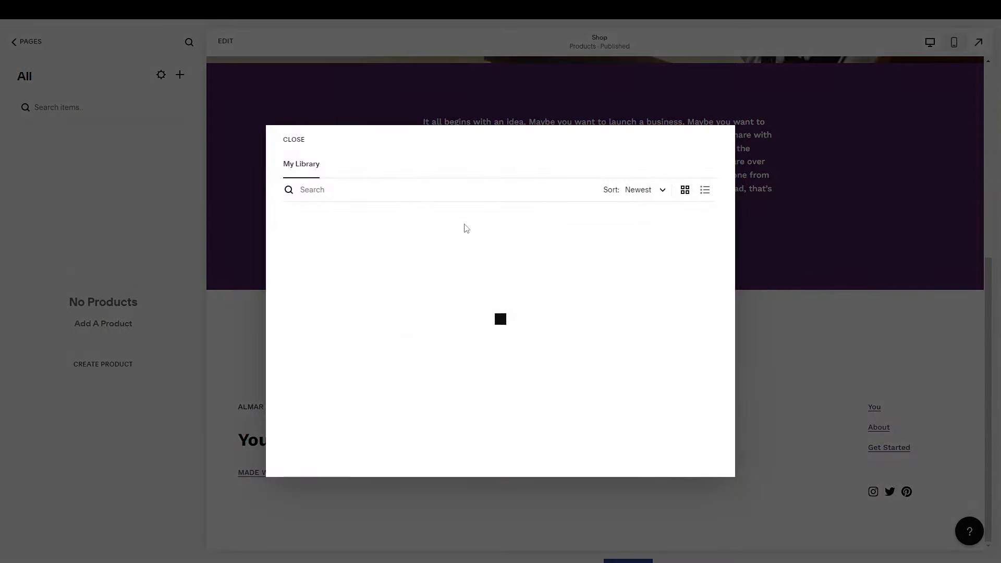
{"action": "left_click", "coordinate": [371, 280]}
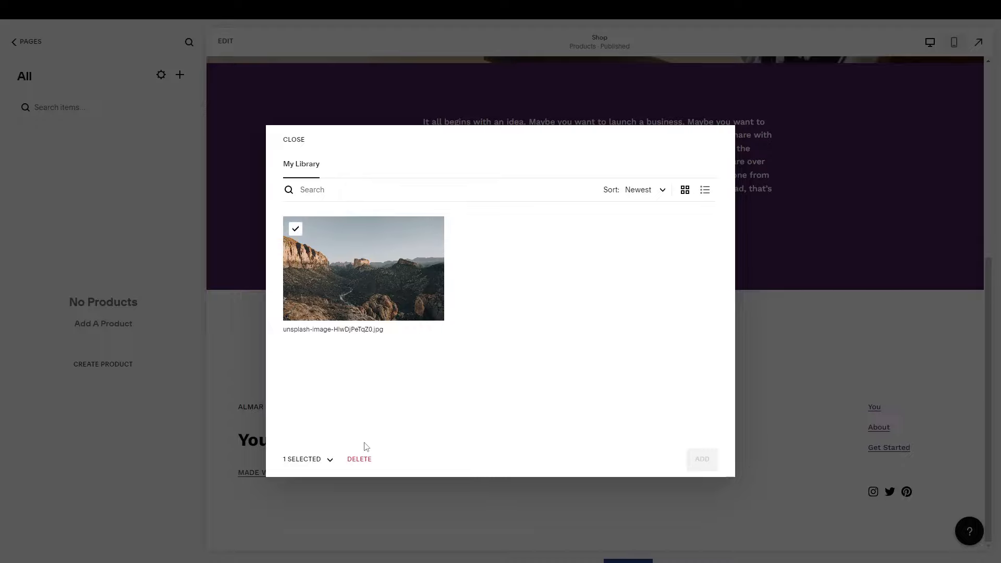
{"action": "left_click", "coordinate": [313, 460]}
{"action": "left_click", "coordinate": [312, 429]}
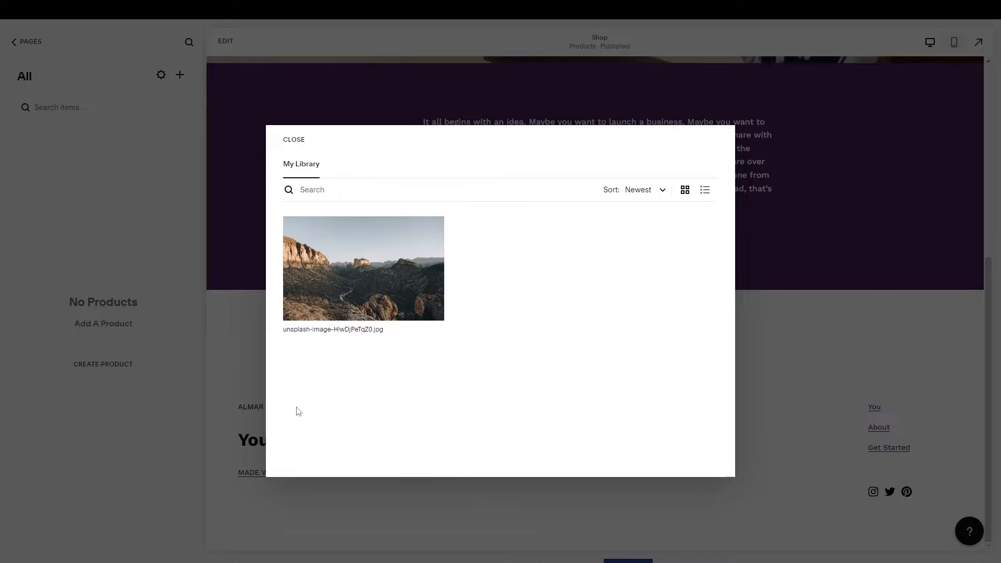
{"action": "left_click", "coordinate": [296, 229]}
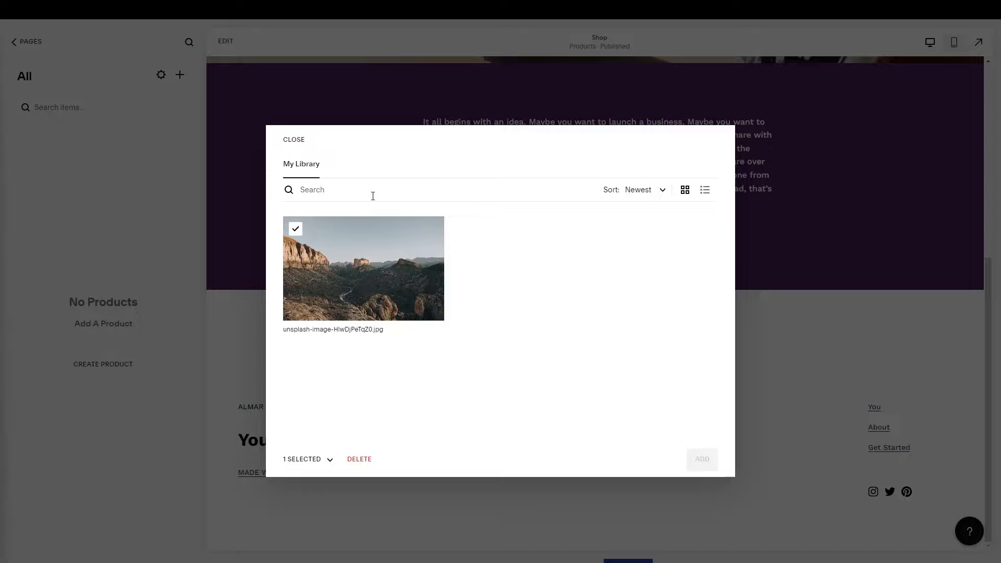
{"action": "left_click", "coordinate": [286, 146]}
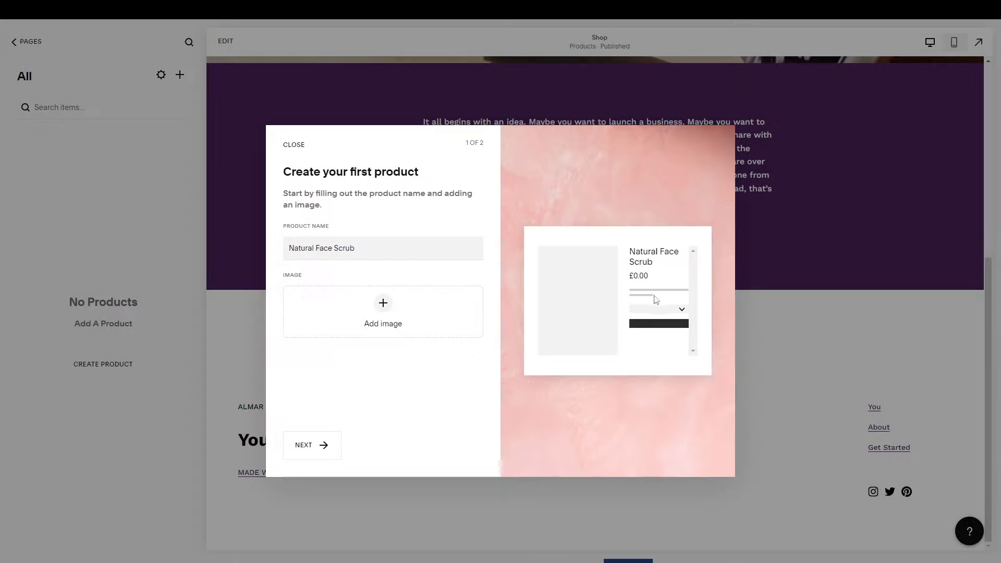
Step: Upload the hand cream photo from the Downloads folder as the Natural Face Scrub product image
{"action": "left_click", "coordinate": [380, 308]}
{"action": "left_click", "coordinate": [417, 312]}
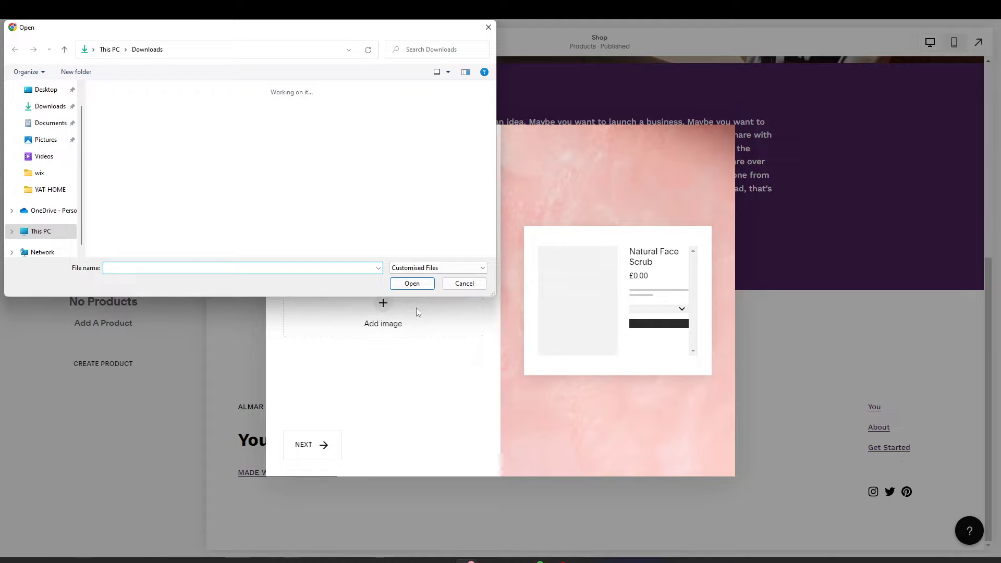
{"action": "left_click", "coordinate": [132, 145]}
{"action": "left_click", "coordinate": [412, 283]}
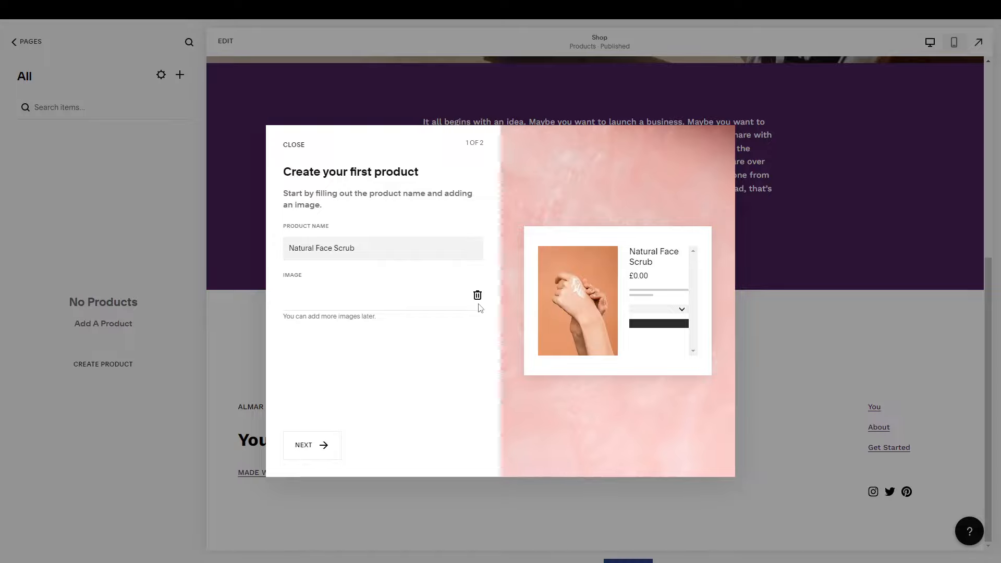
Step: Continue to the inventory setup of Natural Face Scrub and set its price to £15.00
{"action": "left_click", "coordinate": [303, 448]}
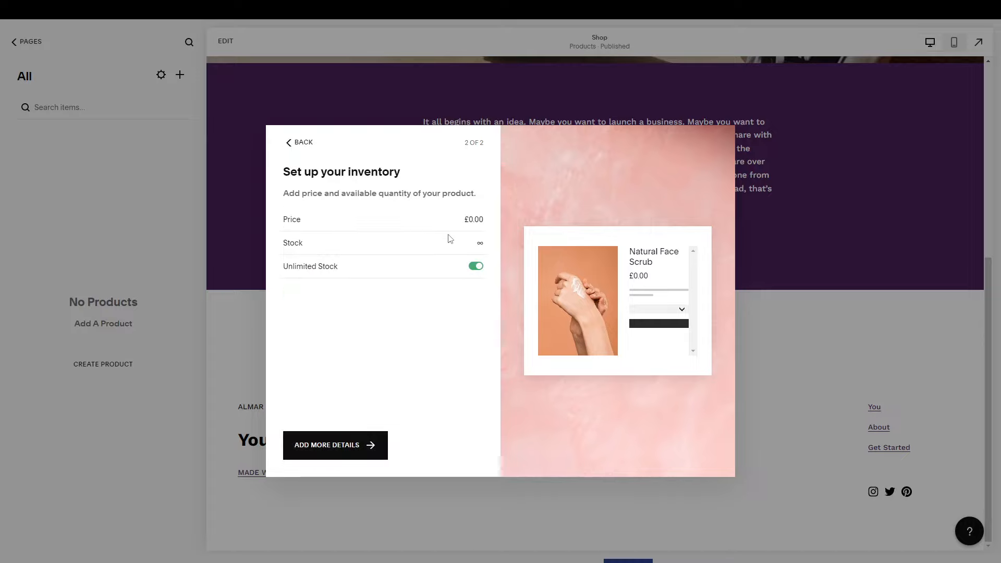
{"action": "left_click", "coordinate": [474, 223]}
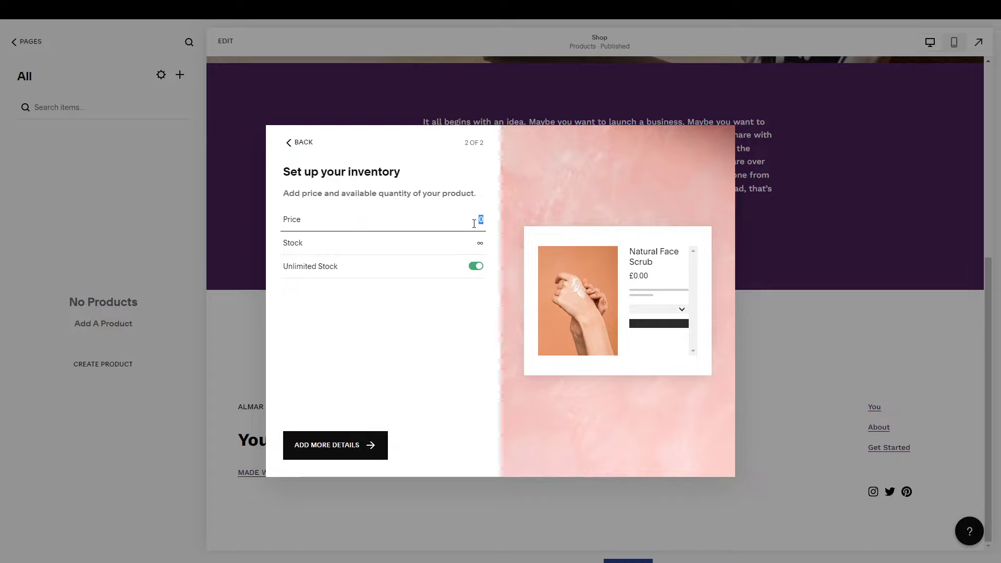
{"action": "type", "text": "15"}
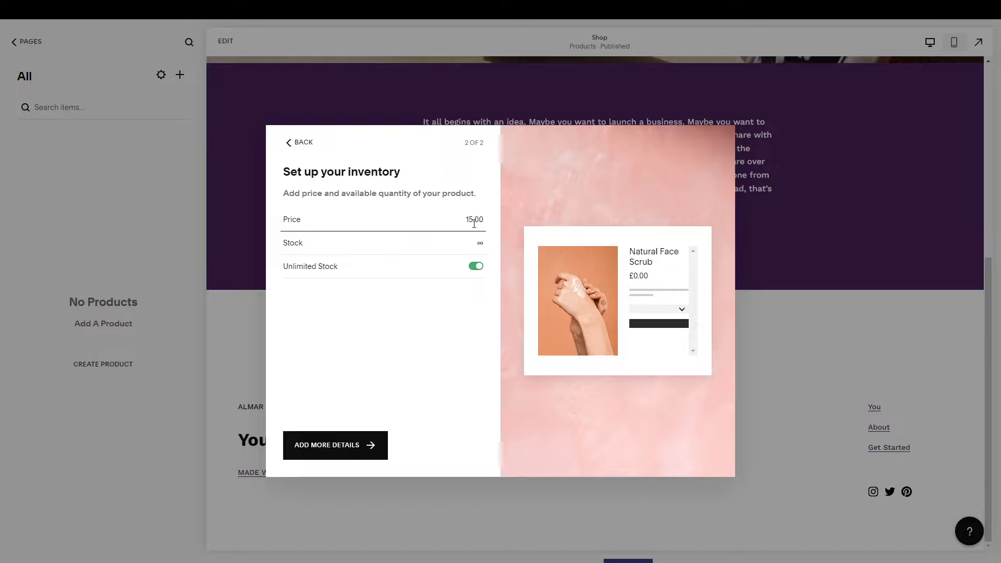
Step: Turn off unlimited stock, set the stock to 15 and continue to the product's detailed settings
{"action": "left_click", "coordinate": [480, 241]}
{"action": "left_click", "coordinate": [477, 268]}
{"action": "double_click", "coordinate": [476, 248]}
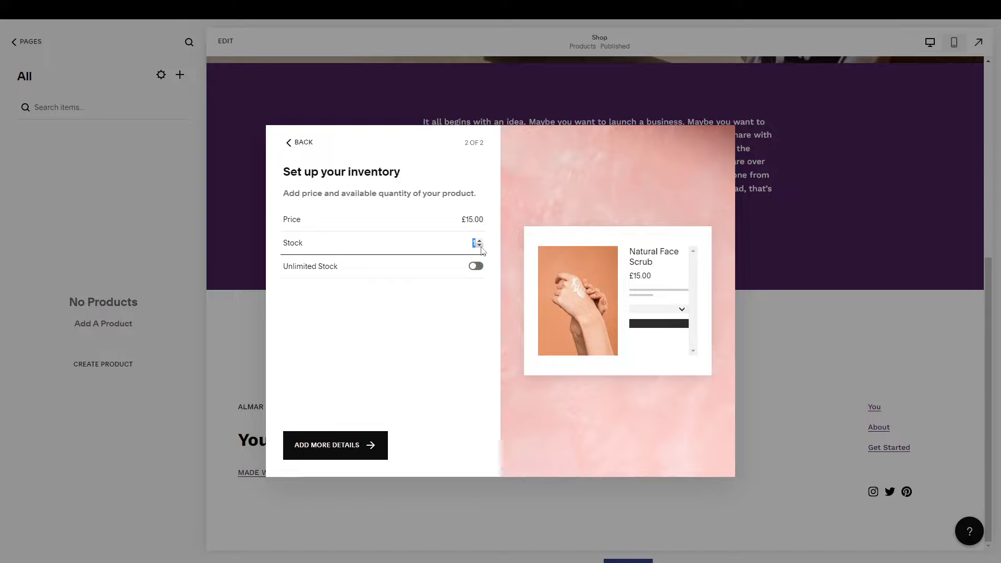
{"action": "type", "text": "15"}
{"action": "left_click", "coordinate": [469, 400]}
{"action": "left_click", "coordinate": [364, 447]}
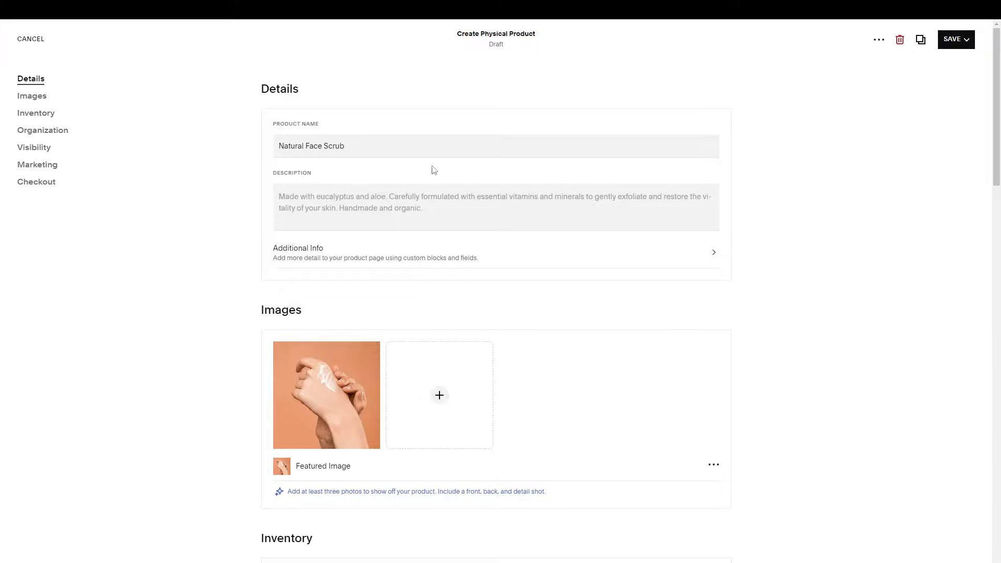
Step: Fill the description of Natural Face Scrub with a paragraph of lorem ipsum placeholder text
{"action": "left_click", "coordinate": [325, 195]}
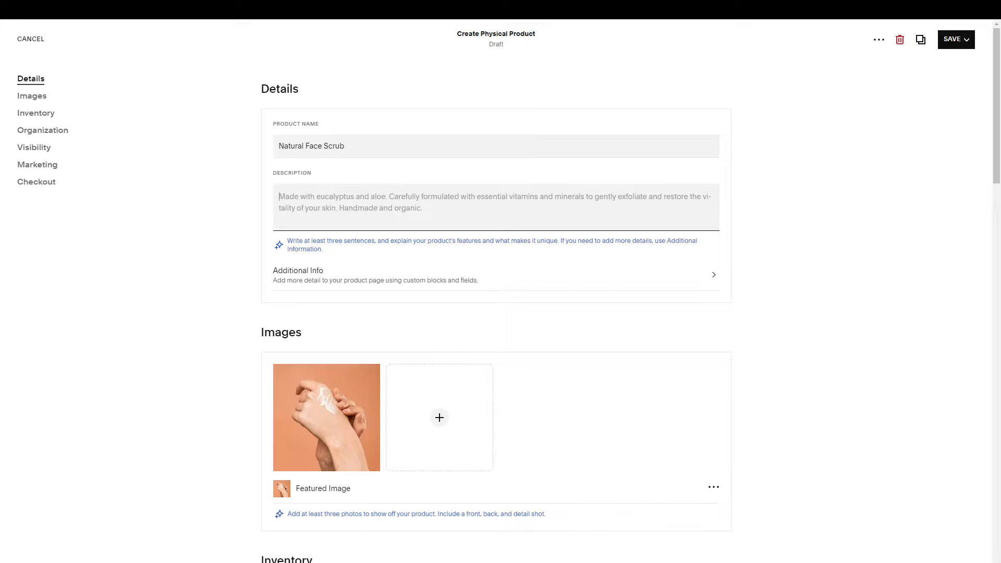
{"action": "left_click", "coordinate": [516, 212]}
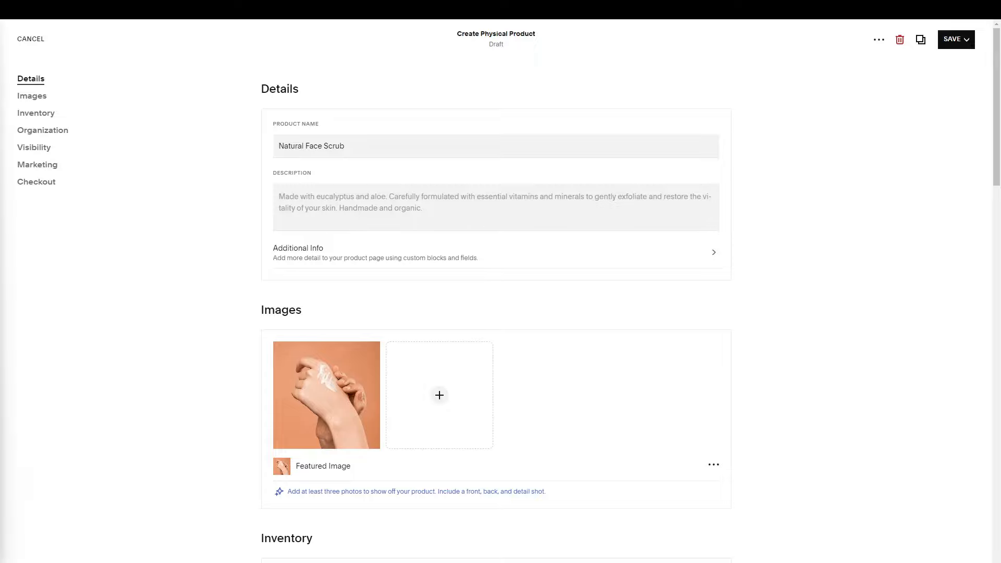
{"action": "left_click", "coordinate": [314, 200]}
{"action": "type", "text": "Lorem ipsum dolor sit amet, consectetur adipiscing elit. Pellentesque et finibus ante. Sed odio sapien, tristique sit amet diam et, ornare imperdiet leo. Aliquam fringilla dapibus mi non cursus. In iaculis arcu eu dignissim pharetra. Nam vitae ipsum tristique, porta libero semper, vehicula purus. Mauris eu finibus lectus. Nulla in velit mauris. Vivamus id ullamcorper nibh. Sed bibendum nulla vitae ante fringilla, nec dignissim nisl auctor."}
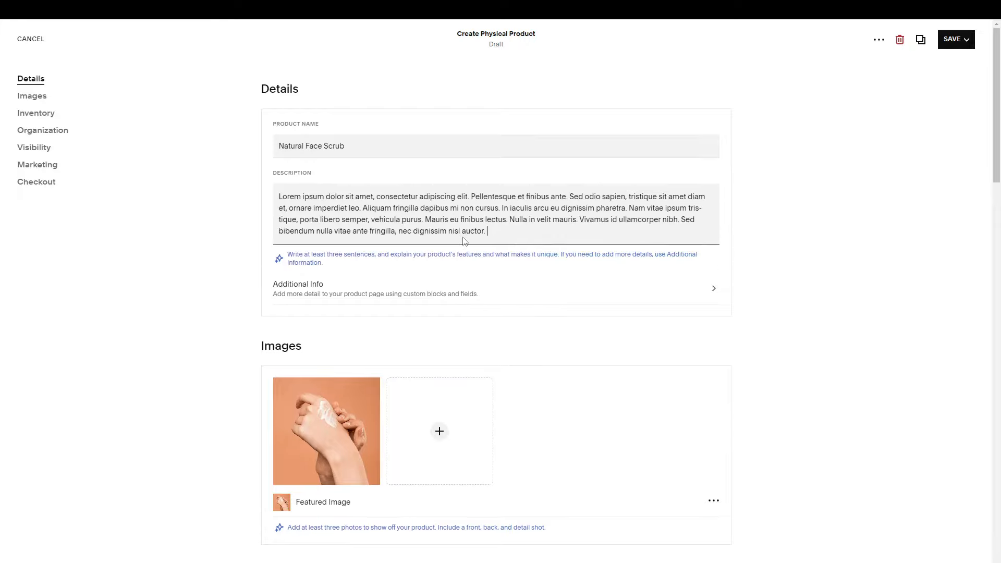
{"action": "left_click", "coordinate": [524, 292]}
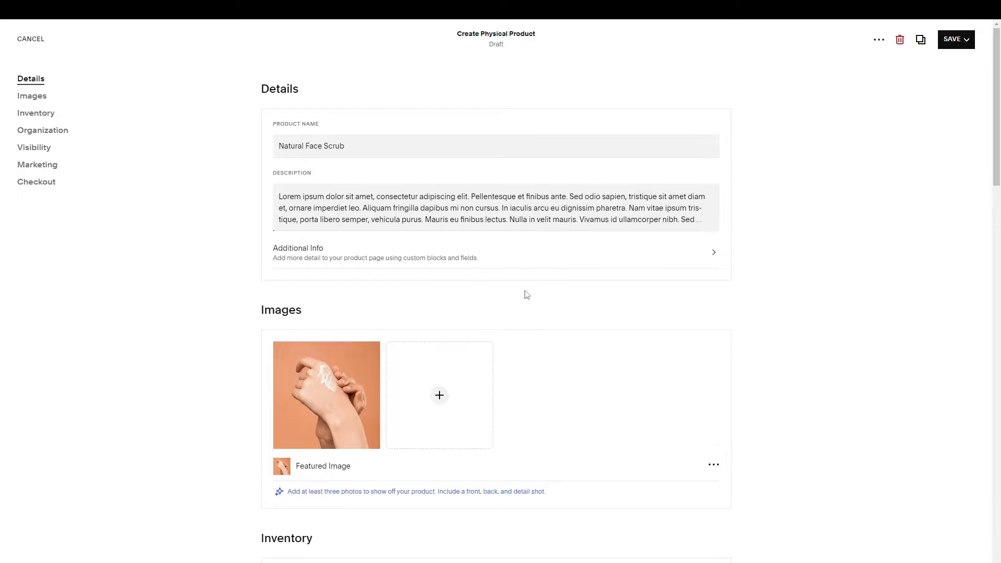
Step: In the product's additional info, write the line "Product Intructions" with a lorem ipsum paragraph below it
{"action": "left_click", "coordinate": [520, 251]}
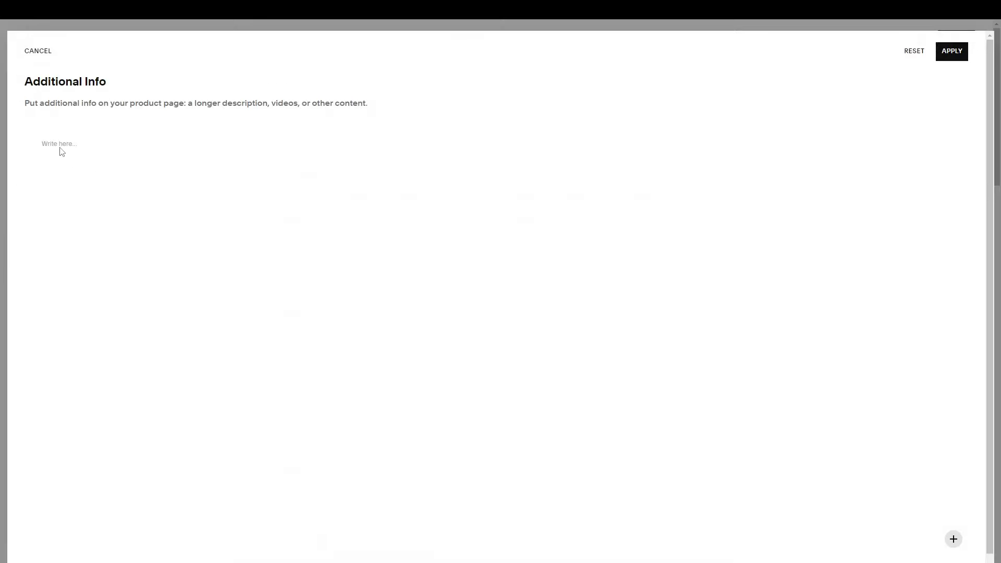
{"action": "left_click", "coordinate": [79, 135]}
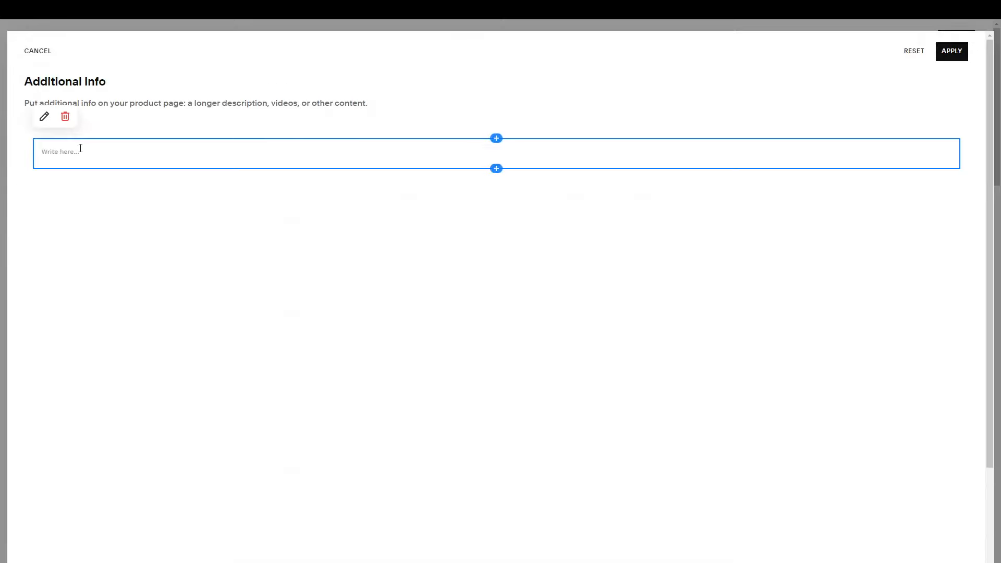
{"action": "left_click", "coordinate": [80, 149]}
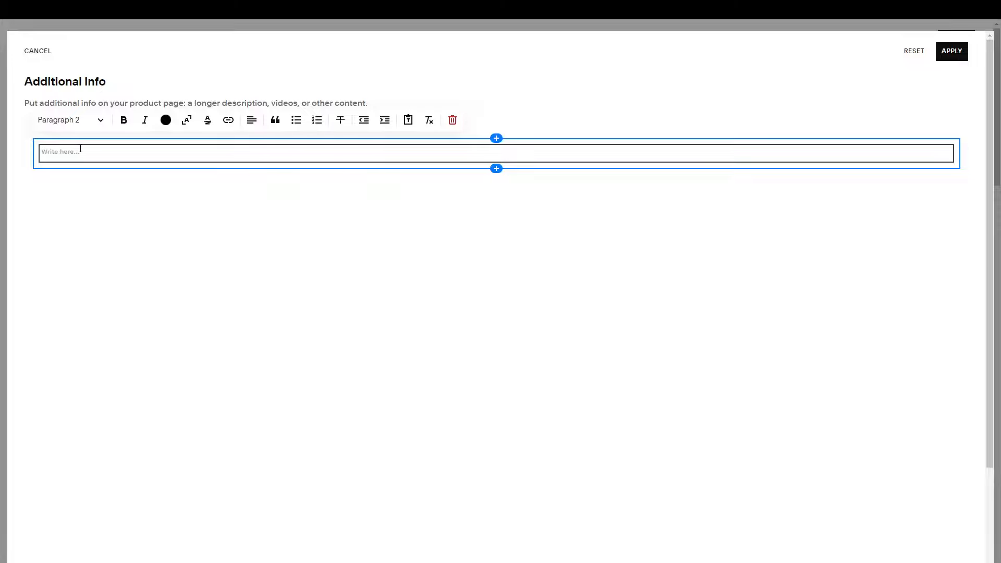
{"action": "type", "text": "Product Introductions"}
{"action": "key", "text": "Return"}
{"action": "type", "text": "Lorem ipsum dolor sit amet, consectetur adipiscing elit. Pellentesque et finibus ante. Sed odio sapien, tristique sit amet diam et, ornare imperdiet leo. Aliquam fringilla dapibus mi non cursus. In iaculis arcu eu dignissim pharetra. Nam vitae ipsum tristique, porta libero semper, vehicula purus. Mauris eu finibus lectus. Nulla in velit mauris. Vivamus id ullamcorper nibh. Sed bibendum nulla vitae ante fringilla, nec dignissim nisl auctor."}
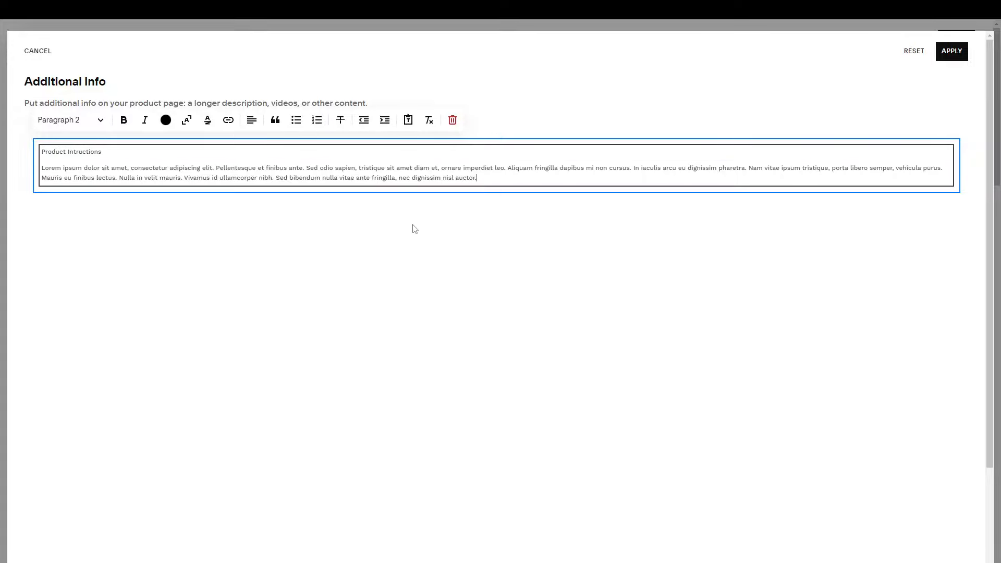
Step: Format the "Product Intructions" line as Heading 4
{"action": "double_click", "coordinate": [91, 155]}
{"action": "left_click_drag", "start_coordinate": [92, 155], "coordinate": [79, 137]}
{"action": "left_click", "coordinate": [72, 121]}
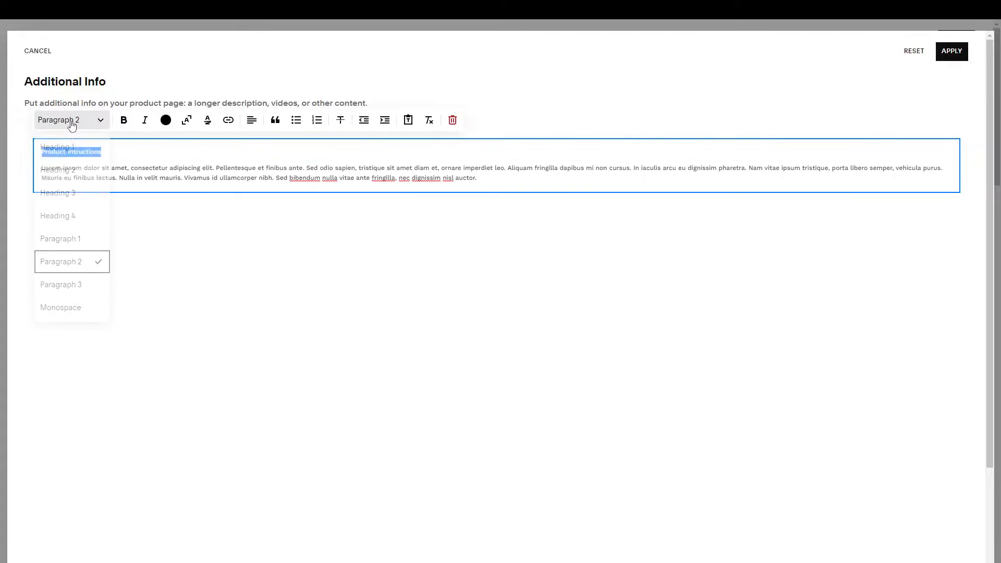
{"action": "left_click", "coordinate": [67, 218]}
{"action": "left_click", "coordinate": [388, 208]}
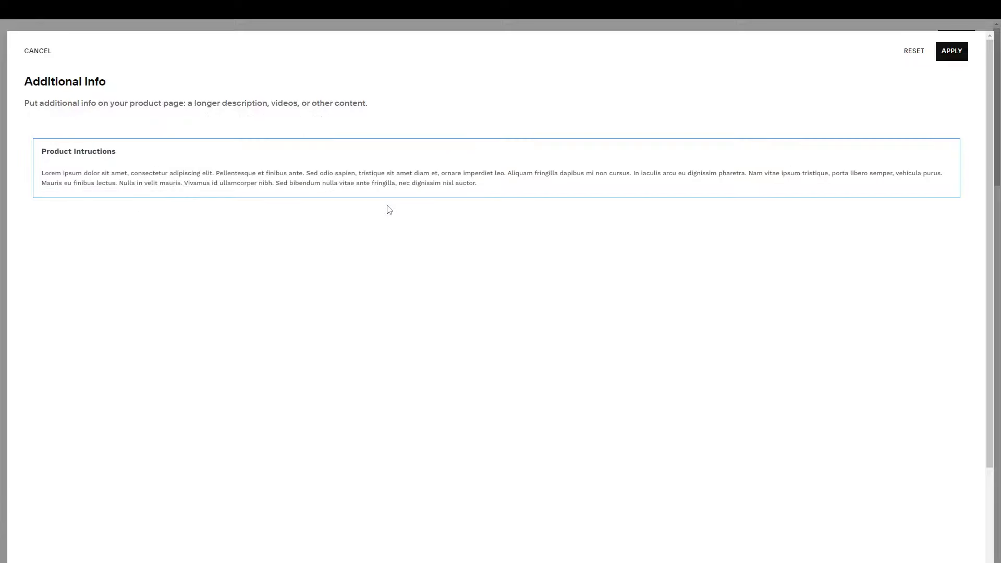
Step: Add a delivery title line and another lorem ipsum paragraph below the product instructions text
{"action": "left_click", "coordinate": [496, 197]}
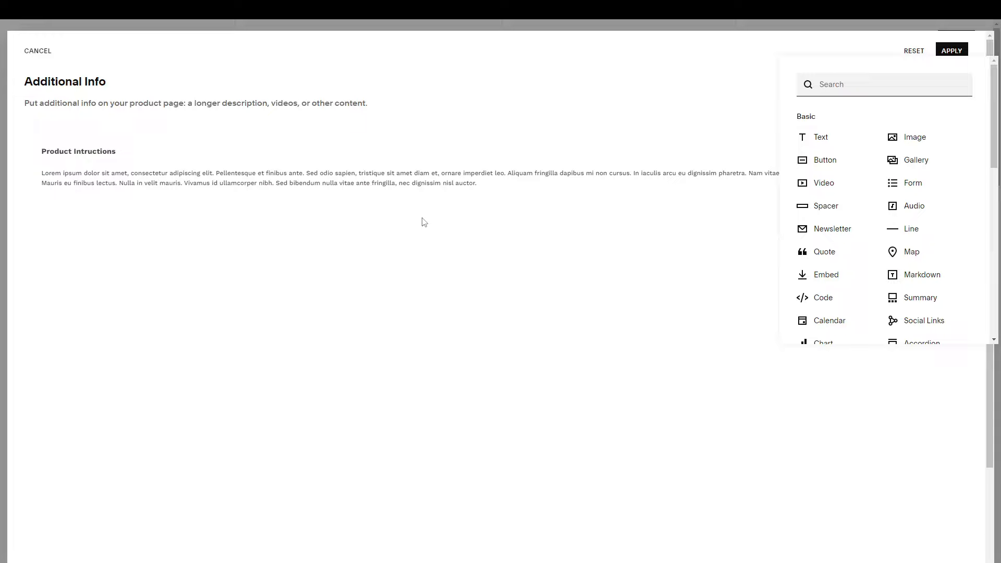
{"action": "left_click", "coordinate": [507, 182]}
{"action": "key", "text": "Return"}
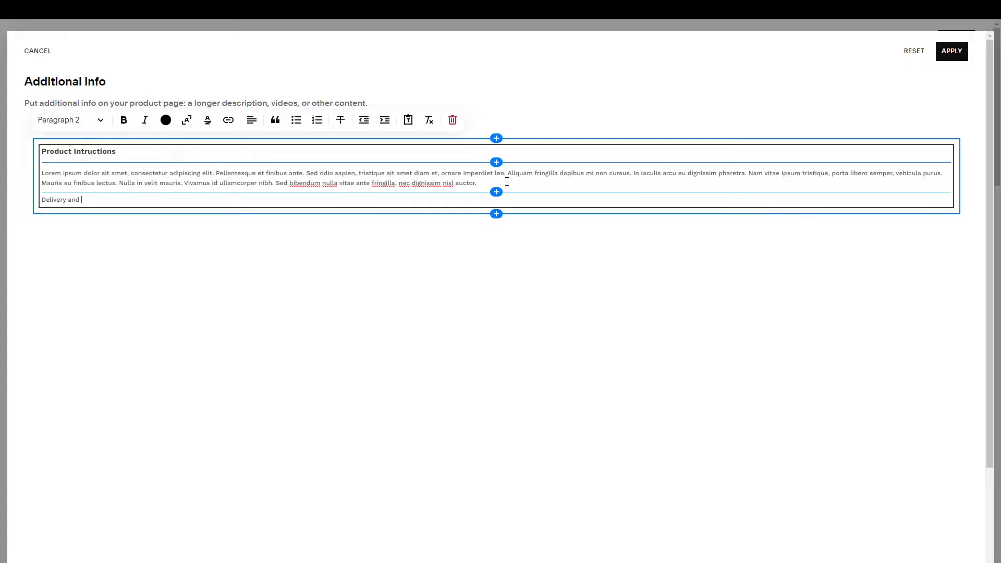
{"action": "key", "text": "BackSpace"}
{"action": "type", "text": "Lorem ipsum dolor sit amet, consectetur adipiscing elit. Pellentesque et finibus ante. Sed odio sapien, tristique sit amet diam et, ornare imperdiet leo. Aliquam fringilla dapibus mi non cursus. In iaculis arcu eu dignissim pharetra. Nam vitae ipsum tristique, porta libero semper, vehicula purus. Mauris eu finibus lectus. Nulla in velit mauris. Vivamus id ullamcorper nibh. Sed bibendum nulla vitae ante fringilla, nec dignissim nisl auctor."}
Step: Format the delivery title line as Heading 4 and apply the additional info
{"action": "left_click_drag", "start_coordinate": [105, 202], "coordinate": [42, 202]}
{"action": "left_click", "coordinate": [73, 121]}
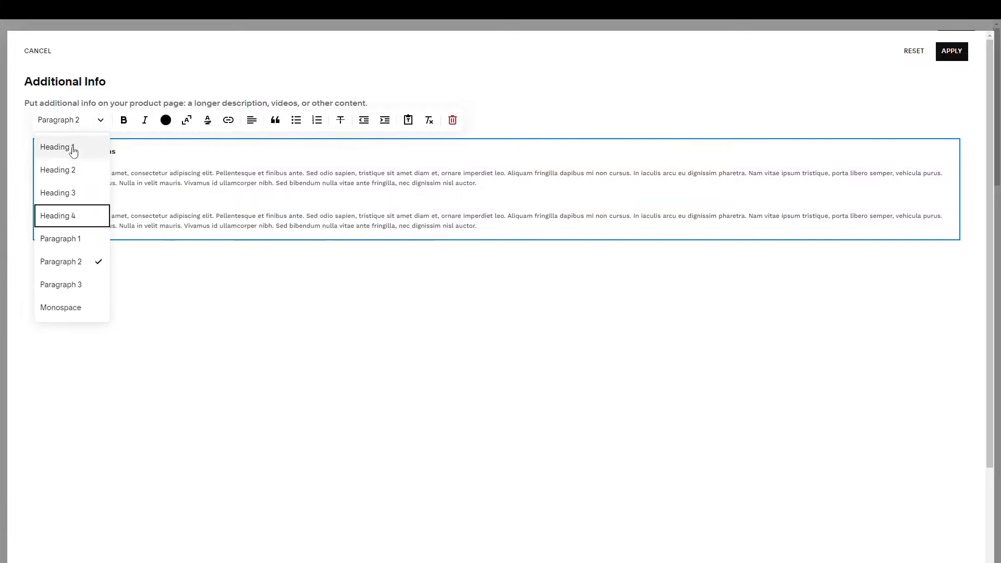
{"action": "left_click", "coordinate": [68, 215]}
{"action": "left_click", "coordinate": [228, 398]}
{"action": "left_click", "coordinate": [952, 51]}
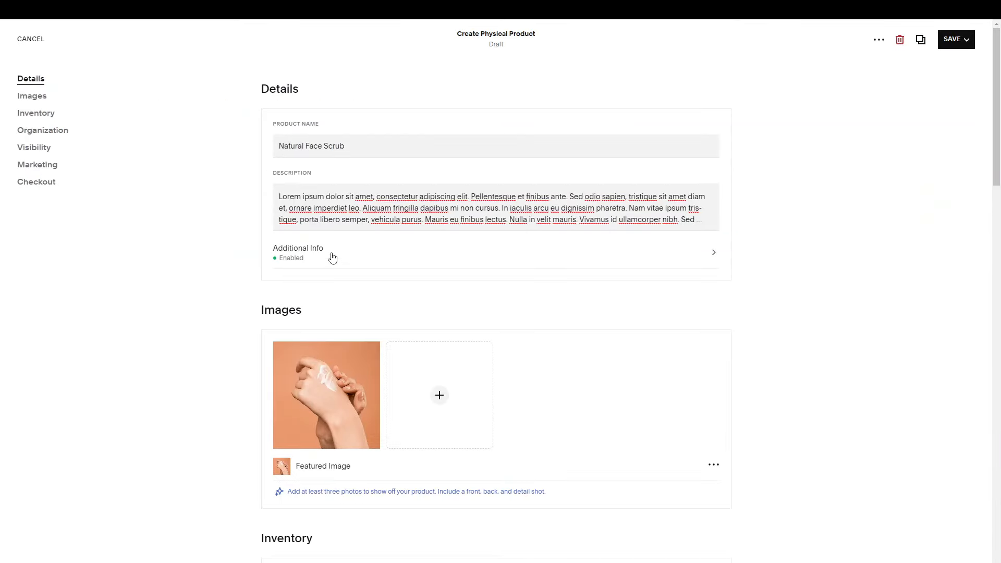
Step: Check which editing options are available for the product's image
{"action": "scroll", "coordinate": [526, 330], "scroll_direction": "down", "scroll_amount": 2}
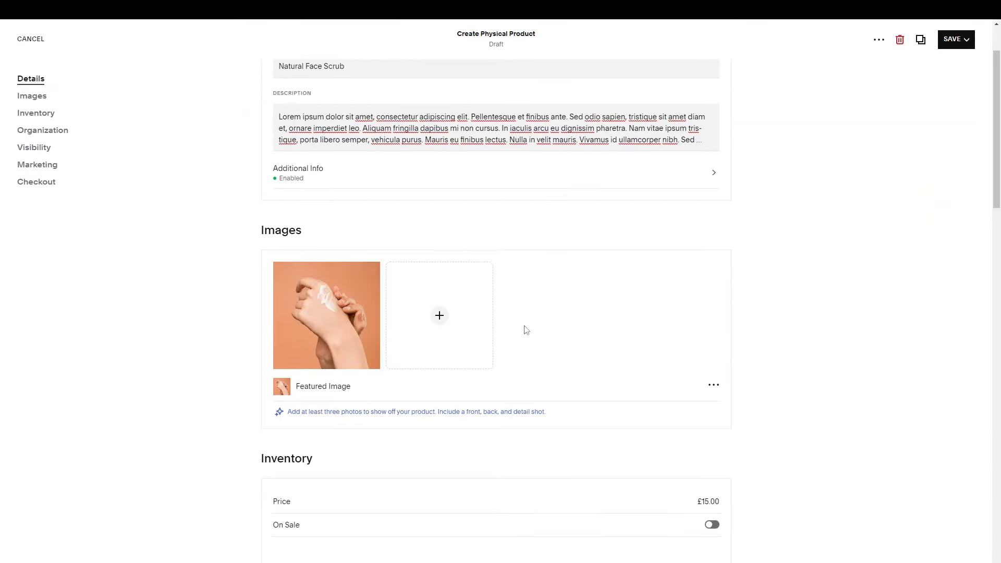
{"action": "mouse_move", "coordinate": [335, 325]}
{"action": "mouse_move", "coordinate": [326, 342]}
{"action": "left_click", "coordinate": [285, 276]}
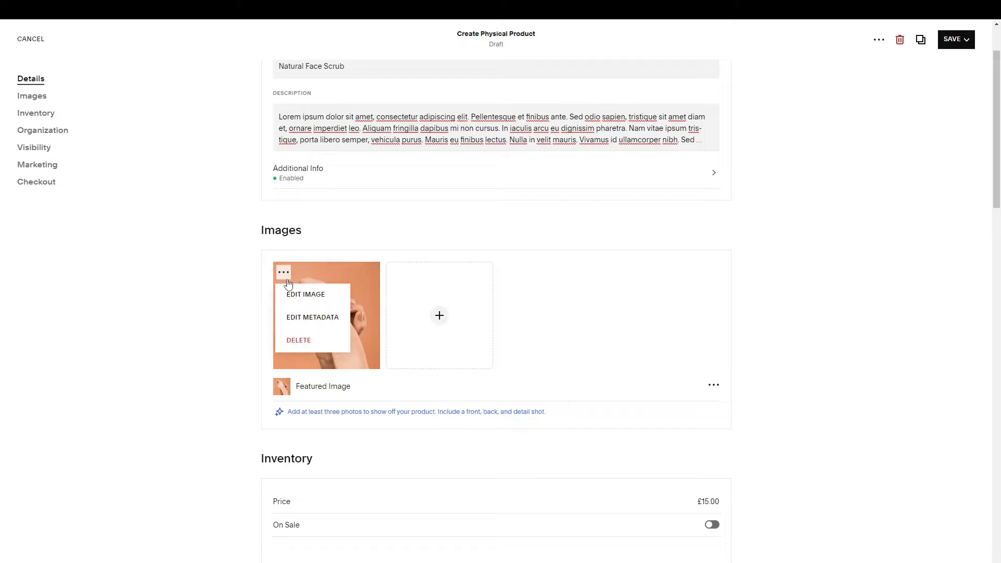
{"action": "left_click", "coordinate": [246, 320]}
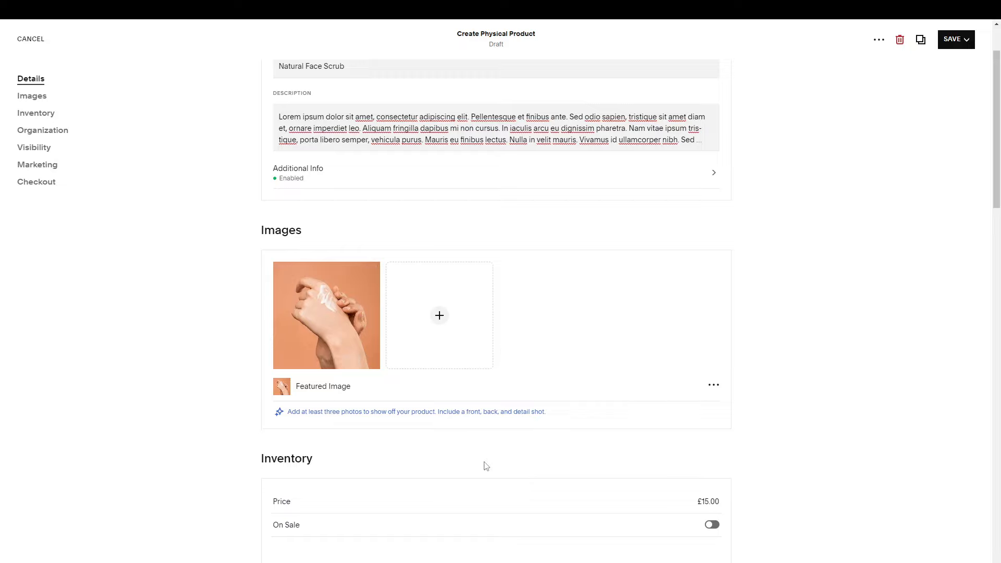
Step: Put Natural Face Scrub on sale with a sale price of £10.00
{"action": "scroll", "coordinate": [485, 462], "scroll_direction": "down", "scroll_amount": 2}
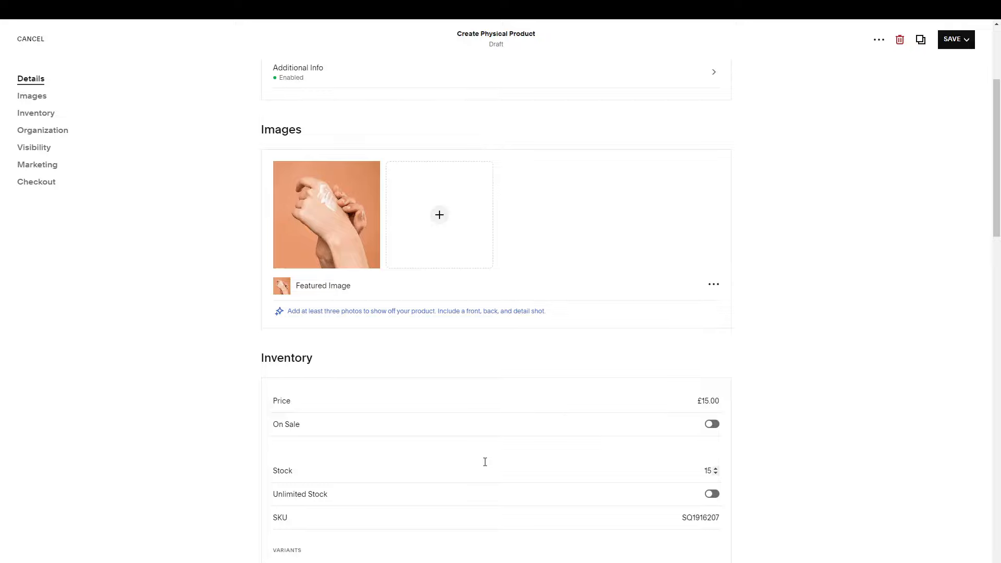
{"action": "scroll", "coordinate": [485, 462], "scroll_direction": "down", "scroll_amount": 4}
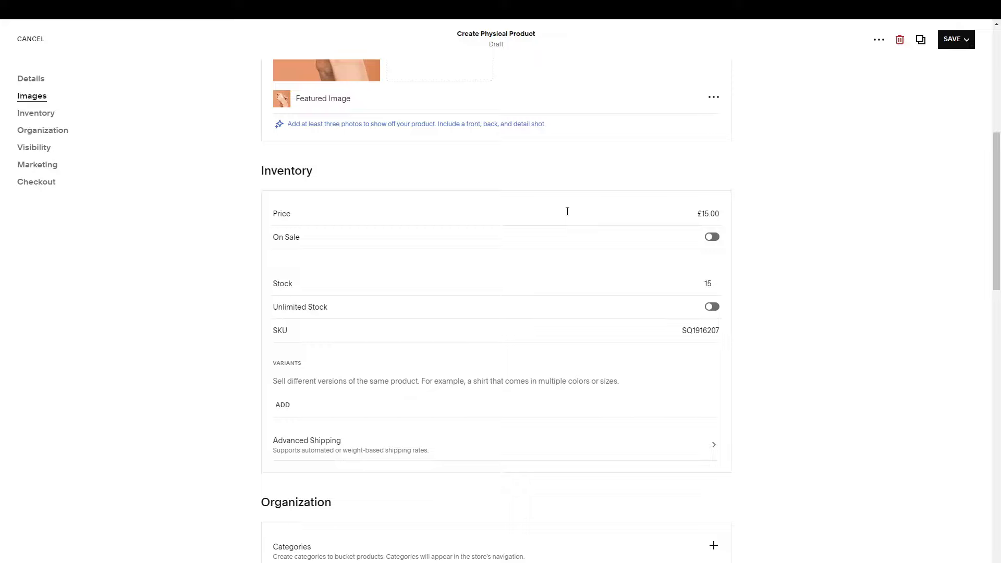
{"action": "left_click", "coordinate": [712, 238]}
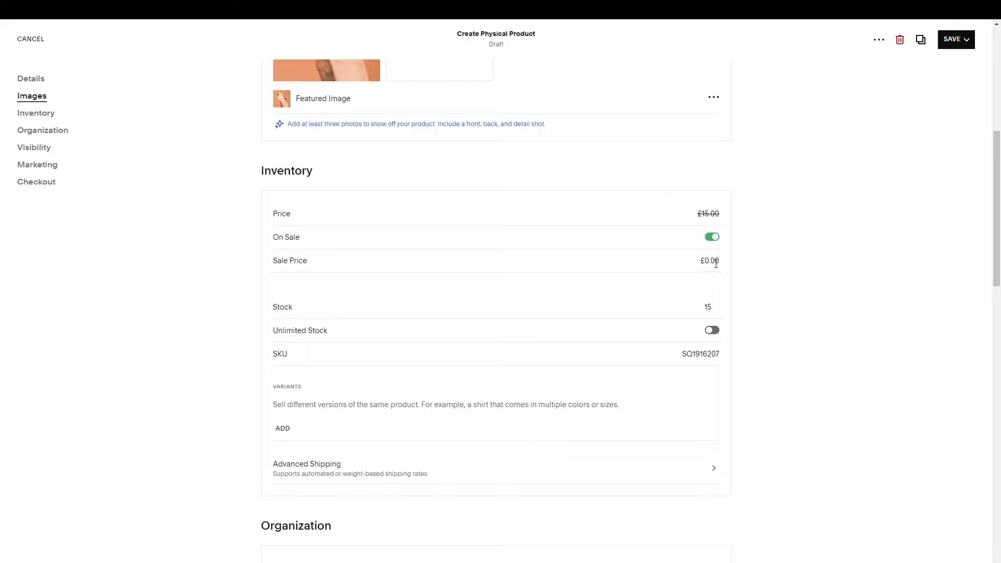
{"action": "left_click", "coordinate": [717, 262]}
{"action": "type", "text": "10.00"}
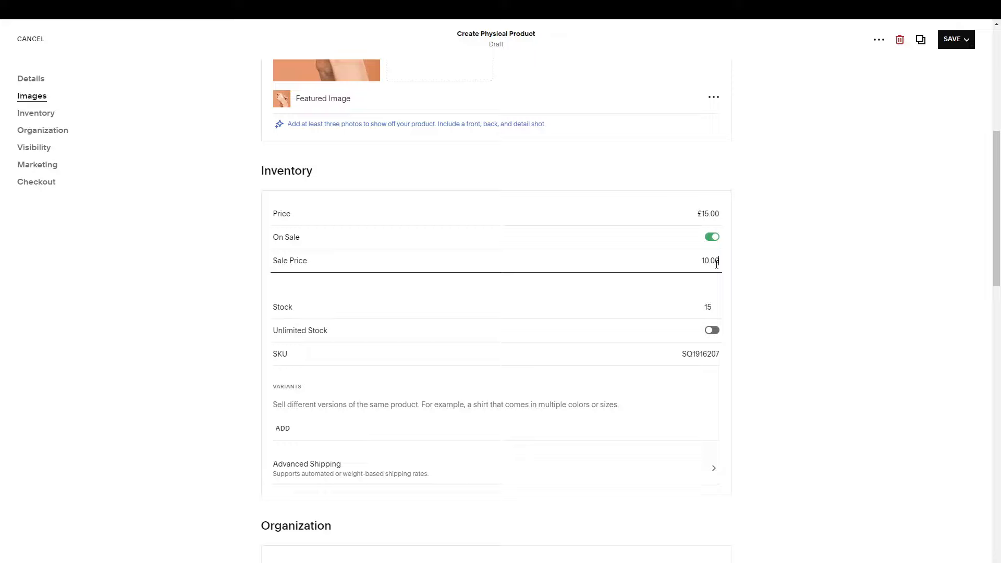
{"action": "left_click", "coordinate": [927, 365]}
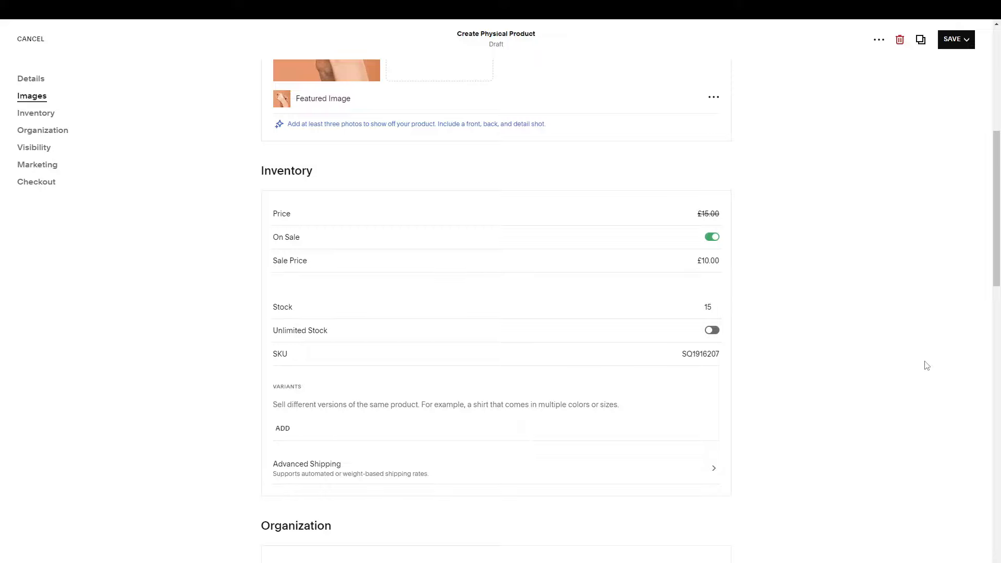
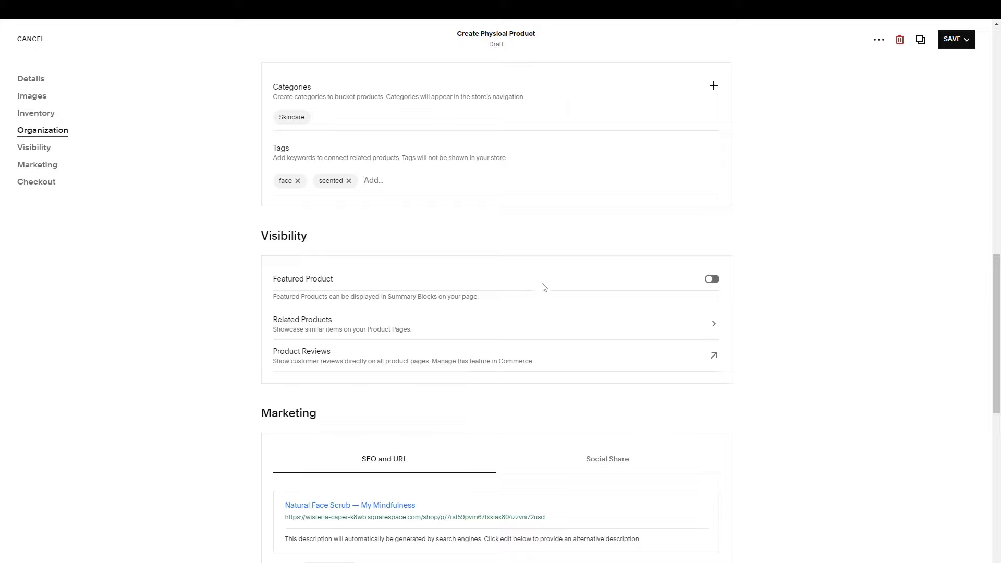
Step: Try the Featured Product option, and enable Related Products using the Haircare category
{"action": "left_click", "coordinate": [712, 280]}
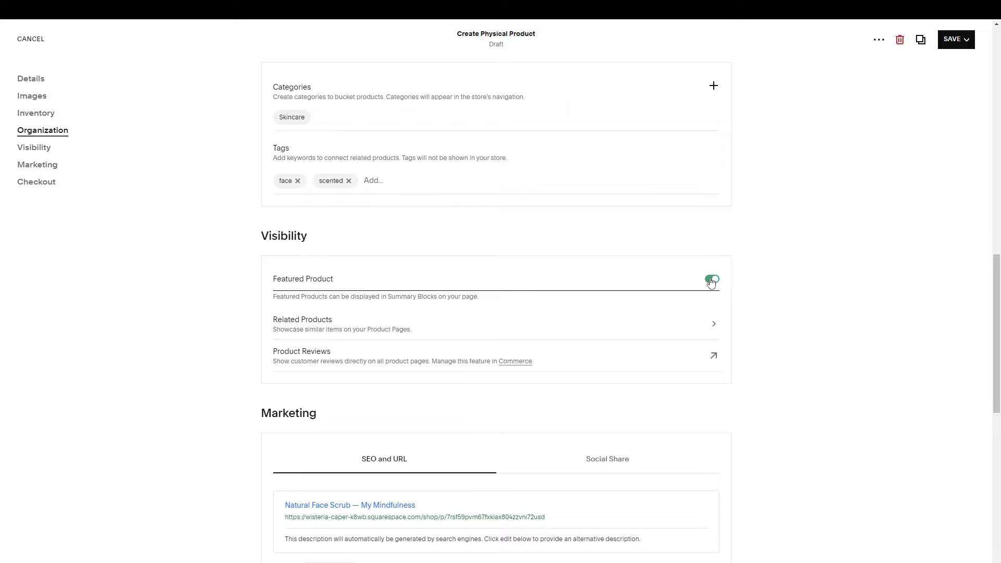
{"action": "left_click", "coordinate": [712, 280]}
{"action": "left_click", "coordinate": [703, 324]}
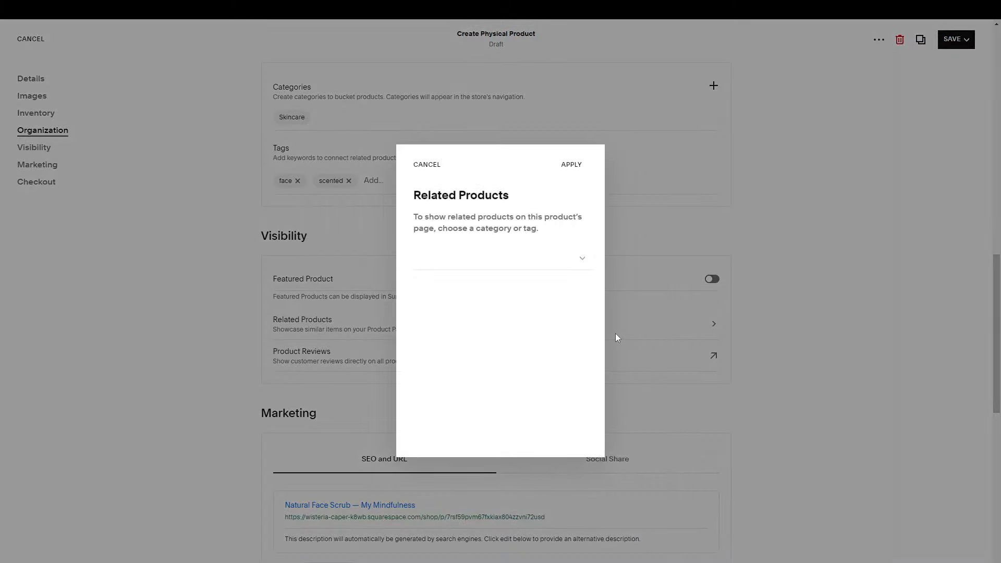
{"action": "left_click", "coordinate": [536, 260]}
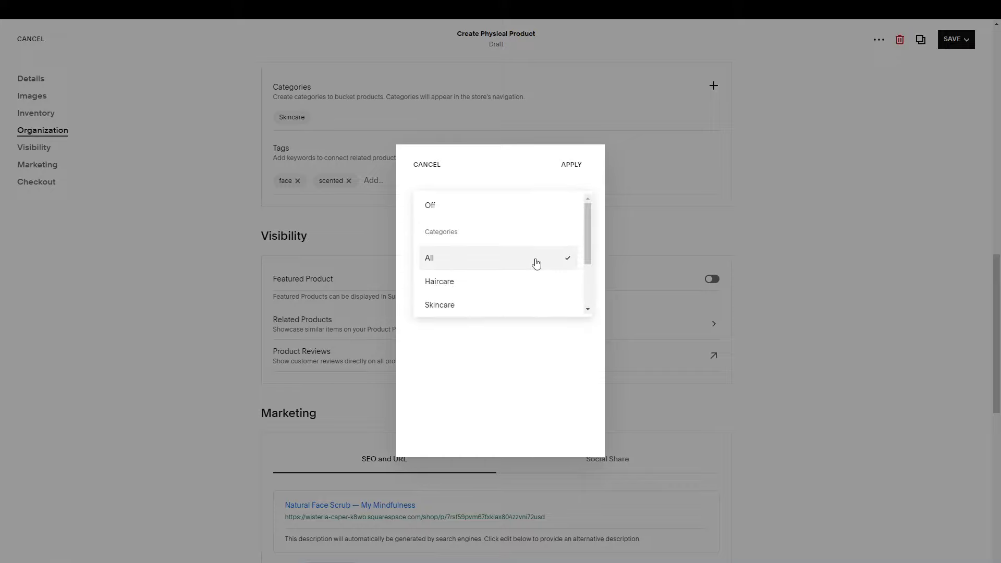
{"action": "left_click", "coordinate": [490, 353]}
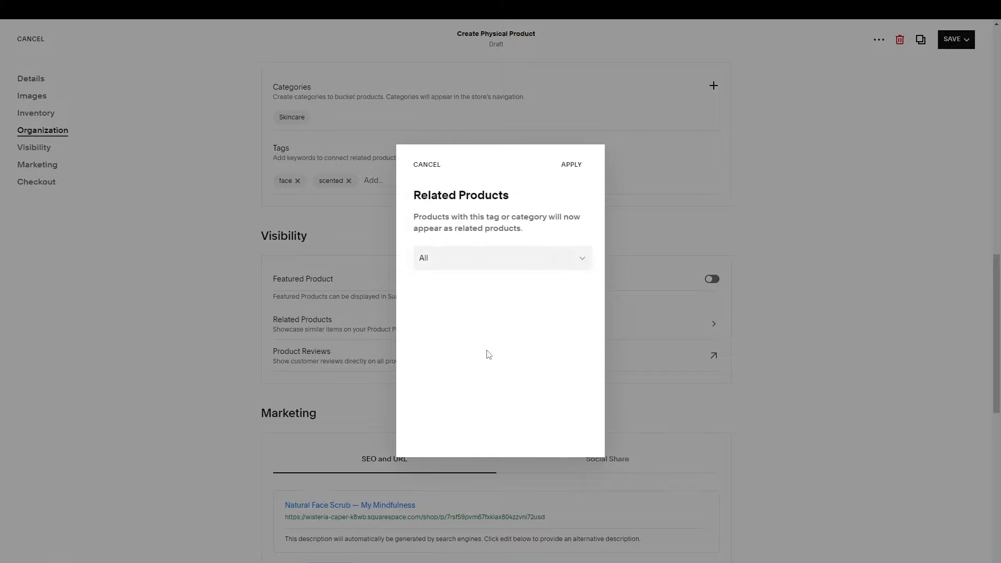
{"action": "left_click", "coordinate": [502, 258]}
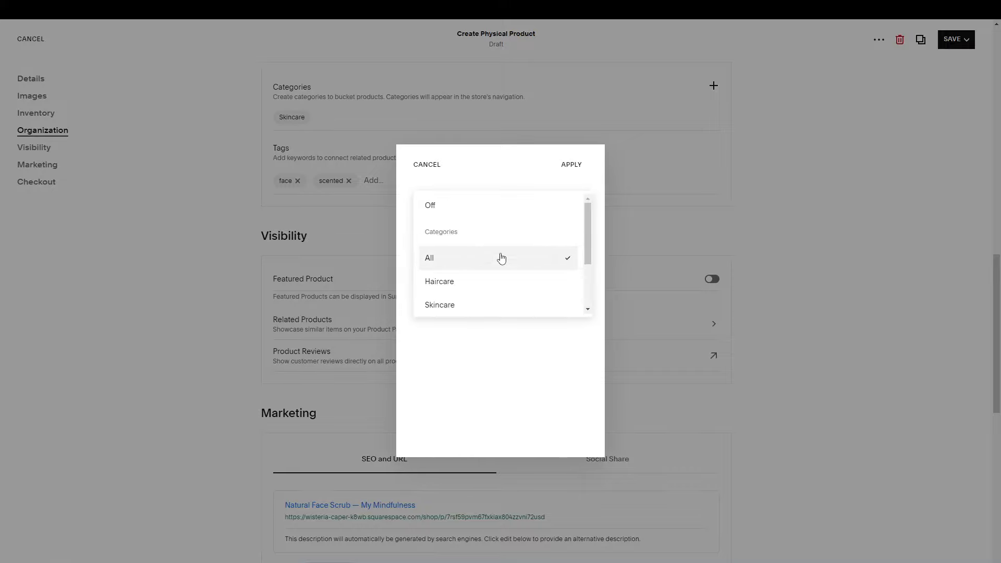
{"action": "left_click", "coordinate": [497, 287]}
{"action": "left_click", "coordinate": [572, 164]}
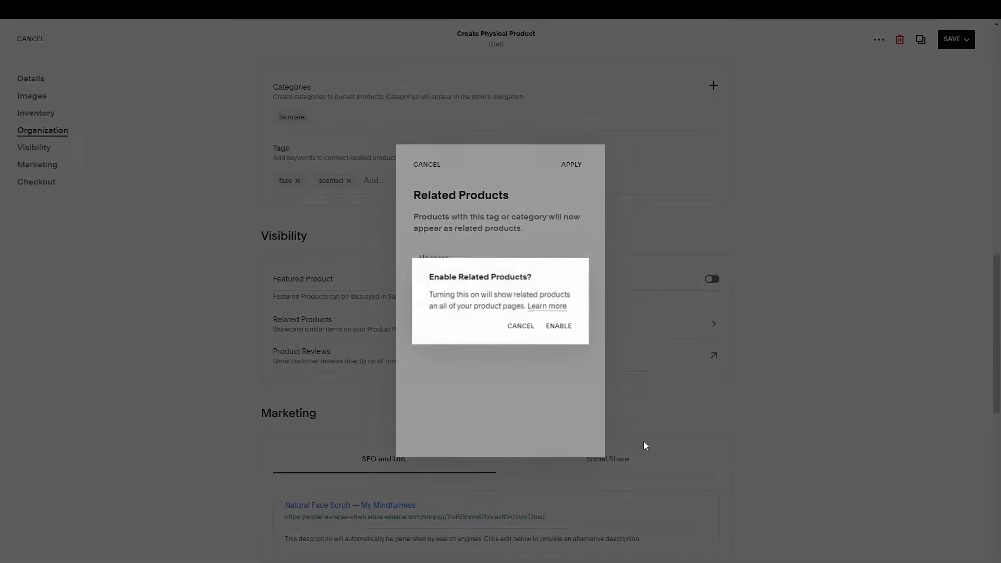
{"action": "left_click", "coordinate": [559, 327]}
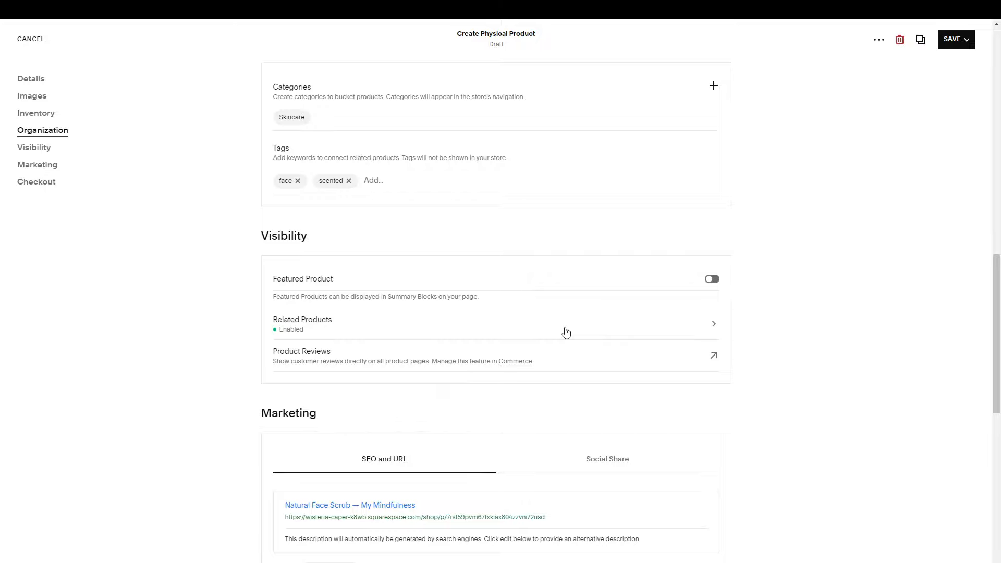
Step: Look through the Product Reviews, Marketing and Checkout options available for the product
{"action": "scroll", "coordinate": [530, 416], "scroll_direction": "down", "scroll_amount": 4}
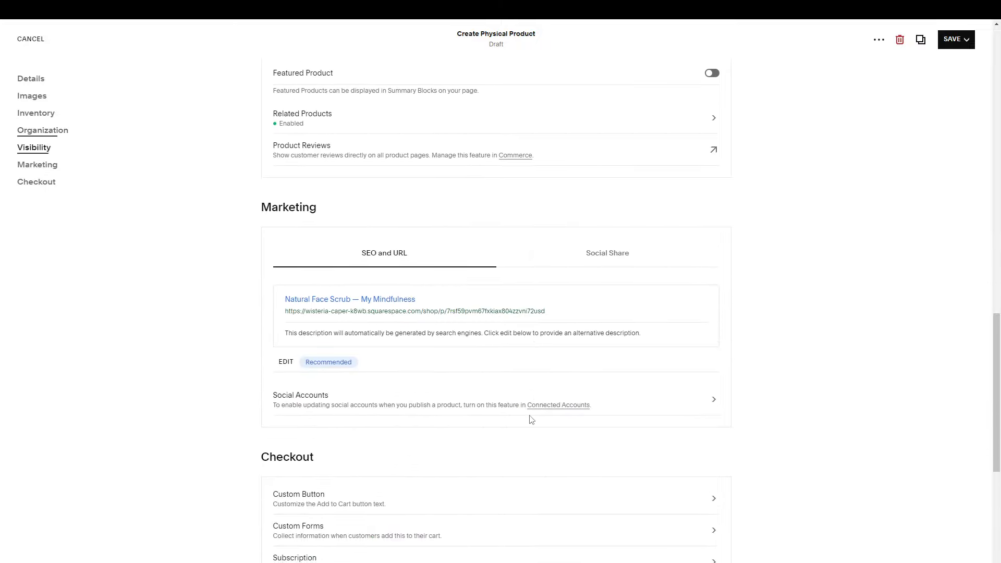
{"action": "scroll", "coordinate": [529, 420], "scroll_direction": "up", "scroll_amount": 3}
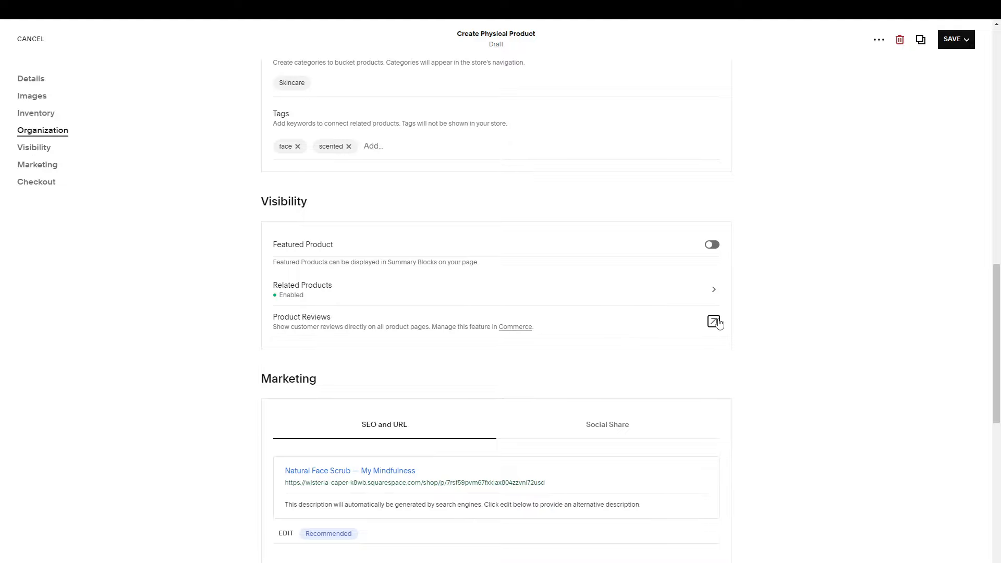
{"action": "left_click", "coordinate": [714, 321]}
{"action": "left_click", "coordinate": [492, 326]}
{"action": "scroll", "coordinate": [443, 440], "scroll_direction": "down", "scroll_amount": 3}
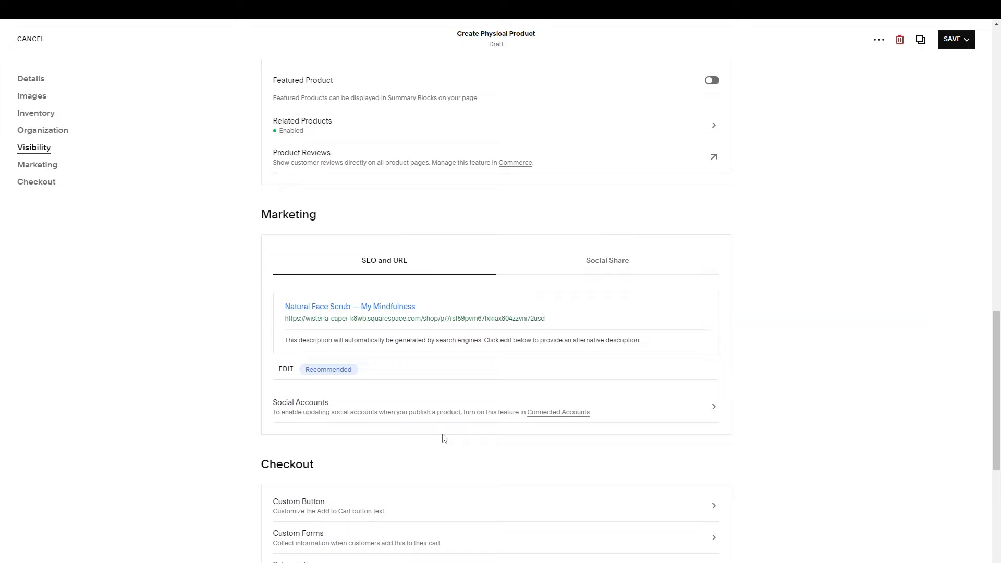
{"action": "scroll", "coordinate": [444, 440], "scroll_direction": "down", "scroll_amount": 6}
{"action": "scroll", "coordinate": [443, 438], "scroll_direction": "up", "scroll_amount": 6}
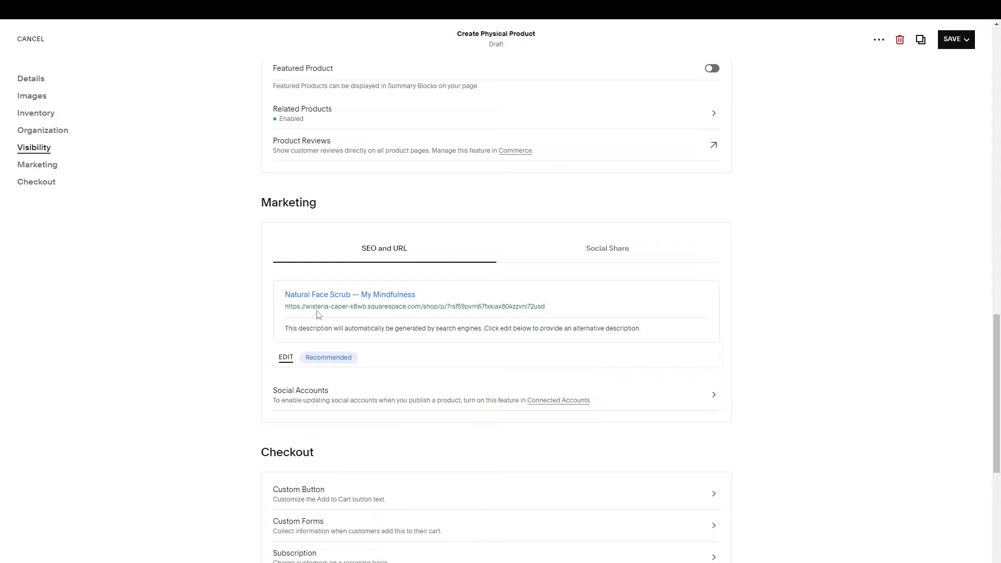
Step: Give the product the SEO title "Natural Face Scrub | My Mindfullness | Belfast" and apply it
{"action": "left_click", "coordinate": [282, 360]}
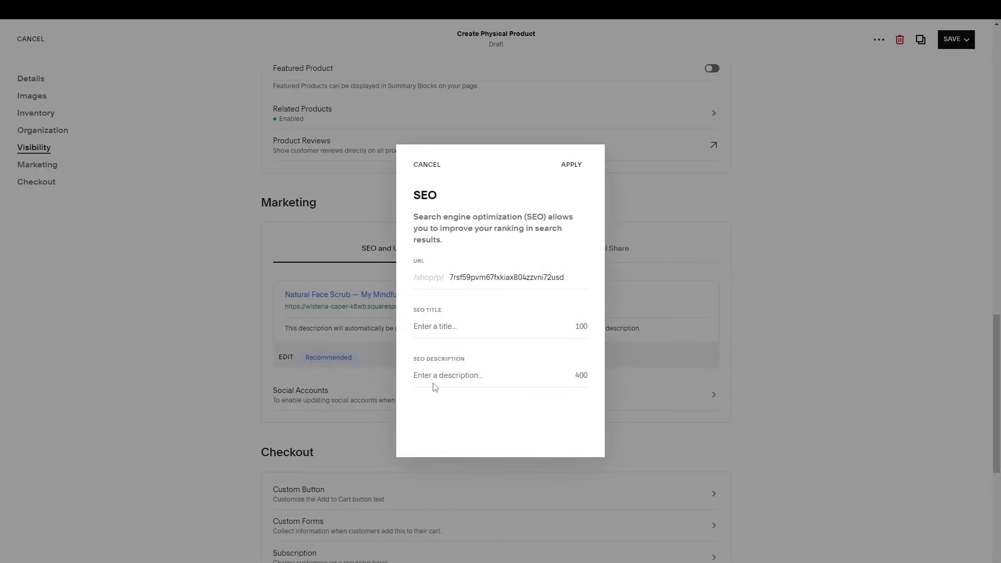
{"action": "left_click", "coordinate": [430, 329]}
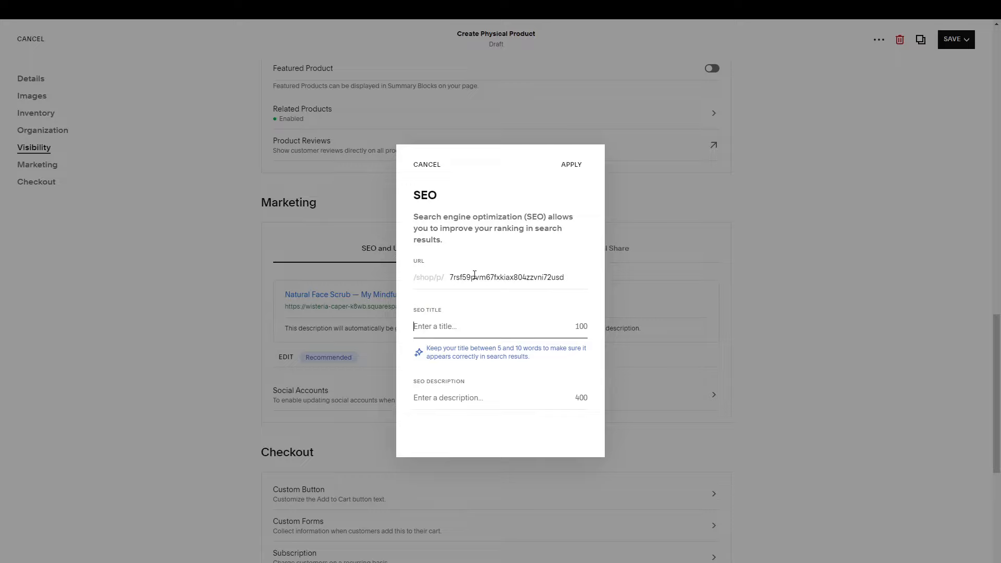
{"action": "type", "text": "Natural FA"}
{"action": "key", "text": "BackSpace"}
{"action": "type", "text": "av"}
{"action": "type", "text": "ce Scrub"}
{"action": "type", "text": " | "}
{"action": "type", "text": "My Mindfu"}
{"action": "type", "text": "llne"}
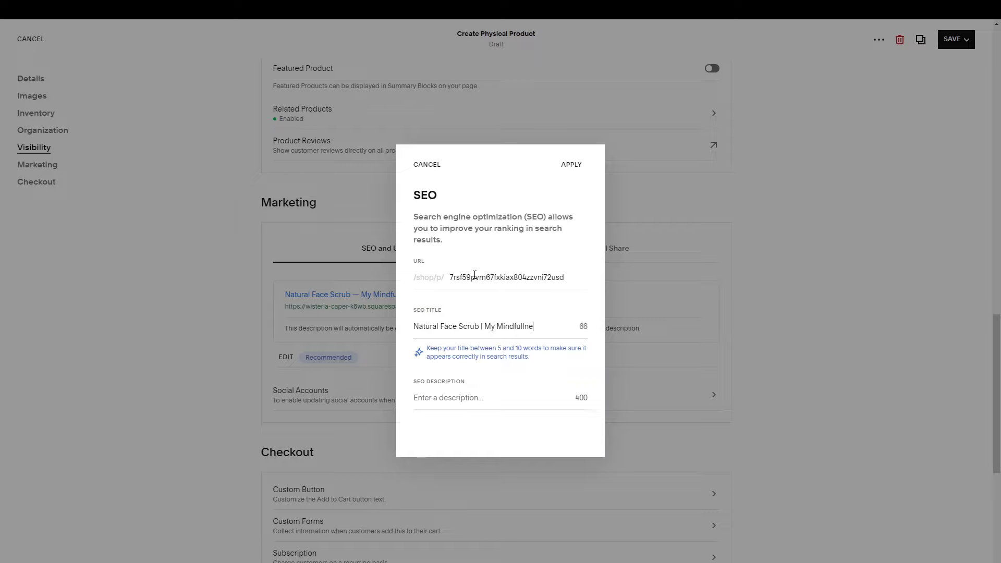
{"action": "type", "text": "ss | Belfast"}
{"action": "left_click", "coordinate": [563, 171]}
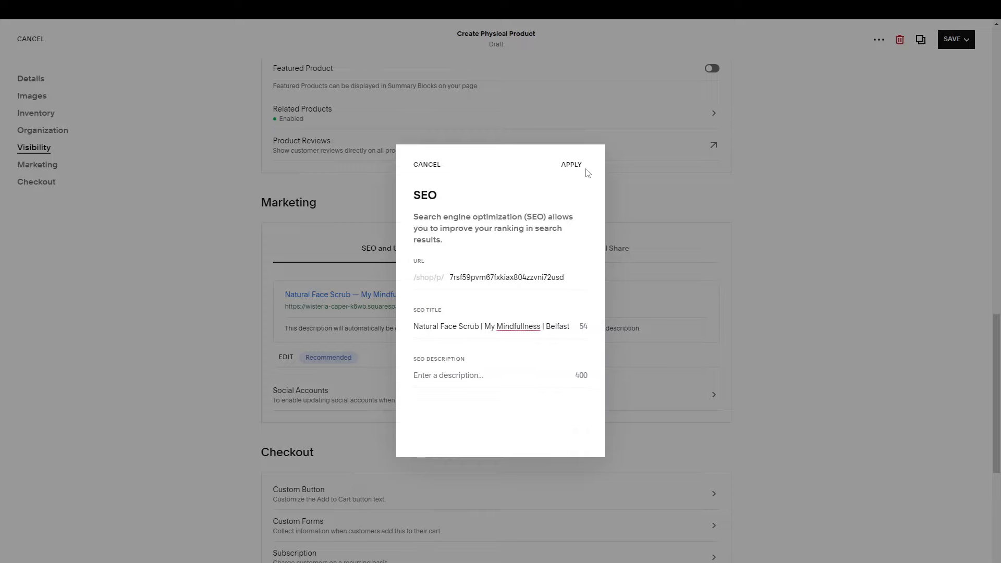
{"action": "left_click", "coordinate": [572, 165]}
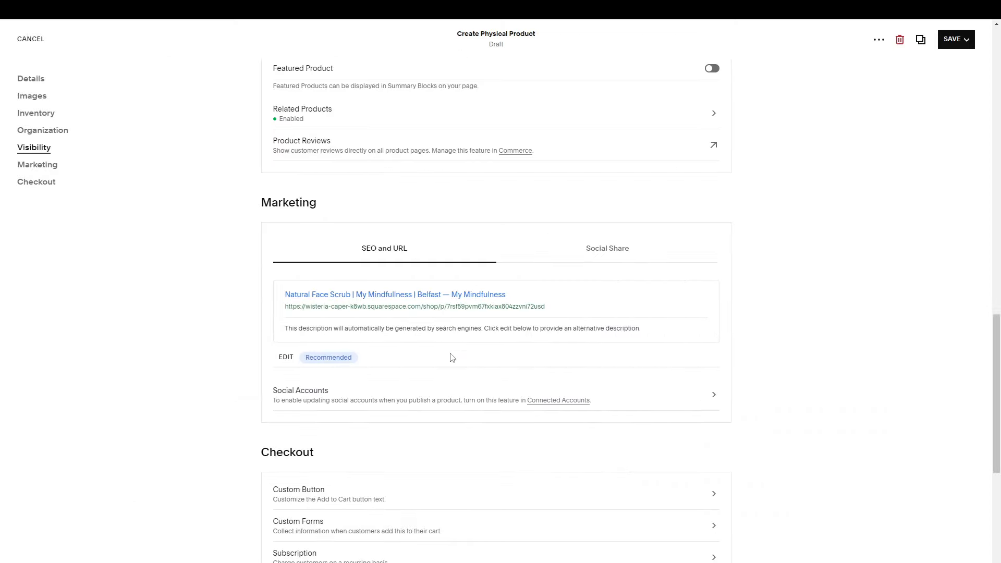
Step: Remove the brand name from the SEO title so it reads "Natural Face Scrub | Belfast"
{"action": "left_click", "coordinate": [285, 360]}
{"action": "triple_click", "coordinate": [523, 320]}
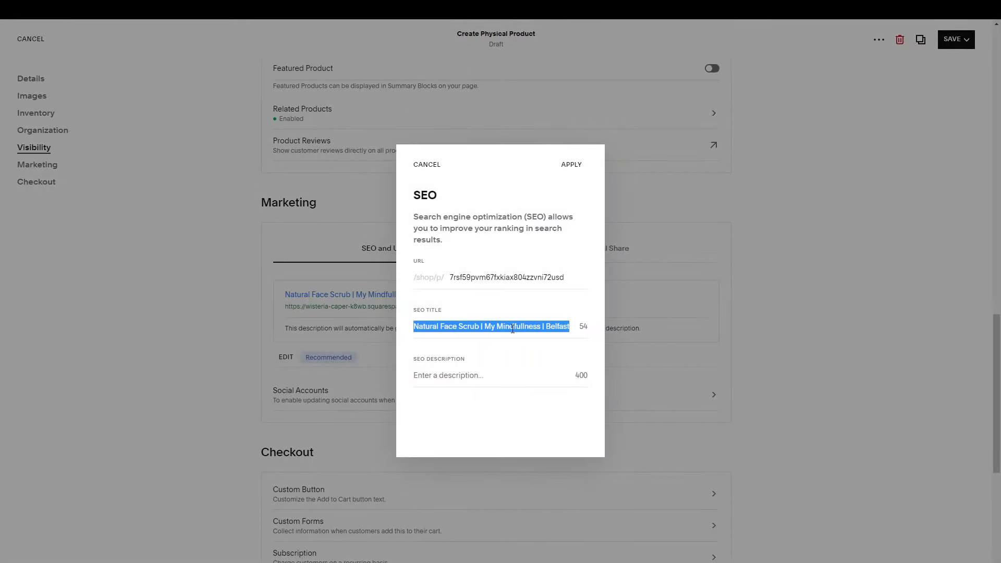
{"action": "mouse_move", "coordinate": [572, 327]}
{"action": "left_mouse_down"}
{"action": "mouse_move", "coordinate": [615, 325]}
{"action": "mouse_move", "coordinate": [554, 328]}
{"action": "left_mouse_up"}
{"action": "left_click", "coordinate": [555, 334]}
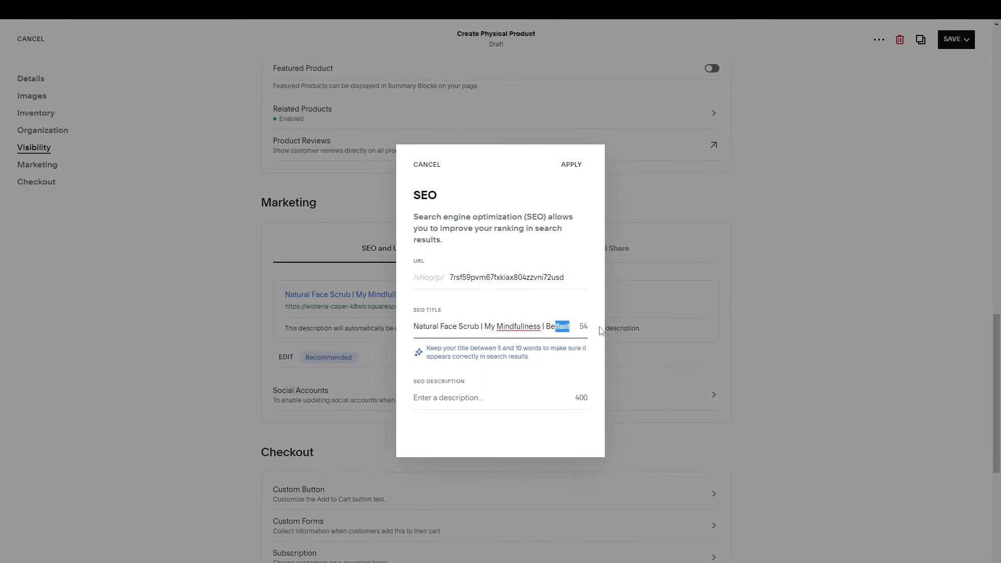
{"action": "double_click", "coordinate": [519, 326]}
{"action": "key", "text": "BackSpace"}
{"action": "key", "text": "BackSpace"}
{"action": "key", "text": "BackSpace"}
{"action": "key", "text": "BackSpace"}
{"action": "key", "text": "BackSpace"}
{"action": "key", "text": "BackSpace"}
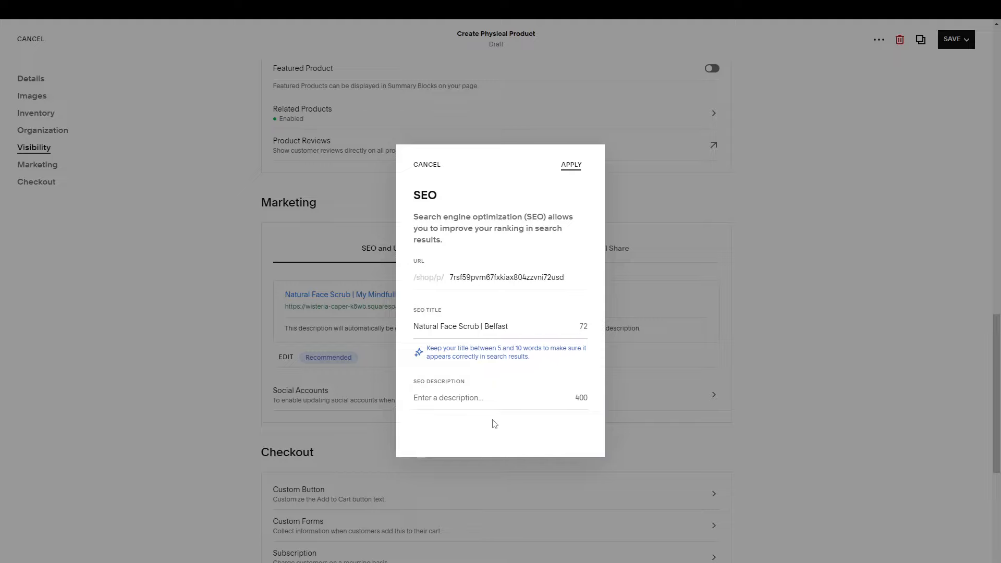
Step: Enter "Lorem IPsum" as the product's SEO description and apply the SEO settings
{"action": "left_click", "coordinate": [463, 396]}
{"action": "left_click", "coordinate": [440, 376]}
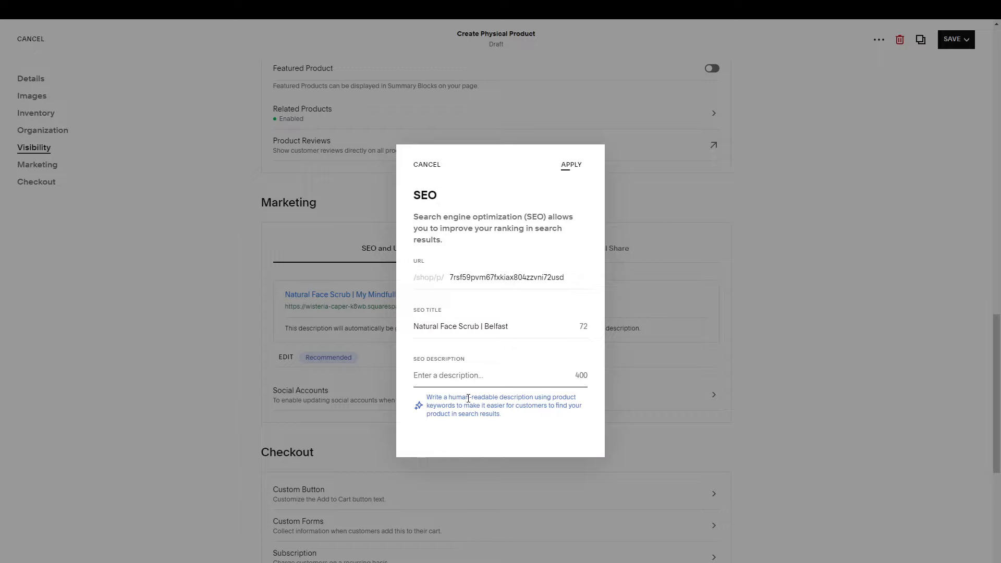
{"action": "type", "text": "Lorem IPsum"}
{"action": "left_click", "coordinate": [571, 165]}
Step: Check over the remaining product settings and save Natural Face Scrub without publishing it
{"action": "scroll", "coordinate": [454, 394], "scroll_direction": "down", "scroll_amount": 3}
{"action": "scroll", "coordinate": [453, 395], "scroll_direction": "down", "scroll_amount": 3}
{"action": "scroll", "coordinate": [451, 394], "scroll_direction": "up", "scroll_amount": 20}
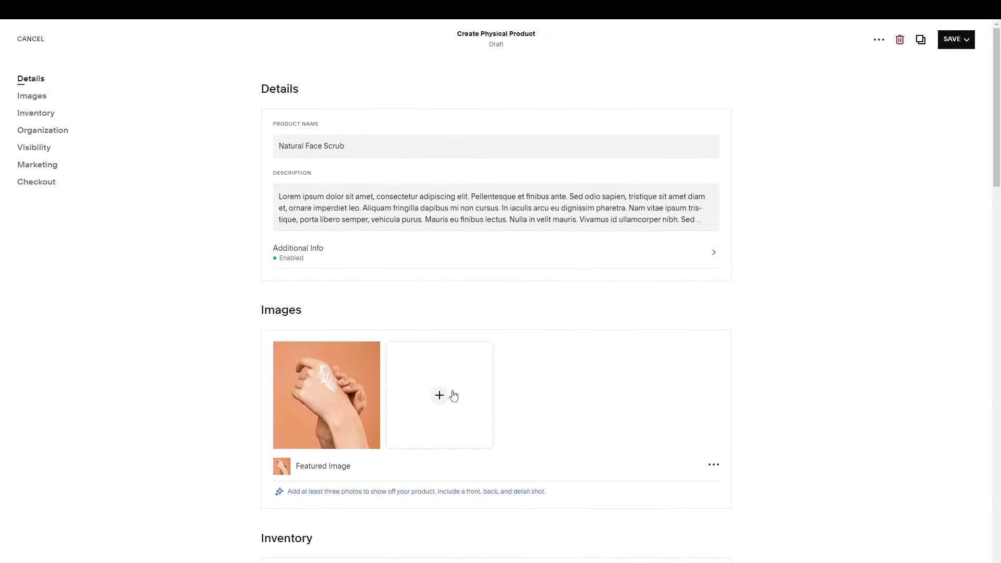
{"action": "left_click", "coordinate": [967, 42]}
{"action": "left_click", "coordinate": [941, 63]}
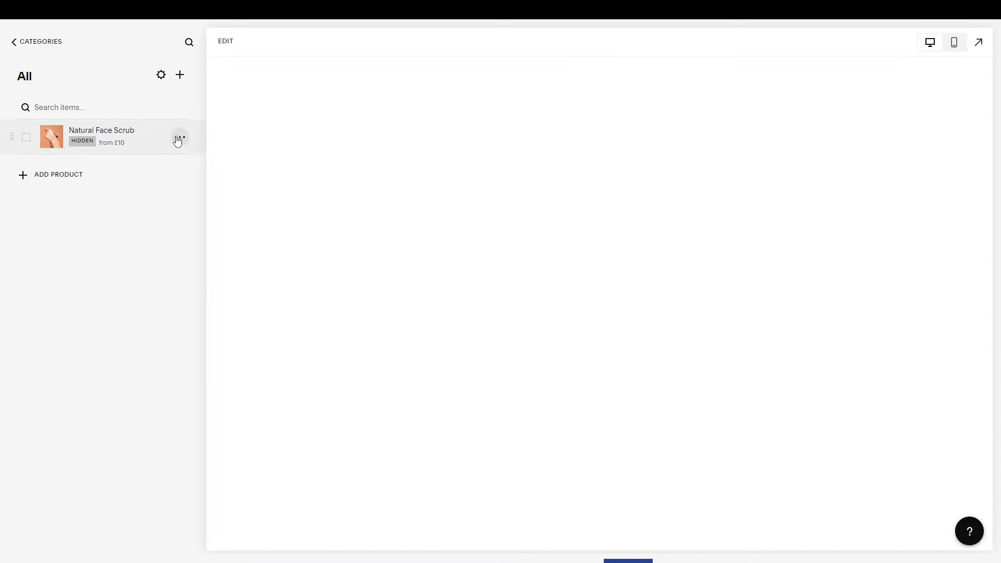
Step: Preview the Natural Face Scrub page with the Eucalyptus scent and the 20ml size selected
{"action": "left_click", "coordinate": [179, 137]}
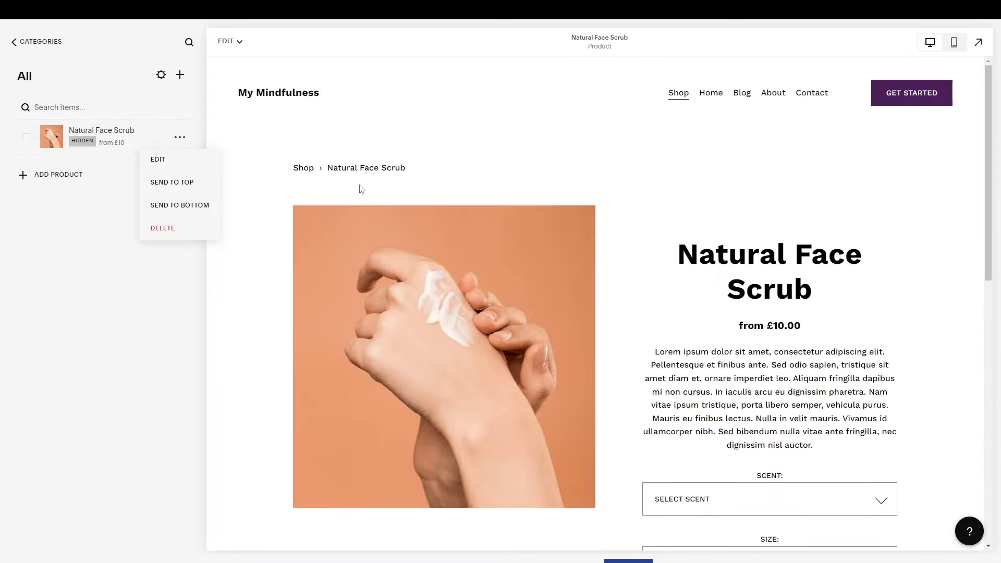
{"action": "left_click", "coordinate": [118, 364]}
{"action": "scroll", "coordinate": [349, 343], "scroll_direction": "down", "scroll_amount": 5}
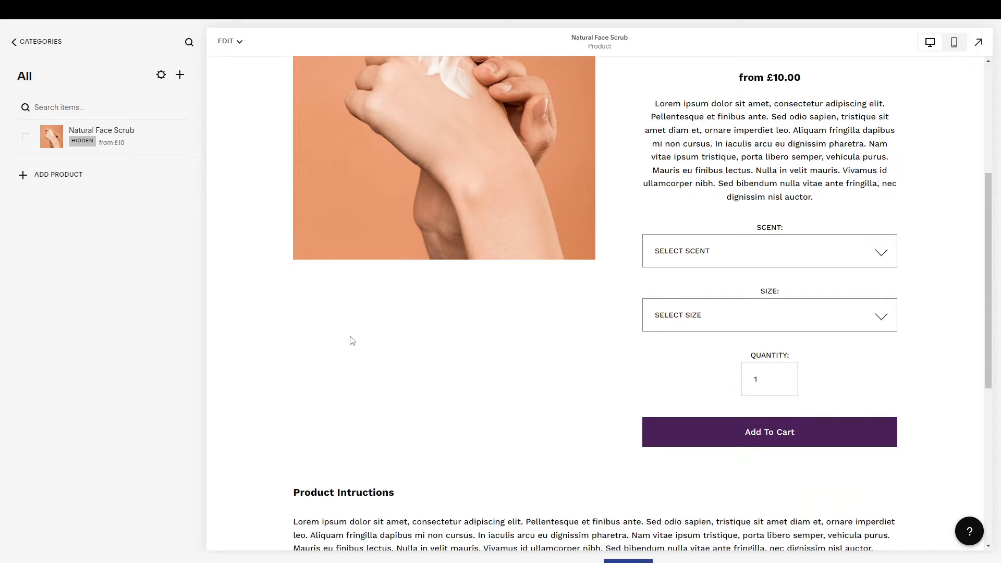
{"action": "scroll", "coordinate": [351, 339], "scroll_direction": "up", "scroll_amount": 2}
{"action": "left_click", "coordinate": [749, 350]}
{"action": "left_click", "coordinate": [716, 396]}
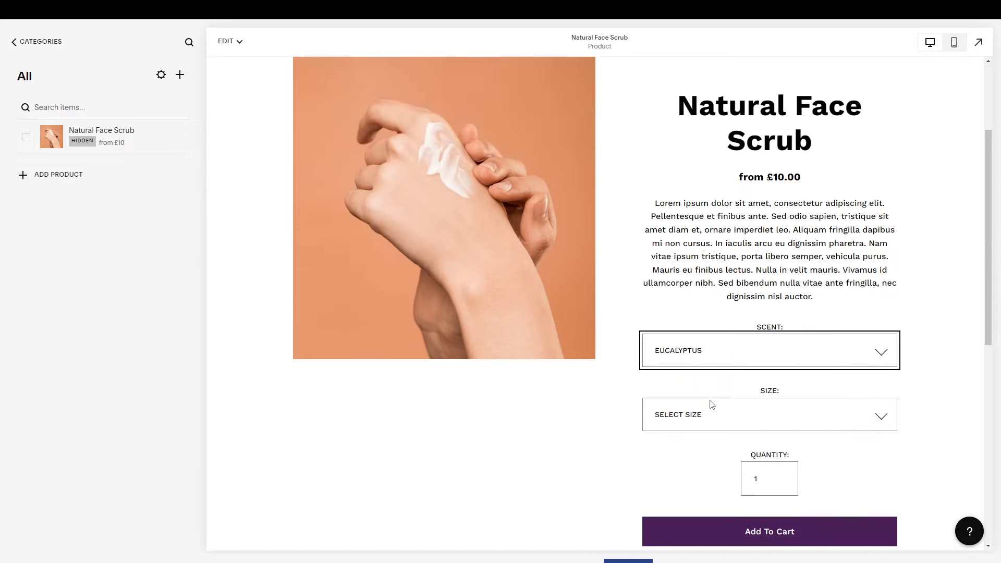
{"action": "left_click", "coordinate": [667, 420]}
{"action": "left_click", "coordinate": [672, 454]}
Step: Compare the preview's price for Rosewater and Eucalyptus, and review the additional info further down the page
{"action": "left_click", "coordinate": [692, 353]}
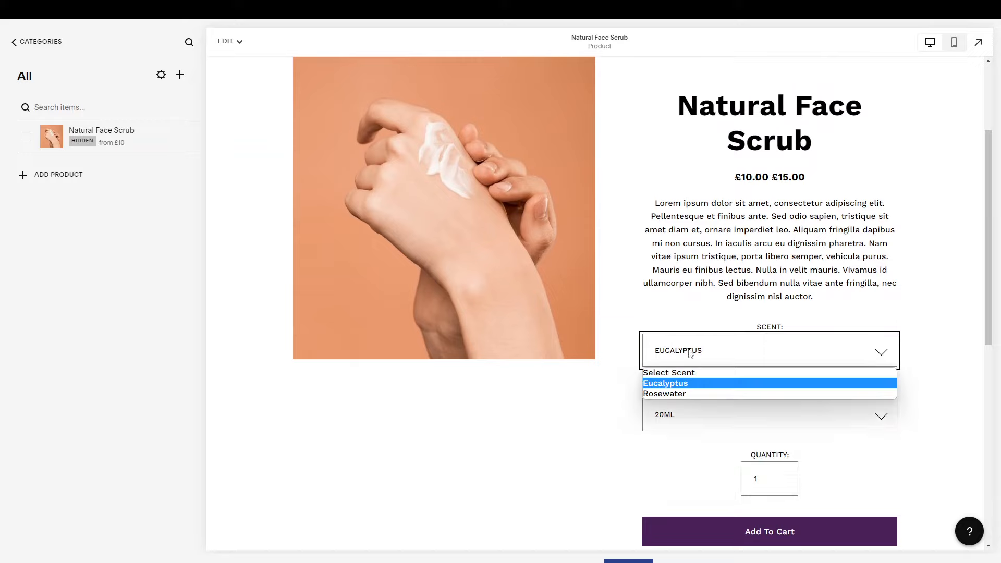
{"action": "left_click", "coordinate": [686, 394]}
{"action": "left_click", "coordinate": [691, 425]}
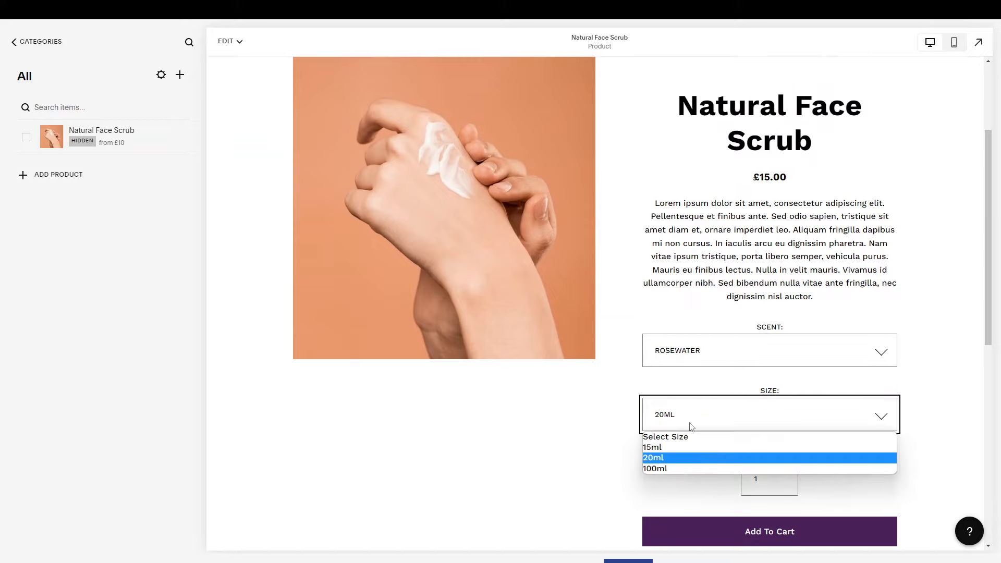
{"action": "left_click", "coordinate": [683, 356]}
{"action": "left_click", "coordinate": [677, 384]}
{"action": "scroll", "coordinate": [686, 494], "scroll_direction": "down", "scroll_amount": 8}
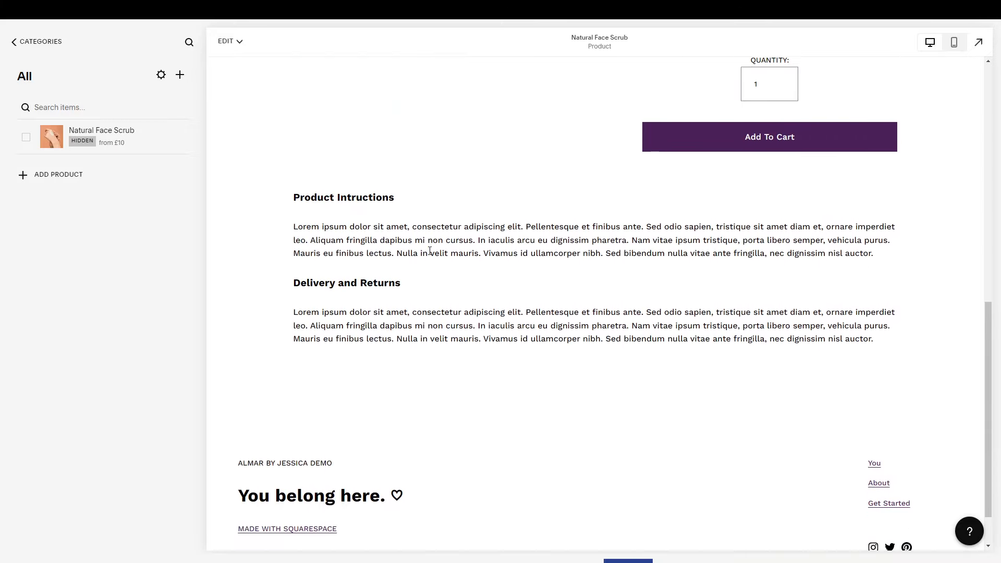
{"action": "scroll", "coordinate": [429, 251], "scroll_direction": "down", "scroll_amount": 1}
{"action": "scroll", "coordinate": [429, 250], "scroll_direction": "up", "scroll_amount": 15}
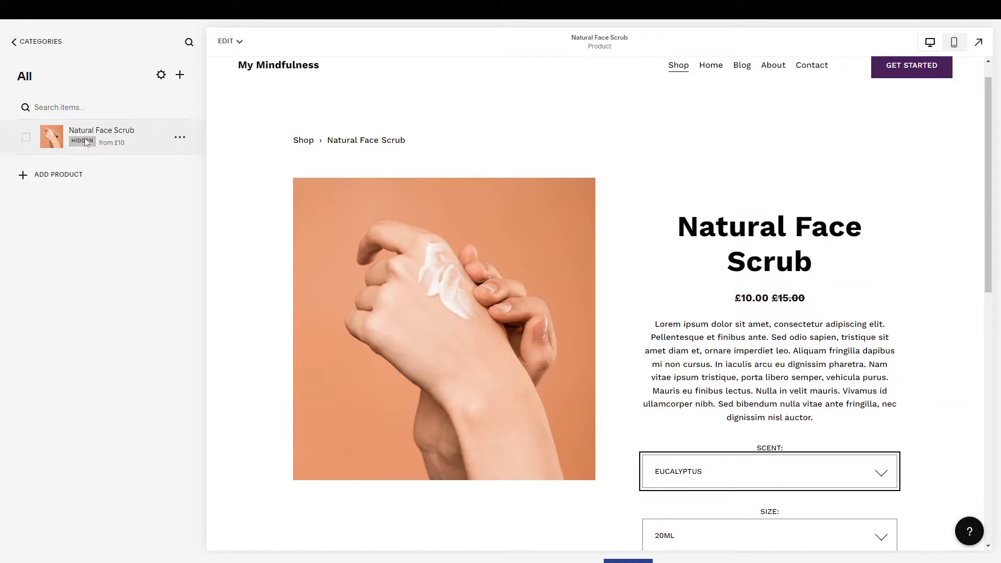
Step: Reopen the hidden Natural Face Scrub product for editing and publish it
{"action": "left_click", "coordinate": [180, 138]}
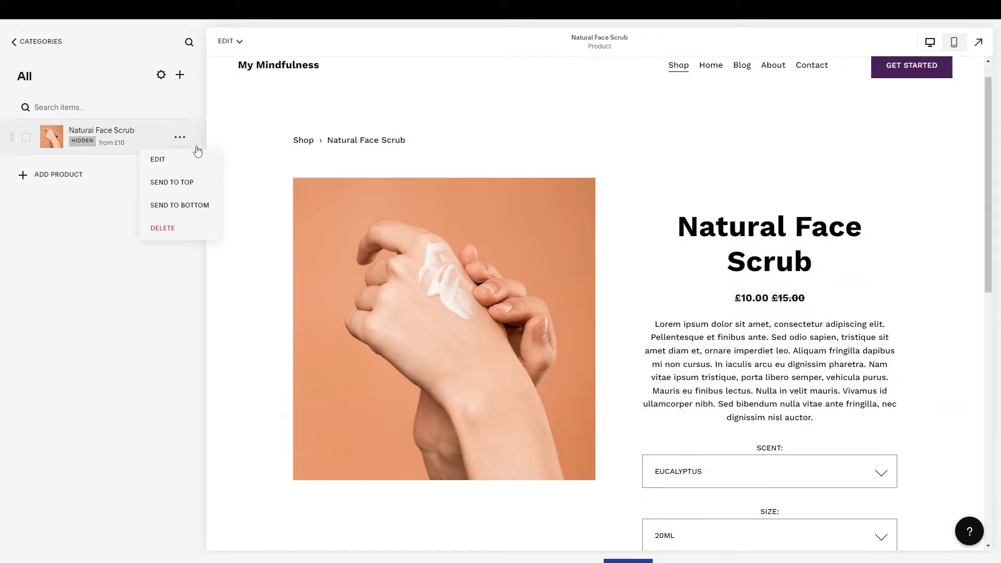
{"action": "left_click", "coordinate": [176, 155]}
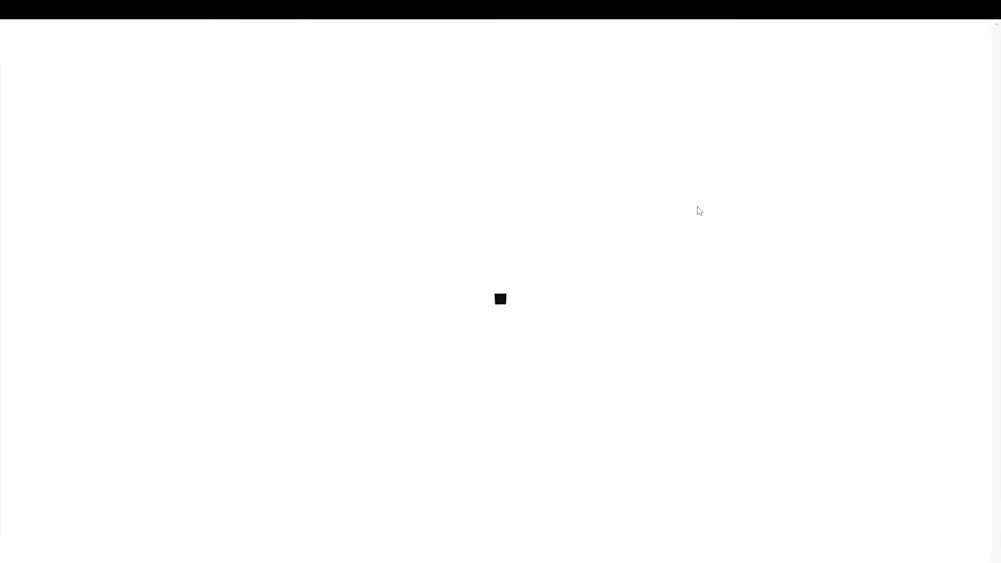
{"action": "left_click", "coordinate": [950, 40]}
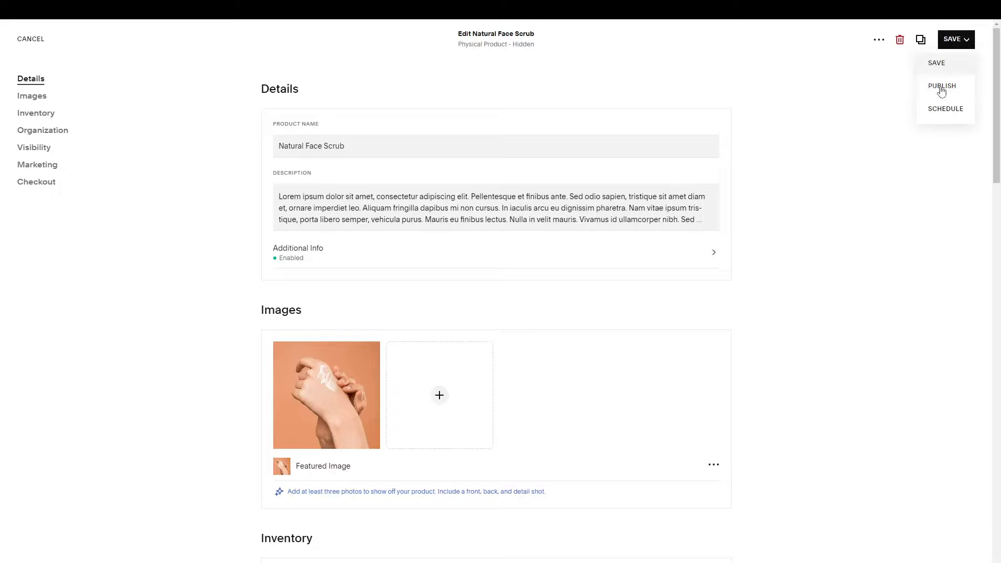
{"action": "left_click", "coordinate": [938, 90]}
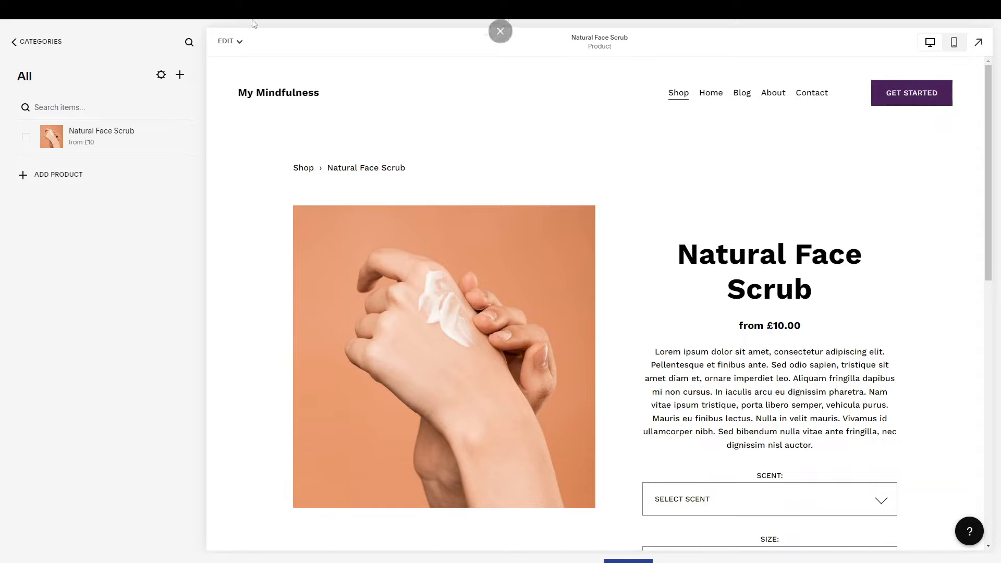
Step: Leave the Shop page and open the Payments setup in the site's Commerce section
{"action": "left_click", "coordinate": [42, 43]}
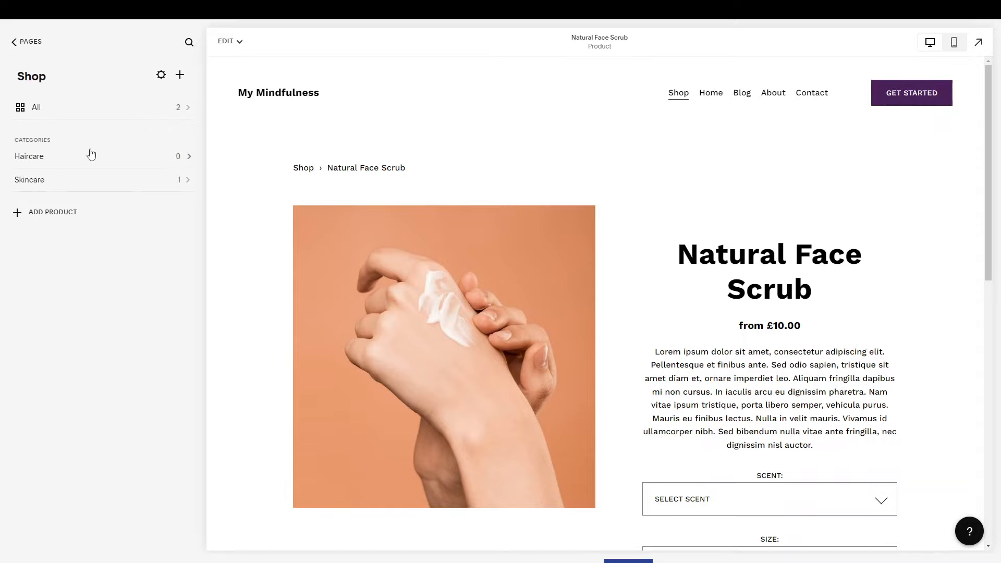
{"action": "left_click", "coordinate": [24, 46]}
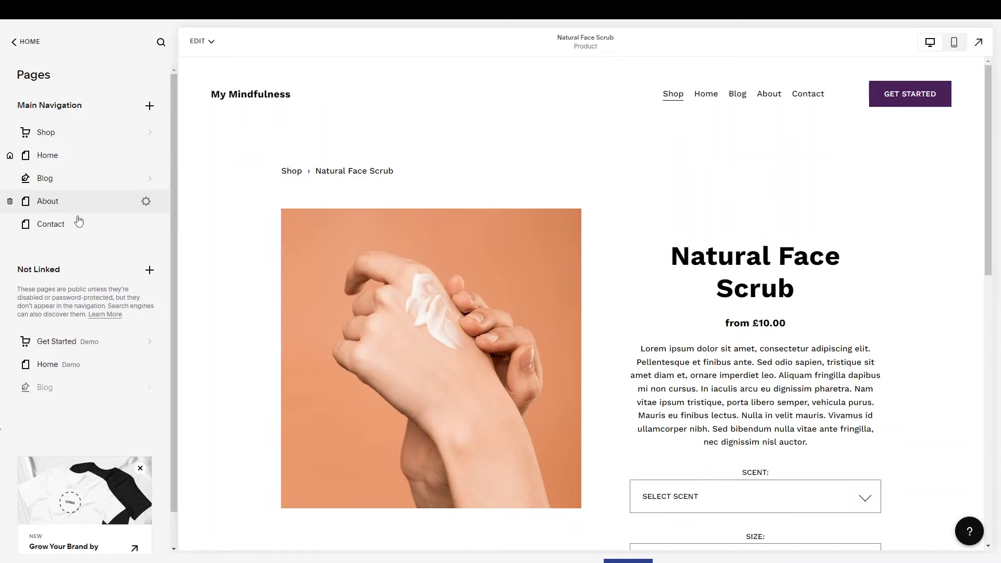
{"action": "scroll", "coordinate": [63, 248], "scroll_direction": "down", "scroll_amount": 1}
{"action": "scroll", "coordinate": [62, 242], "scroll_direction": "up", "scroll_amount": 1}
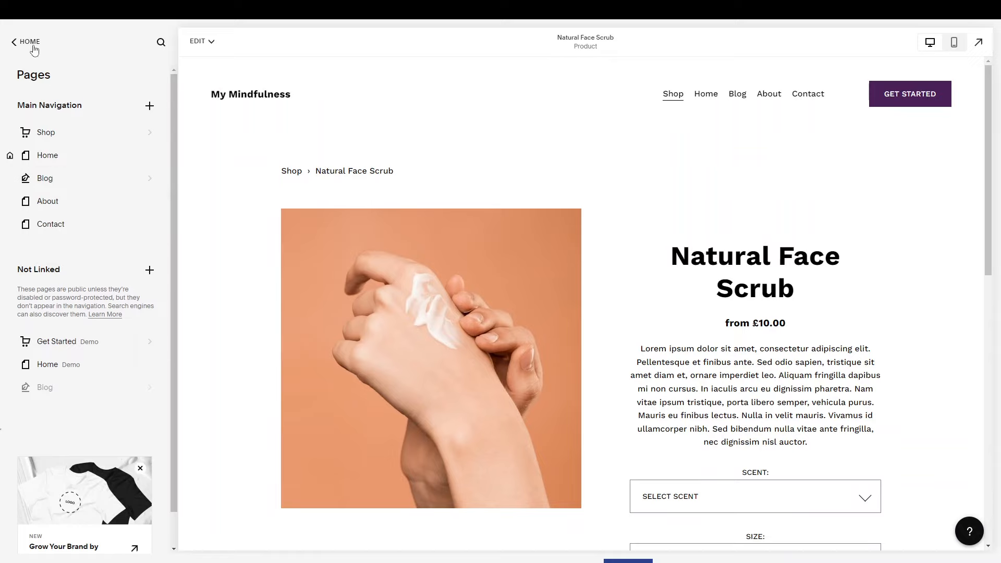
{"action": "left_click", "coordinate": [30, 44]}
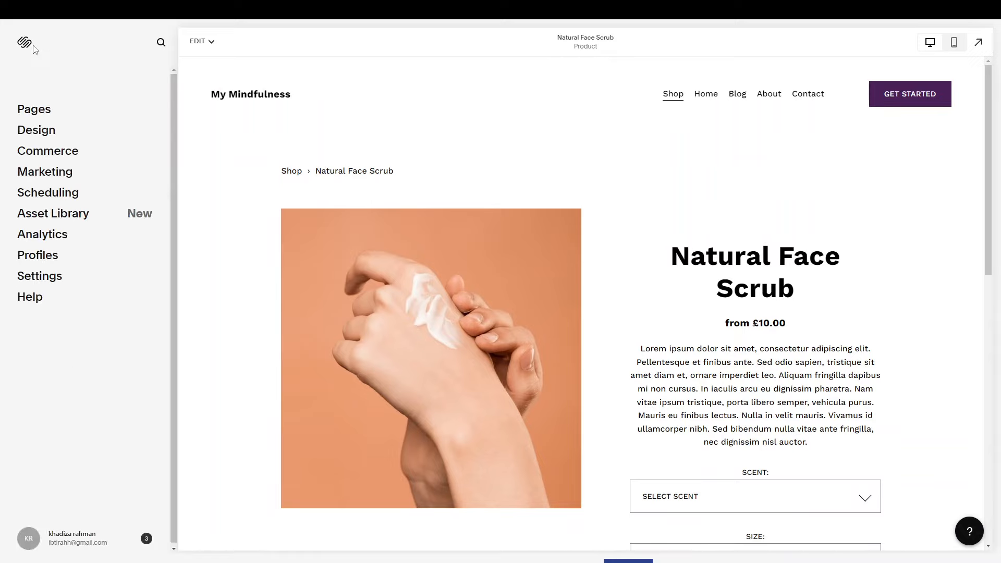
{"action": "left_click", "coordinate": [43, 156]}
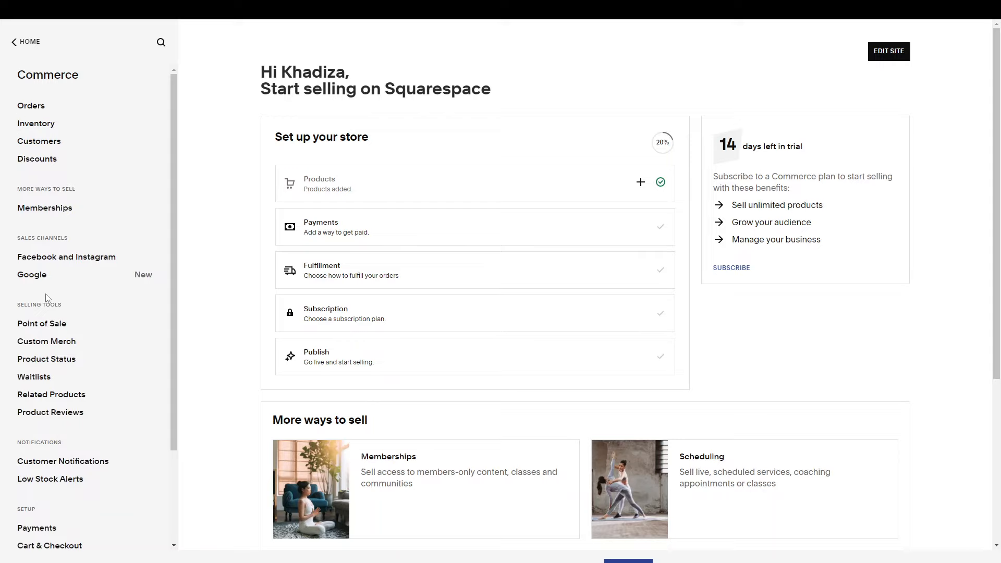
{"action": "left_click", "coordinate": [368, 239]}
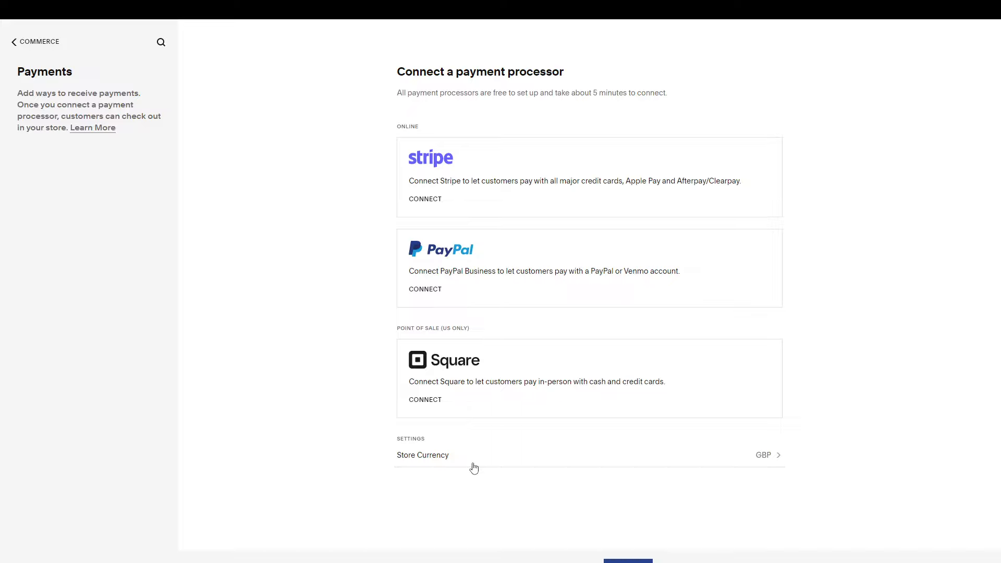
Step: Try to connect Stripe and PayPal as the store's payment processors
{"action": "left_click", "coordinate": [413, 199]}
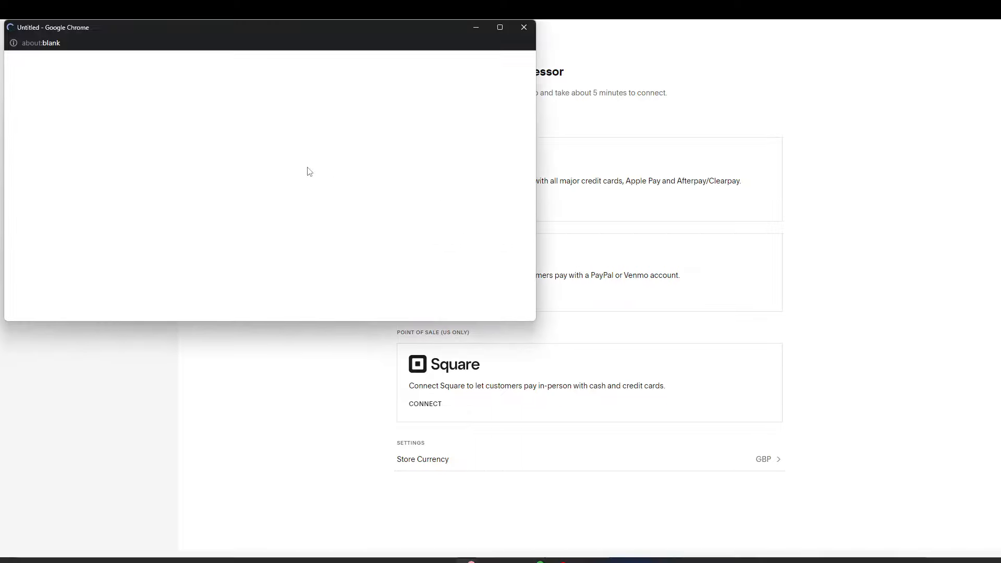
{"action": "left_click", "coordinate": [525, 27]}
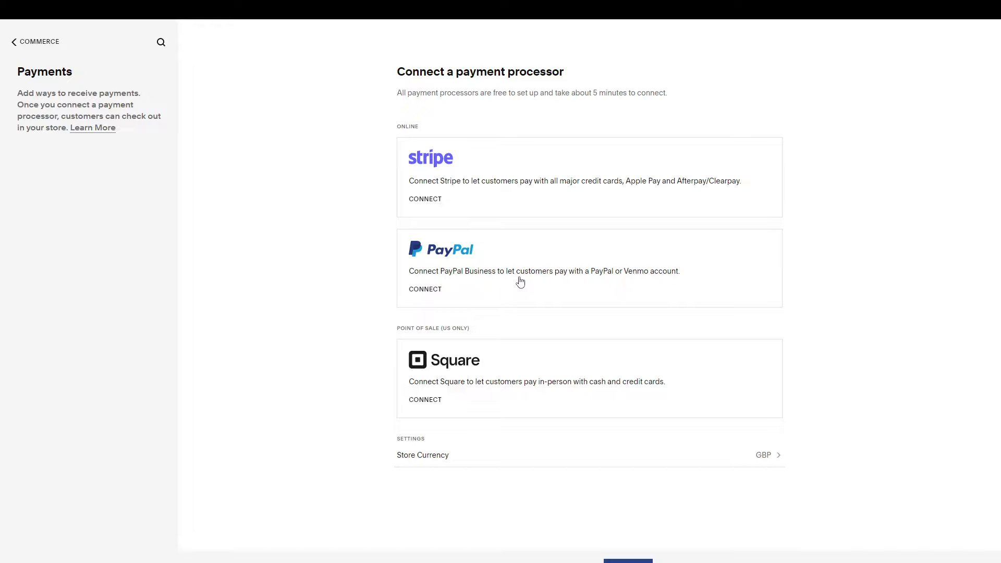
{"action": "left_click", "coordinate": [429, 290]}
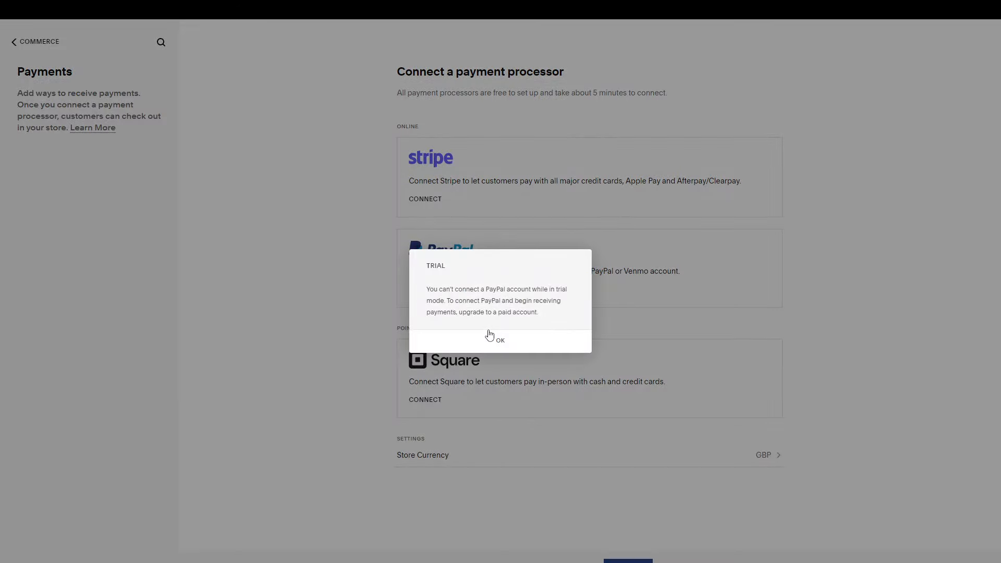
{"action": "left_click", "coordinate": [496, 340]}
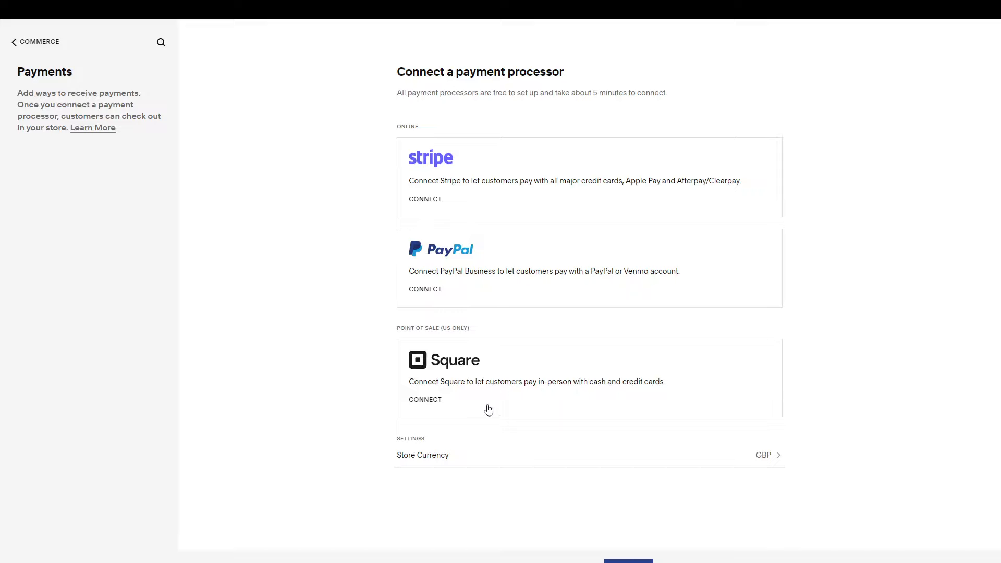
Step: Set the store currency to British Pound Sterling (GBP) and return to the payment processor overview
{"action": "left_click_drag", "start_coordinate": [392, 330], "coordinate": [508, 314]}
{"action": "left_click", "coordinate": [374, 348]}
{"action": "left_click", "coordinate": [654, 457]}
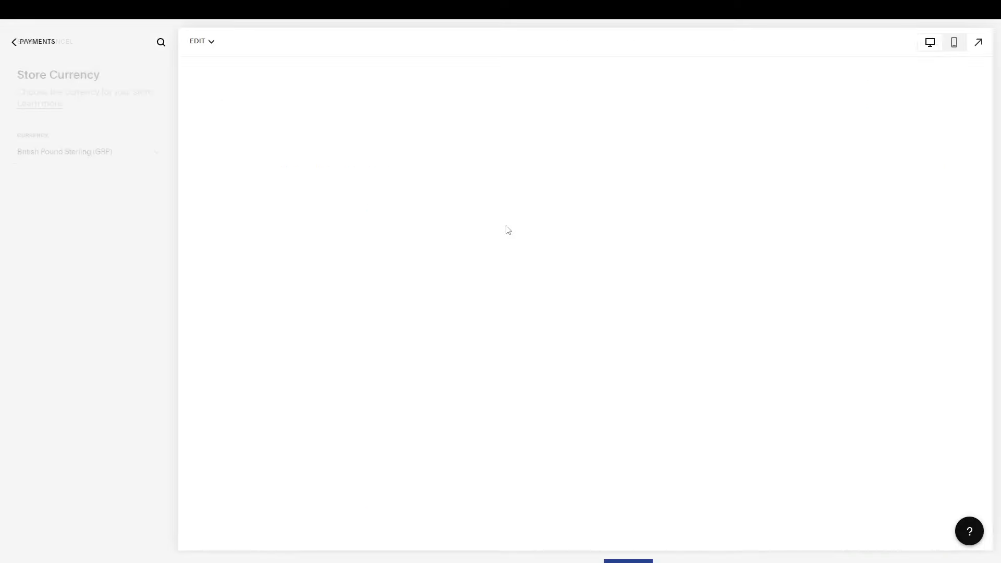
{"action": "left_click", "coordinate": [93, 152]}
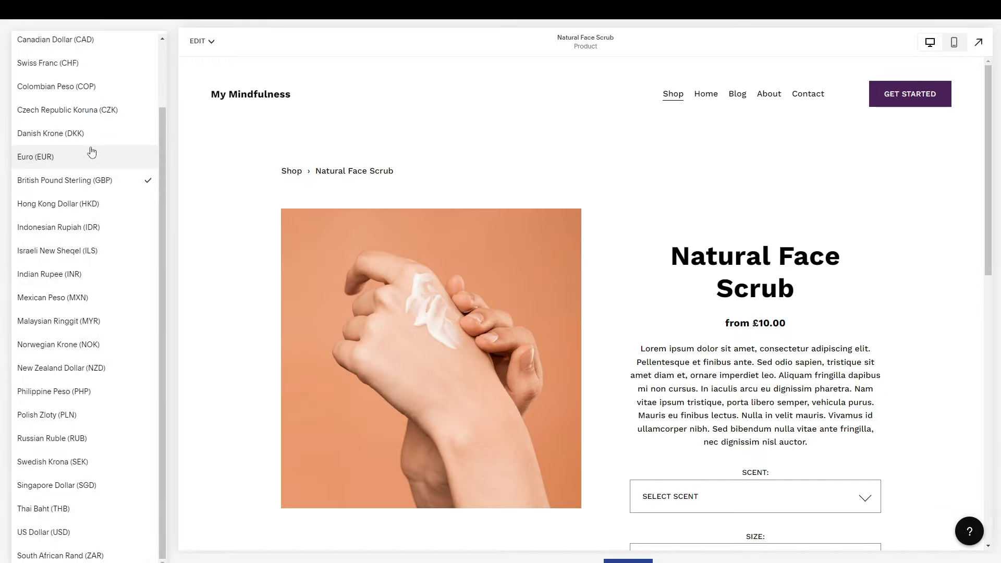
{"action": "left_click", "coordinate": [126, 184]}
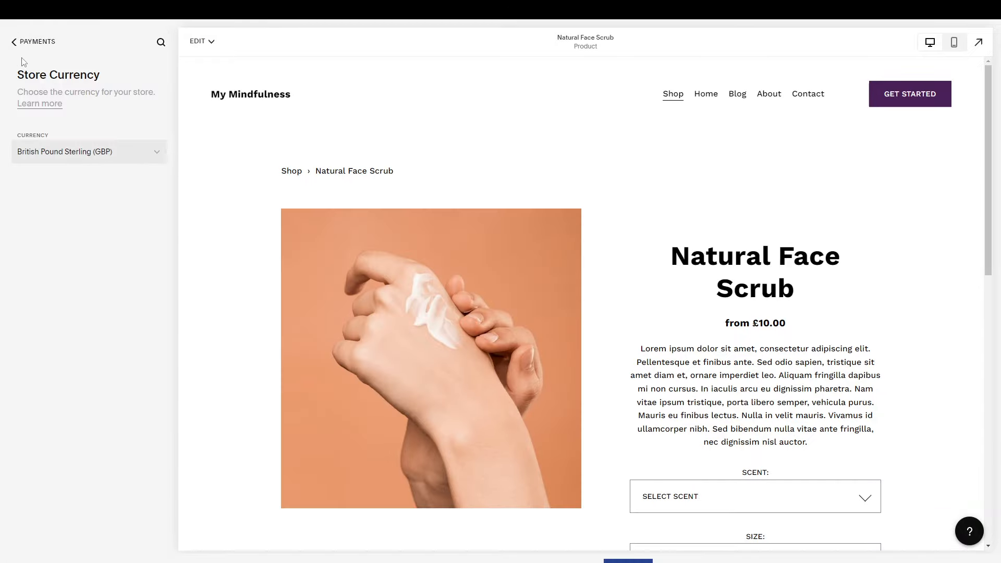
{"action": "left_click", "coordinate": [23, 44]}
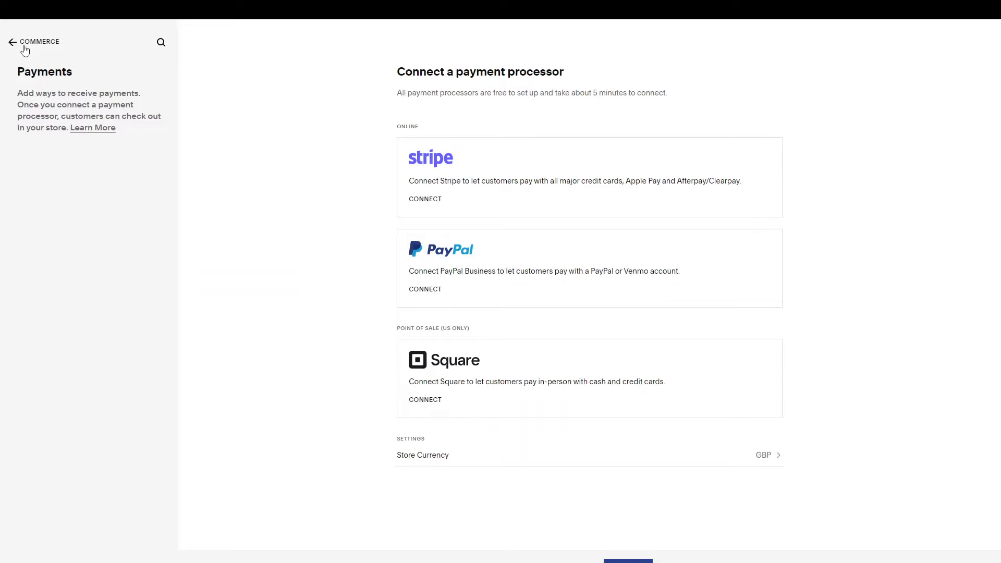
Step: Open the store's fulfillment setup from the Commerce overview and start a new Flat Rate shipping option
{"action": "left_click", "coordinate": [24, 50]}
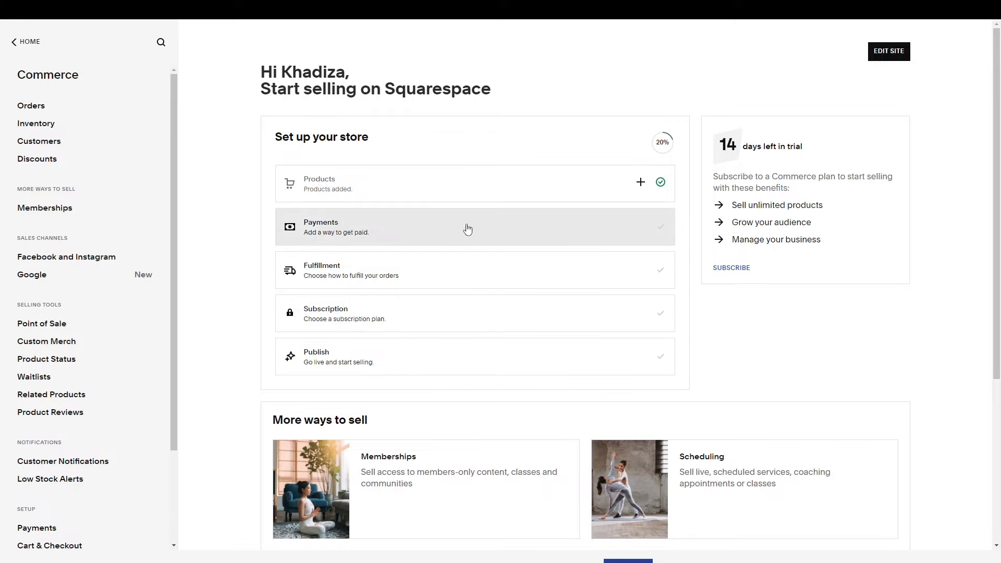
{"action": "left_click", "coordinate": [468, 263]}
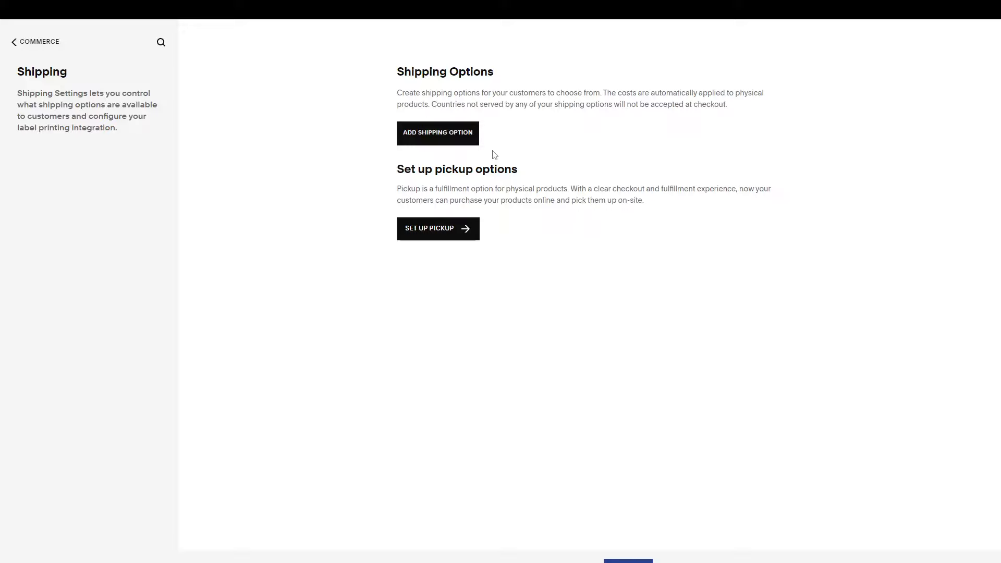
{"action": "left_click", "coordinate": [424, 135]}
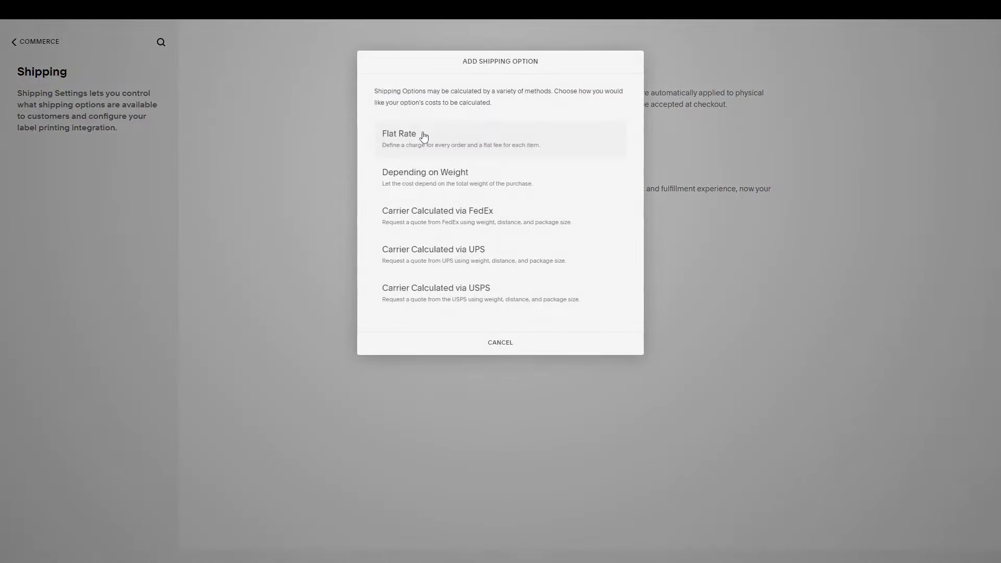
{"action": "left_click", "coordinate": [747, 168]}
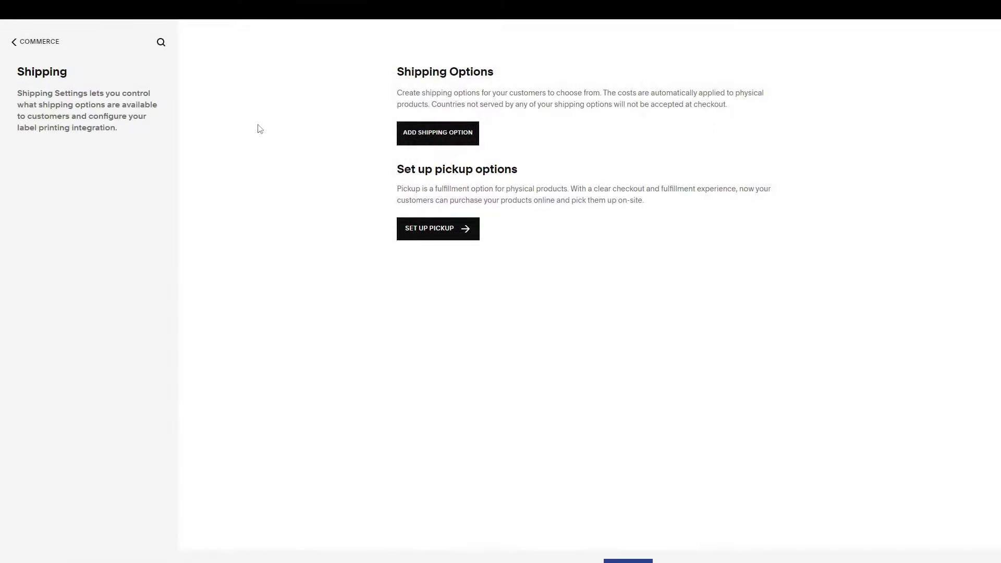
{"action": "left_click", "coordinate": [464, 133]}
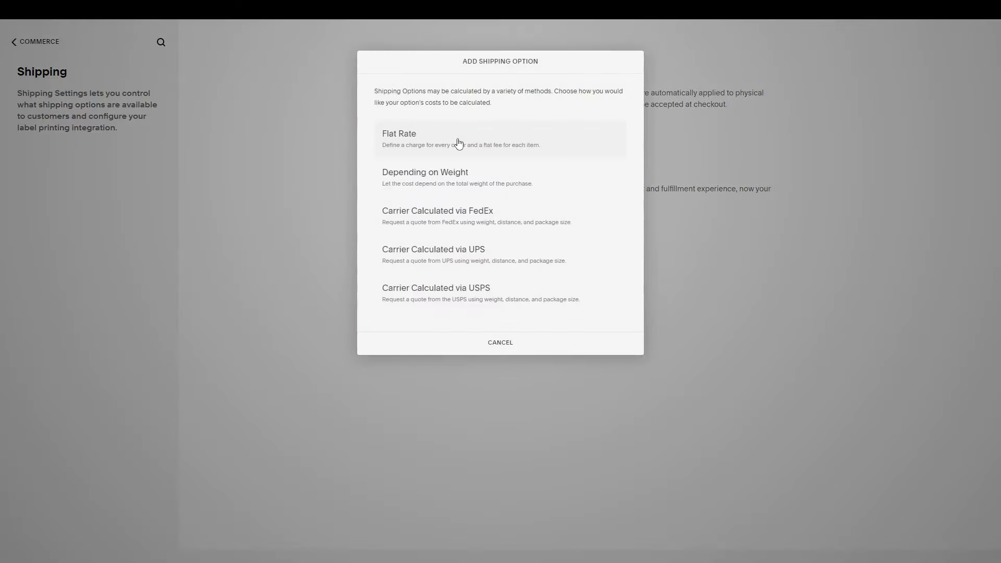
{"action": "left_click", "coordinate": [459, 144]}
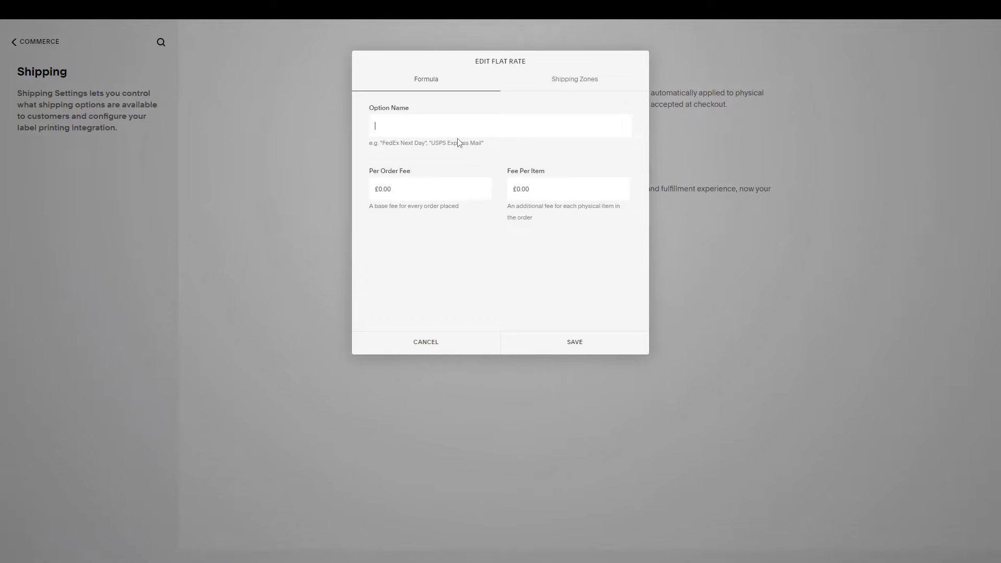
Step: Name the flat rate option "Standerd Shipping (2-3 Working Days)" and set its per-order fee to £2.99
{"action": "left_click", "coordinate": [436, 122]}
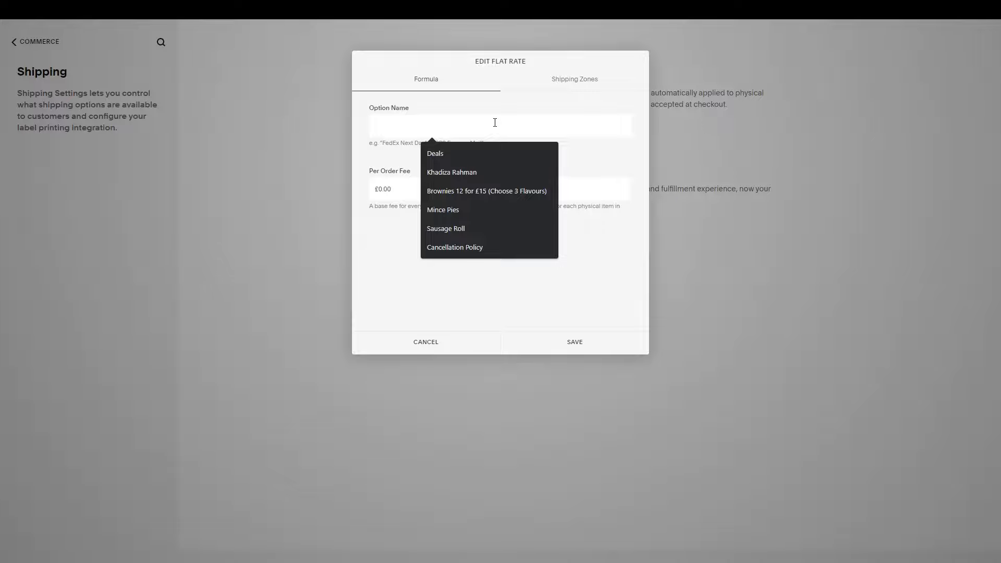
{"action": "type", "text": "Standard"}
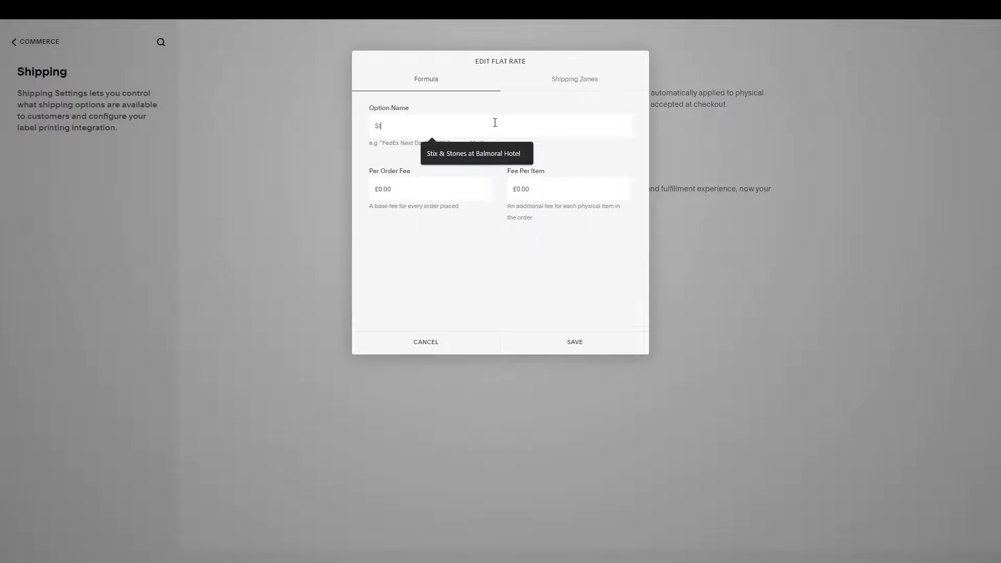
{"action": "key", "text": "BackSpace"}
{"action": "key", "text": "BackSpace"}
{"action": "key", "text": "BackSpace"}
{"action": "type", "text": "e"}
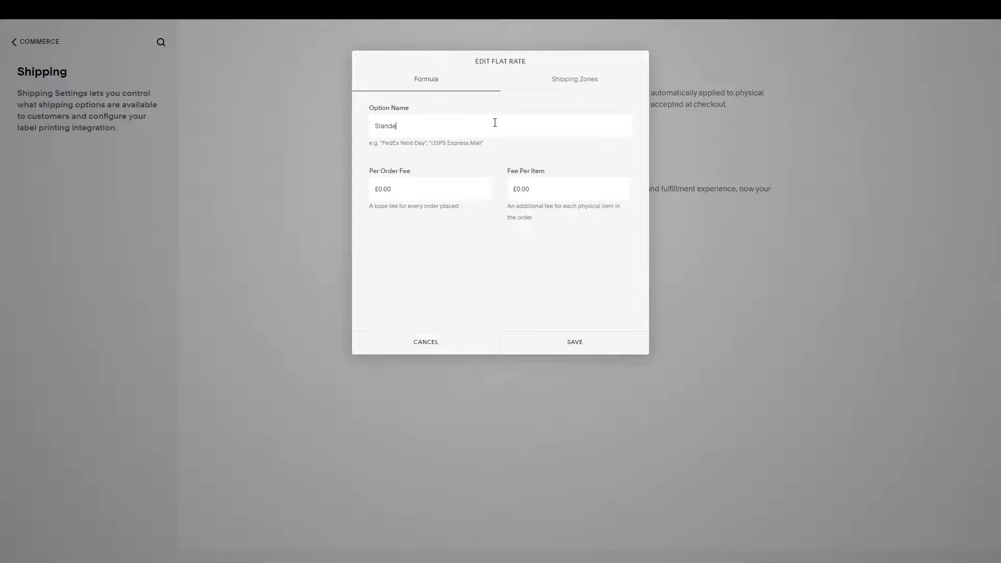
{"action": "type", "text": "rd Shippoing (2-3"}
{"action": "key", "text": "BackSpace"}
{"action": "key", "text": "BackSpace"}
{"action": "type", "text": "-3 w"}
{"action": "key", "text": "BackSpace"}
{"action": "type", "text": "Working Days"}
{"action": "left_click", "coordinate": [413, 186]}
{"action": "type", "text": "2.99"}
{"action": "left_click", "coordinate": [586, 175]}
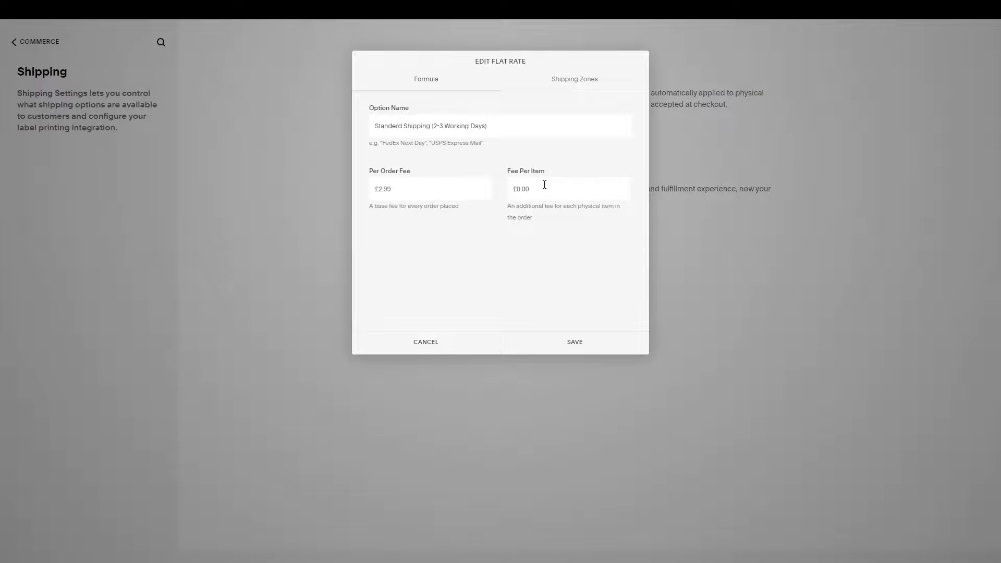
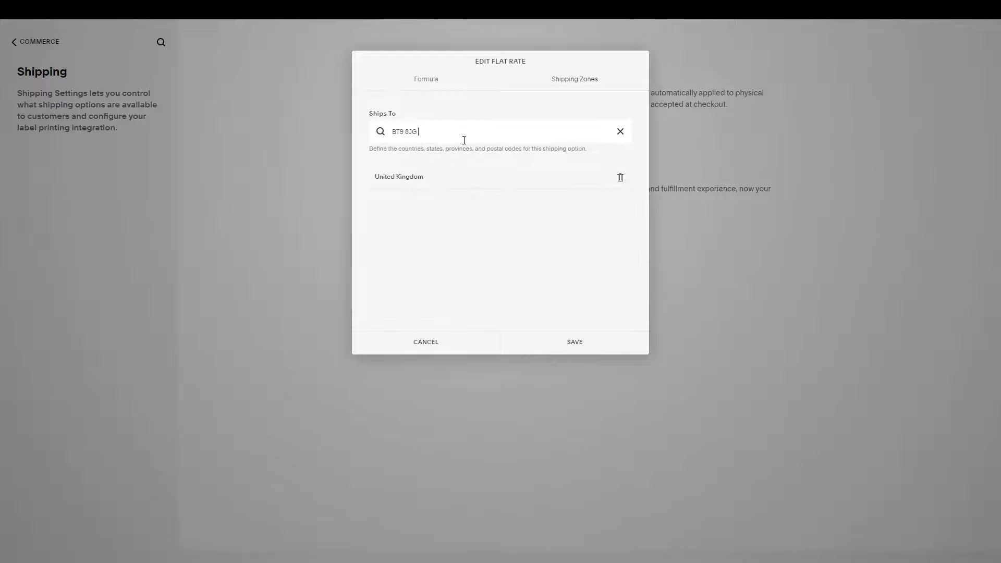
Step: Clear the postcode search in the flat rate's shipping zones and look through the list of countries
{"action": "key", "text": "ctrl+a"}
{"action": "key", "text": "BackSpace"}
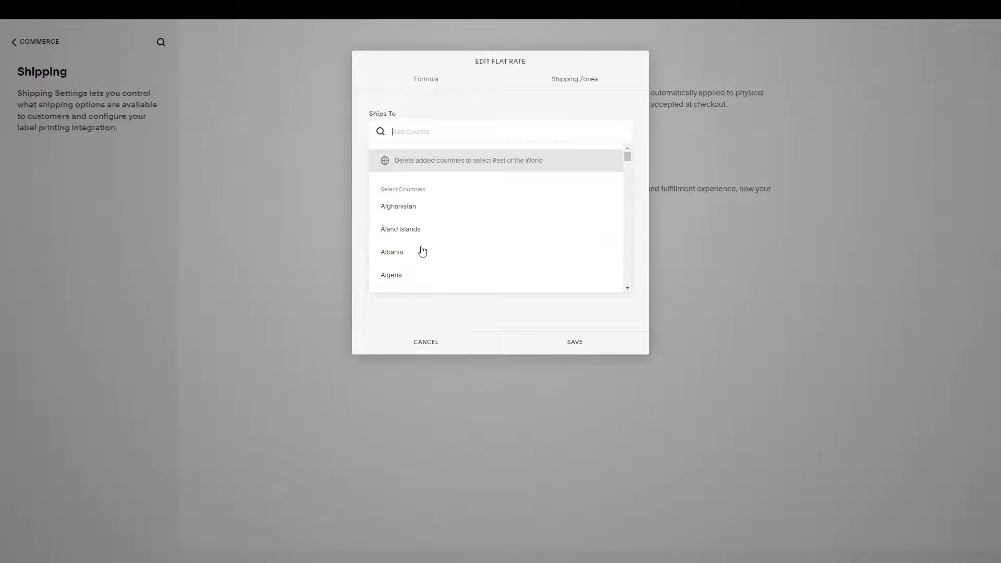
{"action": "scroll", "coordinate": [420, 282], "scroll_direction": "down", "scroll_amount": 20}
{"action": "scroll", "coordinate": [421, 281], "scroll_direction": "down", "scroll_amount": 20}
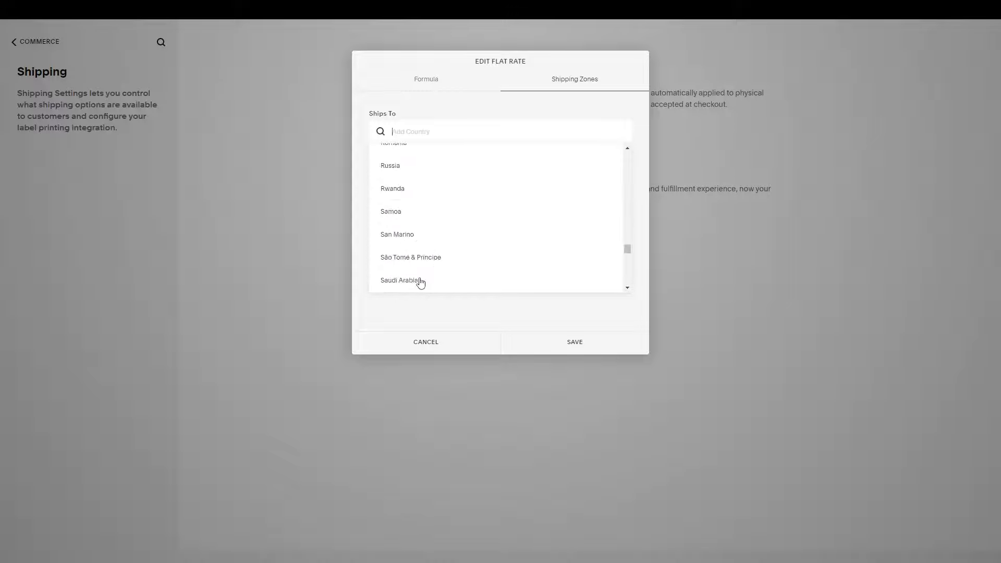
{"action": "left_click_drag", "start_coordinate": [628, 278], "coordinate": [588, 93]}
{"action": "left_click", "coordinate": [447, 159]}
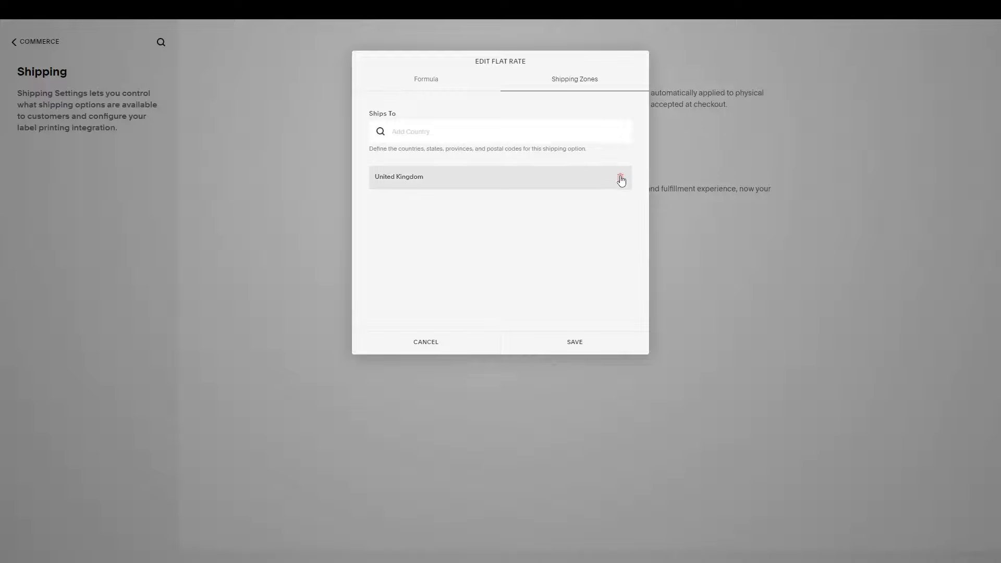
Step: Replace the United Kingdom shipping zone with Rest of the World
{"action": "left_click", "coordinate": [620, 178]}
{"action": "left_click", "coordinate": [505, 133]}
{"action": "left_click", "coordinate": [460, 164]}
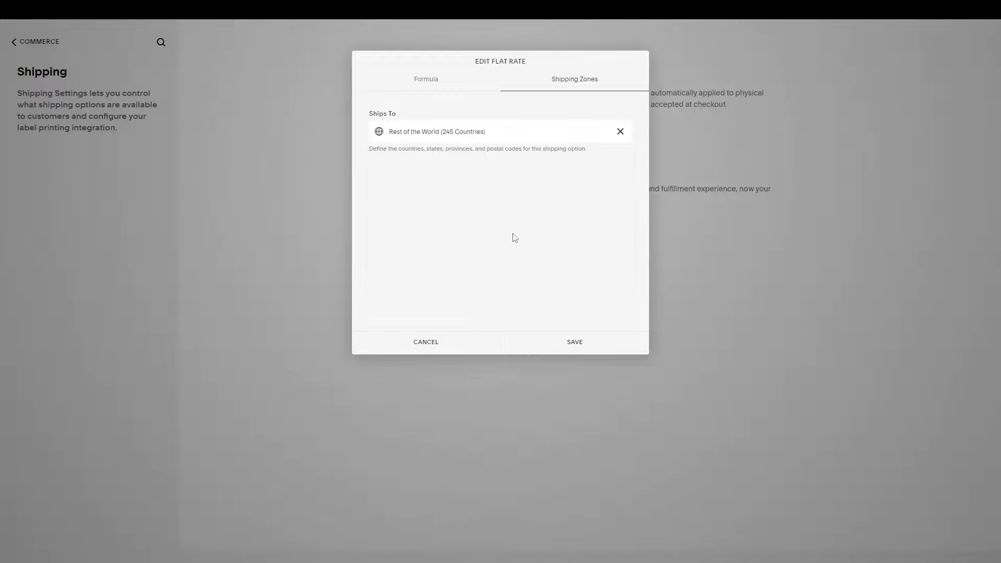
Step: Replace Rest of the World with United Kingdom as the shipping zone and save the shipping option
{"action": "left_click", "coordinate": [620, 132]}
{"action": "left_click", "coordinate": [505, 137]}
{"action": "type", "text": "united"}
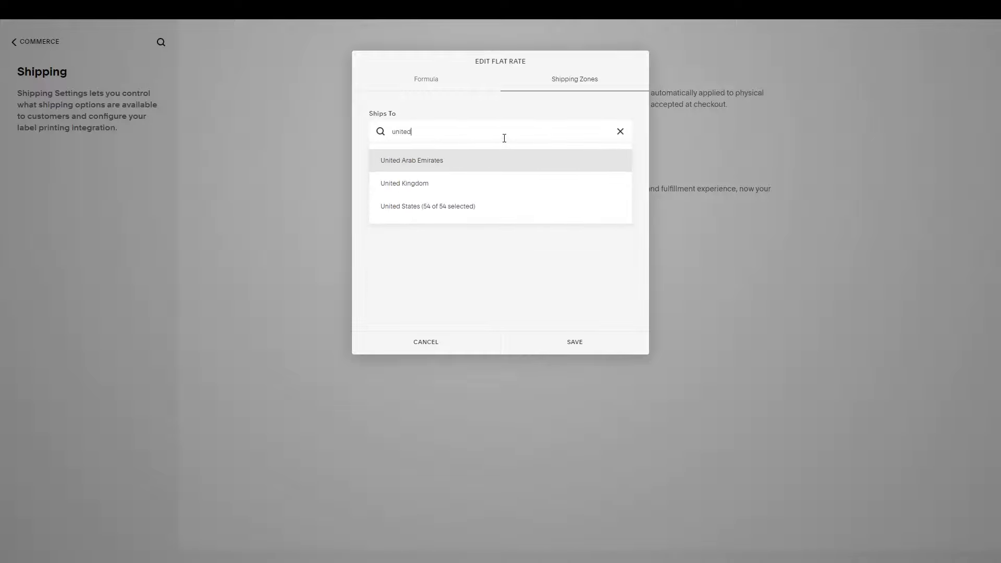
{"action": "left_click", "coordinate": [464, 182]}
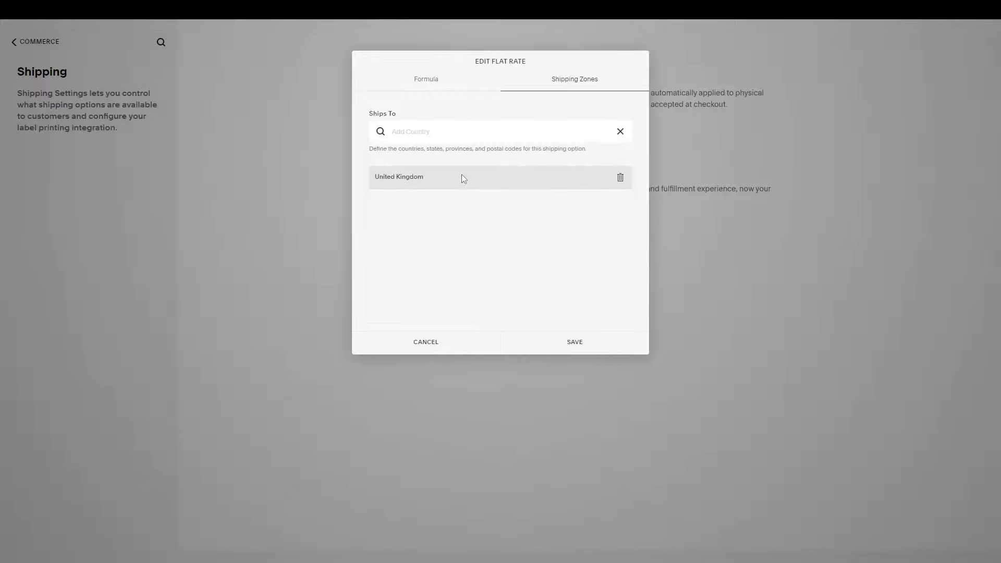
{"action": "left_click", "coordinate": [577, 341]}
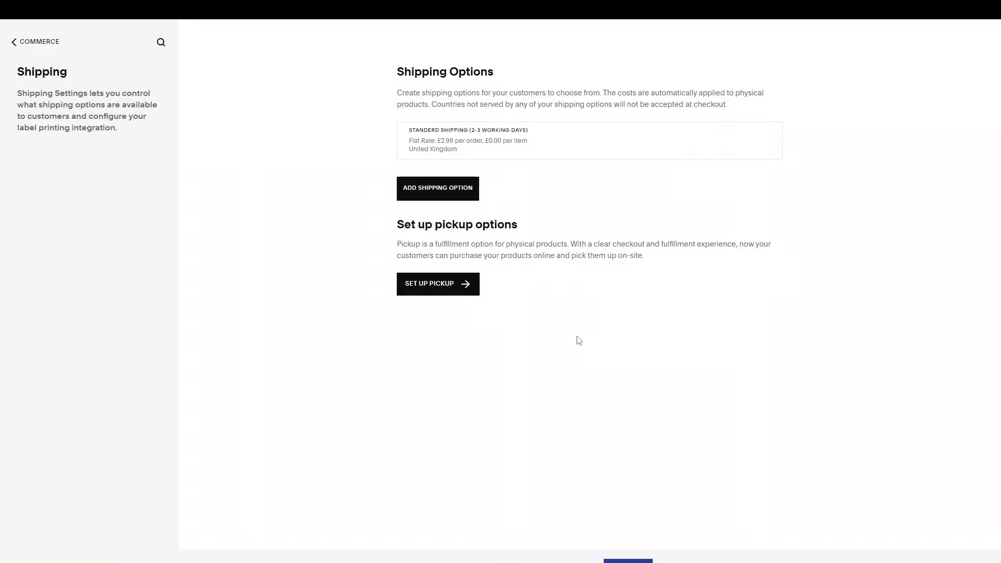
Step: Create a second flat rate shipping option named "First Class Shipping" with a per-order fee of £5.99
{"action": "left_click", "coordinate": [457, 189]}
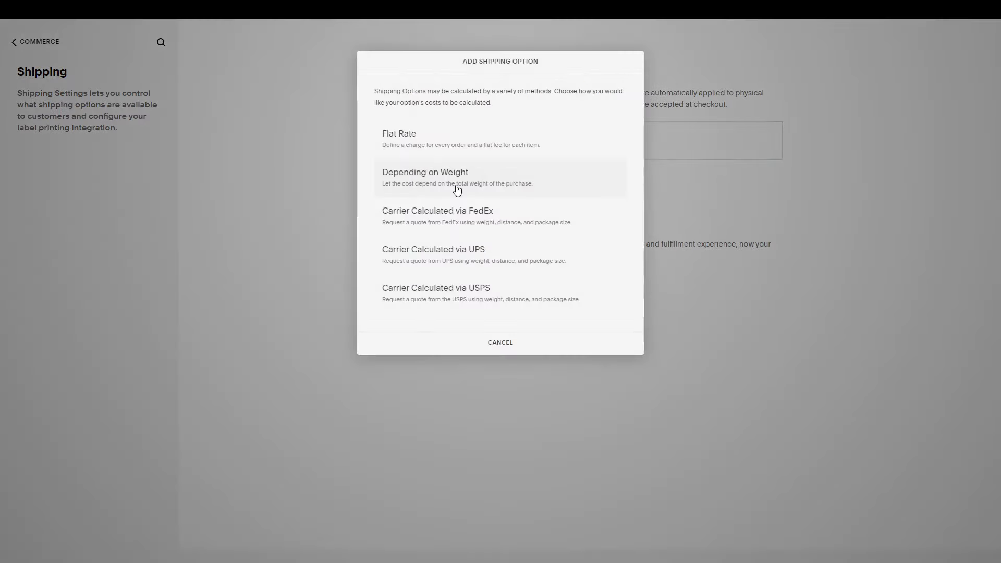
{"action": "left_click", "coordinate": [407, 135]}
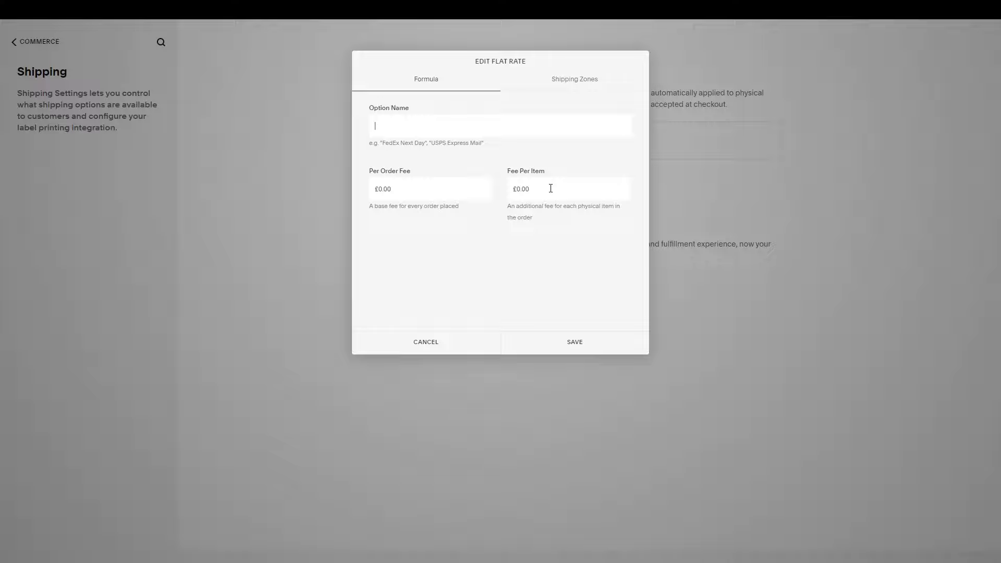
{"action": "type", "text": "First Class SHipping"}
{"action": "left_click", "coordinate": [426, 189]}
{"action": "type", "text": "5.99"}
Step: Add United Kingdom and Ireland as the First Class option's shipping zones and save it
{"action": "left_click", "coordinate": [574, 84]}
{"action": "left_click", "coordinate": [409, 139]}
{"action": "type", "text": "unite"}
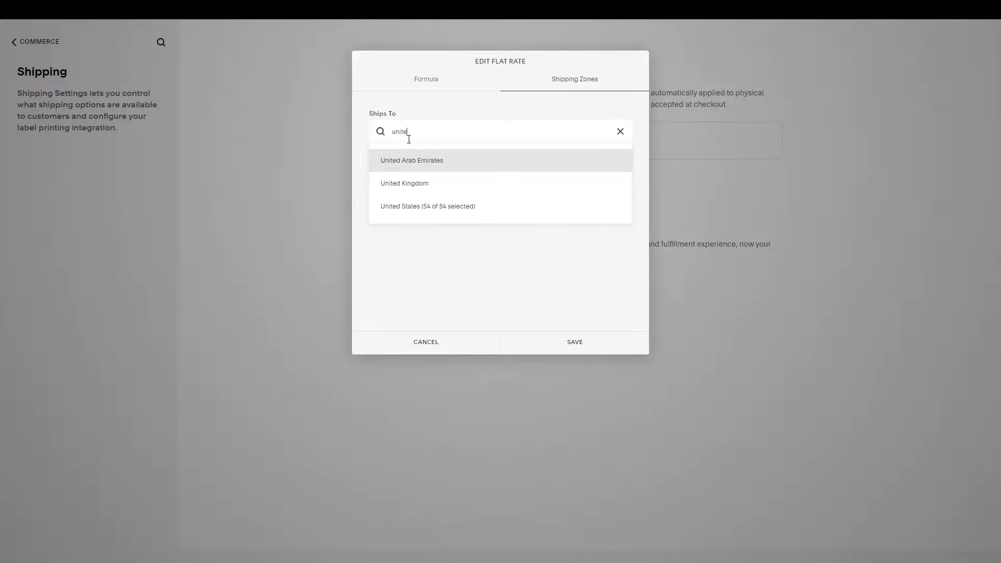
{"action": "left_click", "coordinate": [425, 183]}
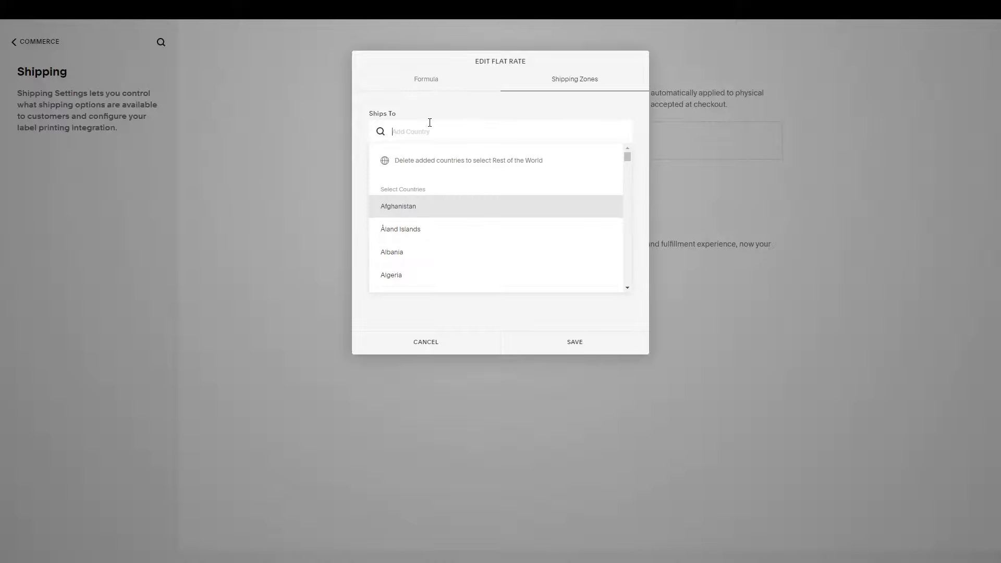
{"action": "type", "text": "irel"}
{"action": "left_click", "coordinate": [433, 165]}
{"action": "left_click", "coordinate": [572, 342]}
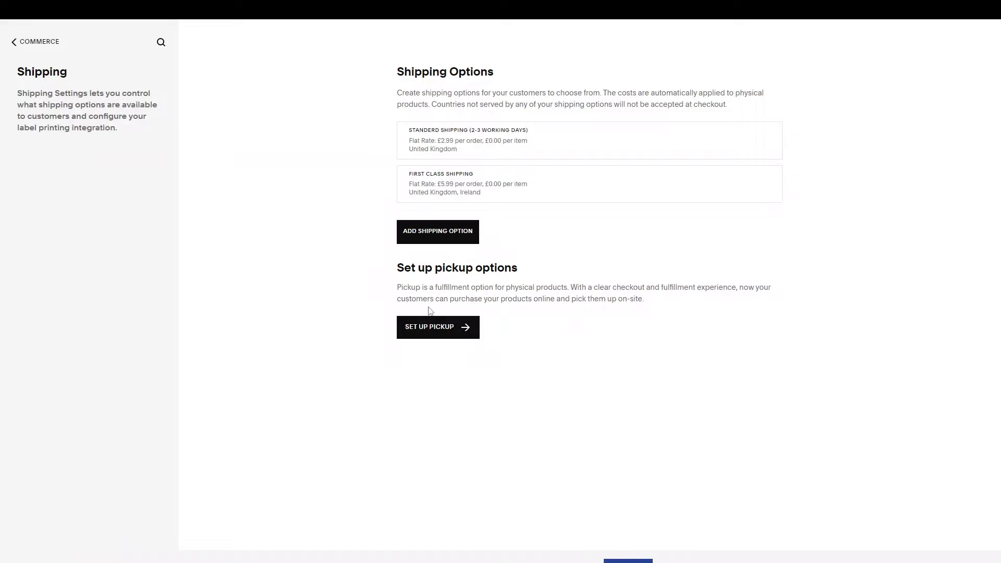
Step: Start setting up a new pickup option named "Belfast Based Shop"
{"action": "left_click", "coordinate": [438, 327]}
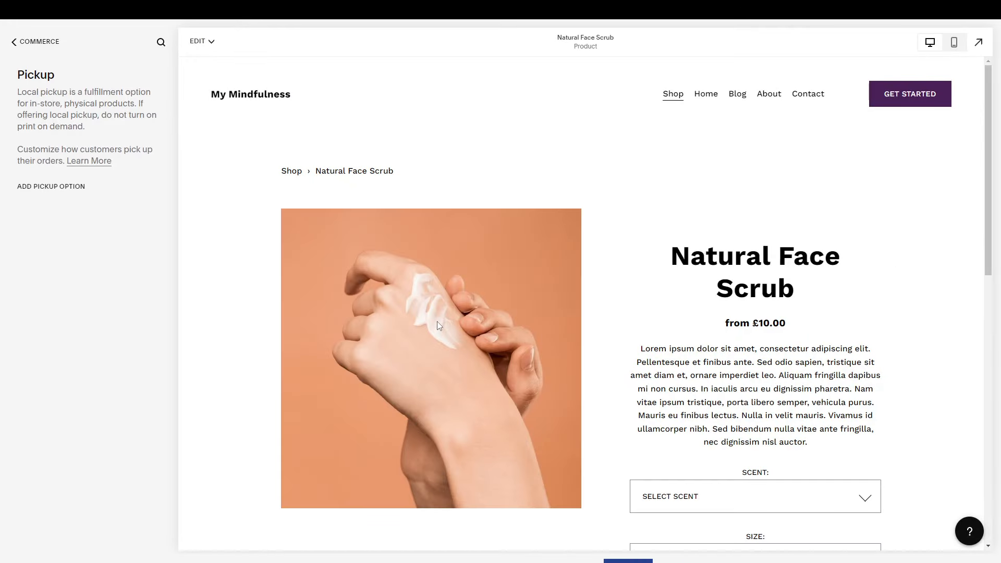
{"action": "left_click", "coordinate": [56, 187]}
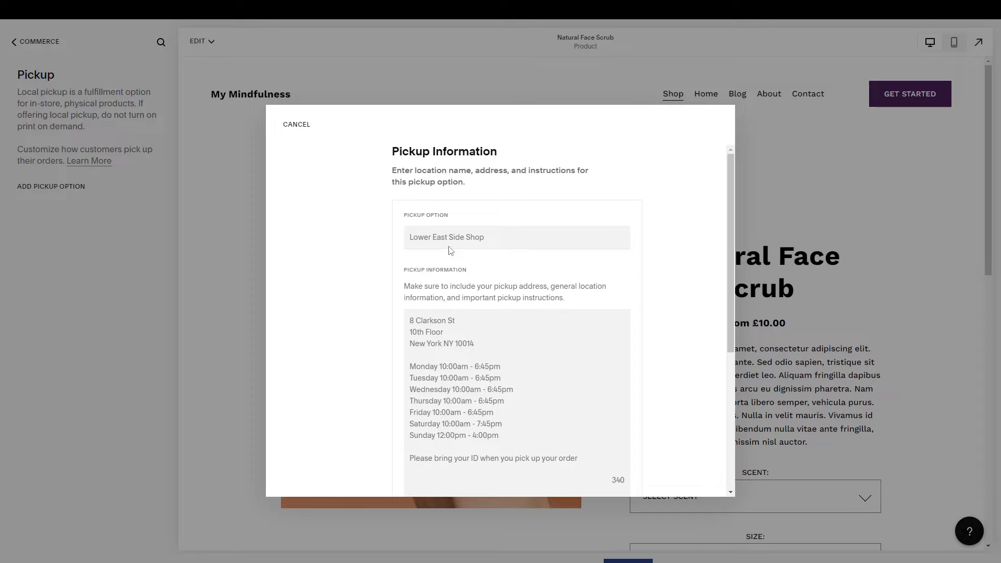
{"action": "scroll", "coordinate": [451, 249], "scroll_direction": "down", "scroll_amount": 1}
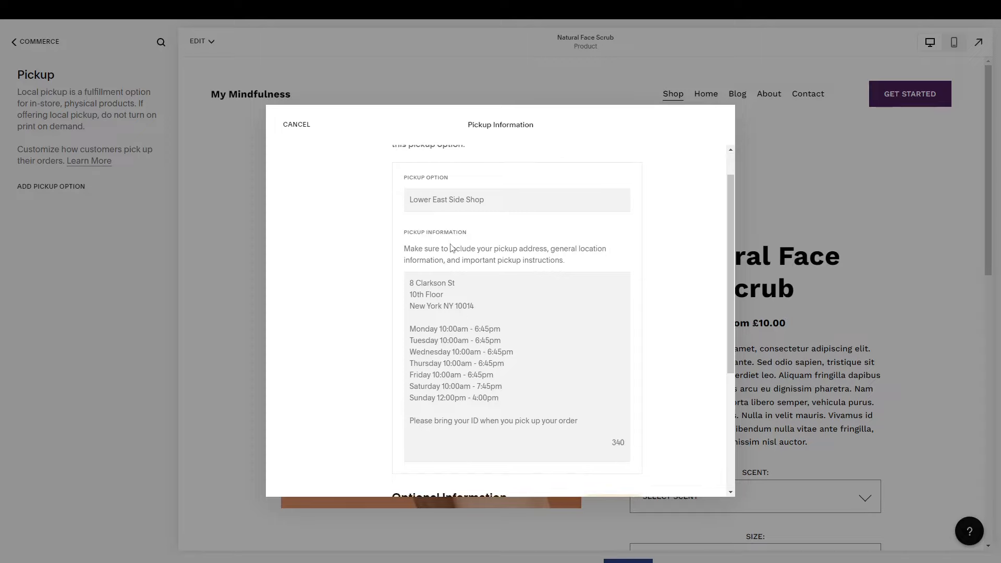
{"action": "left_click", "coordinate": [417, 202]}
{"action": "type", "text": "Belfast "}
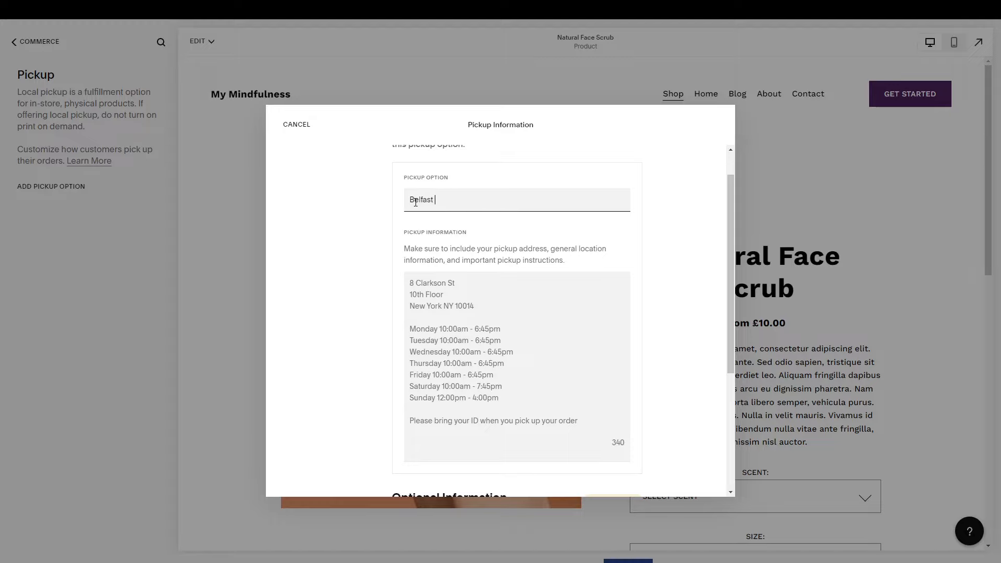
{"action": "type", "text": "Based Shop"}
Step: Look over the pickup option's information and optional tax fields, and discard the unsaved option
{"action": "left_click", "coordinate": [460, 294]}
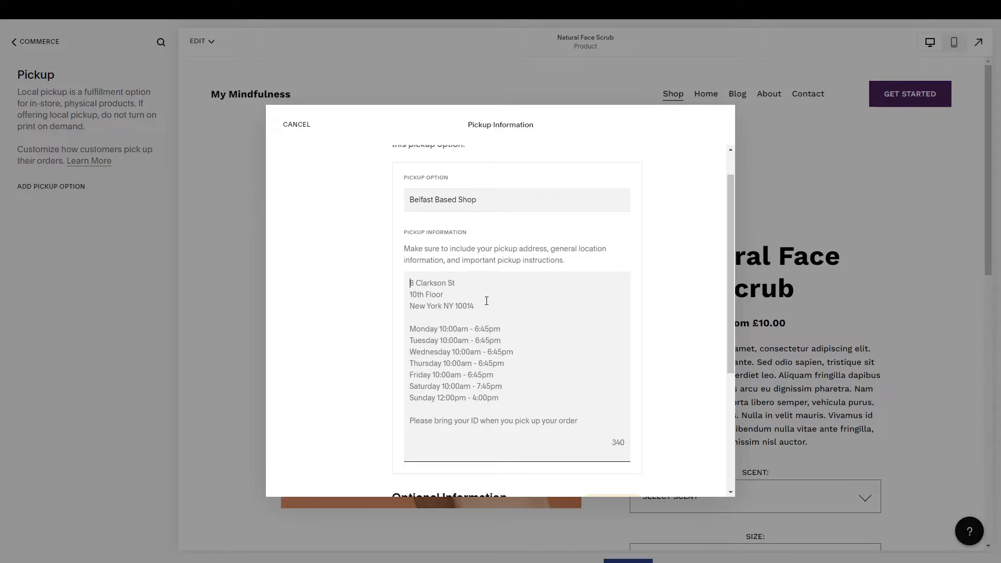
{"action": "scroll", "coordinate": [474, 402], "scroll_direction": "down", "scroll_amount": 1}
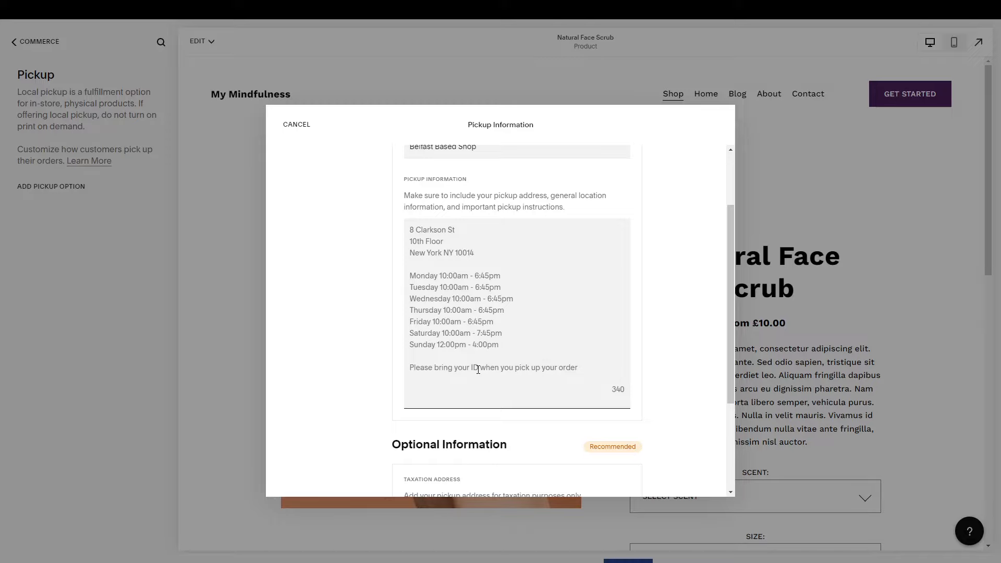
{"action": "scroll", "coordinate": [548, 355], "scroll_direction": "down", "scroll_amount": 1}
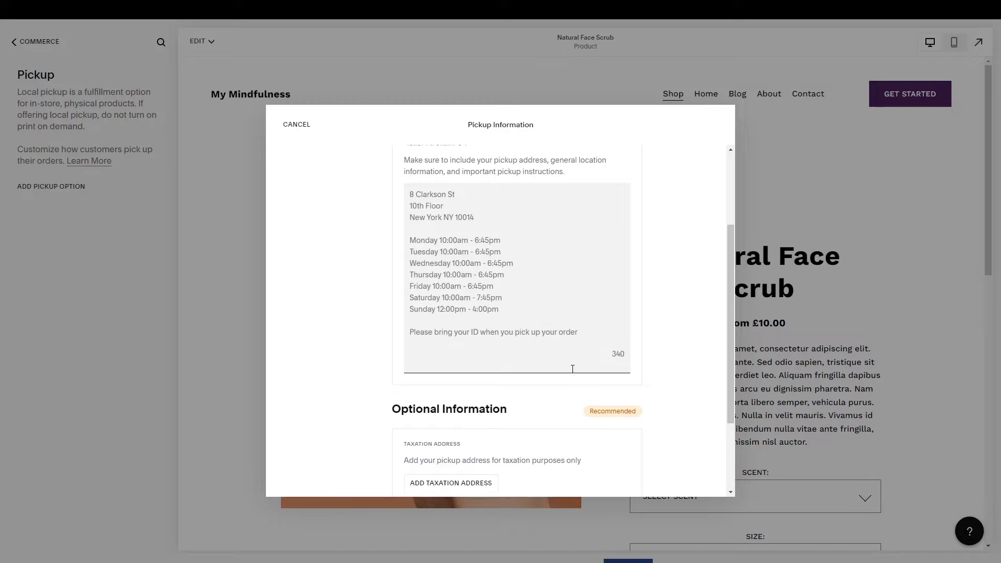
{"action": "scroll", "coordinate": [522, 338], "scroll_direction": "down", "scroll_amount": 2}
{"action": "scroll", "coordinate": [508, 399], "scroll_direction": "up", "scroll_amount": 5}
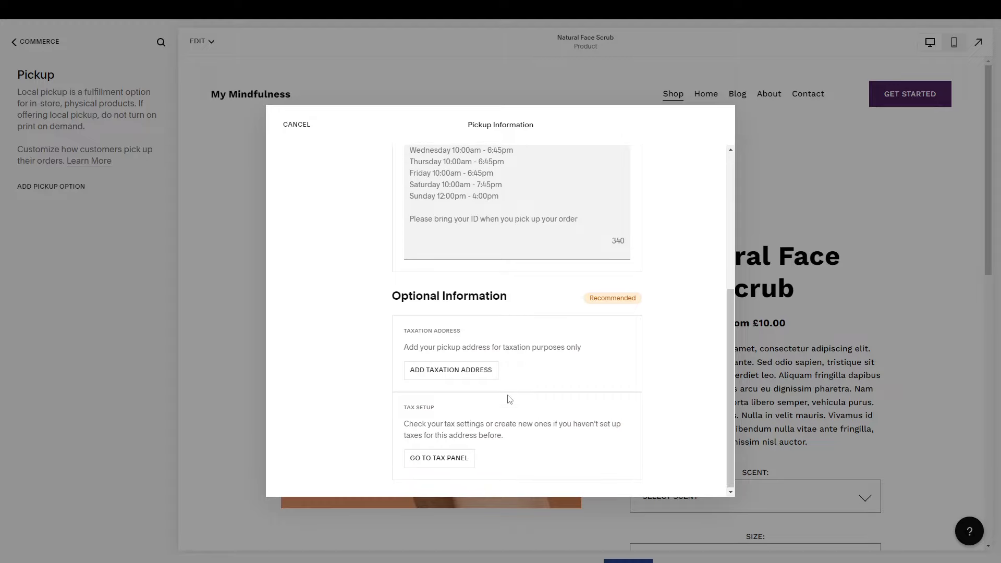
{"action": "left_click", "coordinate": [293, 126]}
{"action": "left_click", "coordinate": [558, 327]}
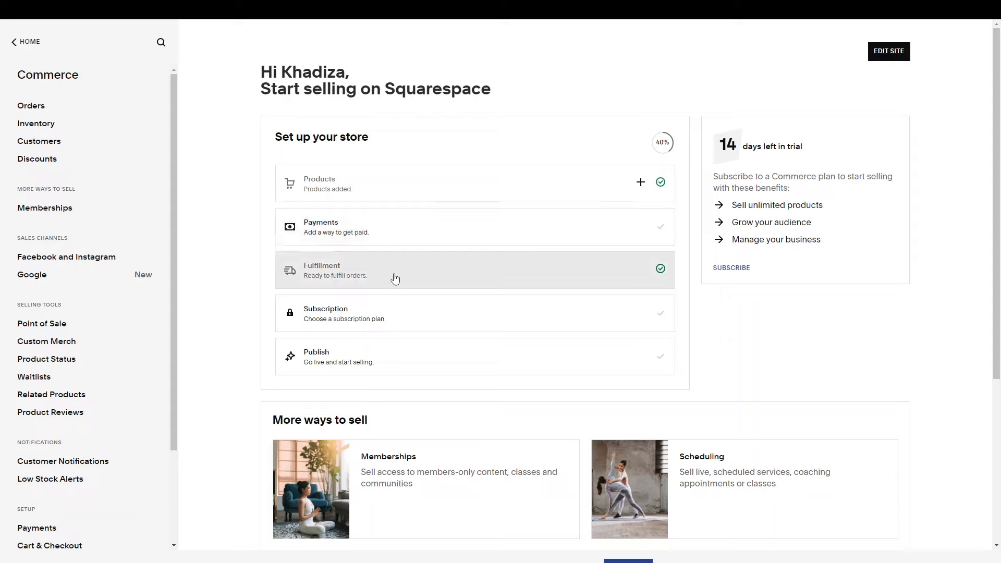
Step: Open the subscription plan details from the store's Publish setup task and skim the plan comparison
{"action": "left_click", "coordinate": [448, 374]}
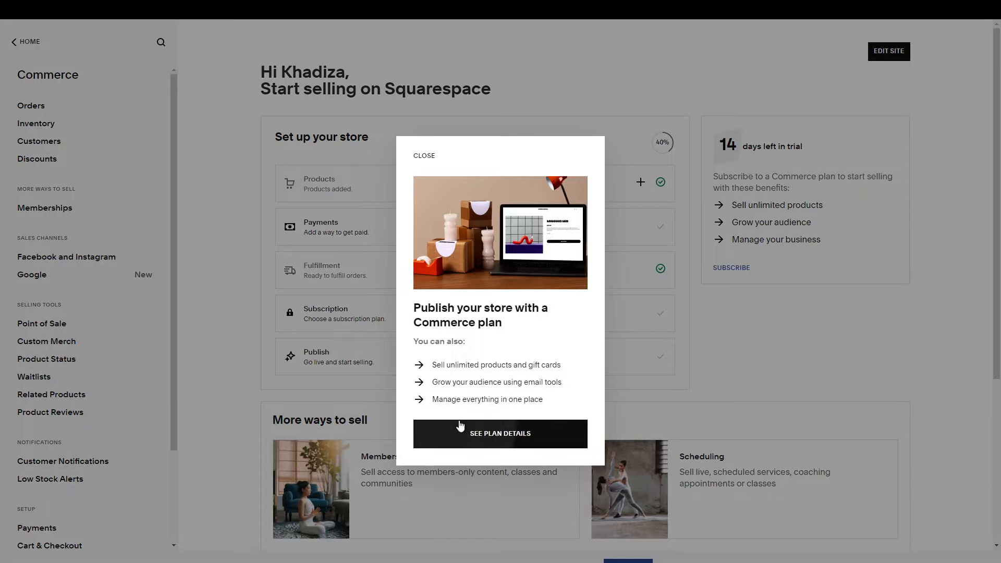
{"action": "left_click", "coordinate": [471, 437]}
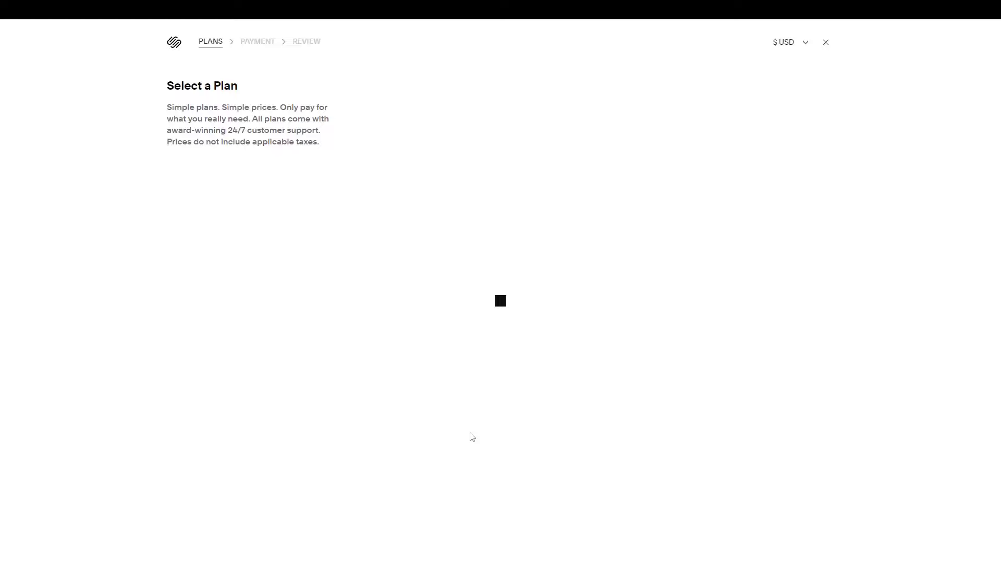
{"action": "scroll", "coordinate": [472, 437], "scroll_direction": "down", "scroll_amount": 8}
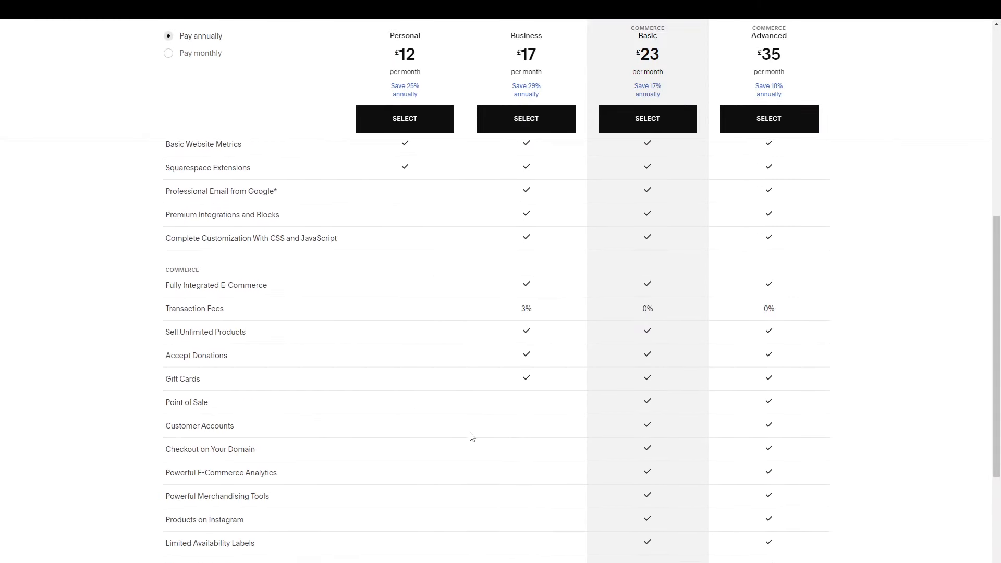
{"action": "scroll", "coordinate": [472, 437], "scroll_direction": "up", "scroll_amount": 8}
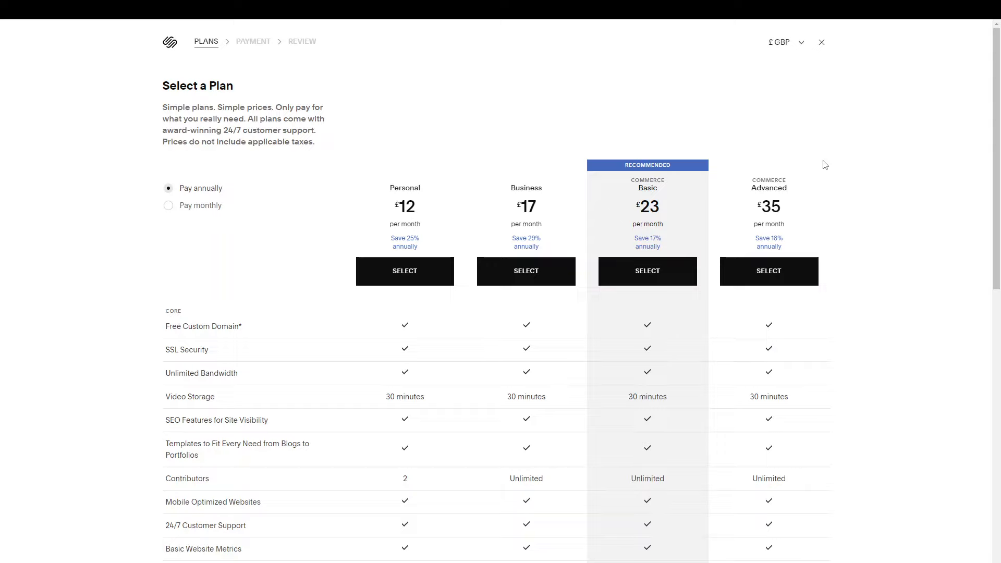
Step: Compare the core, commerce and marketing features of the Personal, Business, Commerce Basic and Commerce Advanced plans
{"action": "scroll", "coordinate": [630, 273], "scroll_direction": "down", "scroll_amount": 2}
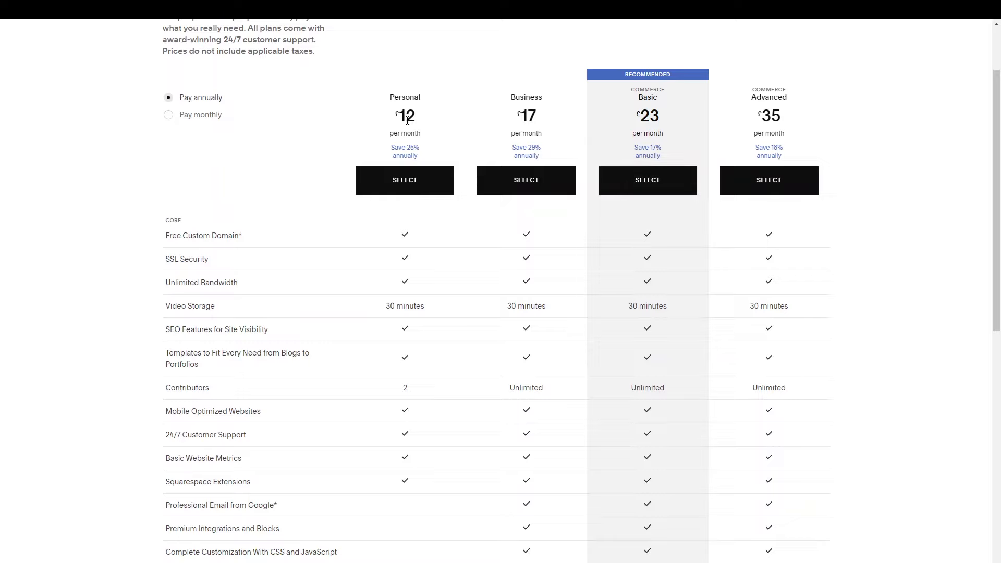
{"action": "scroll", "coordinate": [297, 263], "scroll_direction": "down", "scroll_amount": 1}
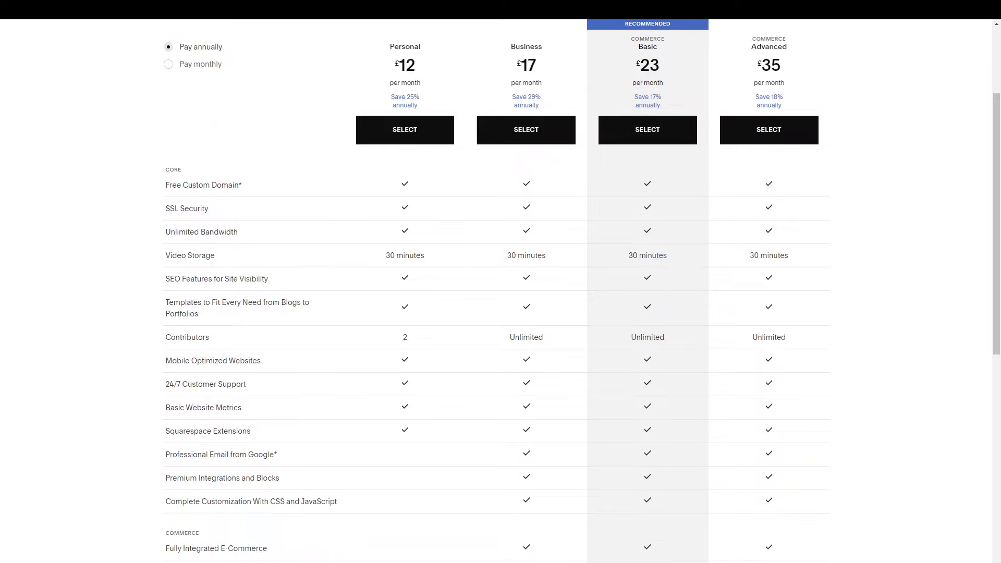
{"action": "scroll", "coordinate": [297, 264], "scroll_direction": "up", "scroll_amount": 2}
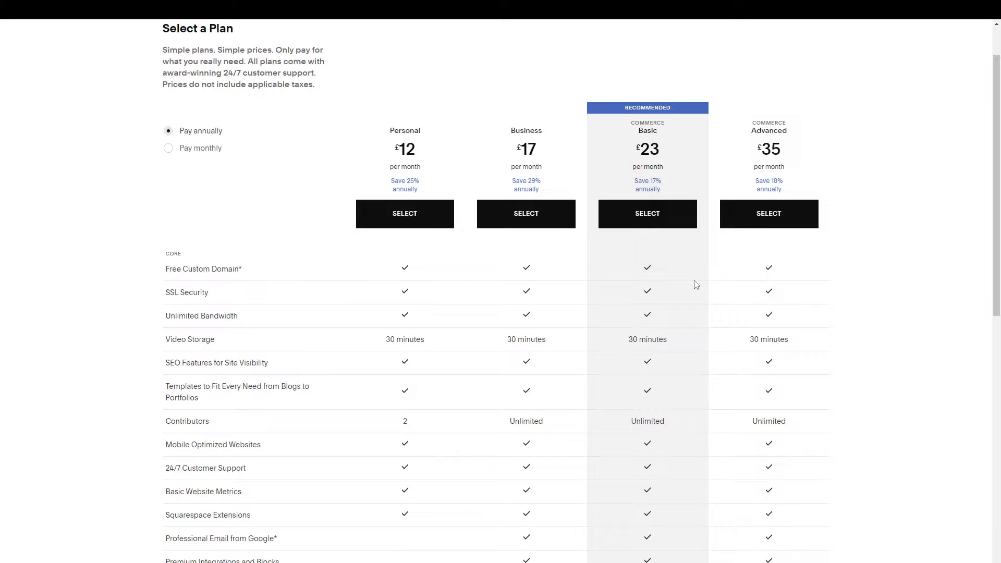
{"action": "scroll", "coordinate": [675, 335], "scroll_direction": "down", "scroll_amount": 3}
{"action": "scroll", "coordinate": [462, 362], "scroll_direction": "up", "scroll_amount": 4}
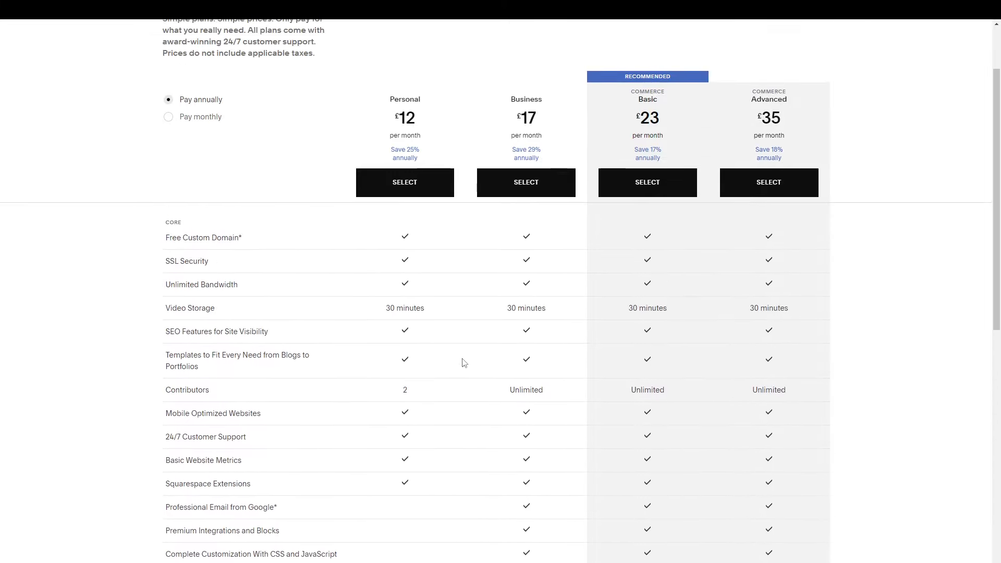
{"action": "scroll", "coordinate": [462, 362], "scroll_direction": "down", "scroll_amount": 9}
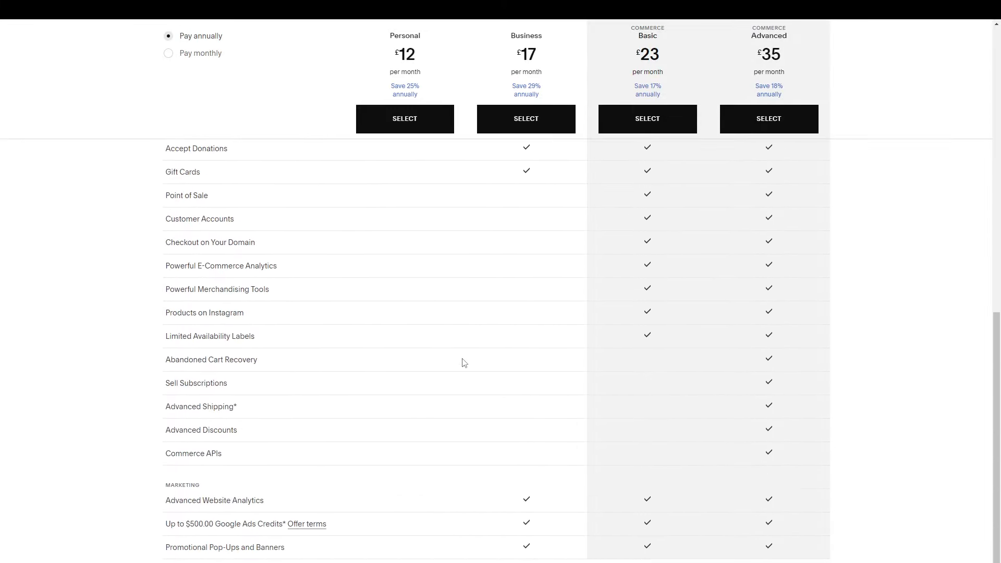
{"action": "scroll", "coordinate": [463, 362], "scroll_direction": "up", "scroll_amount": 10}
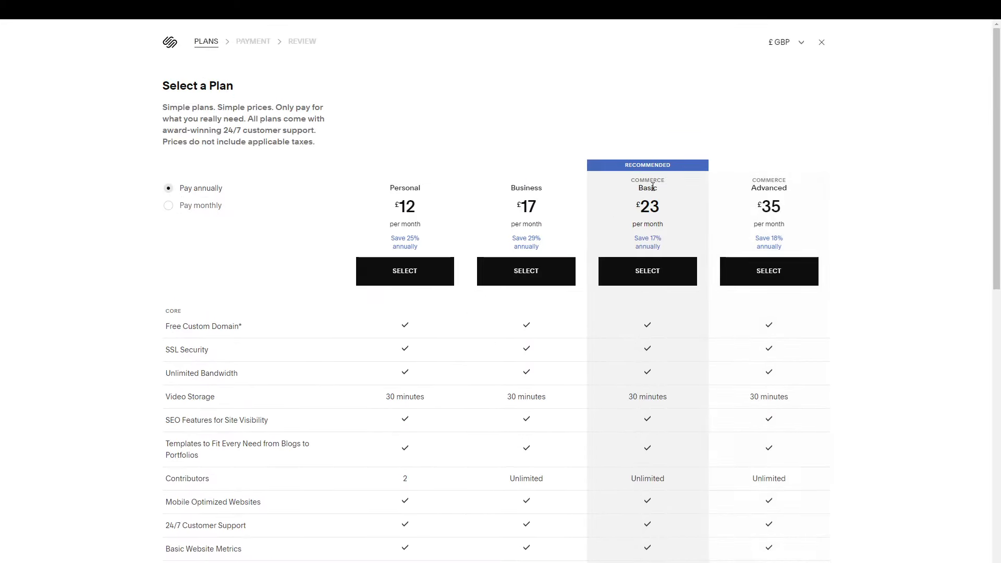
{"action": "scroll", "coordinate": [626, 373], "scroll_direction": "down", "scroll_amount": 1}
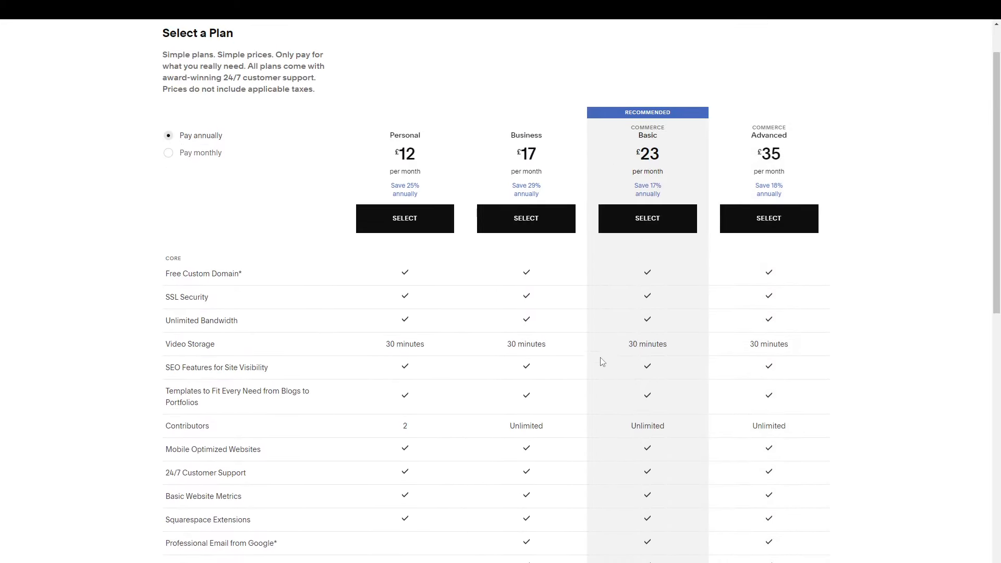
{"action": "scroll", "coordinate": [602, 362], "scroll_direction": "down", "scroll_amount": 2}
{"action": "scroll", "coordinate": [599, 362], "scroll_direction": "up", "scroll_amount": 4}
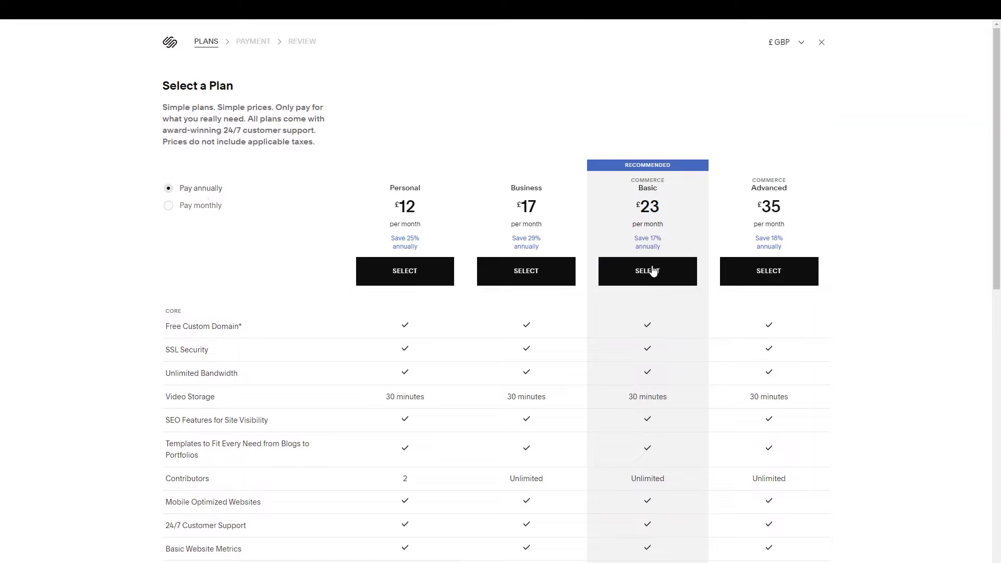
Step: Check the monthly prices, return to annual billing, and examine which commerce features separate the Basic and Advanced plans
{"action": "left_click", "coordinate": [200, 205]}
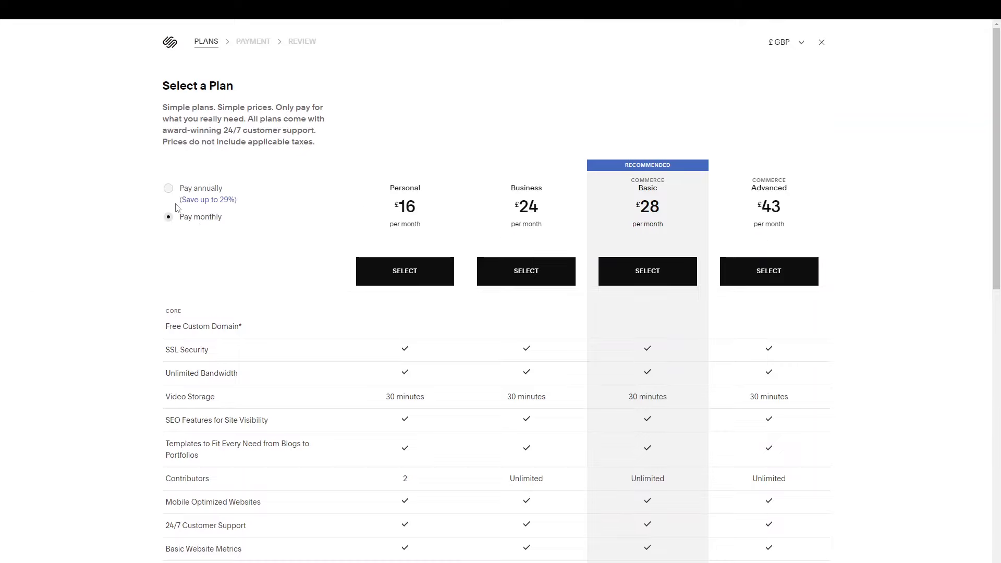
{"action": "left_click", "coordinate": [196, 192]}
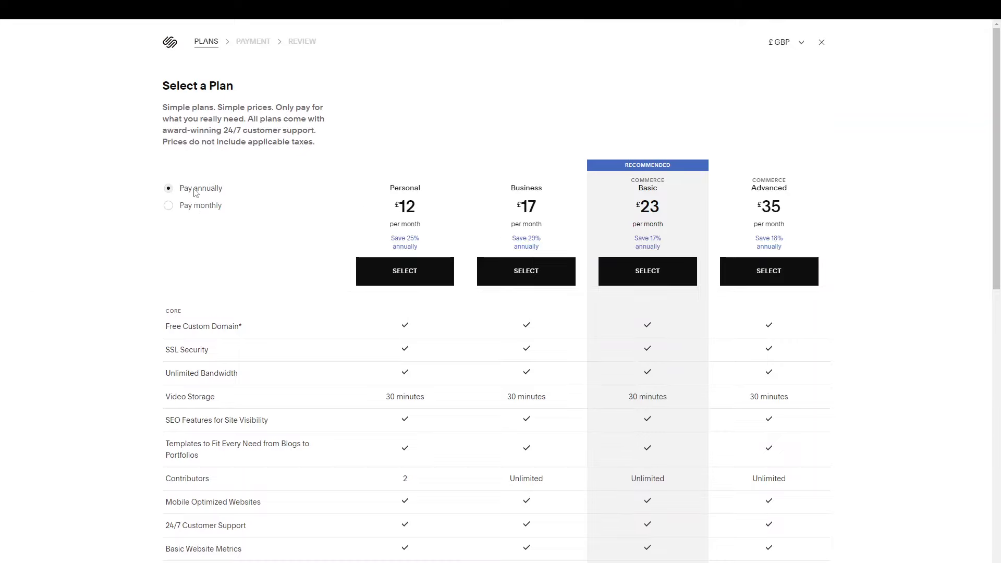
{"action": "scroll", "coordinate": [654, 511], "scroll_direction": "down", "scroll_amount": 10}
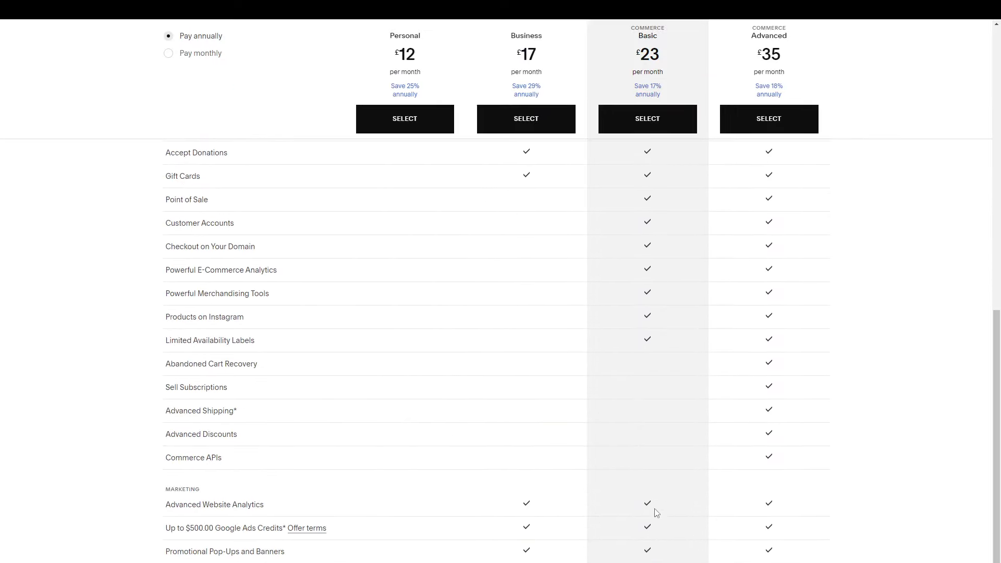
{"action": "scroll", "coordinate": [692, 327], "scroll_direction": "up", "scroll_amount": 1}
{"action": "scroll", "coordinate": [696, 327], "scroll_direction": "down", "scroll_amount": 2}
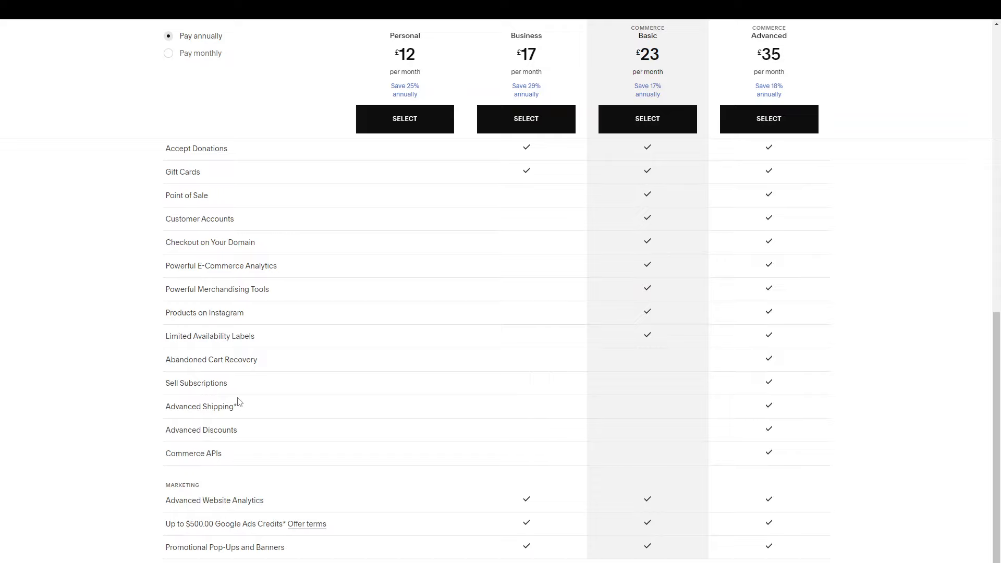
{"action": "mouse_move", "coordinate": [223, 384]}
{"action": "mouse_move", "coordinate": [168, 363]}
{"action": "scroll", "coordinate": [787, 219], "scroll_direction": "up", "scroll_amount": 2}
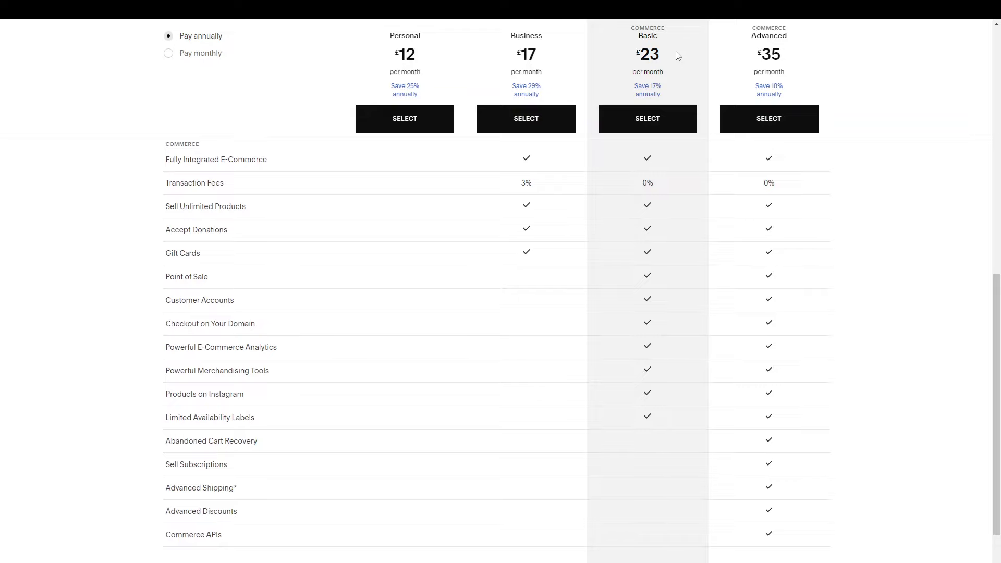
{"action": "scroll", "coordinate": [631, 351], "scroll_direction": "down", "scroll_amount": 2}
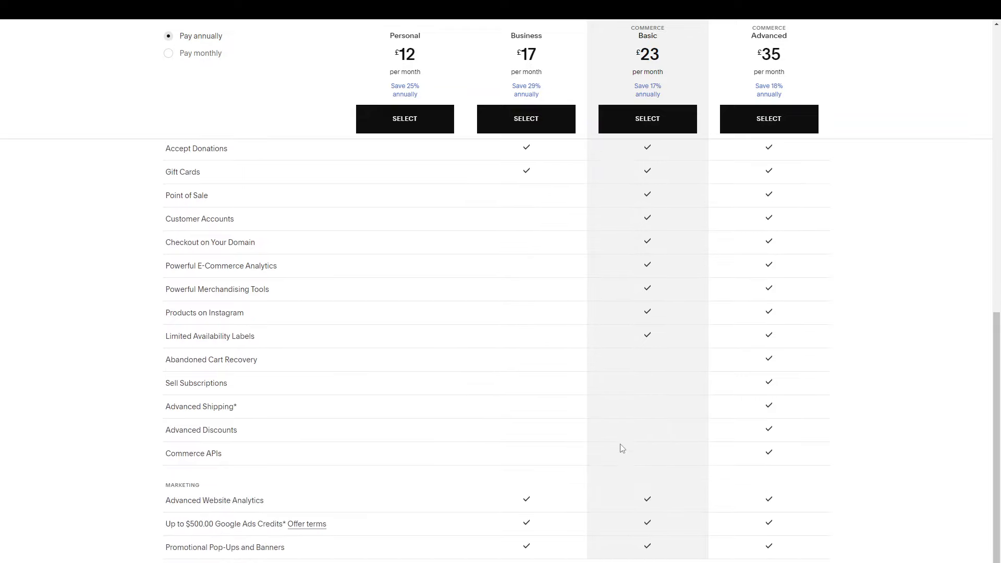
{"action": "scroll", "coordinate": [608, 346], "scroll_direction": "up", "scroll_amount": 1}
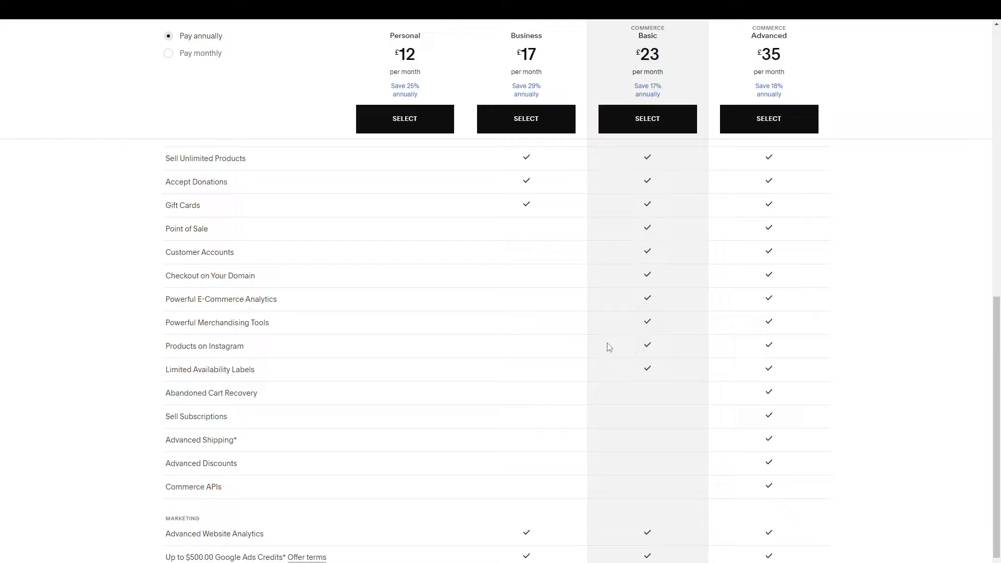
{"action": "scroll", "coordinate": [612, 396], "scroll_direction": "down", "scroll_amount": 1}
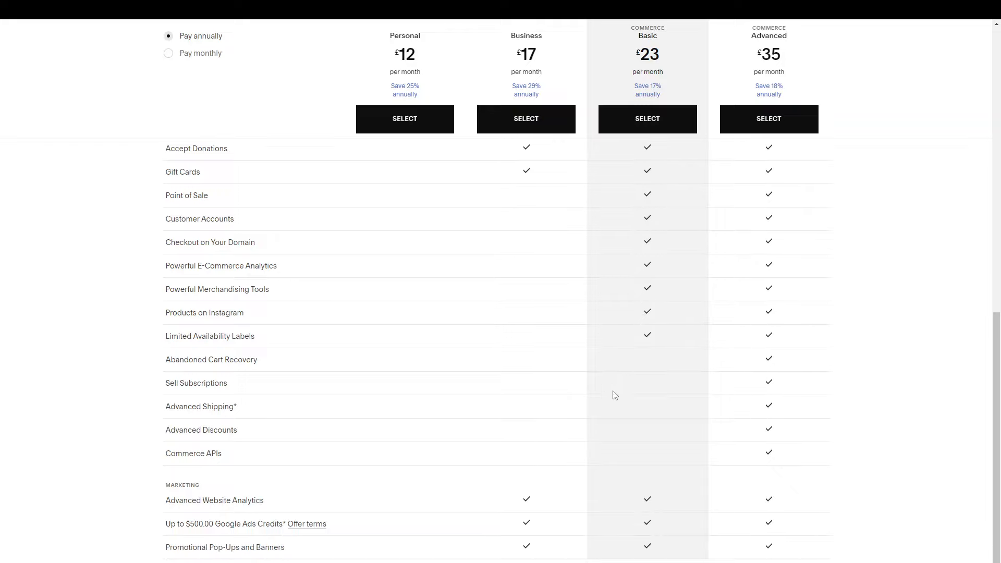
Step: View the payment page and order summary for the annual Commerce Basic plan, and return to the plan comparison
{"action": "left_click", "coordinate": [637, 125]}
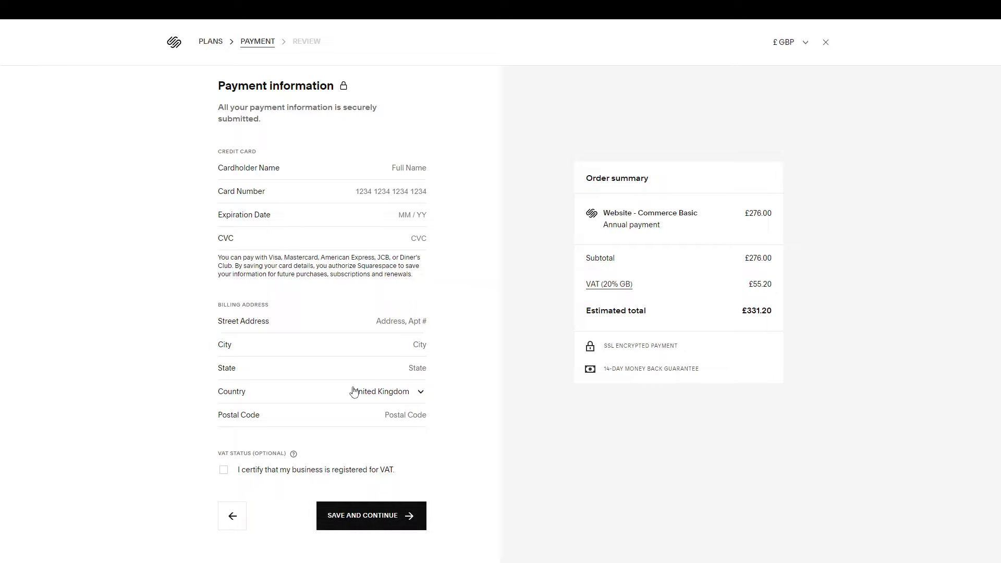
{"action": "left_click", "coordinate": [211, 41]}
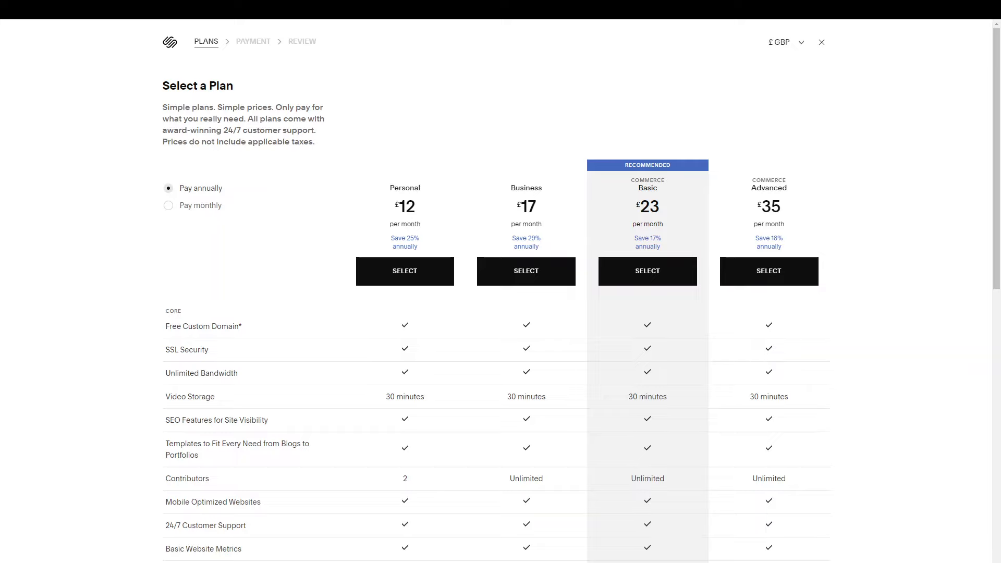
{"action": "scroll", "coordinate": [353, 343], "scroll_direction": "down", "scroll_amount": 5}
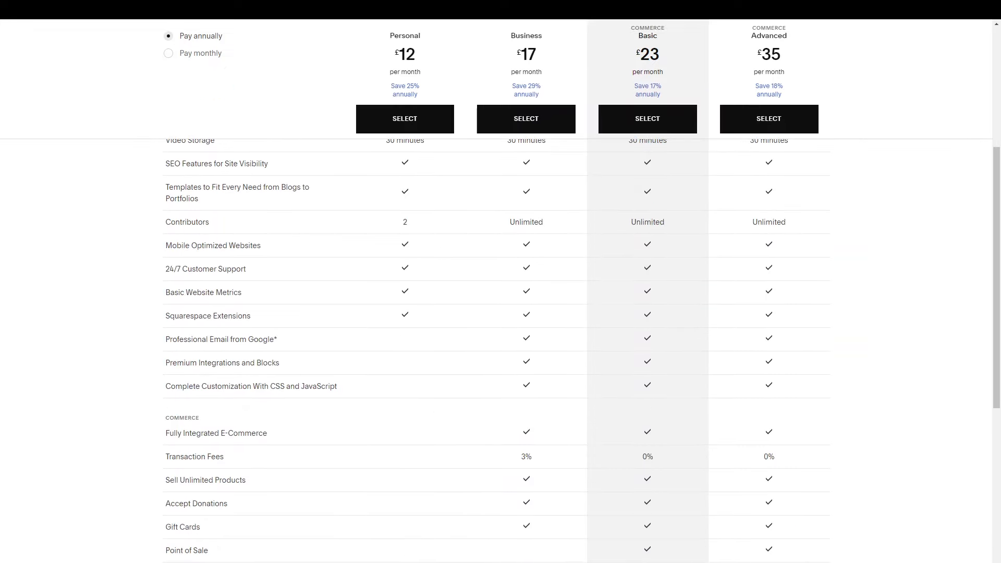